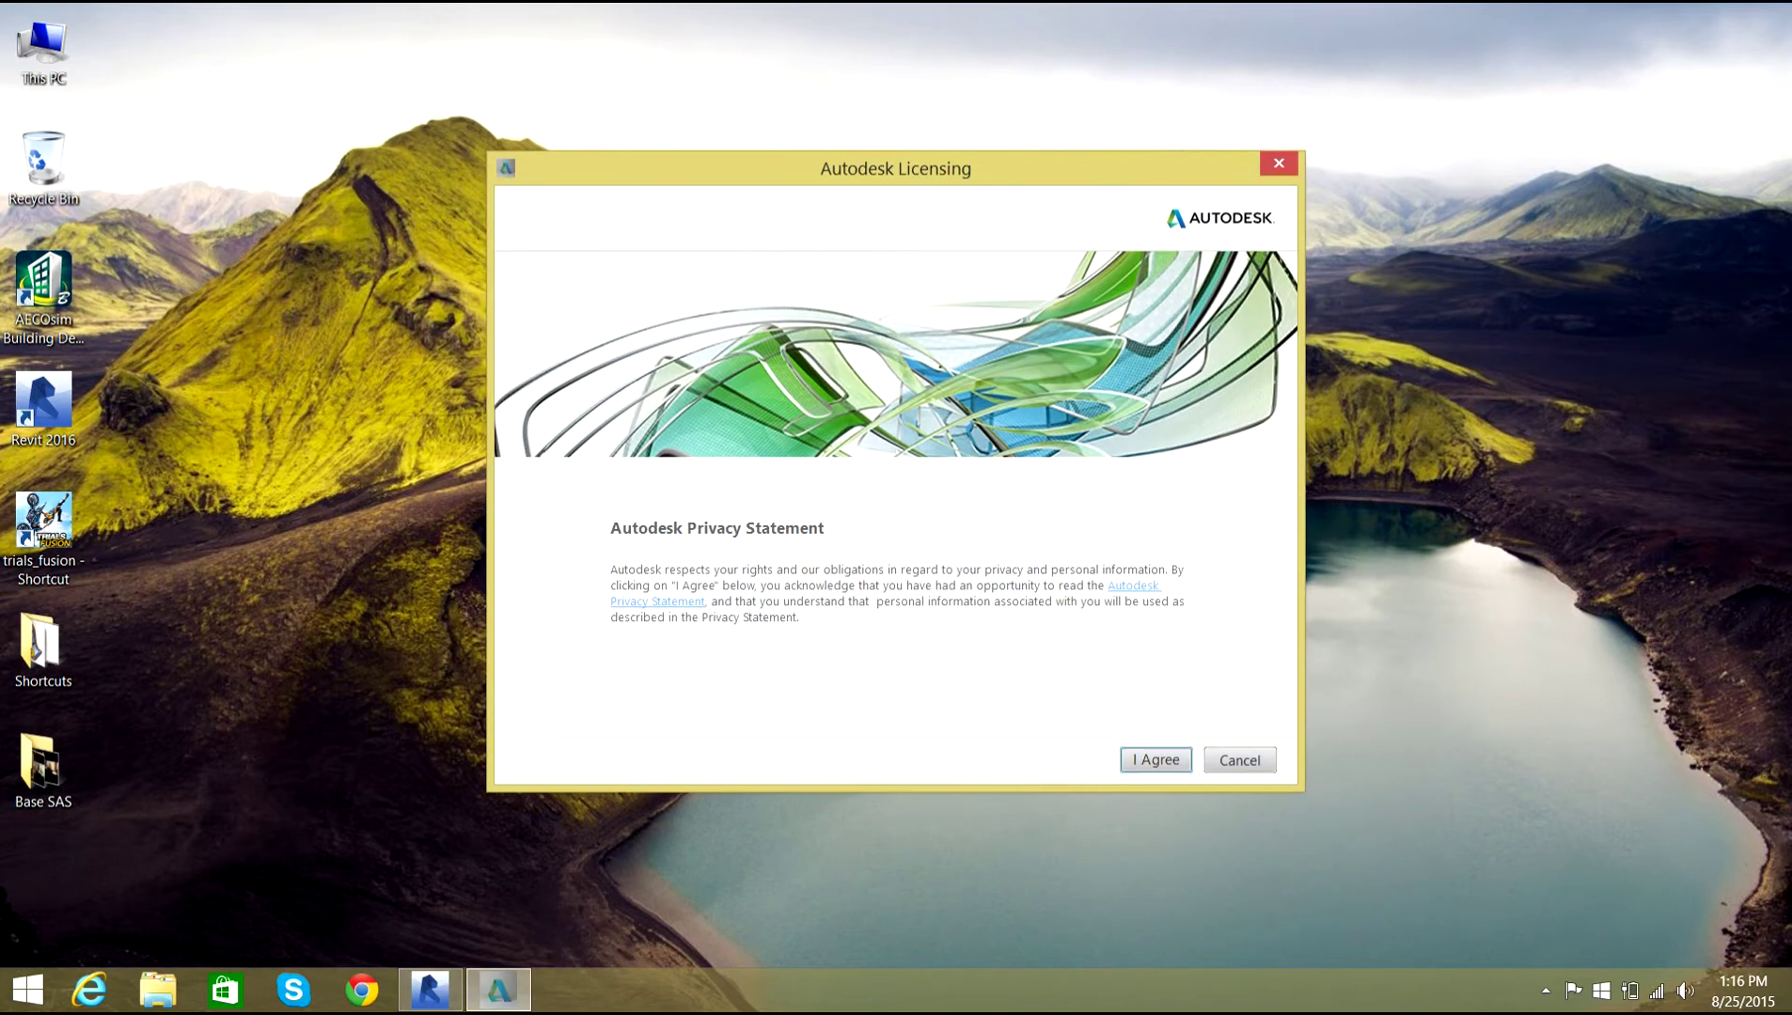
Accept the Autodesk privacy statement and dismiss the data collection and use notice.
key("Return")
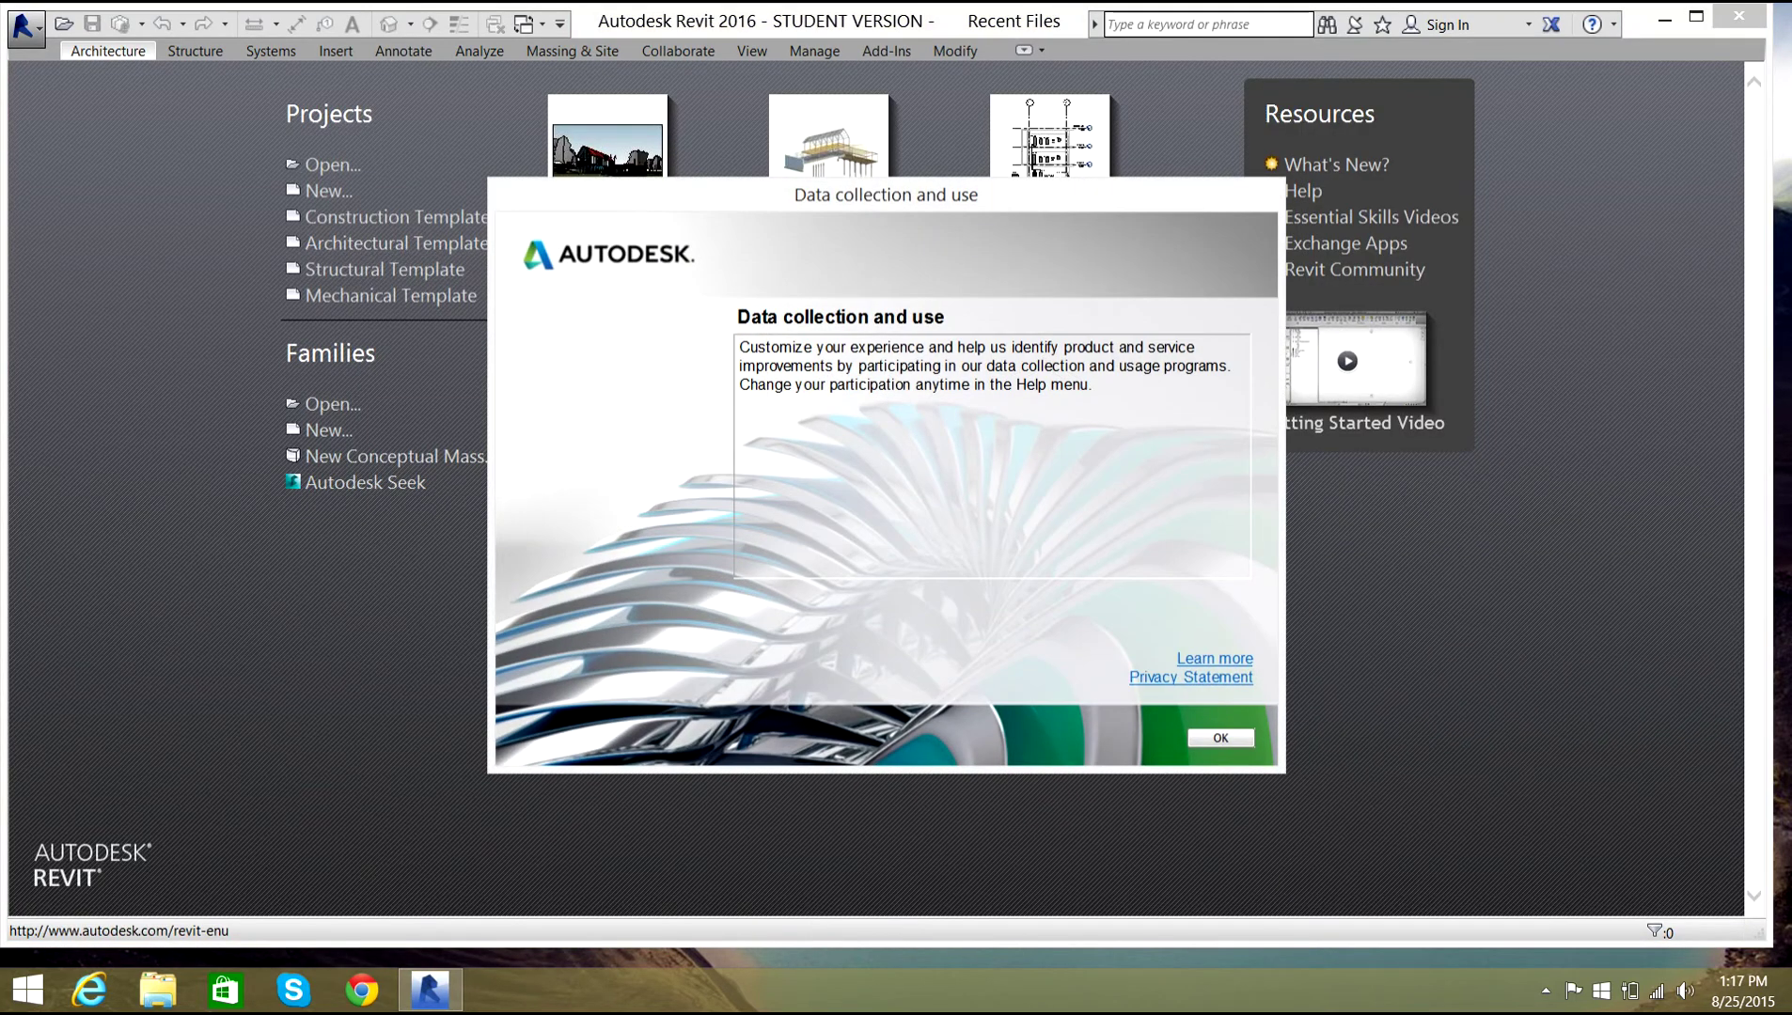
left_click(1220, 738)
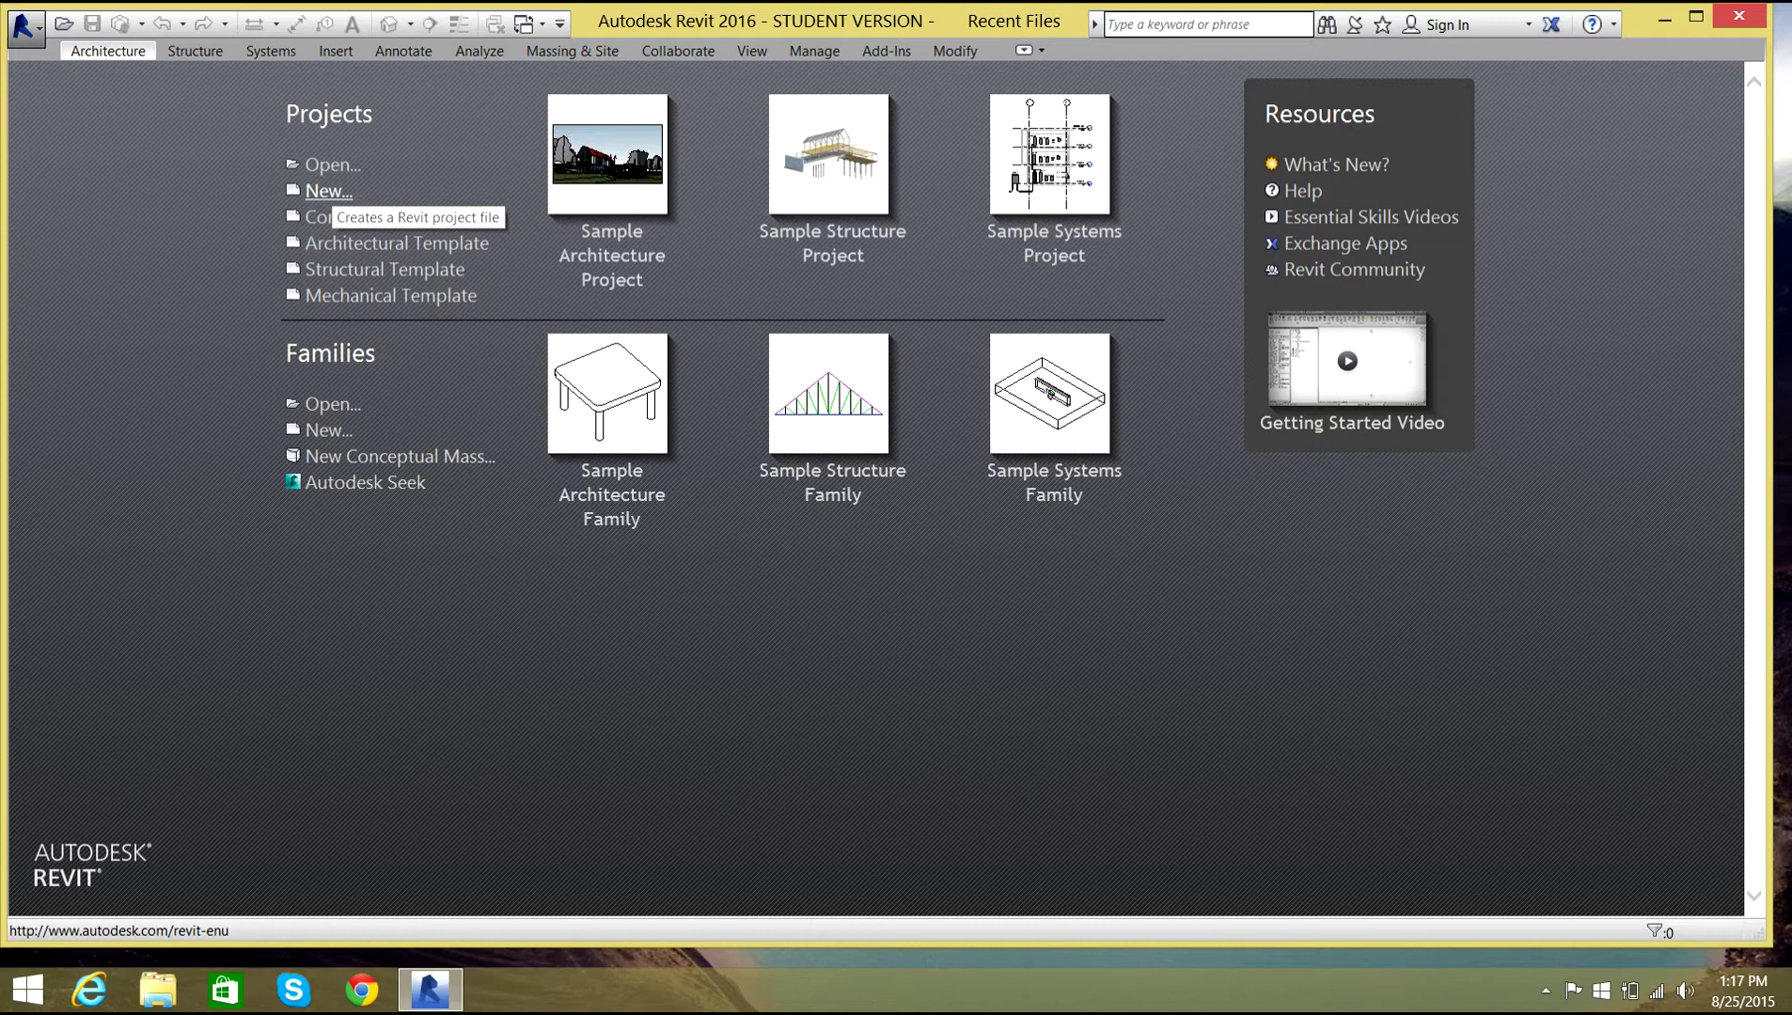
Create a new project from the US Imperial Structural Analysis-Default template and maximize the program window.
left_click(328, 190)
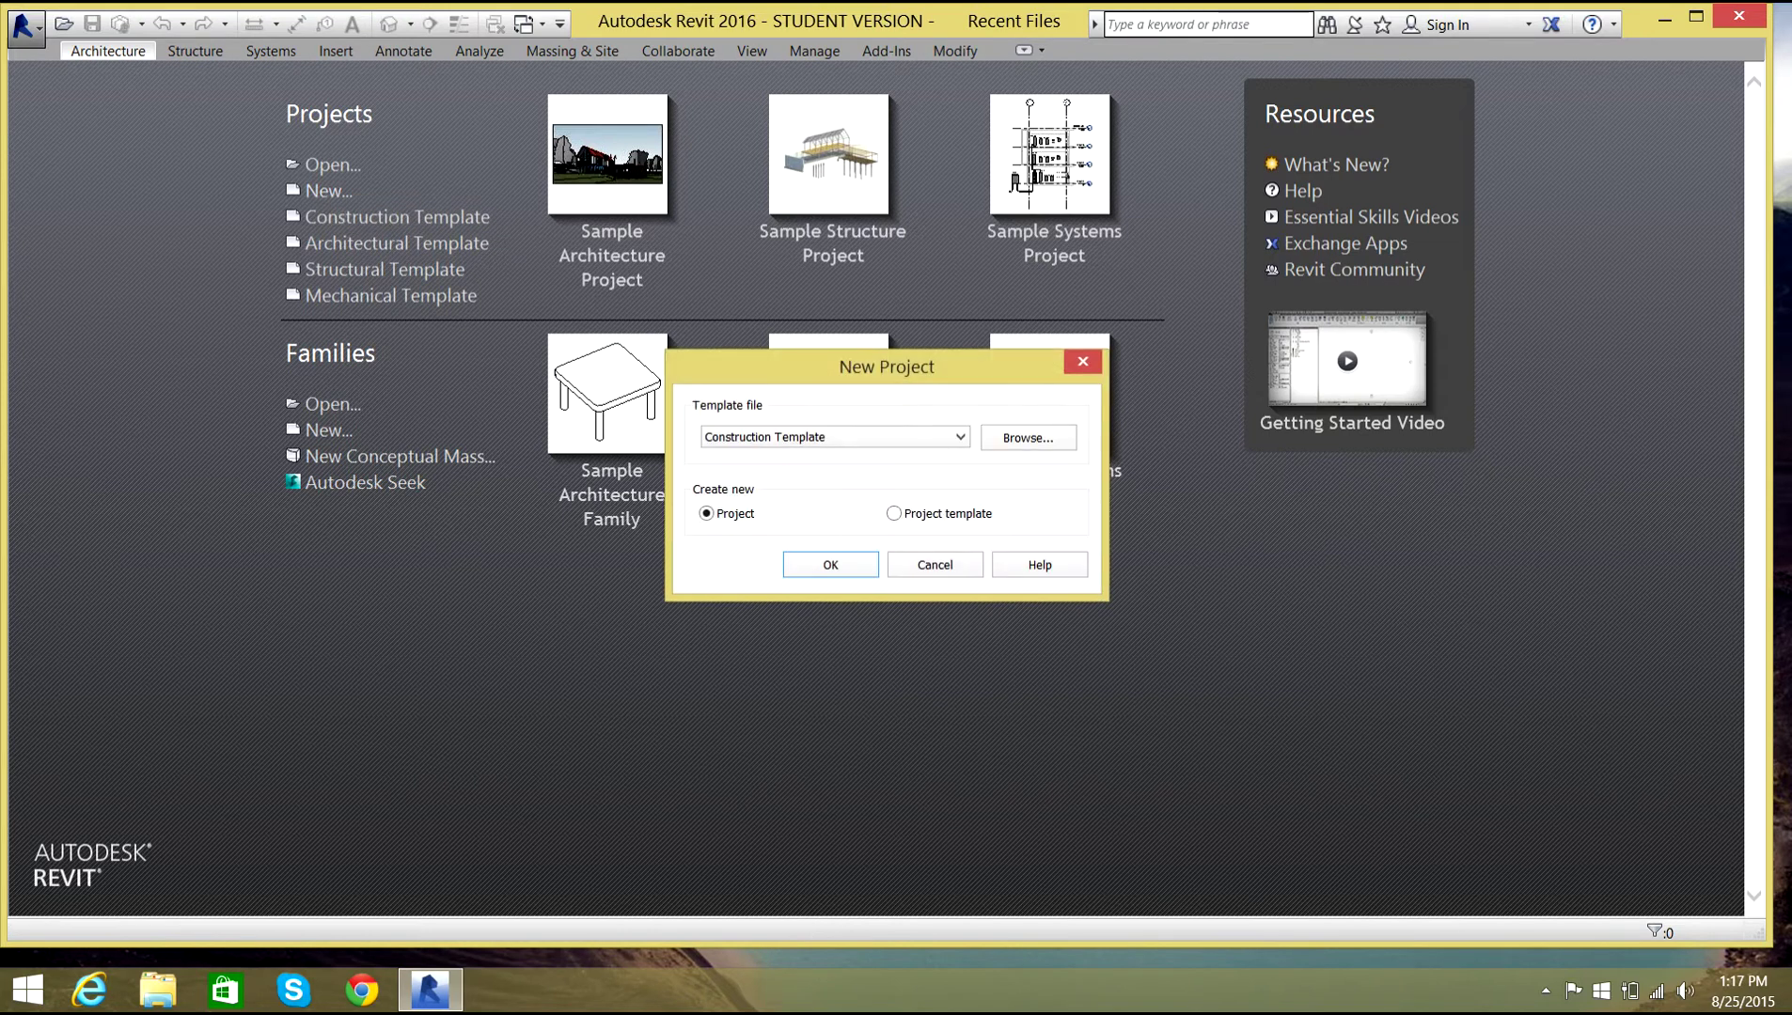
left_click(1028, 438)
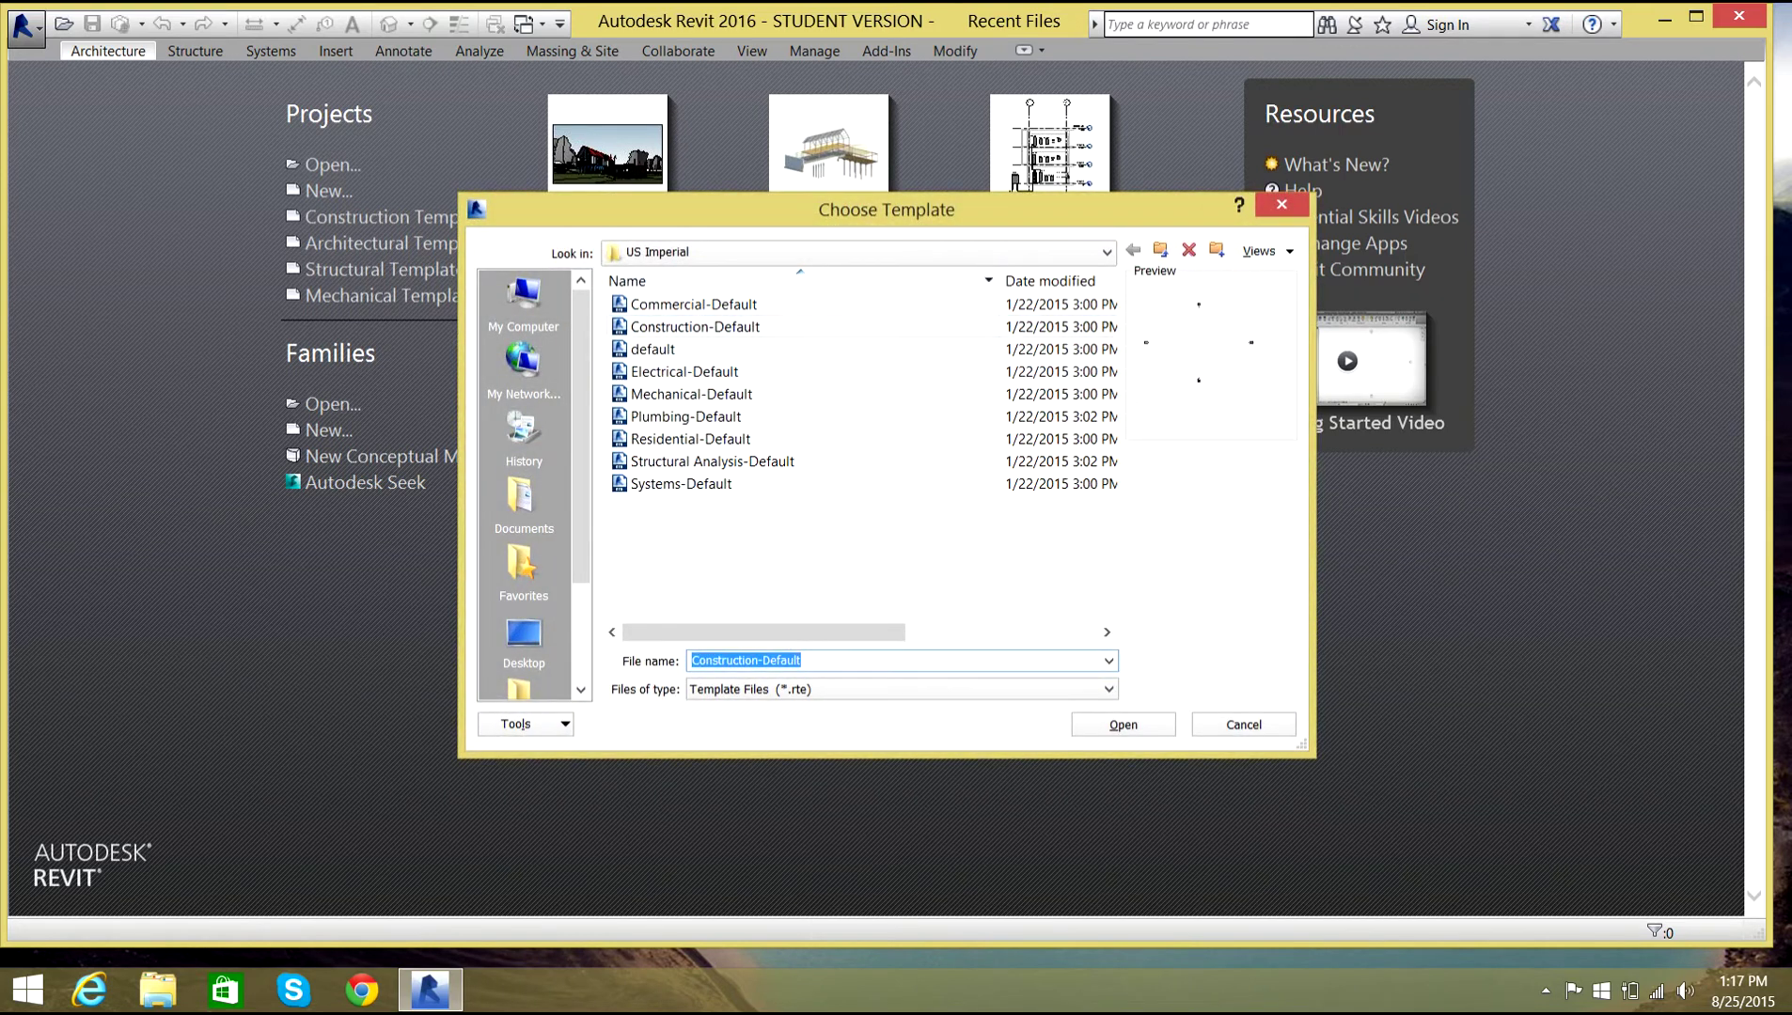
left_click(1107, 252)
left_click(684, 389)
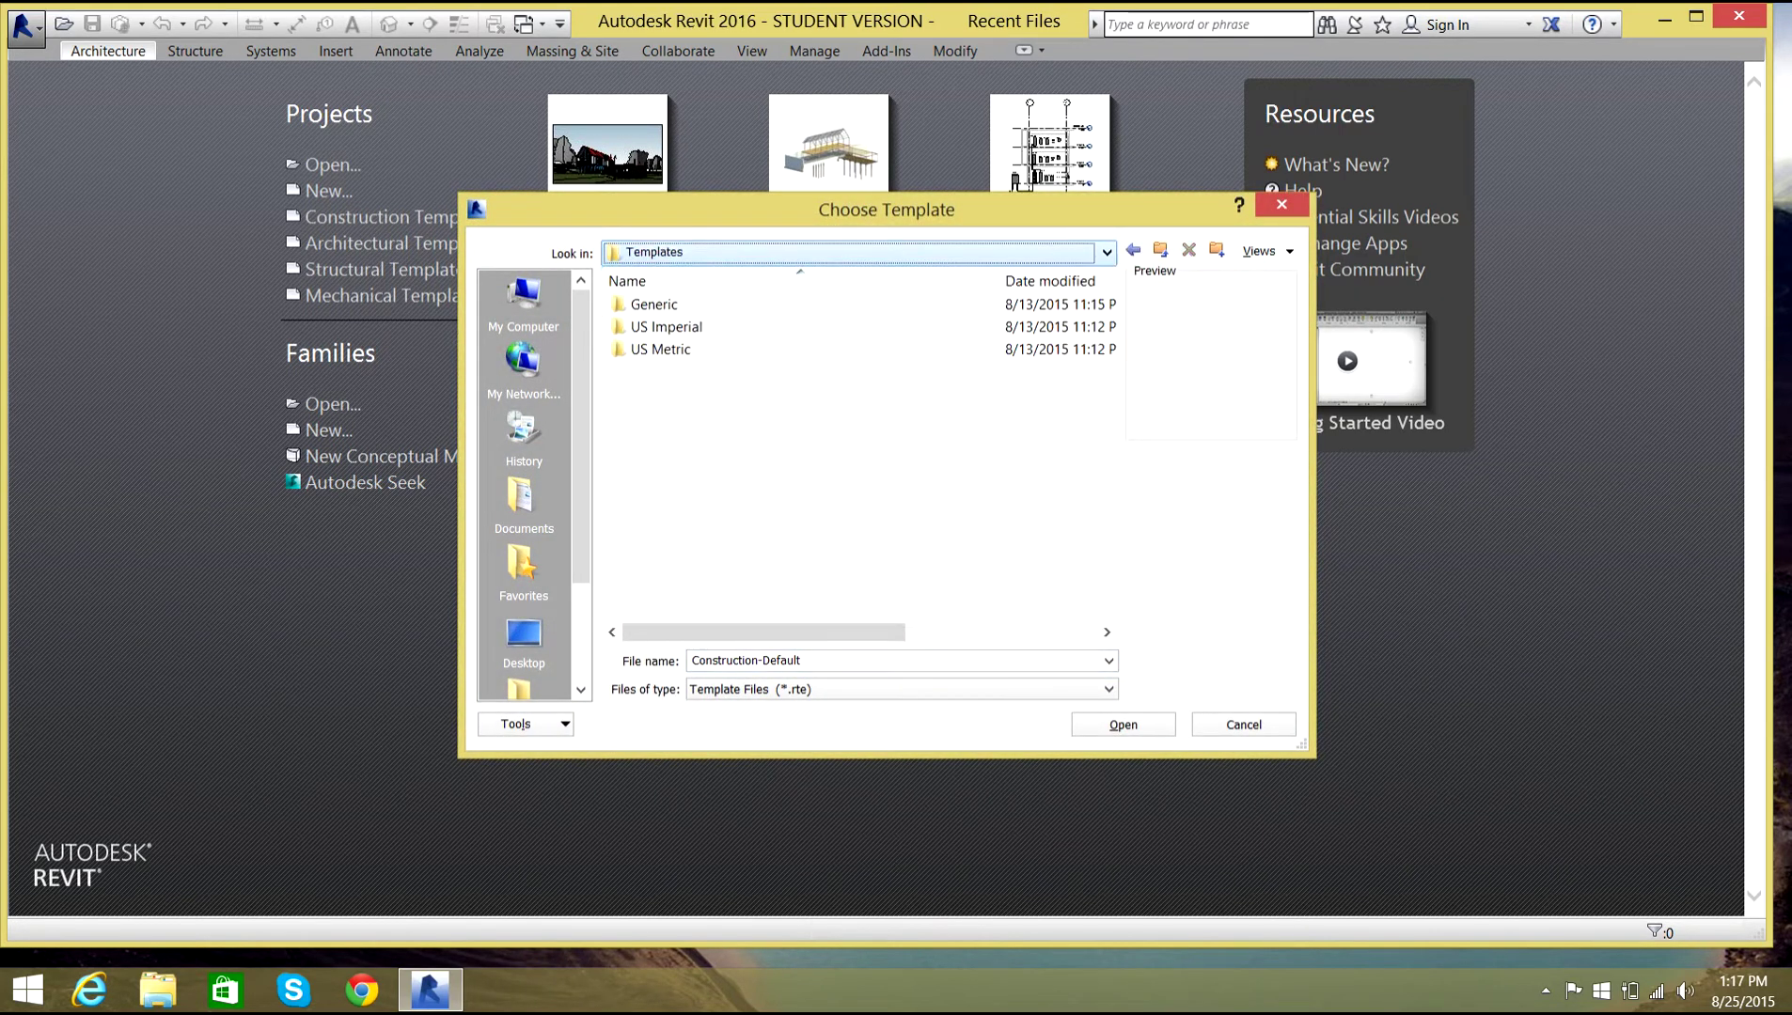
double_click(666, 327)
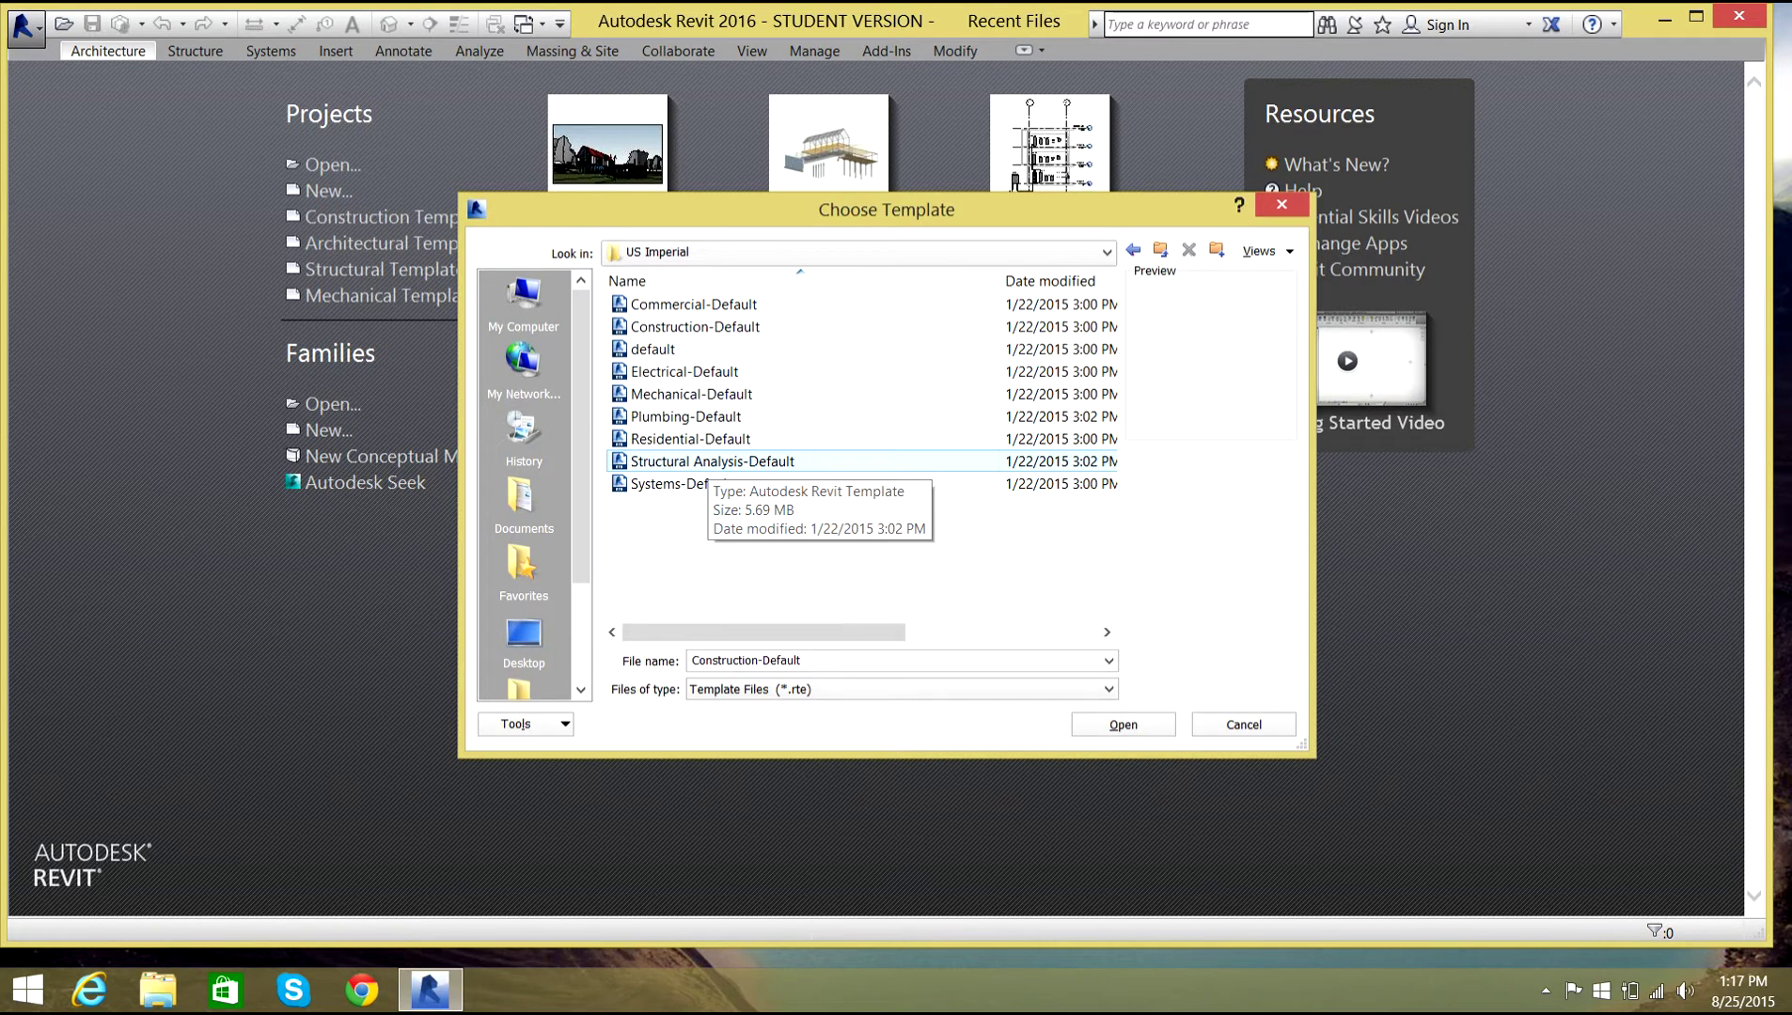
left_click(709, 462)
left_click(1124, 725)
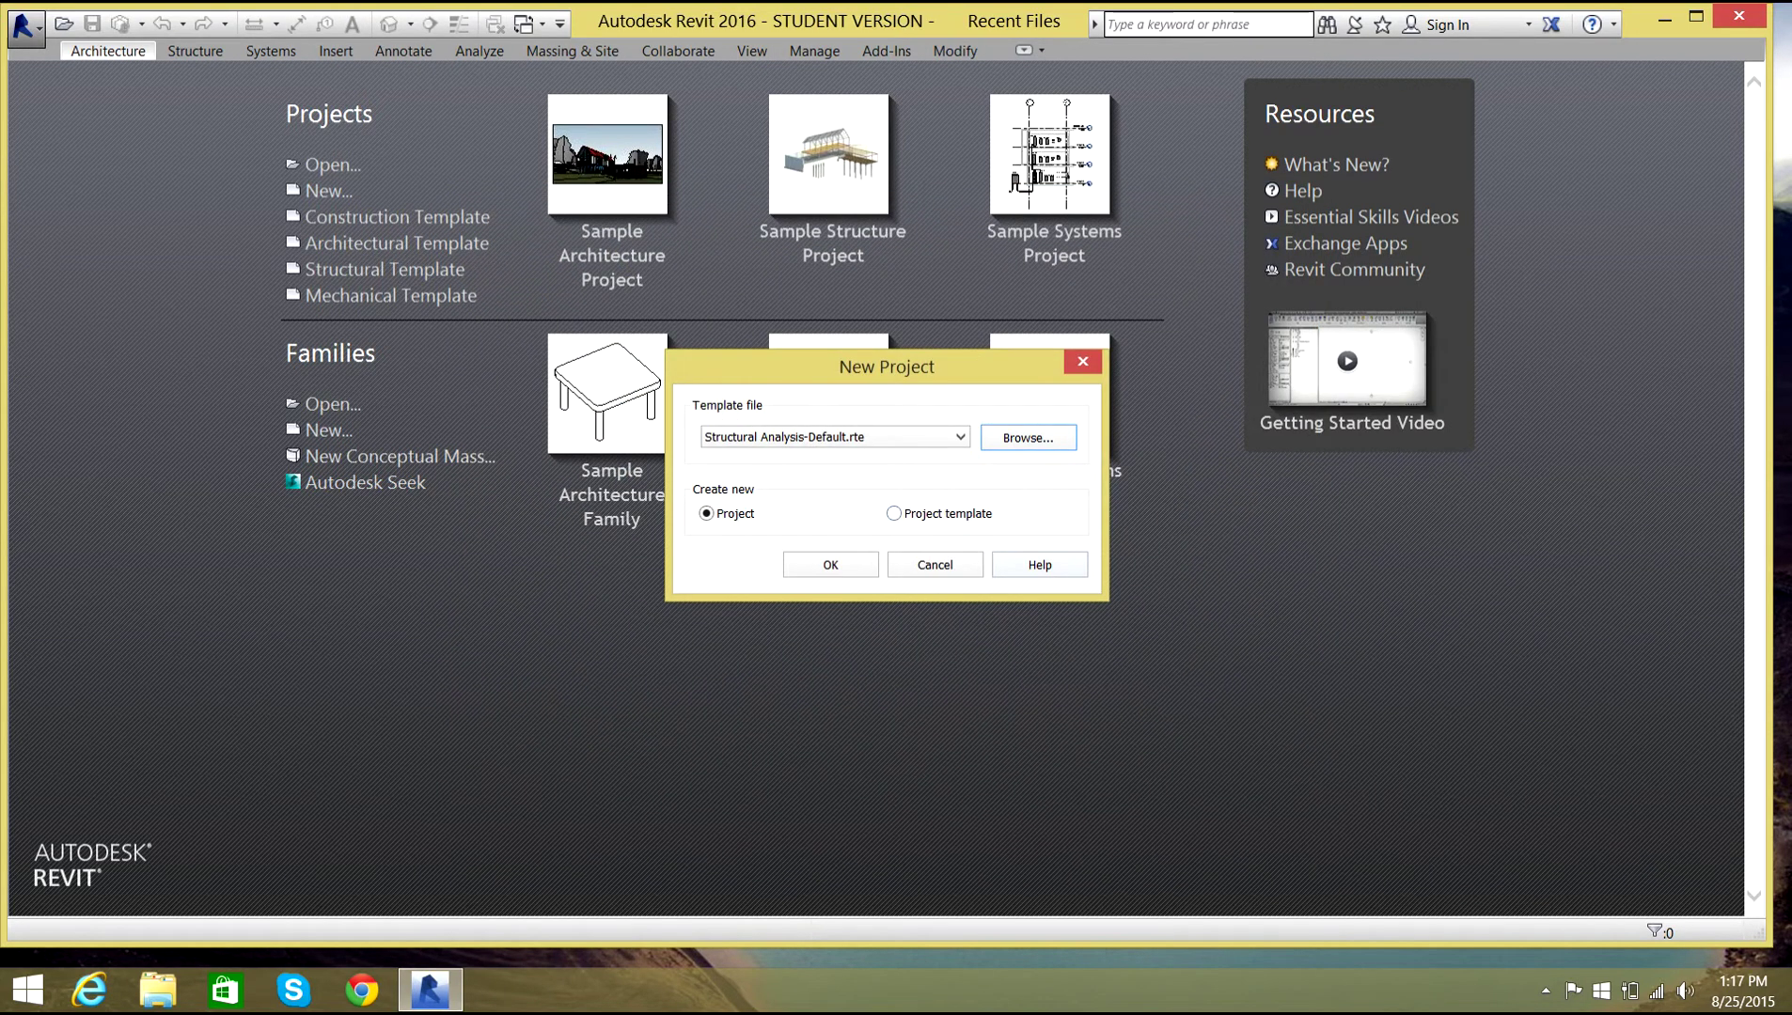
key("Tab")
key("Return")
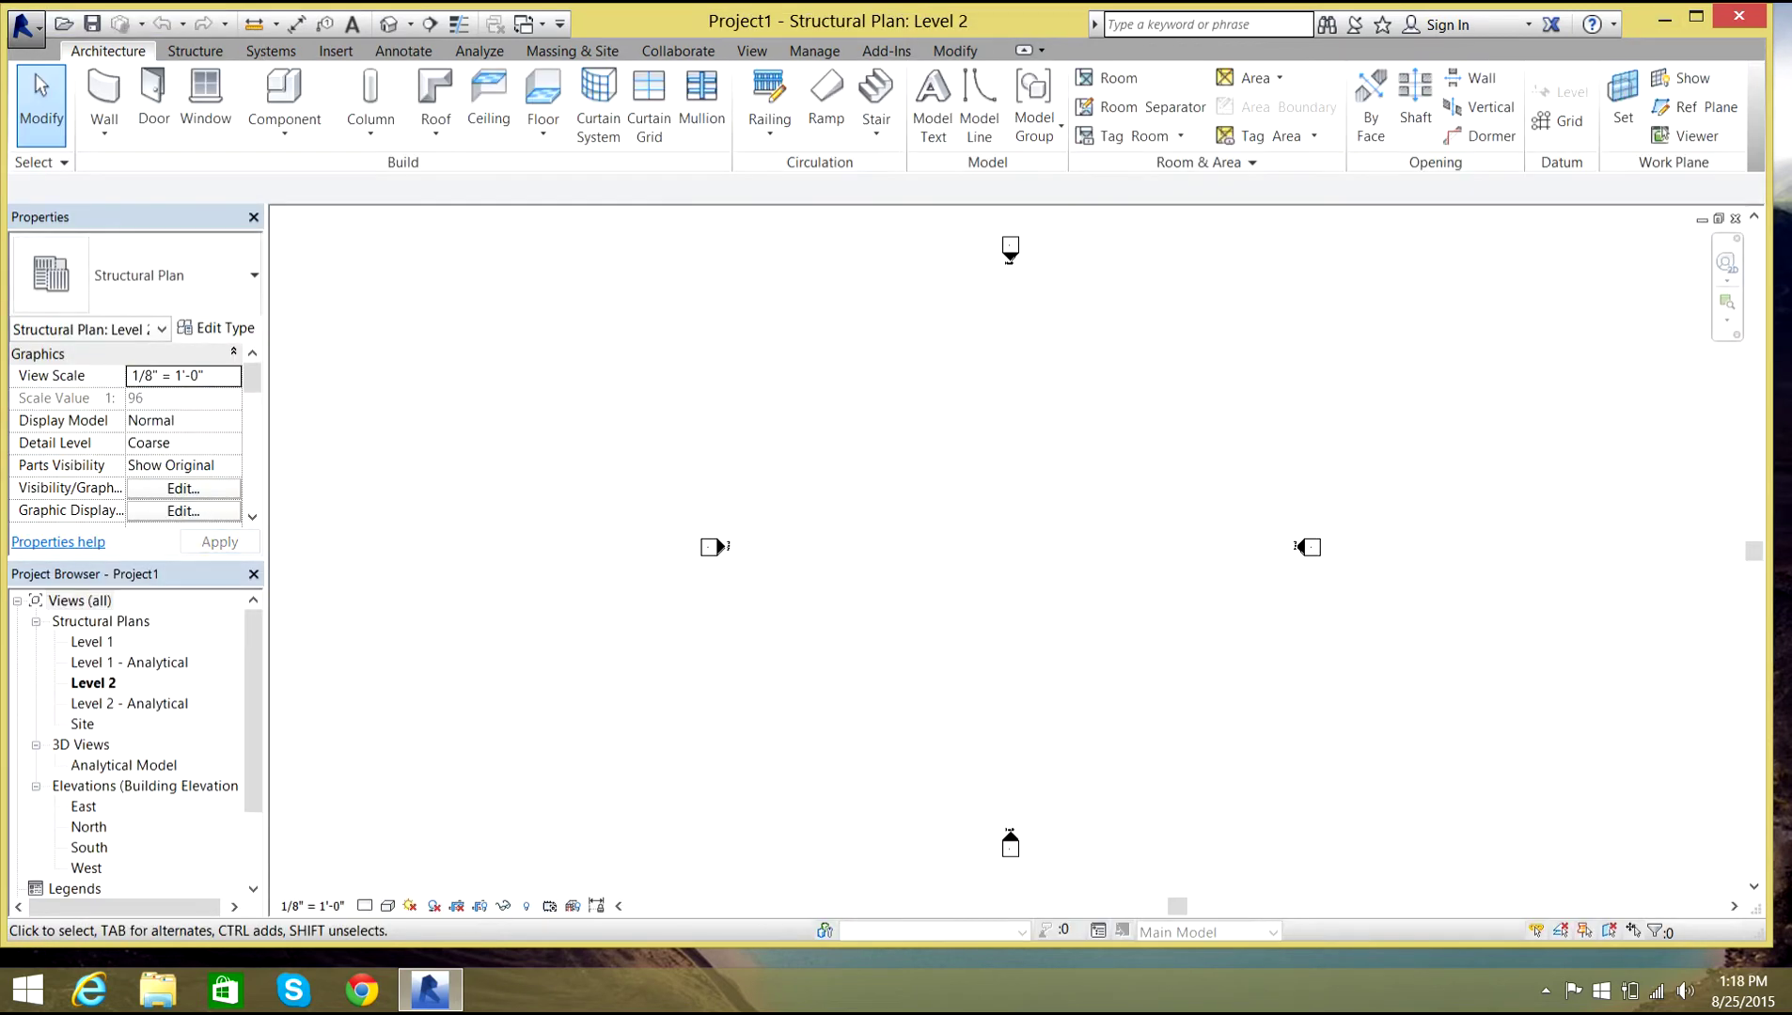
left_click(1697, 17)
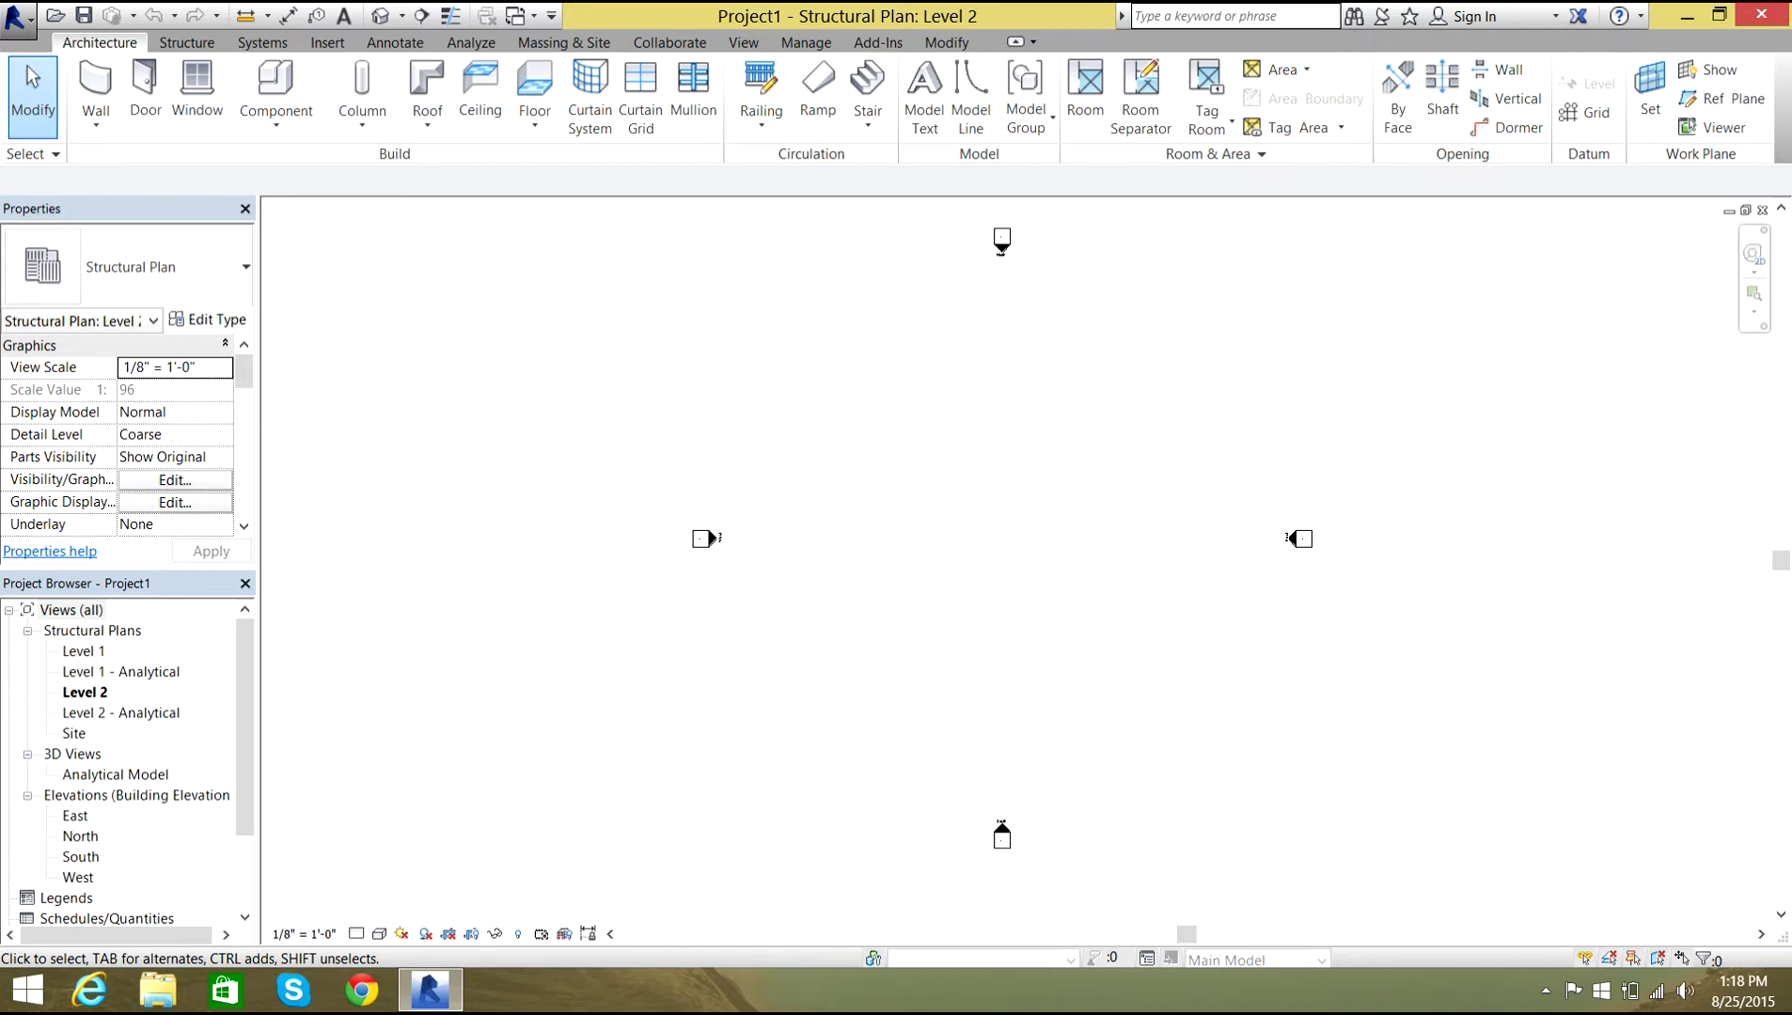
Delete the Level 2 - Analytical and Level 1 - Analytical structural plan views from the project.
left_click(120, 714)
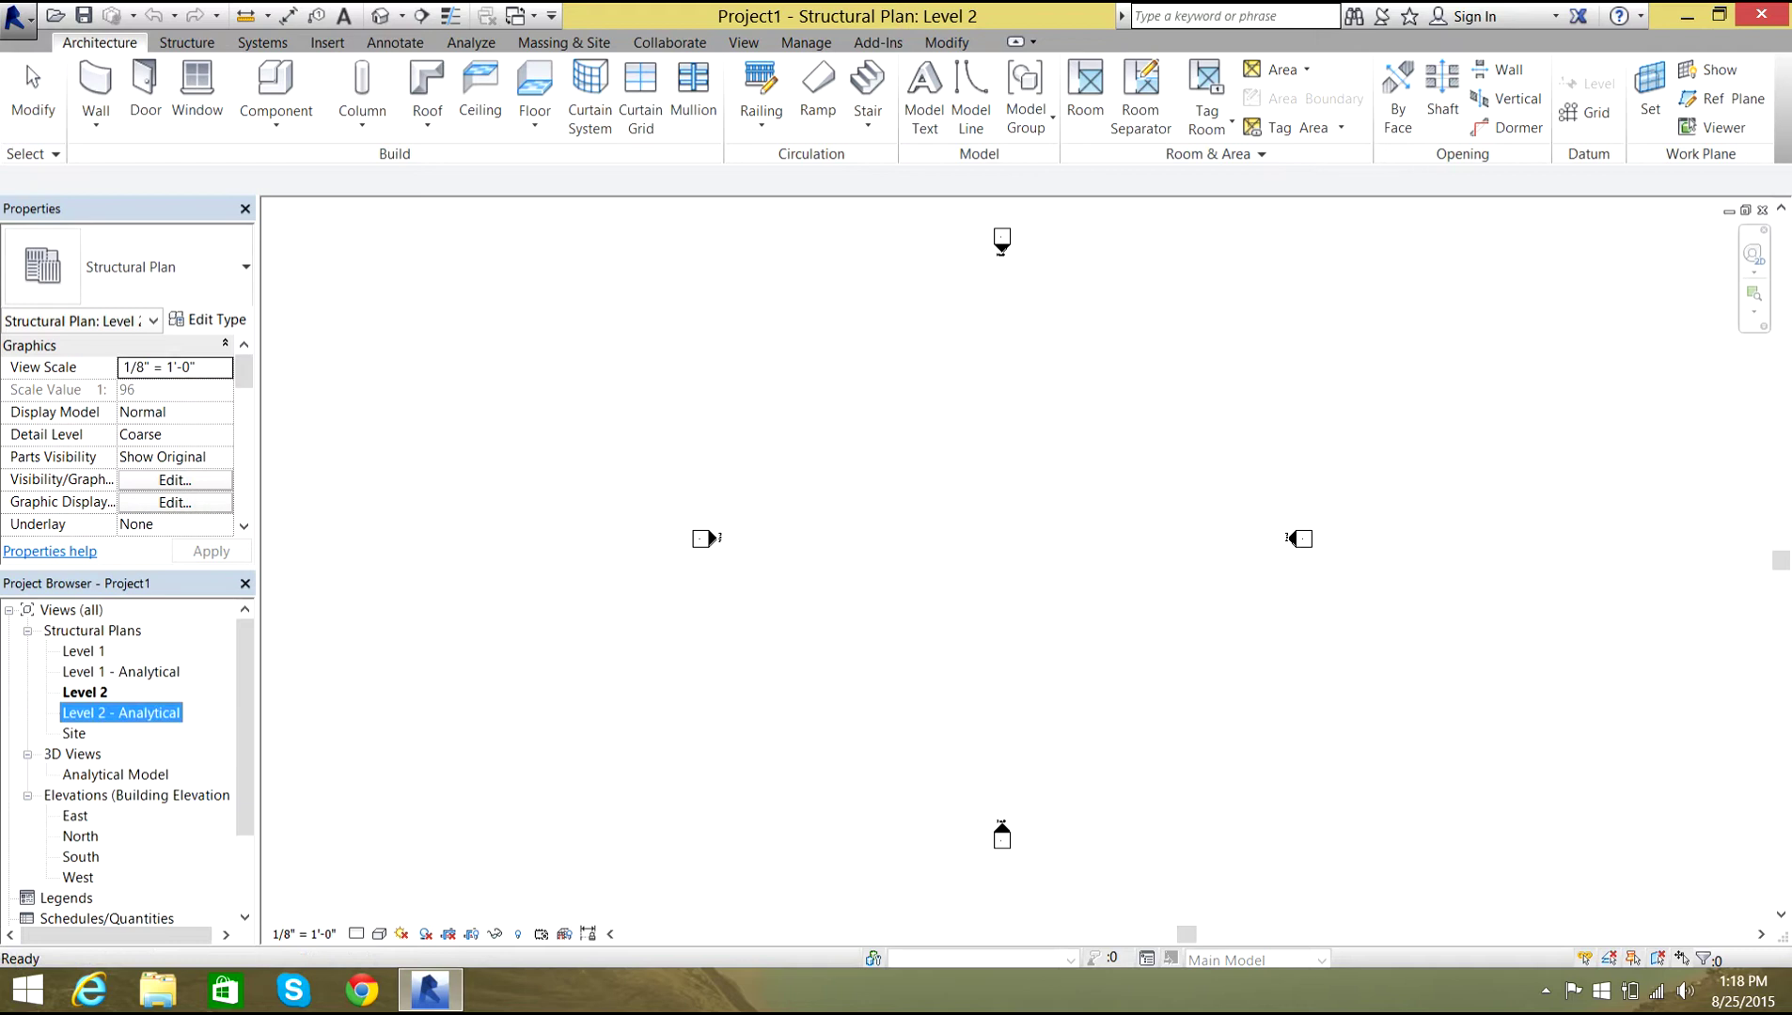
right_click(117, 713)
left_click(166, 548)
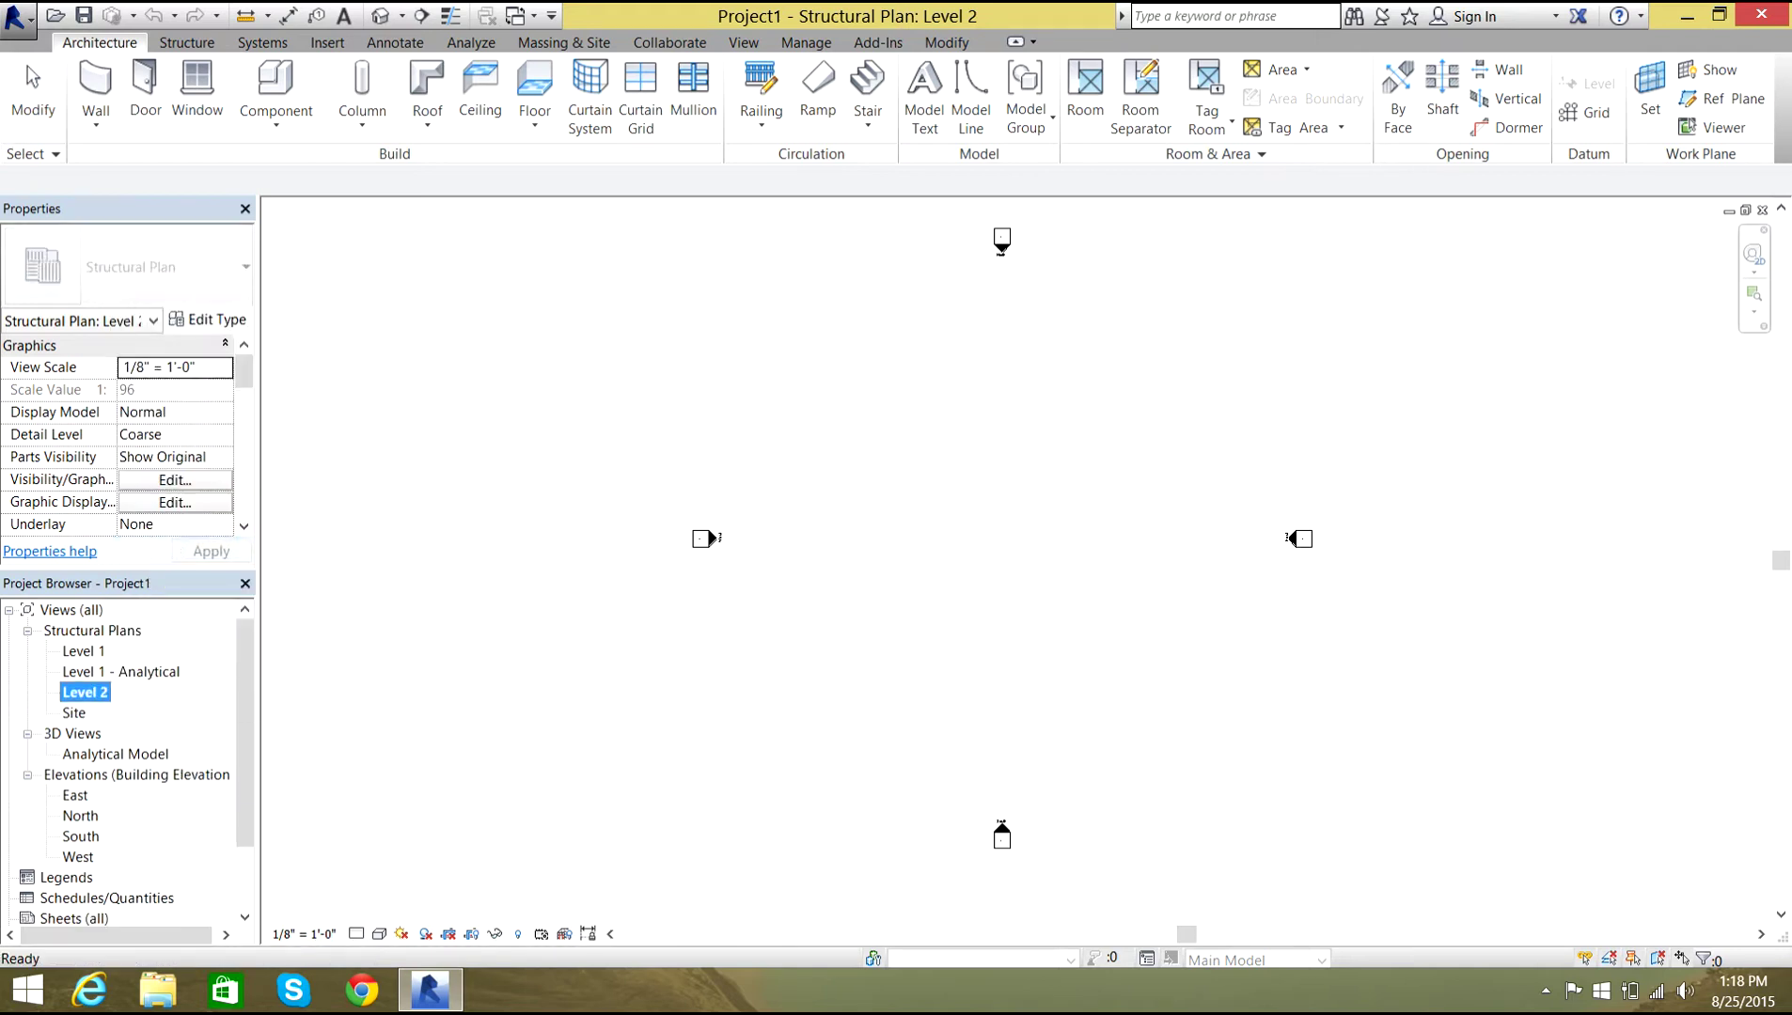
left_click(120, 671)
right_click(132, 671)
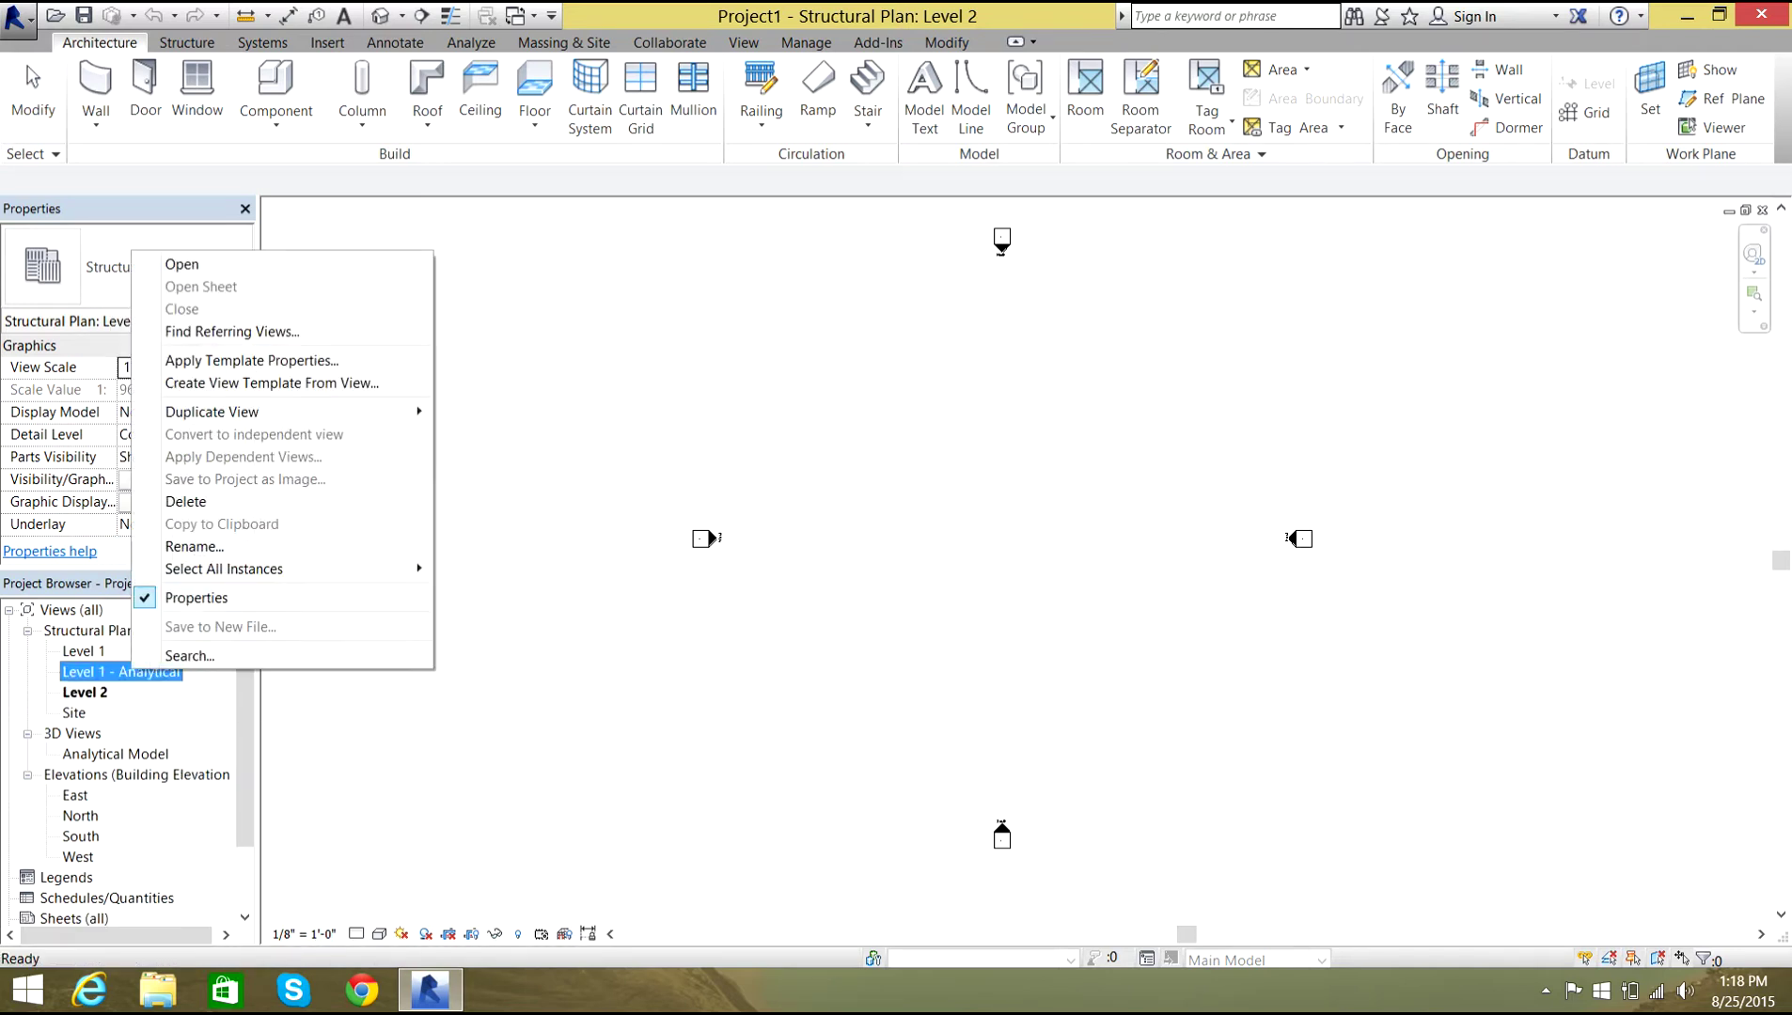
left_click(186, 502)
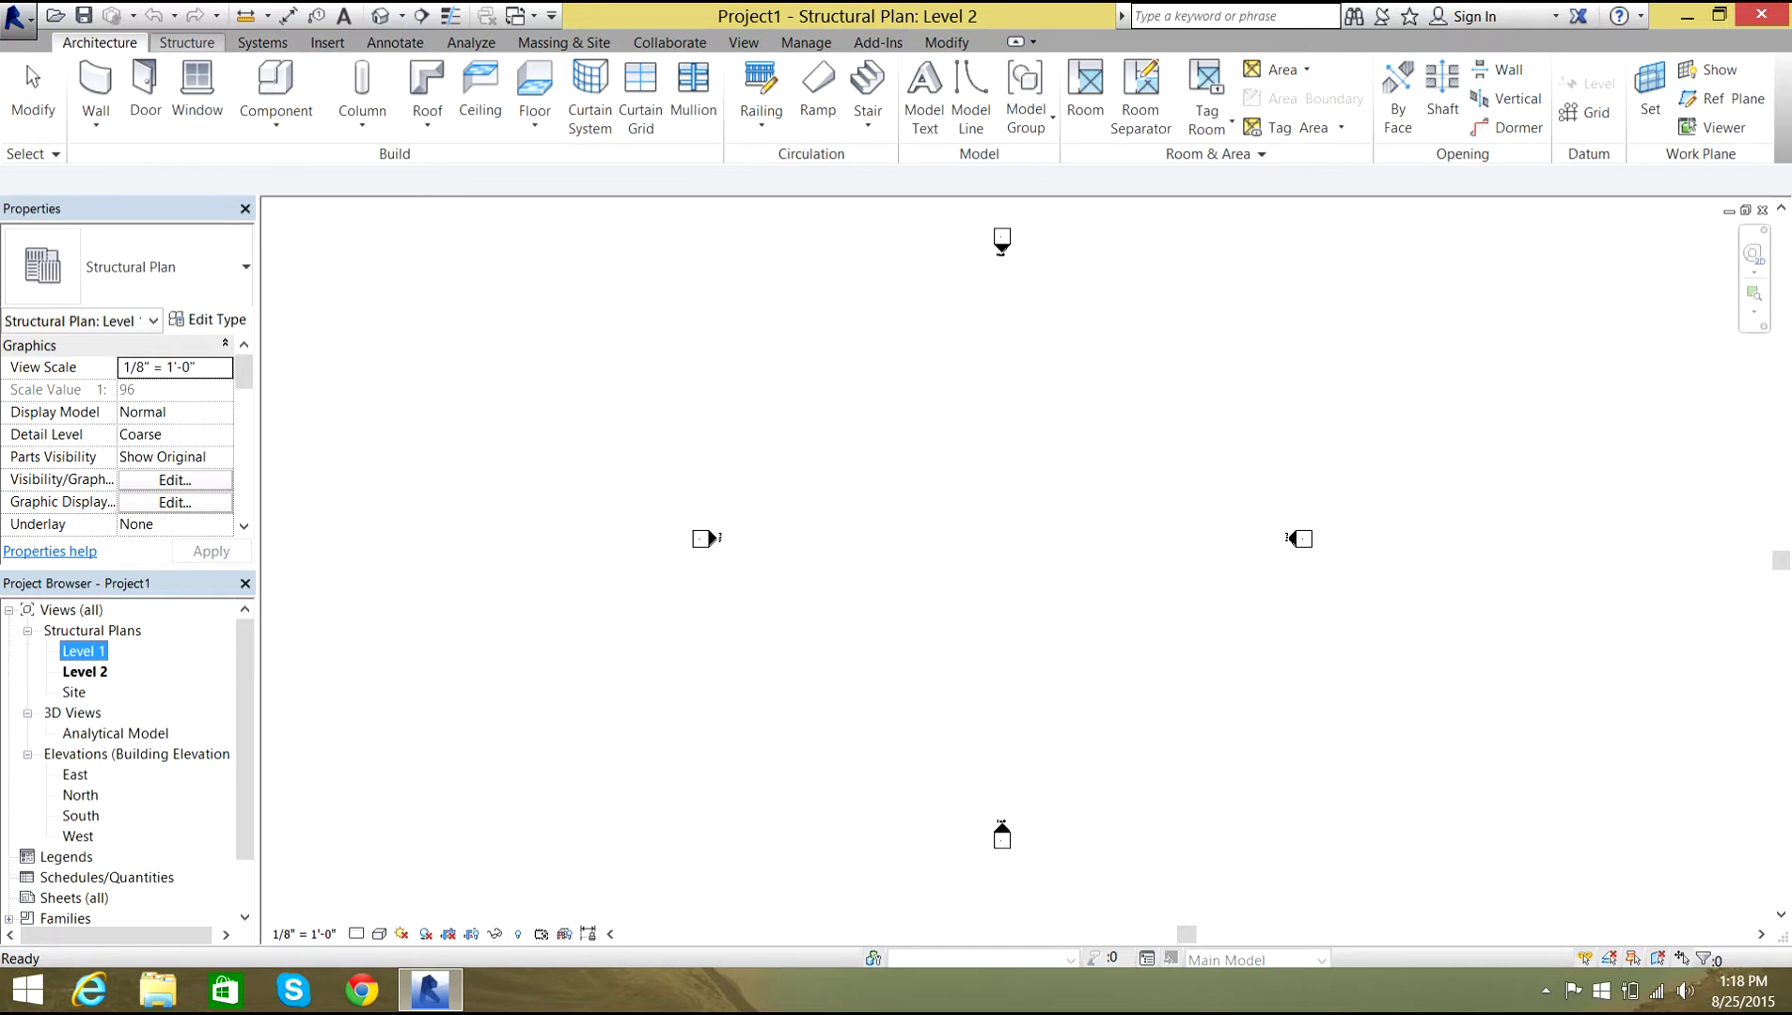
Draw a horizontal structural grid line just below the north elevation marker, extending past the west and east markers, and end the Grid command.
left_click(186, 43)
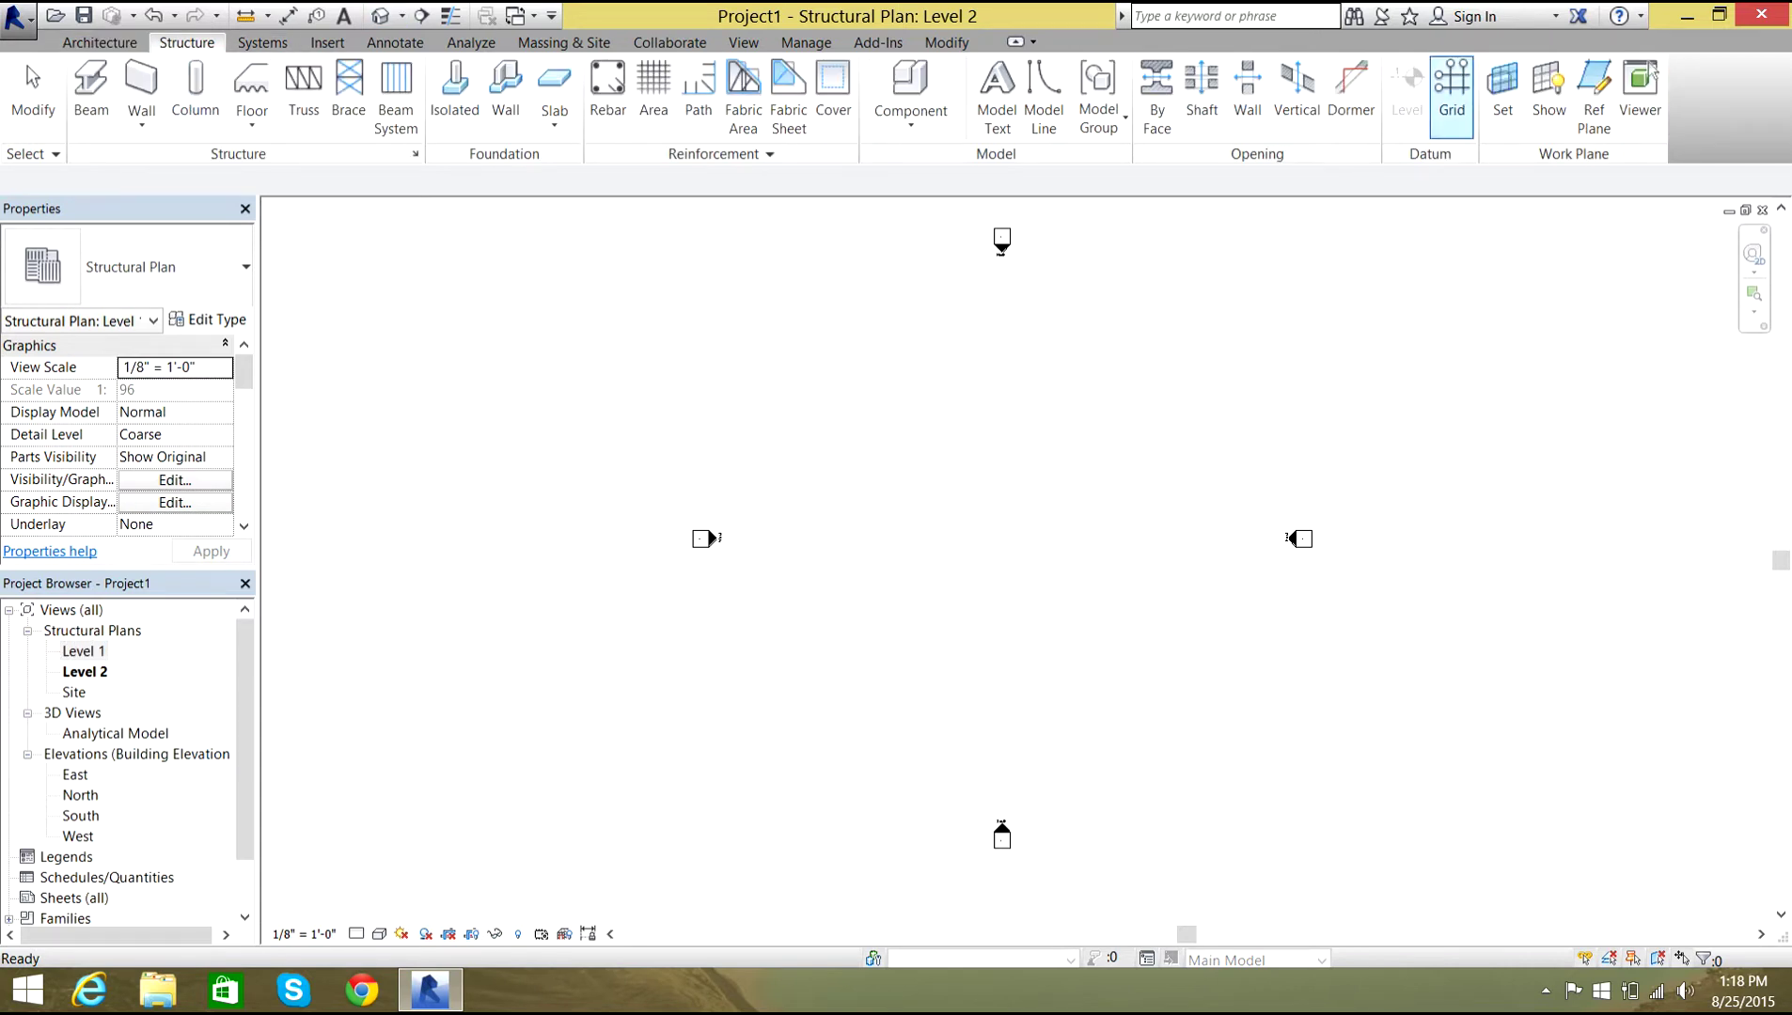
left_click(1452, 84)
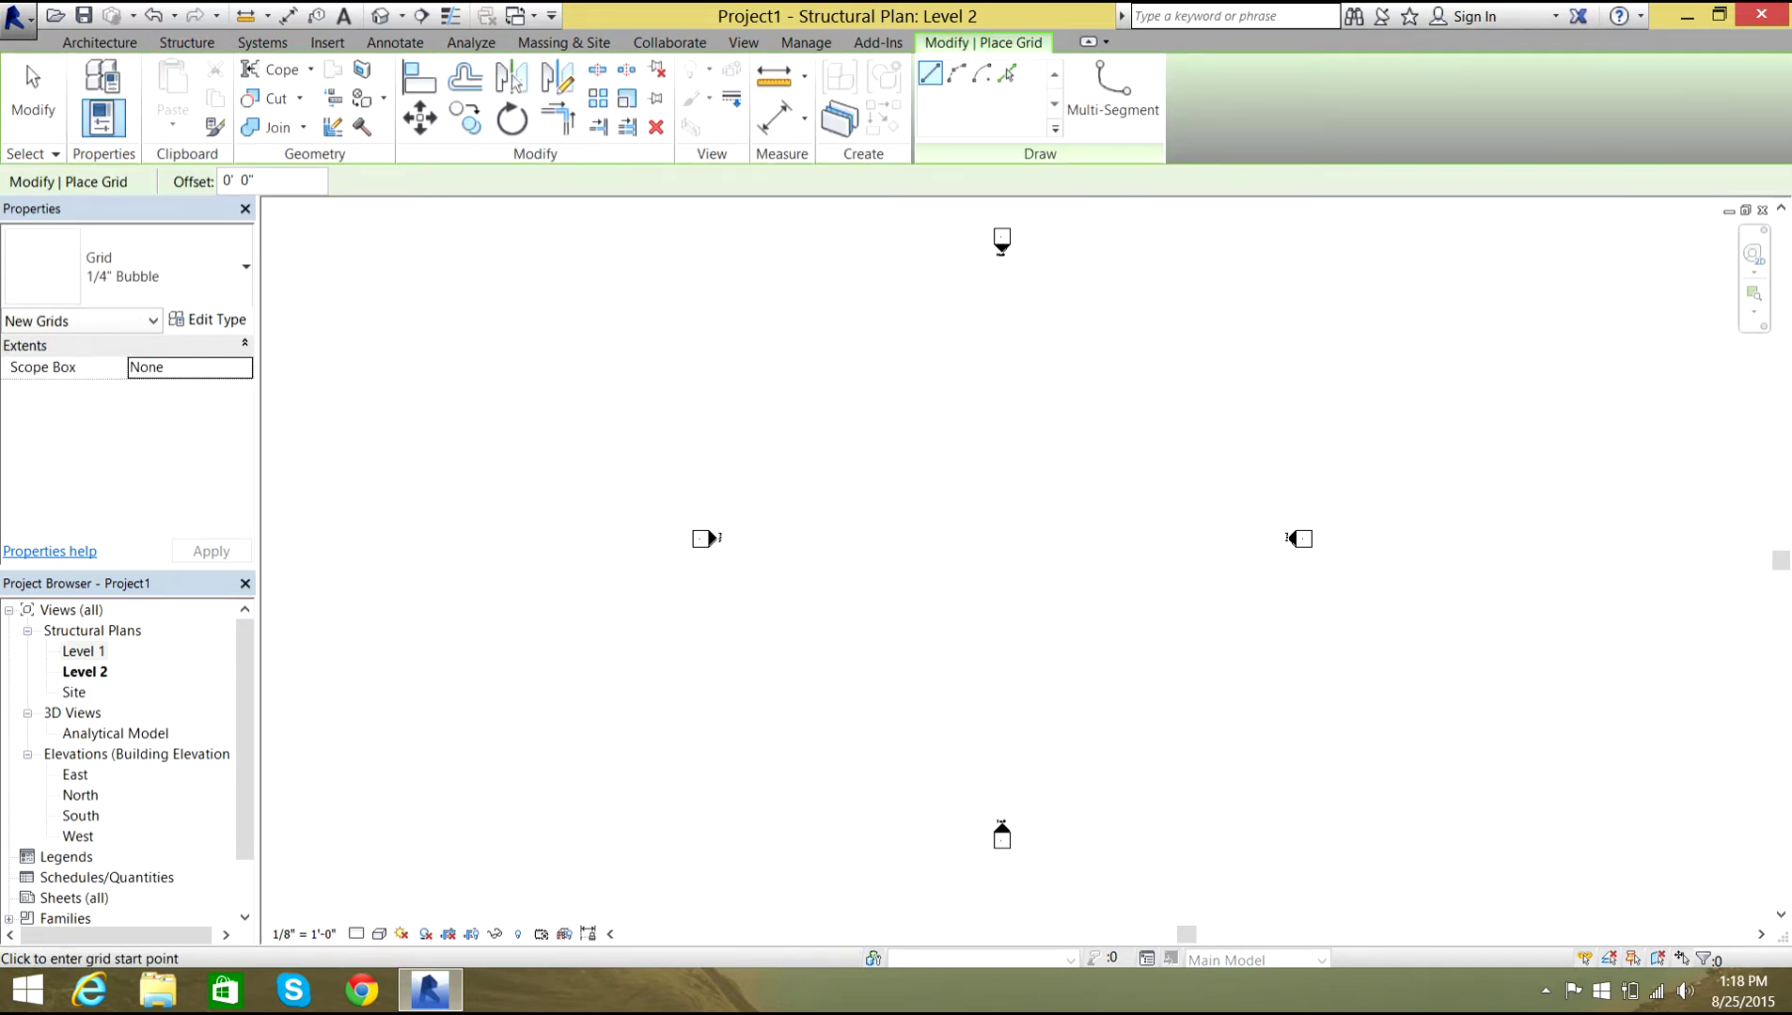
left_click(731, 306)
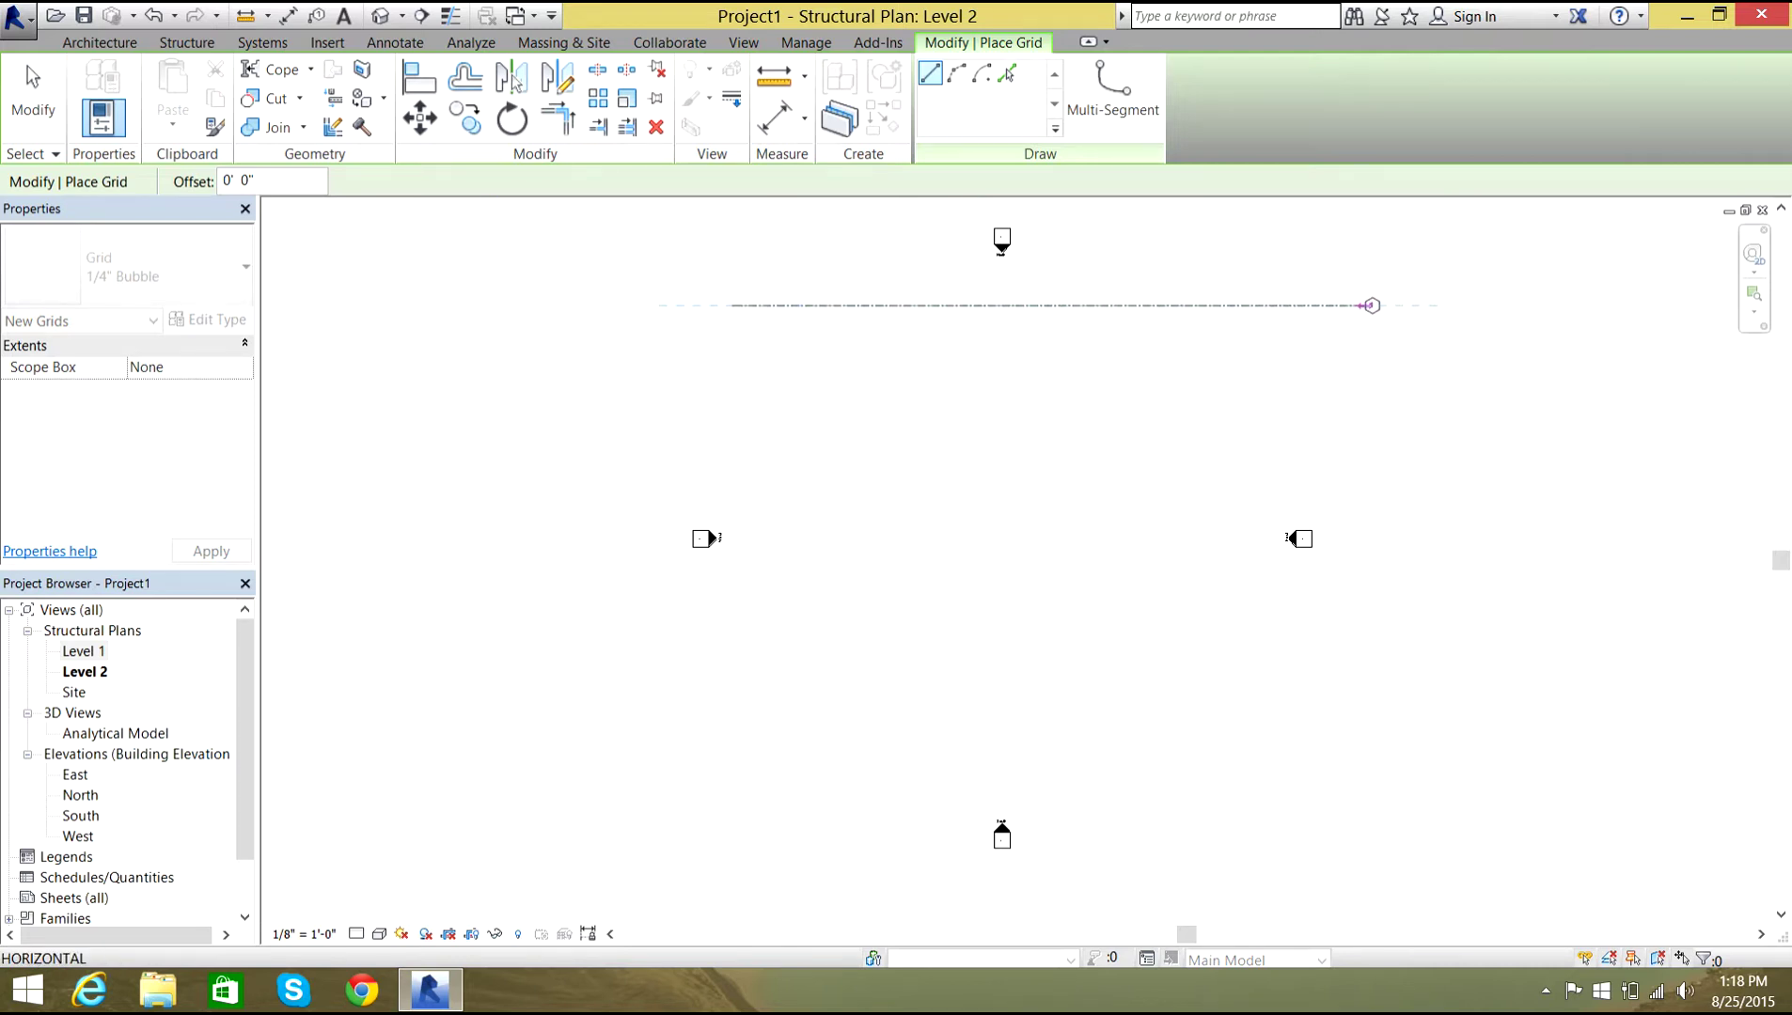
left_click(1371, 306)
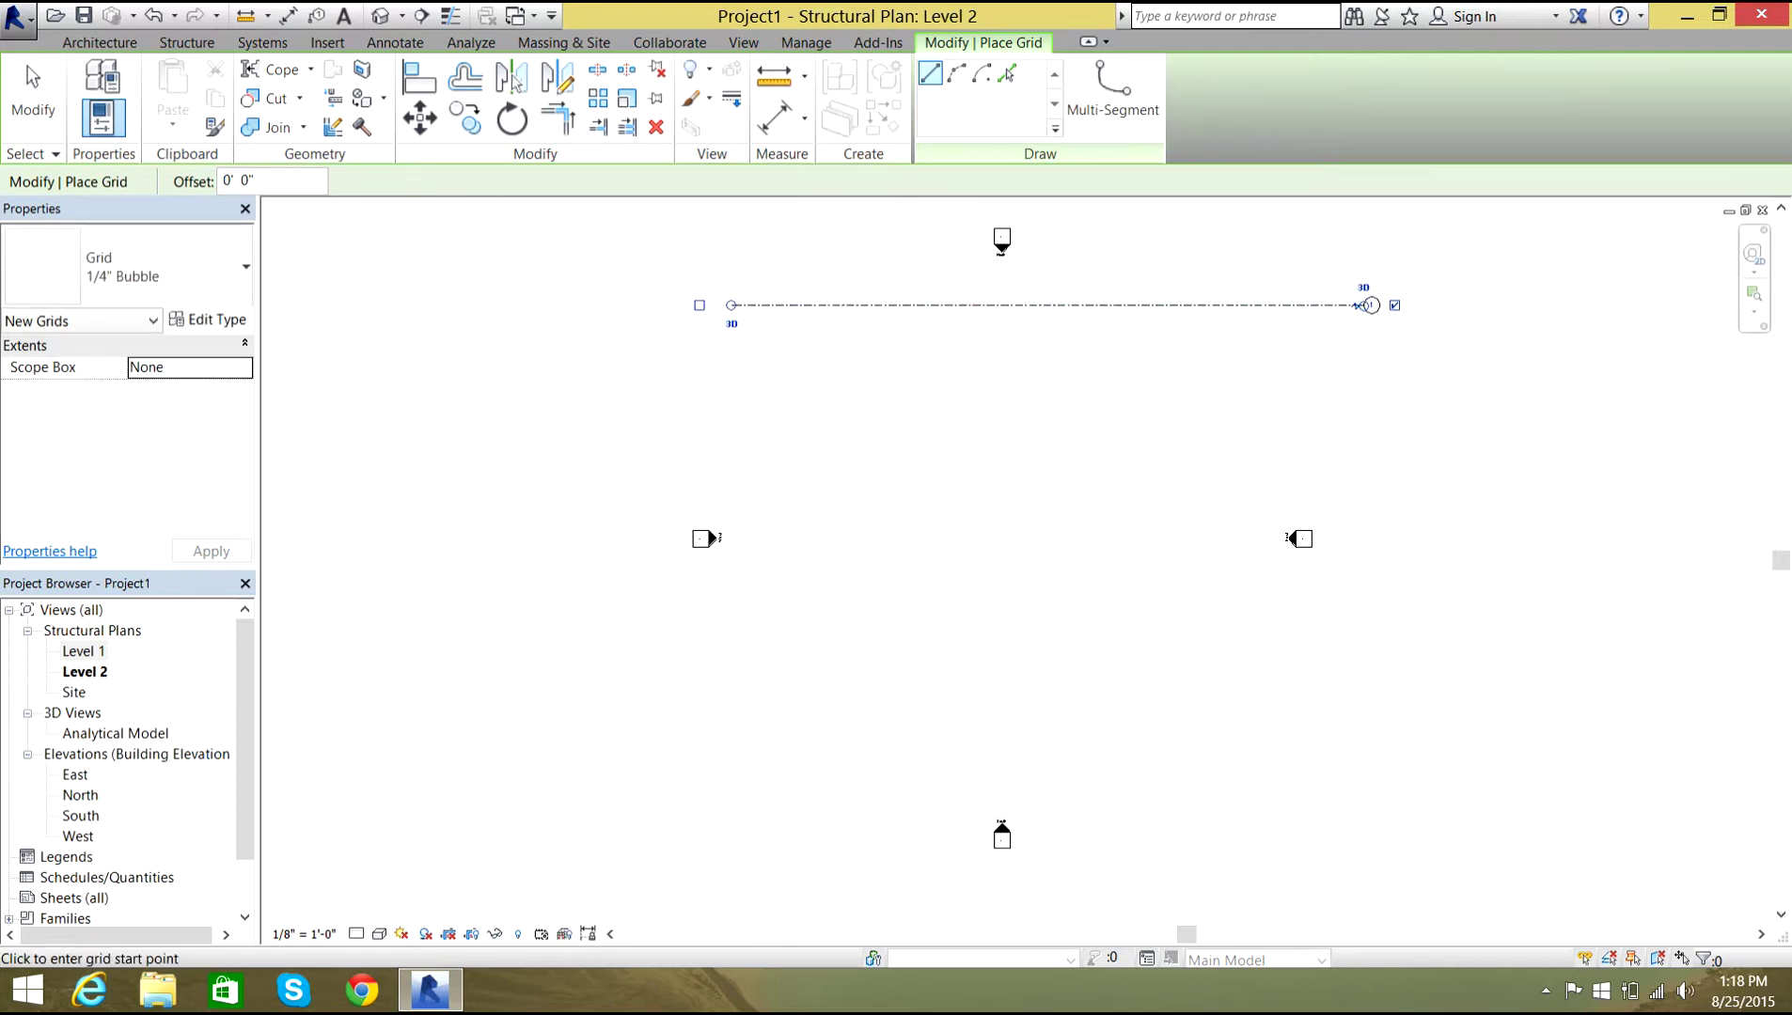
scroll(766, 282, "up", 4)
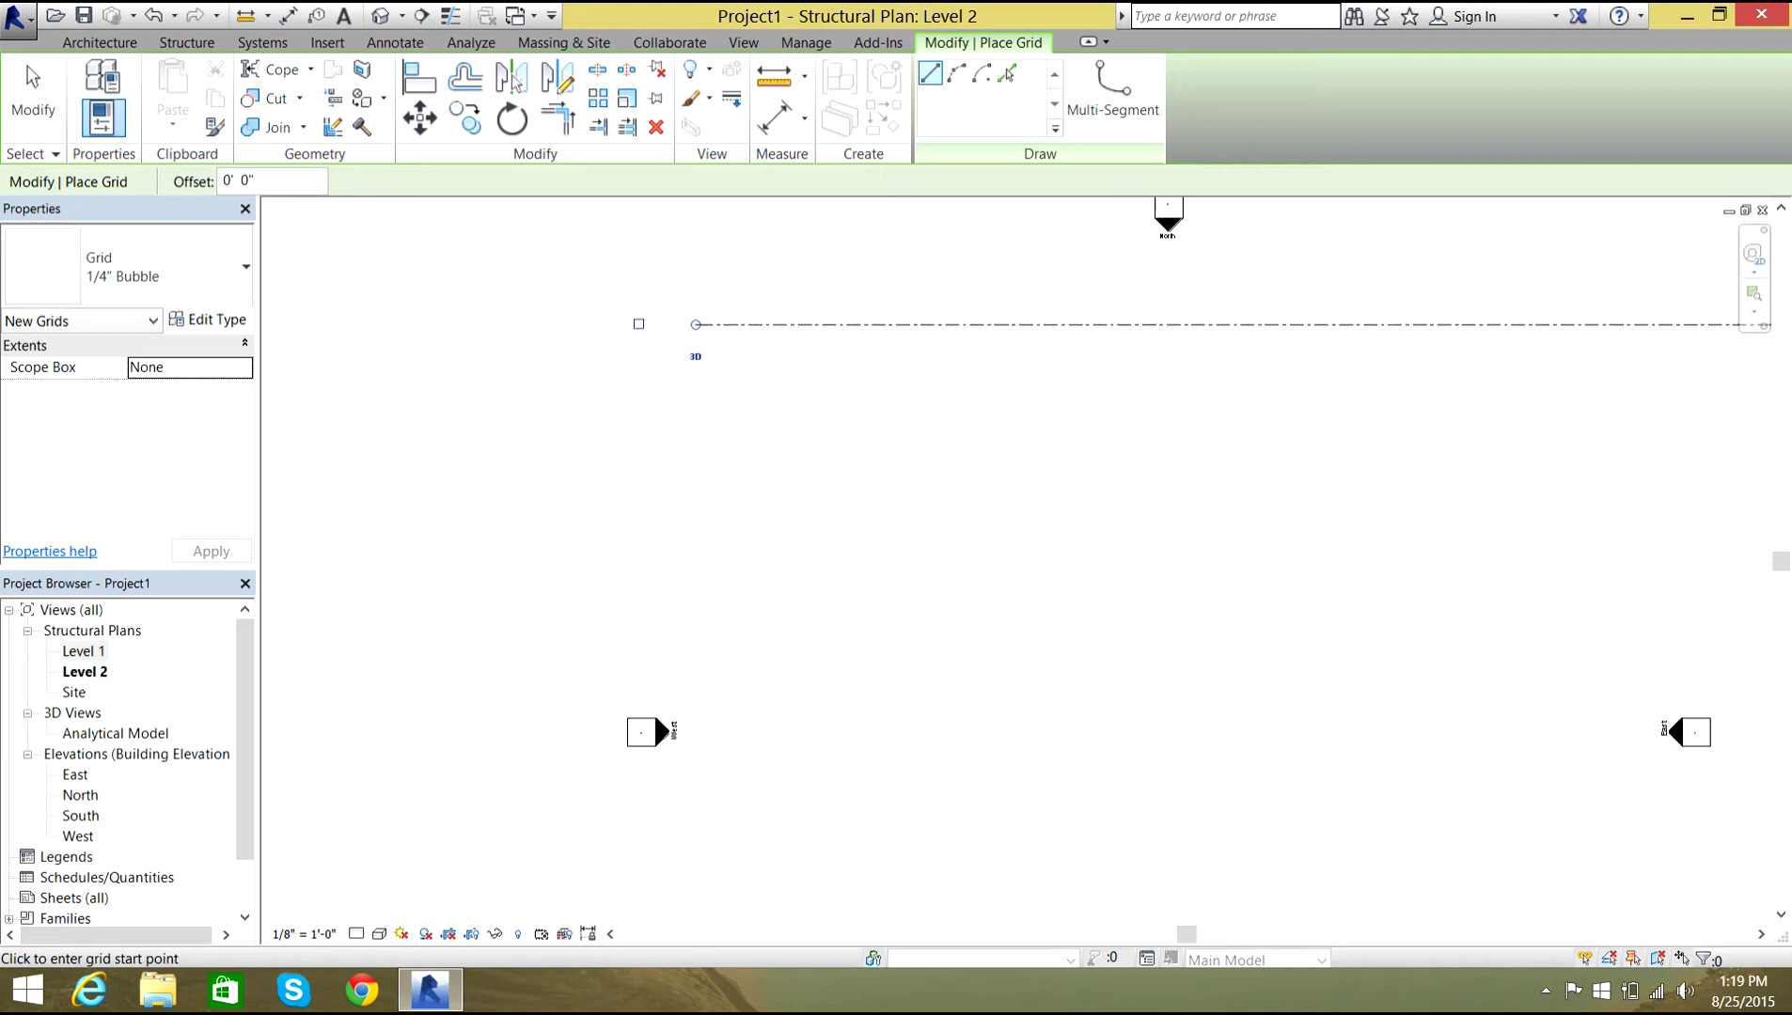
scroll(767, 282, "down", 5)
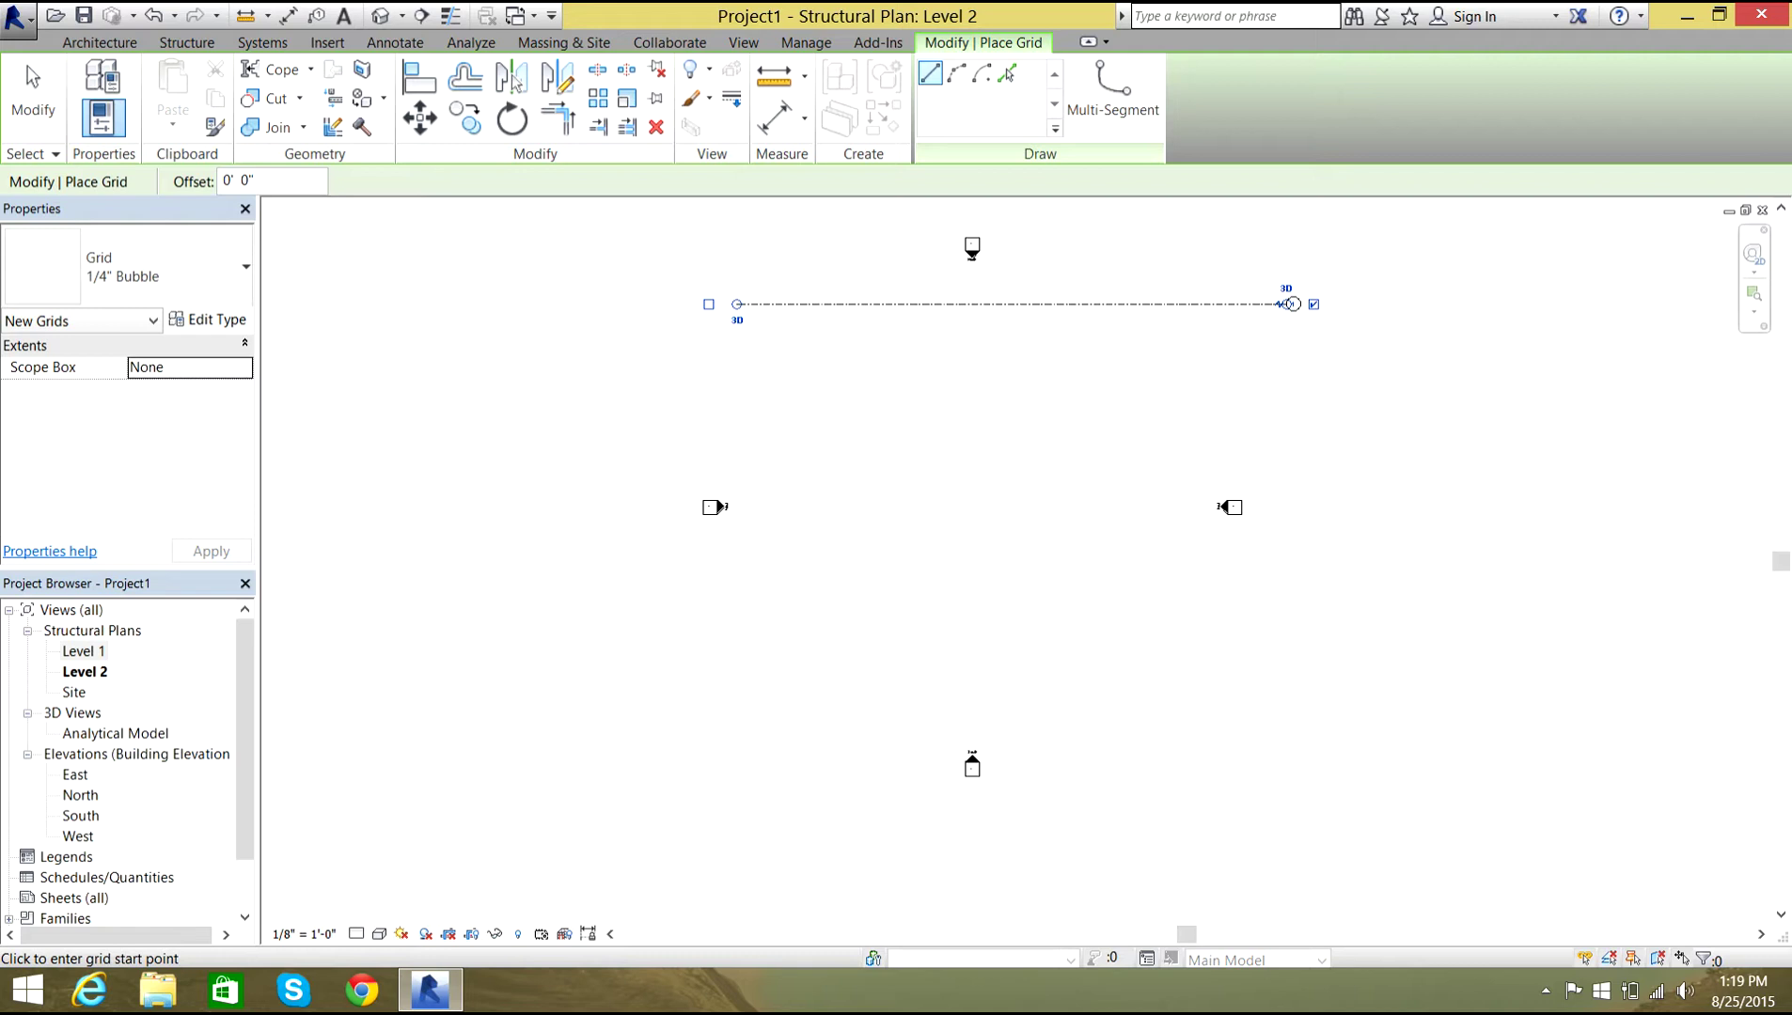
key("Escape")
right_click(1030, 231)
left_click(1062, 243)
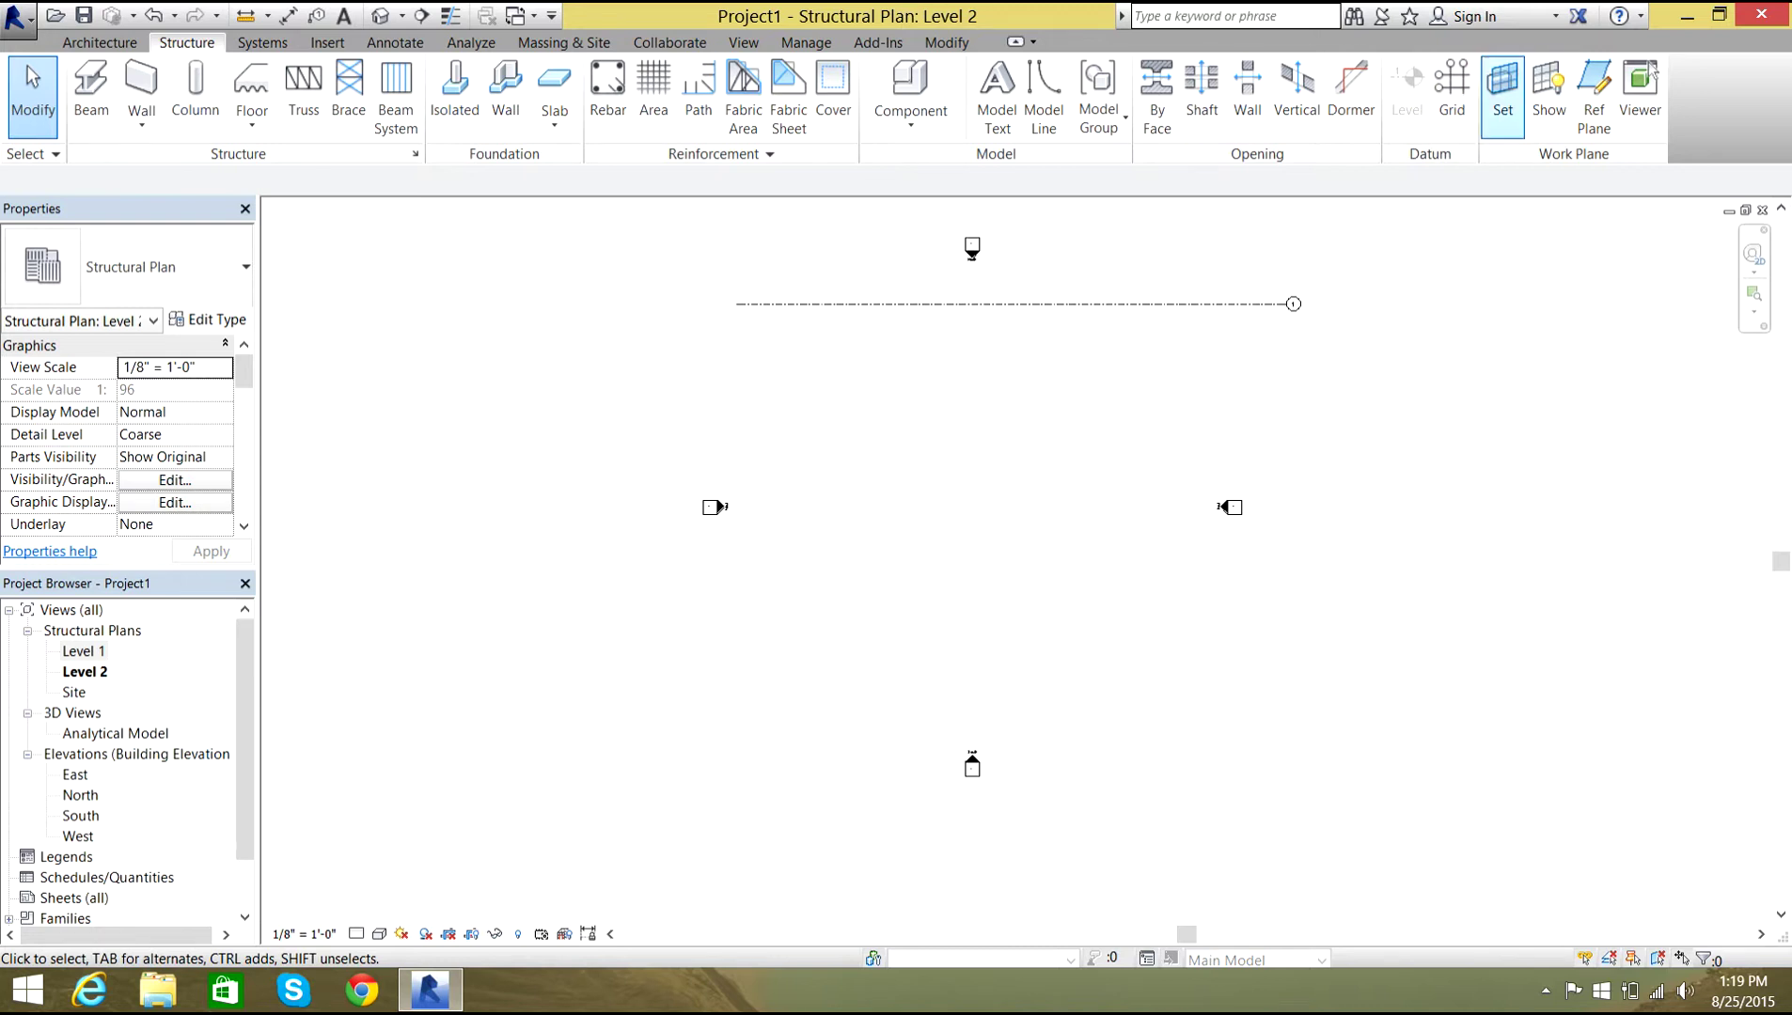
Add eight horizontal grid lines below the first one with Pick Lines, each offset 20' from the previous line.
left_click(1453, 84)
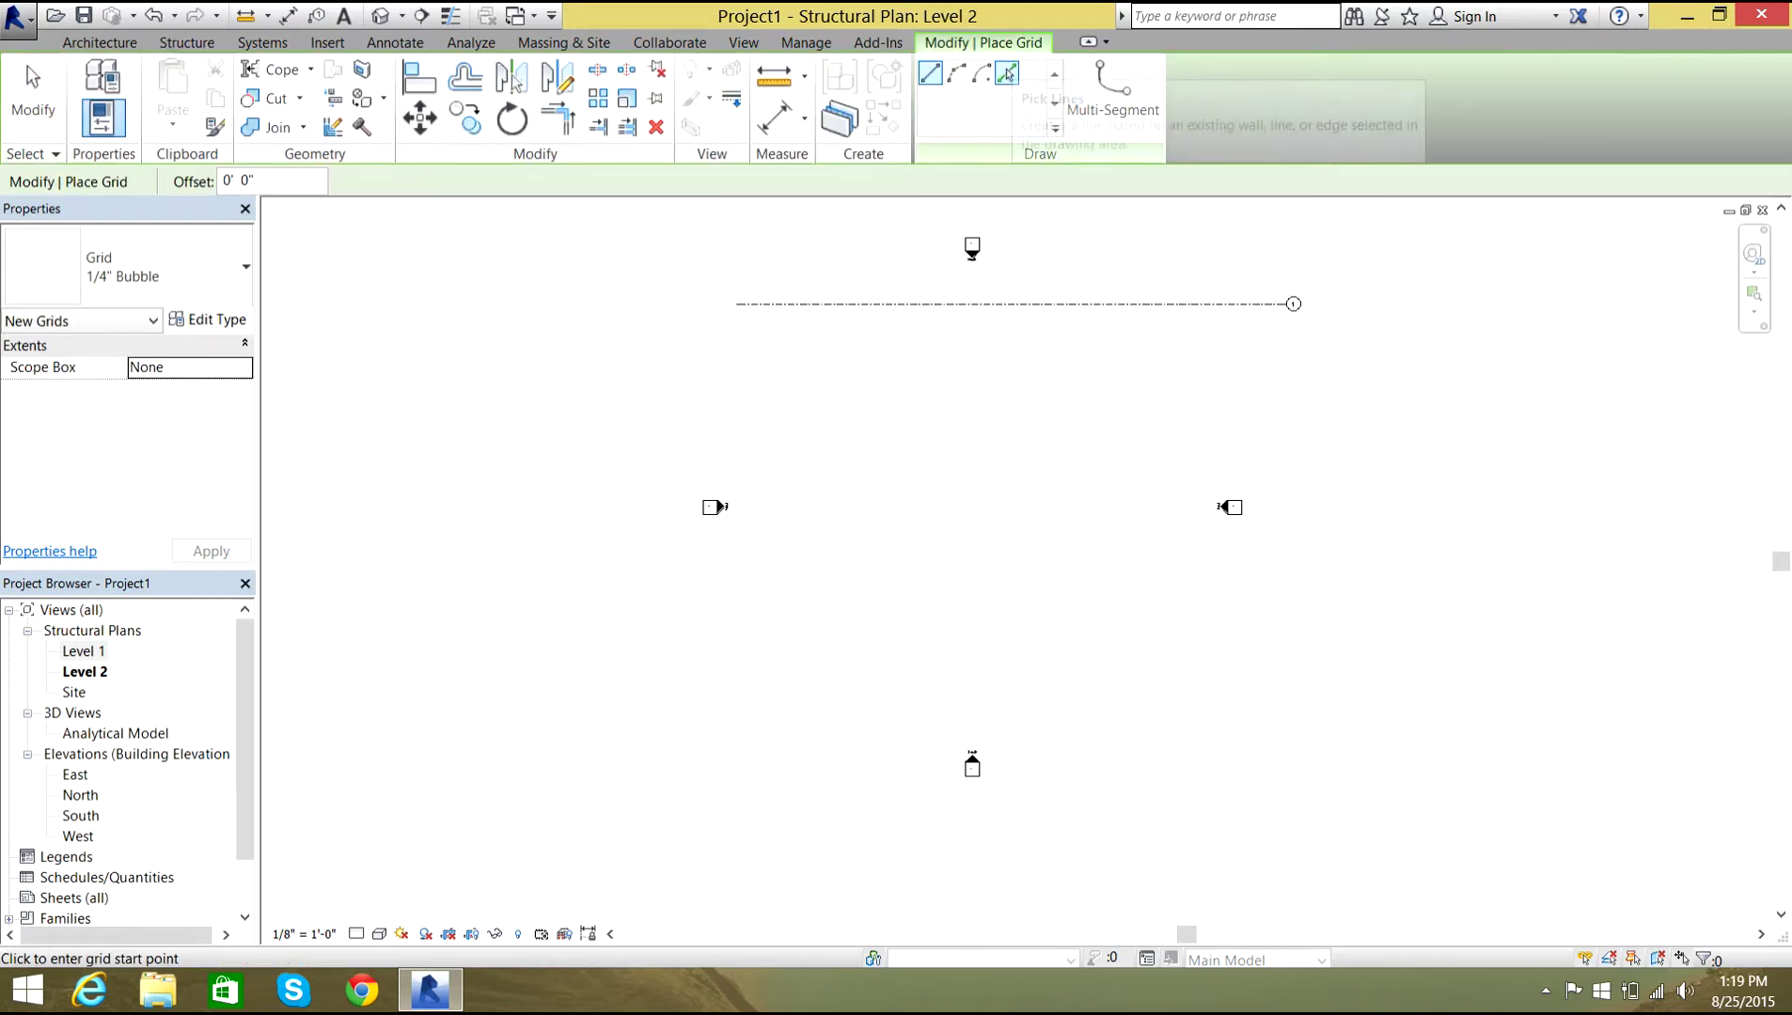
left_click(1007, 73)
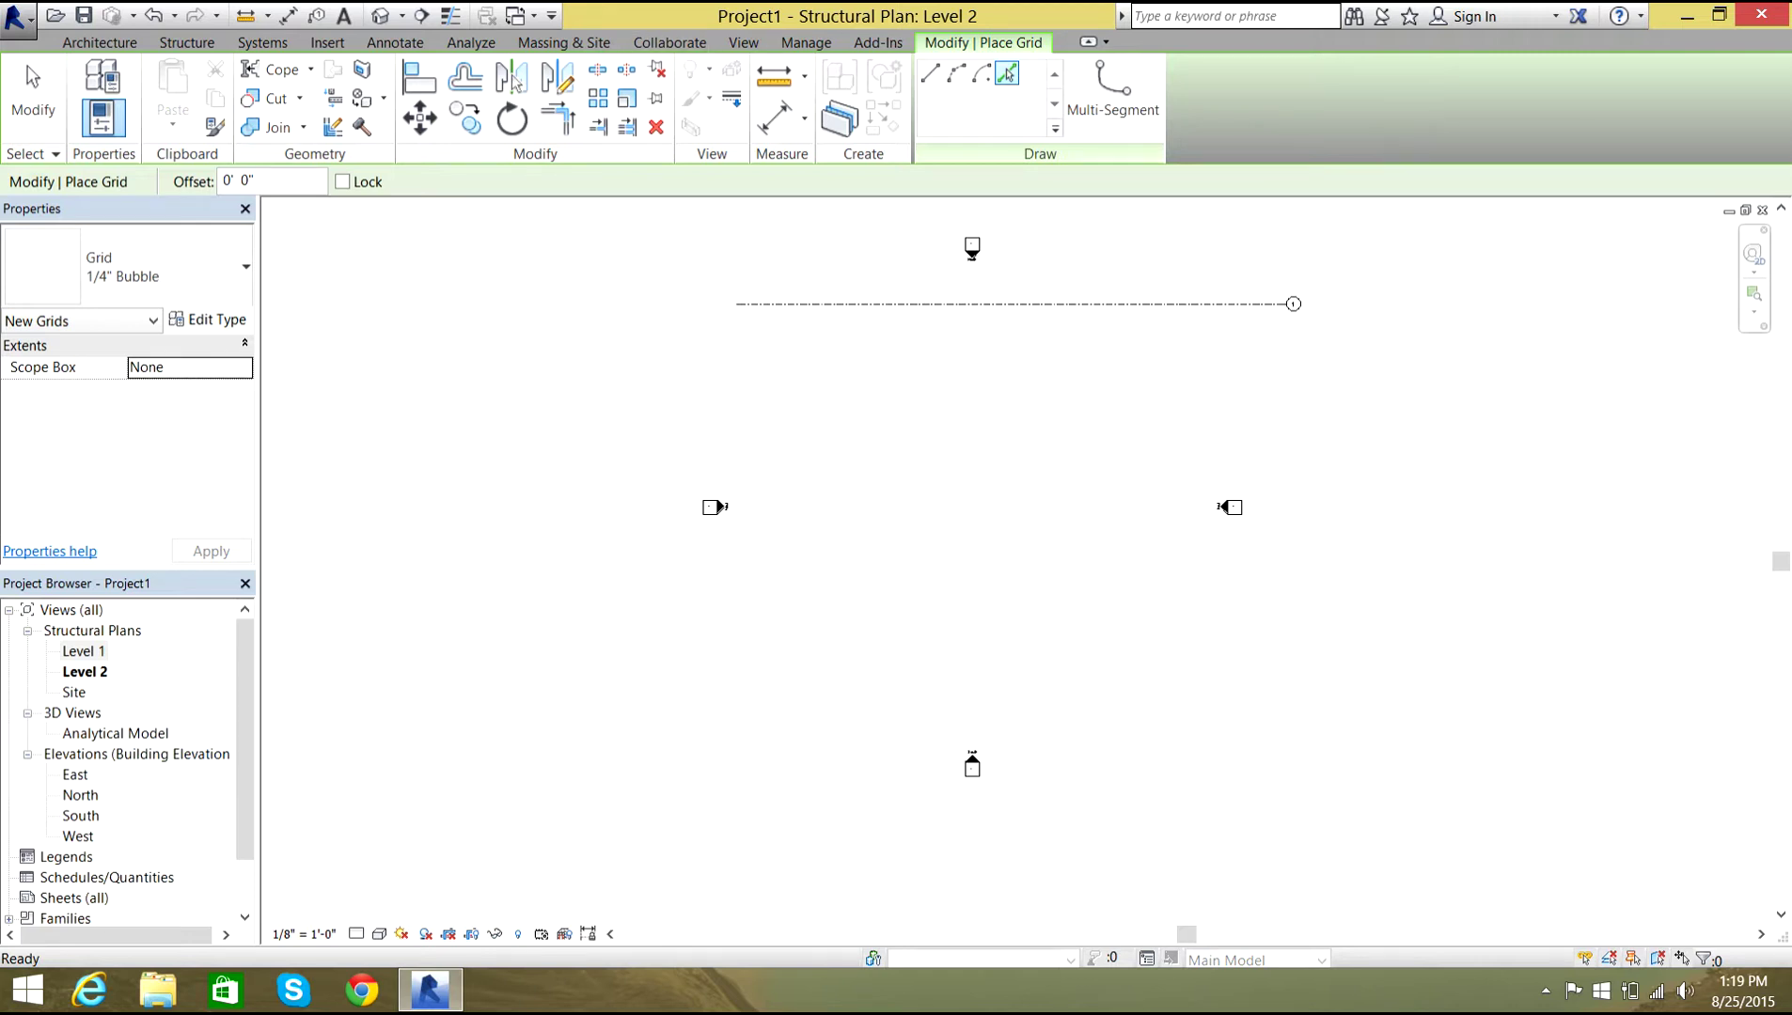
type("2")
key("Return")
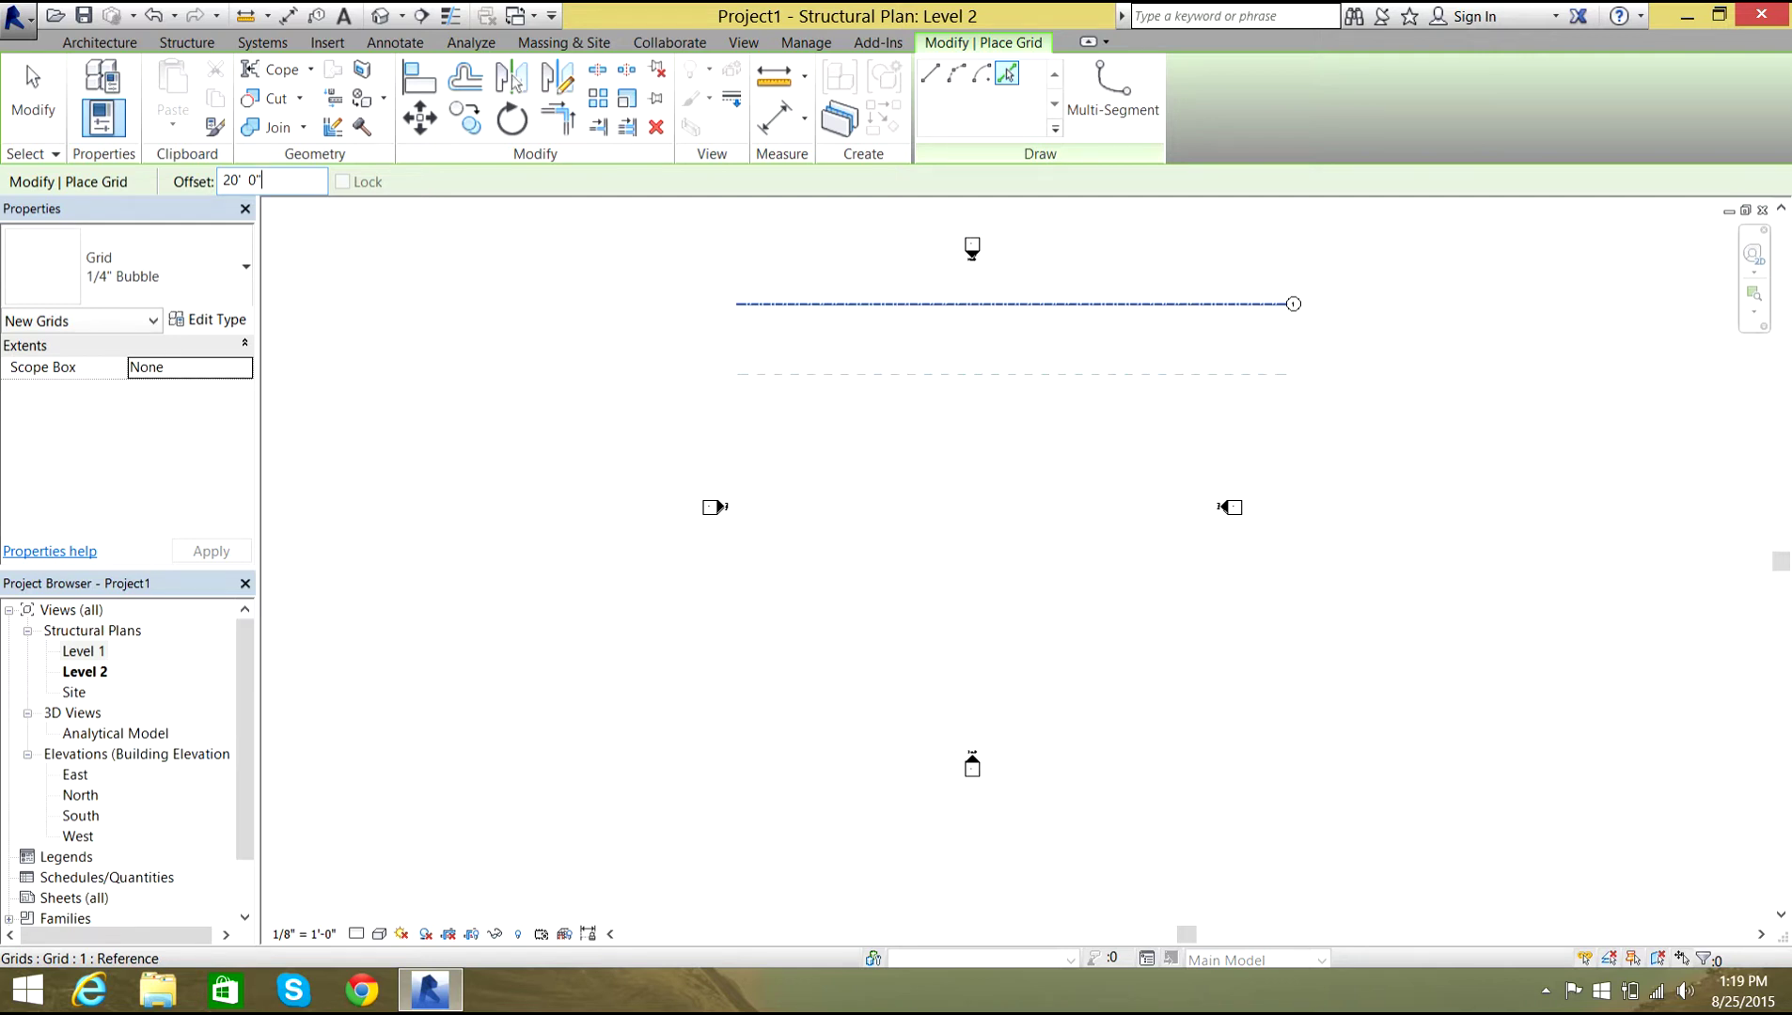
left_click(940, 305)
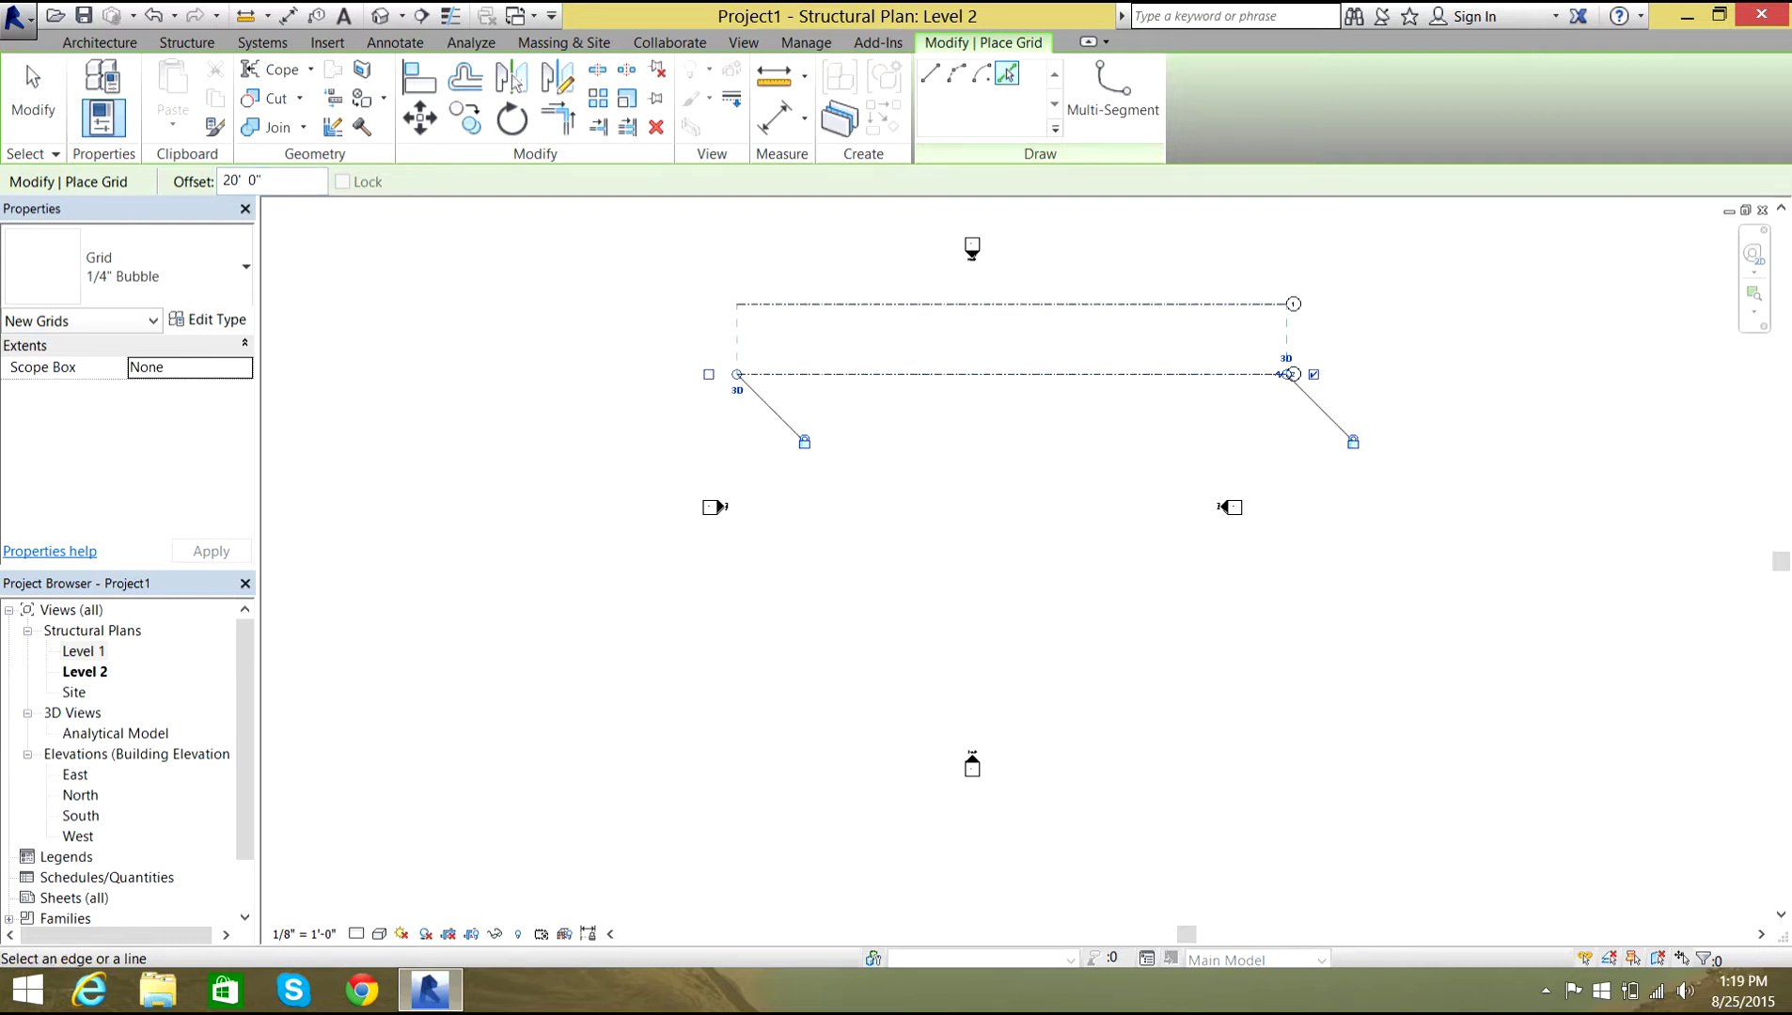
left_click(940, 375)
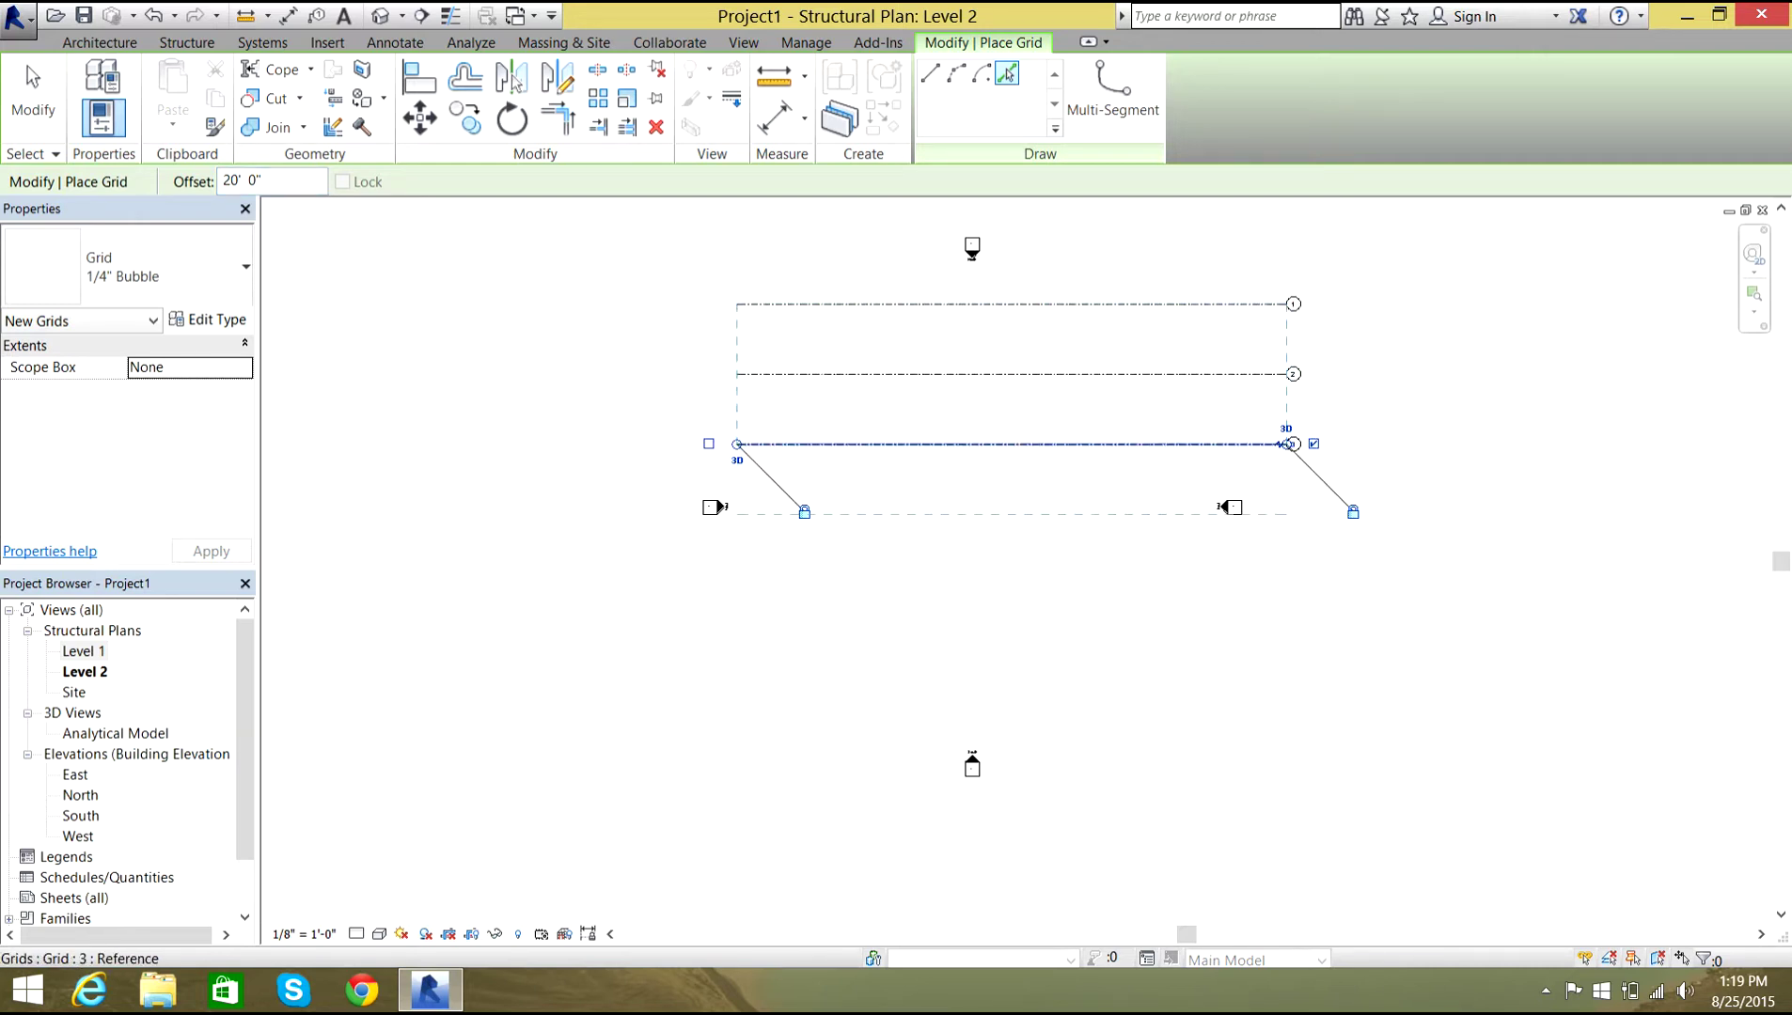
left_click(940, 444)
left_click(940, 515)
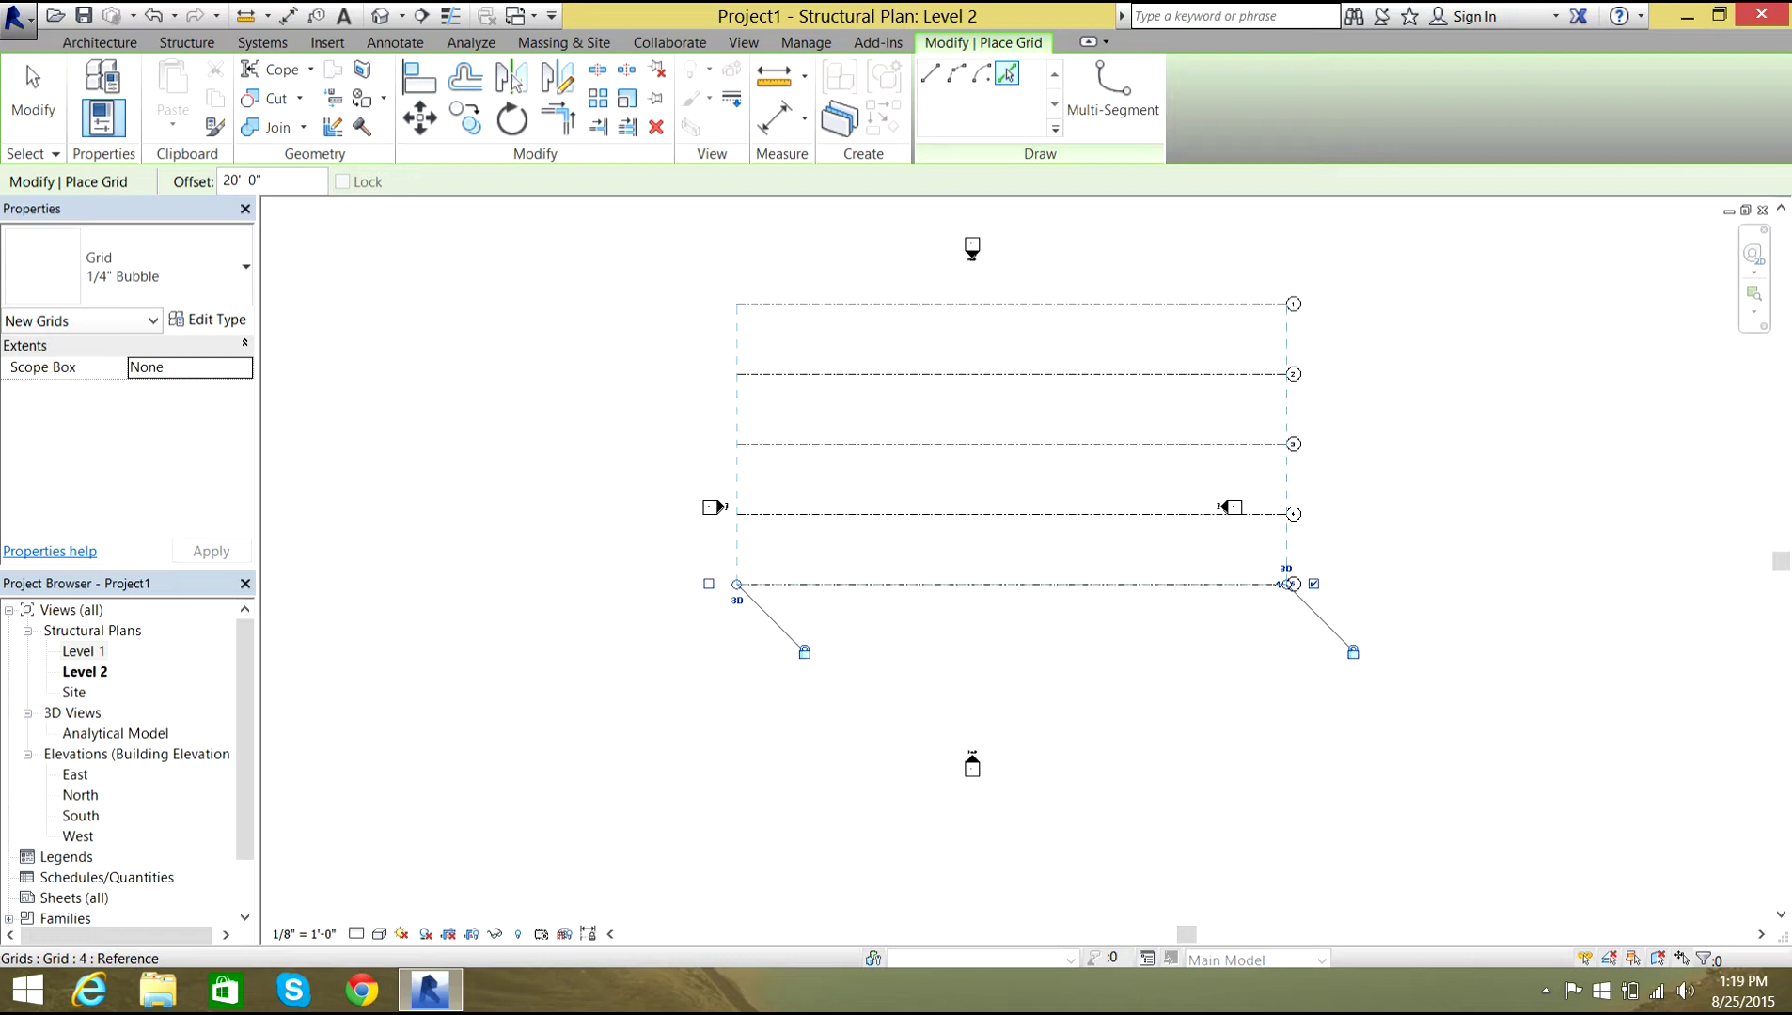
left_click(940, 584)
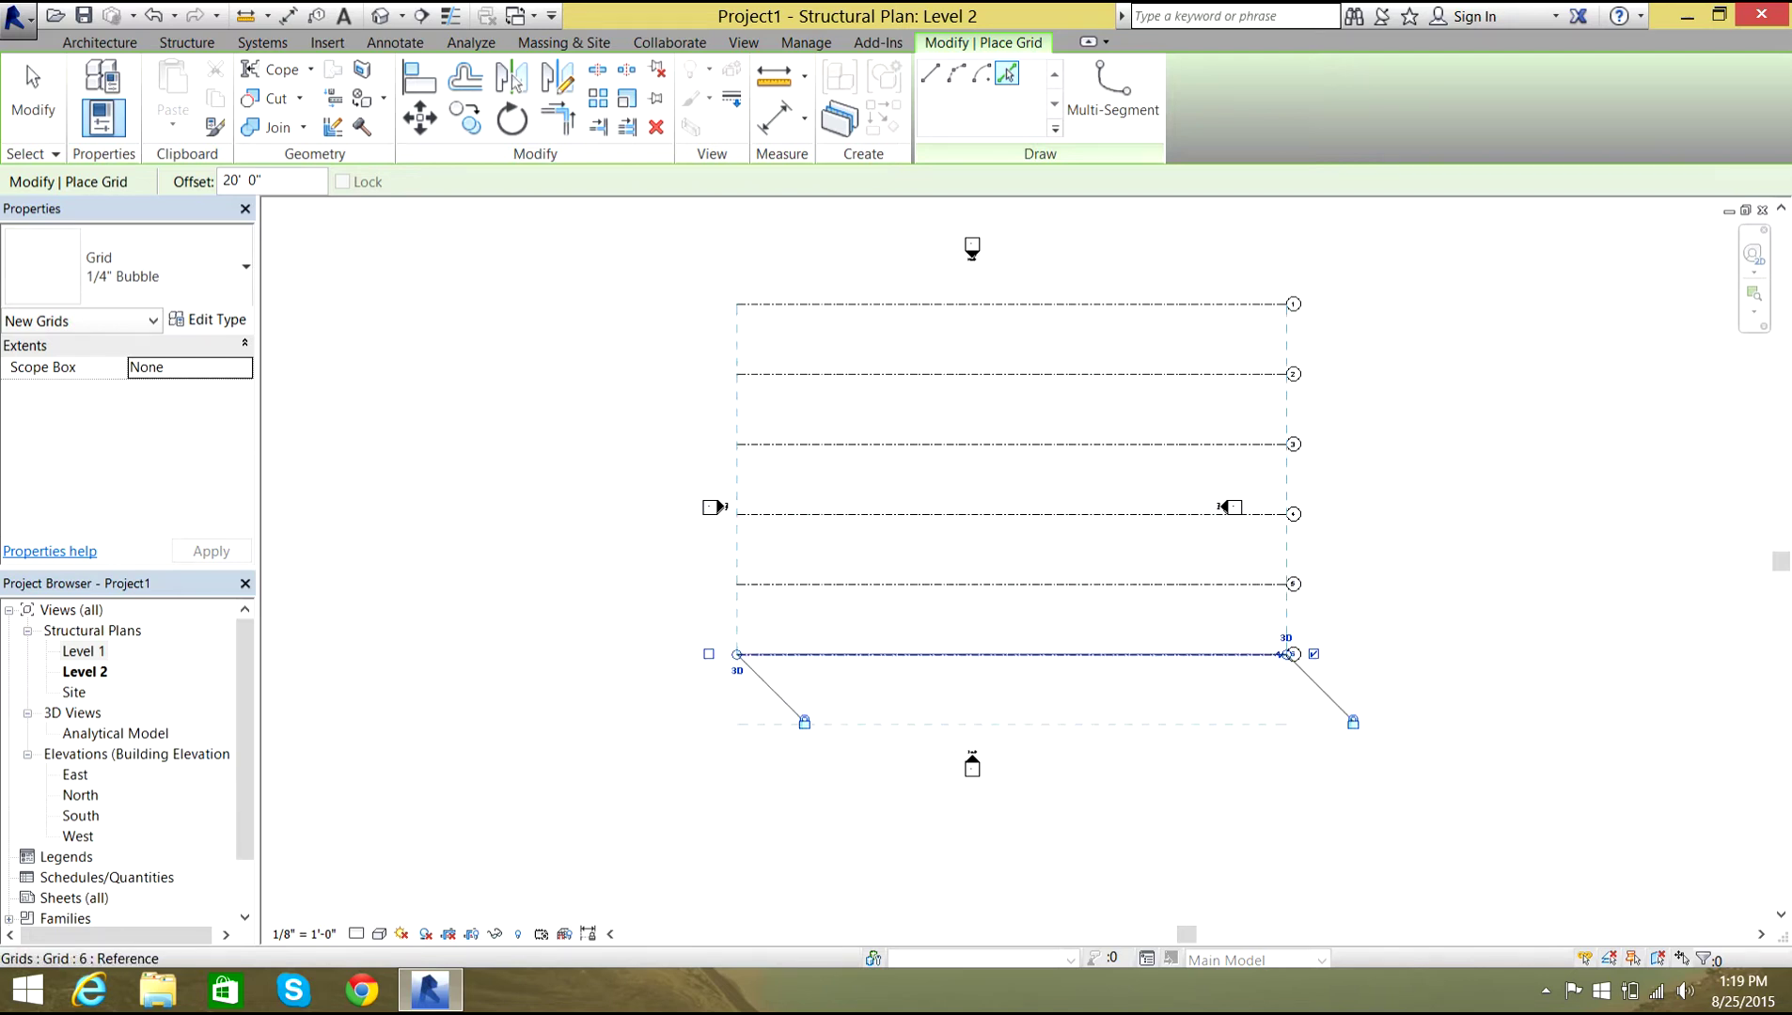
left_click(941, 654)
left_click(940, 724)
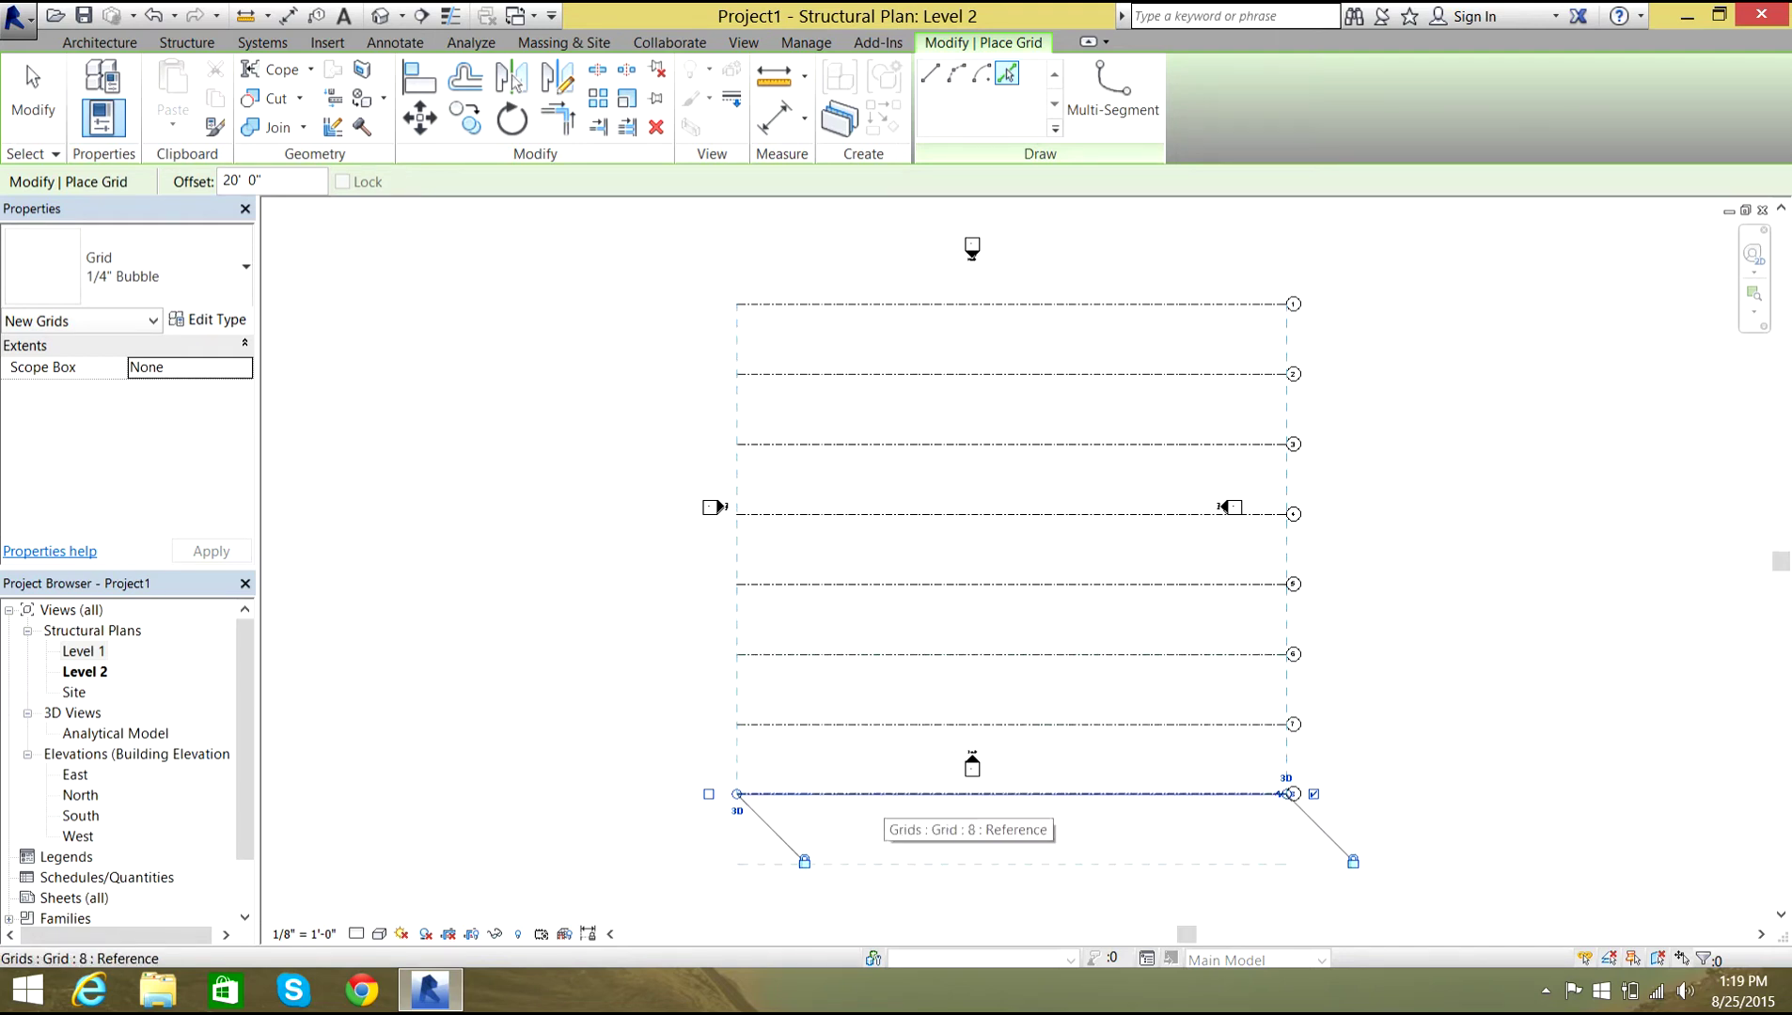
left_click(969, 795)
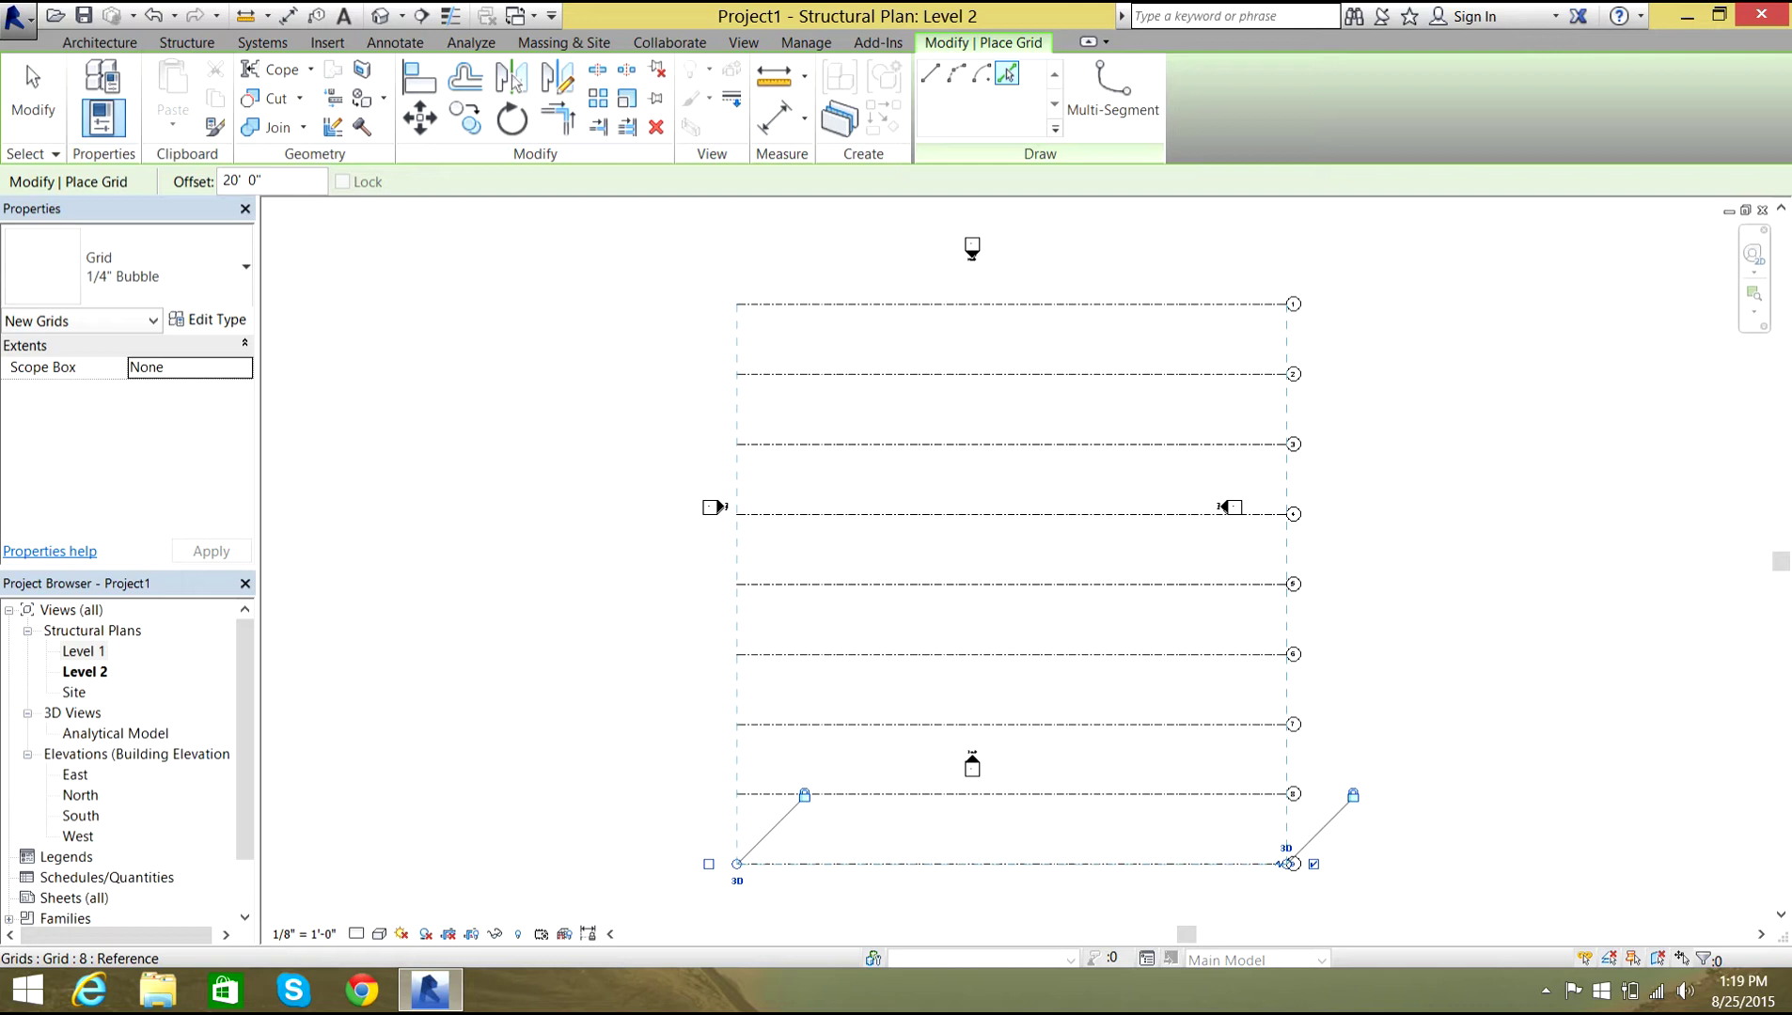
Add one more horizontal grid line 20' above grid 1 and end the Grid command.
left_click(969, 304)
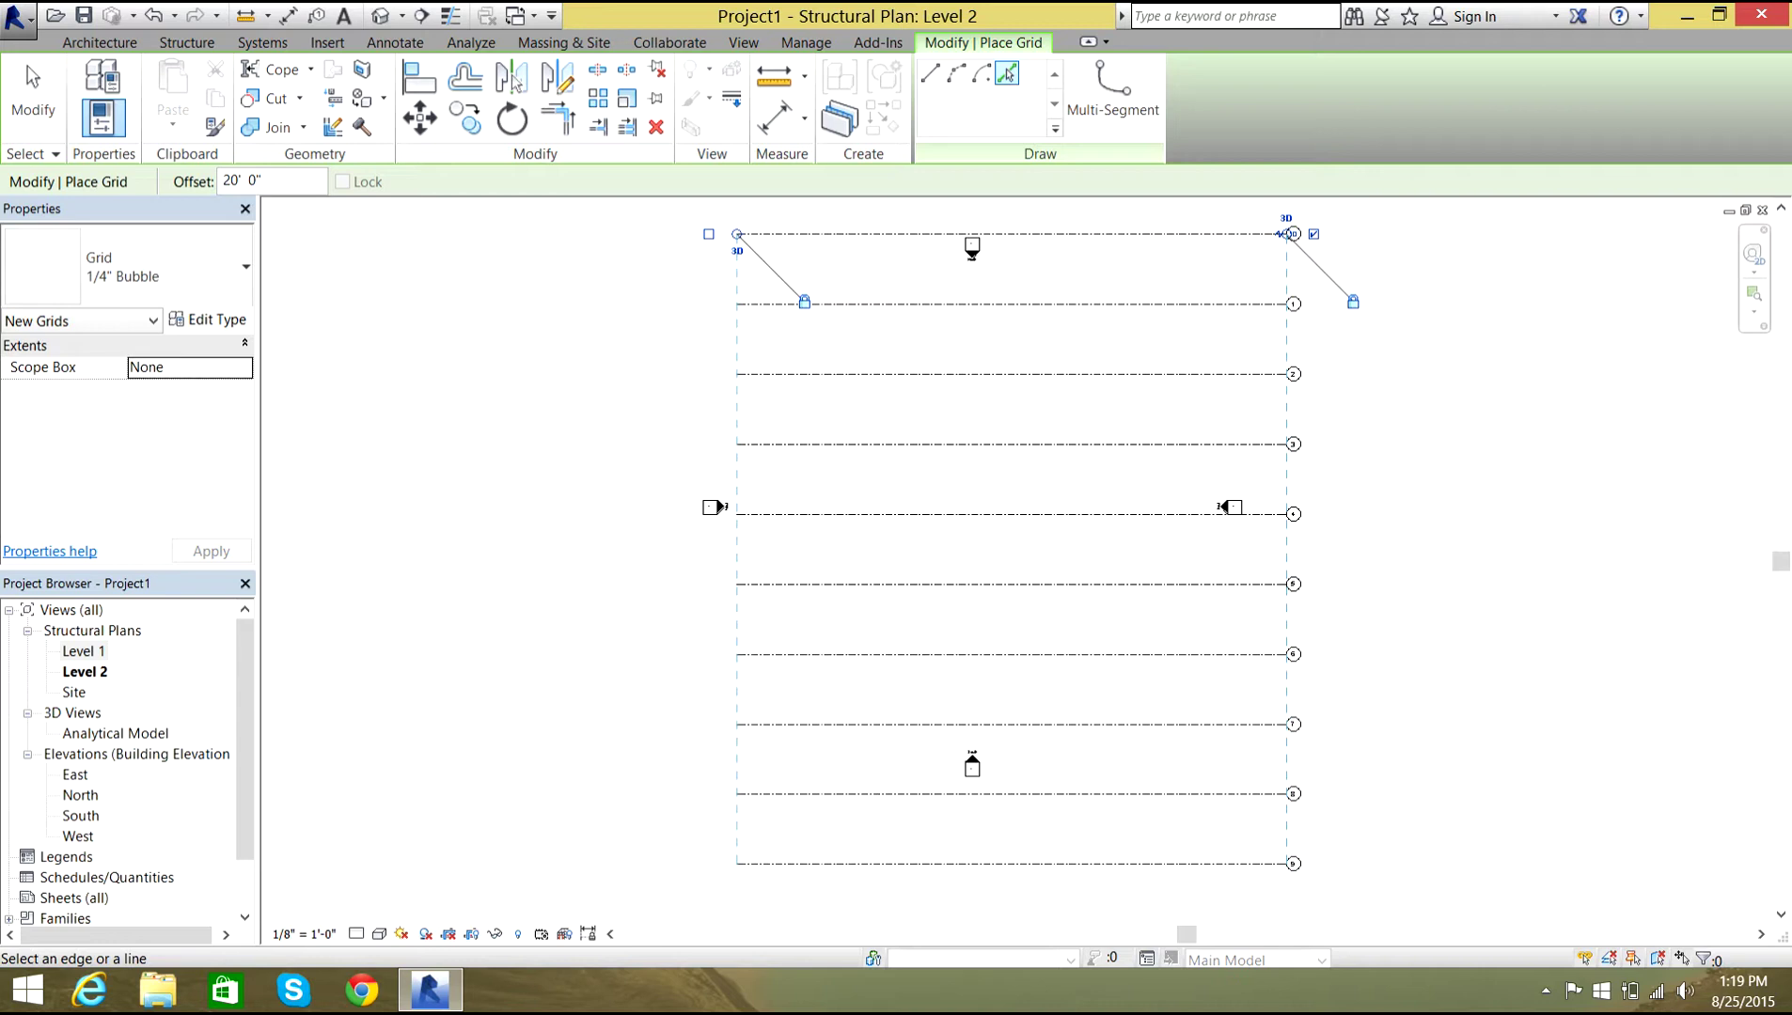
right_click(616, 418)
left_click(663, 425)
right_click(649, 432)
left_click(696, 442)
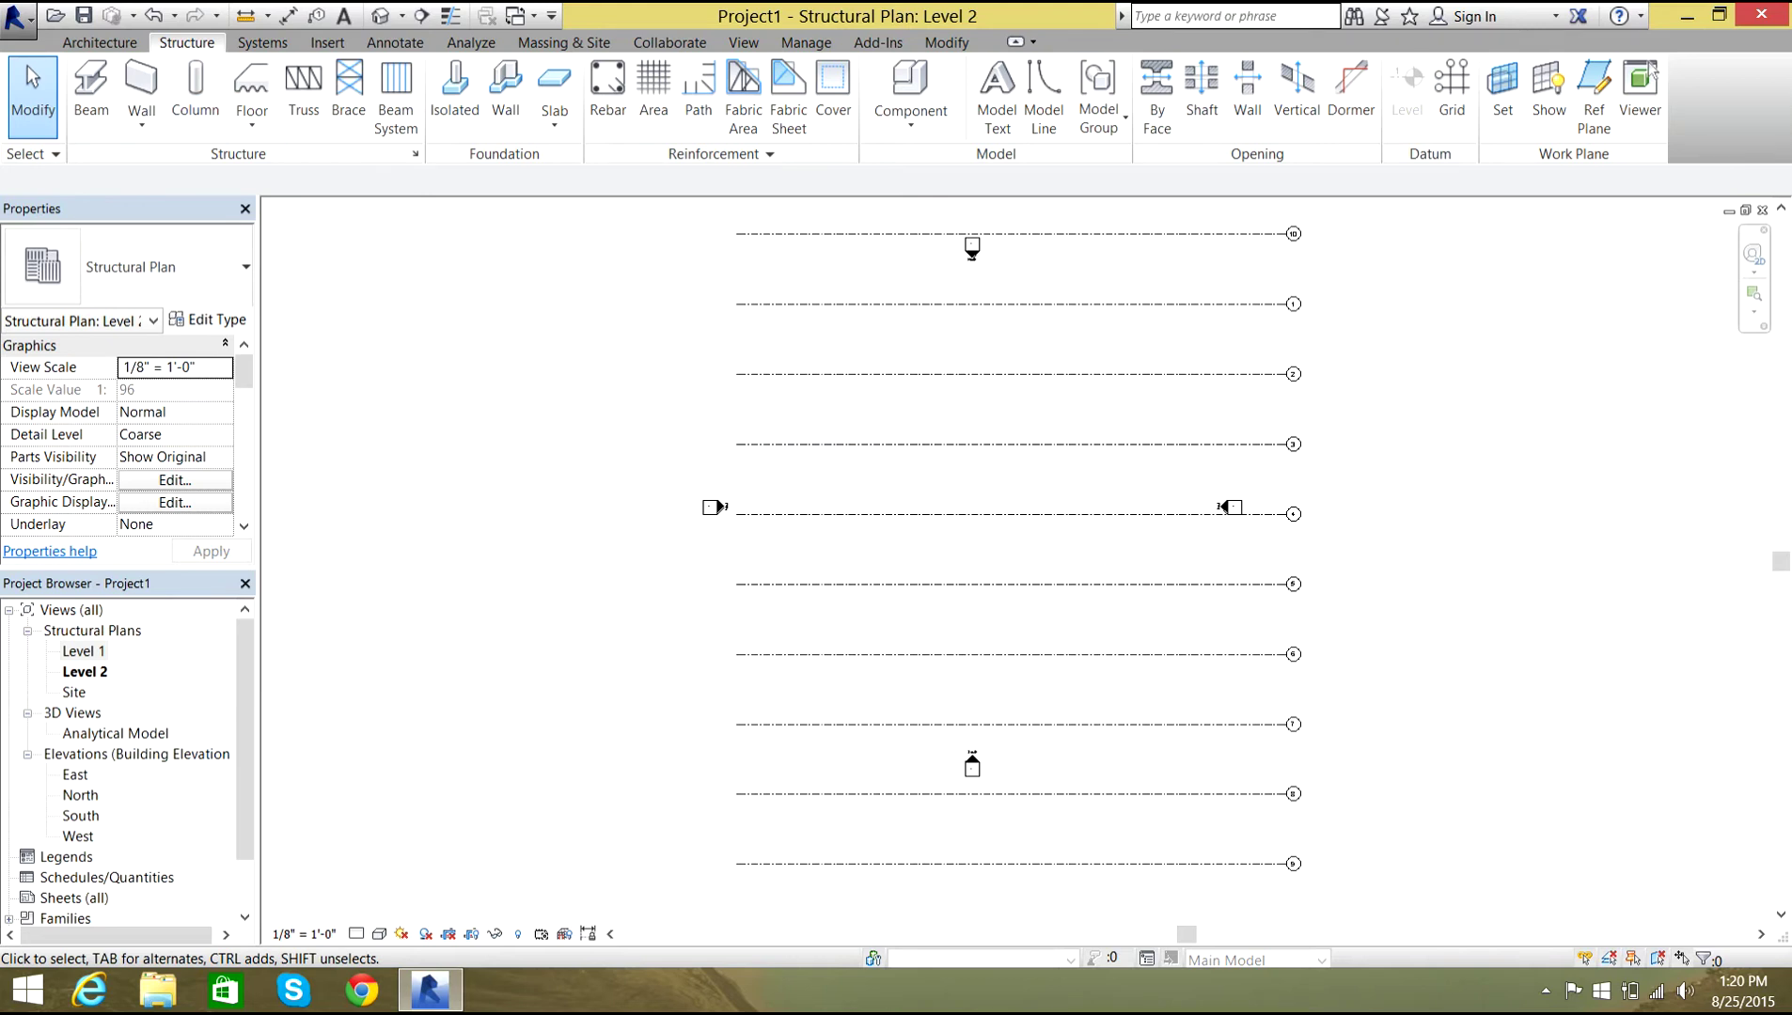
Draw a vertical grid line crossing all horizontal grids near their west ends, from above the uppermost line to below the lowest.
left_click(1452, 89)
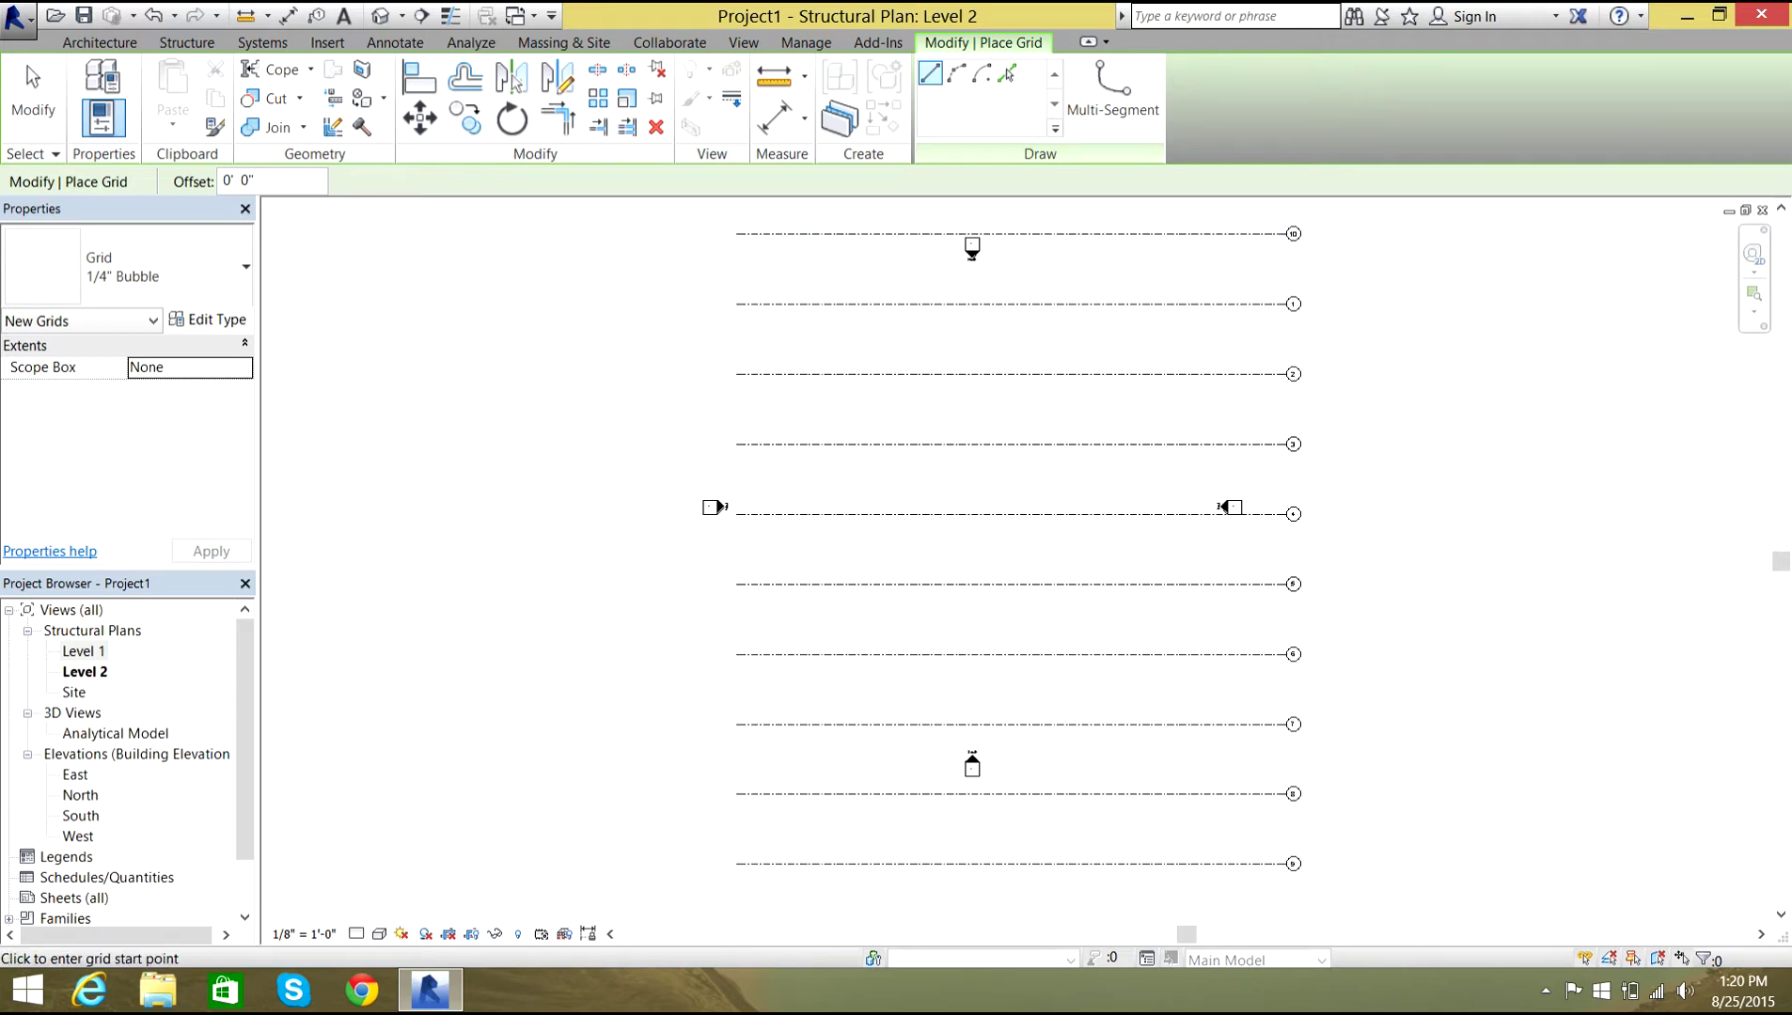
left_click(781, 205)
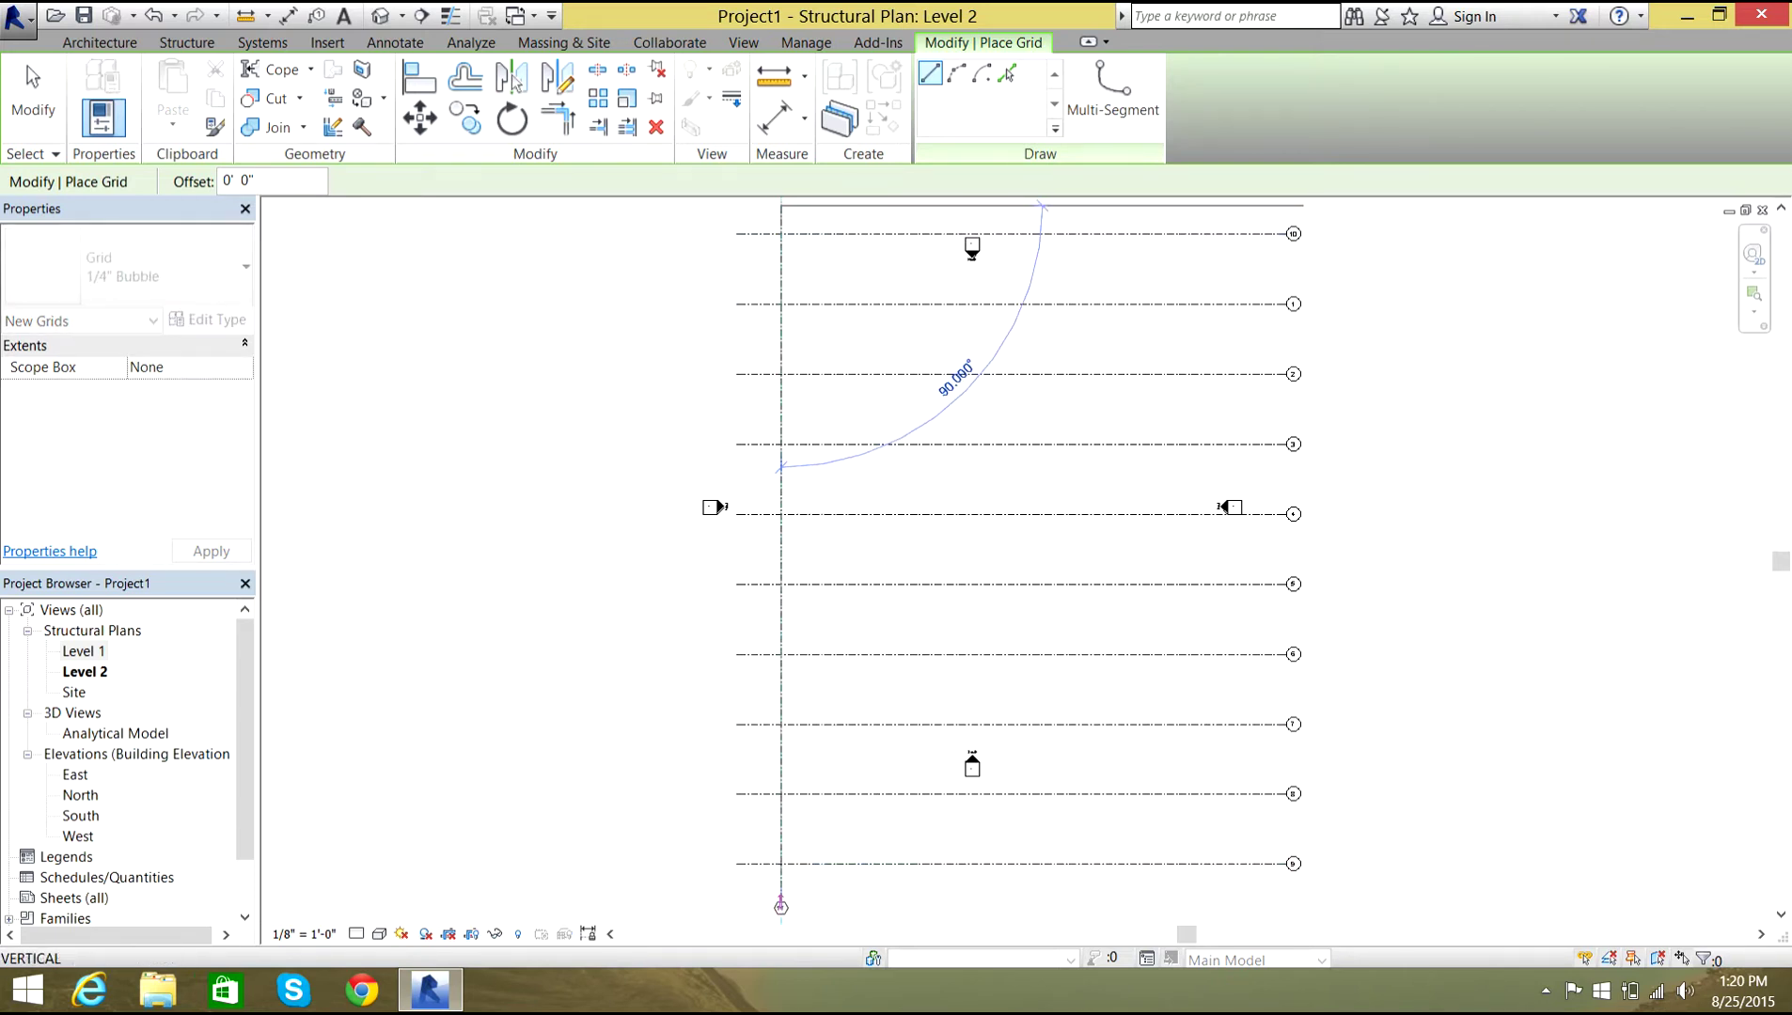
left_click(781, 894)
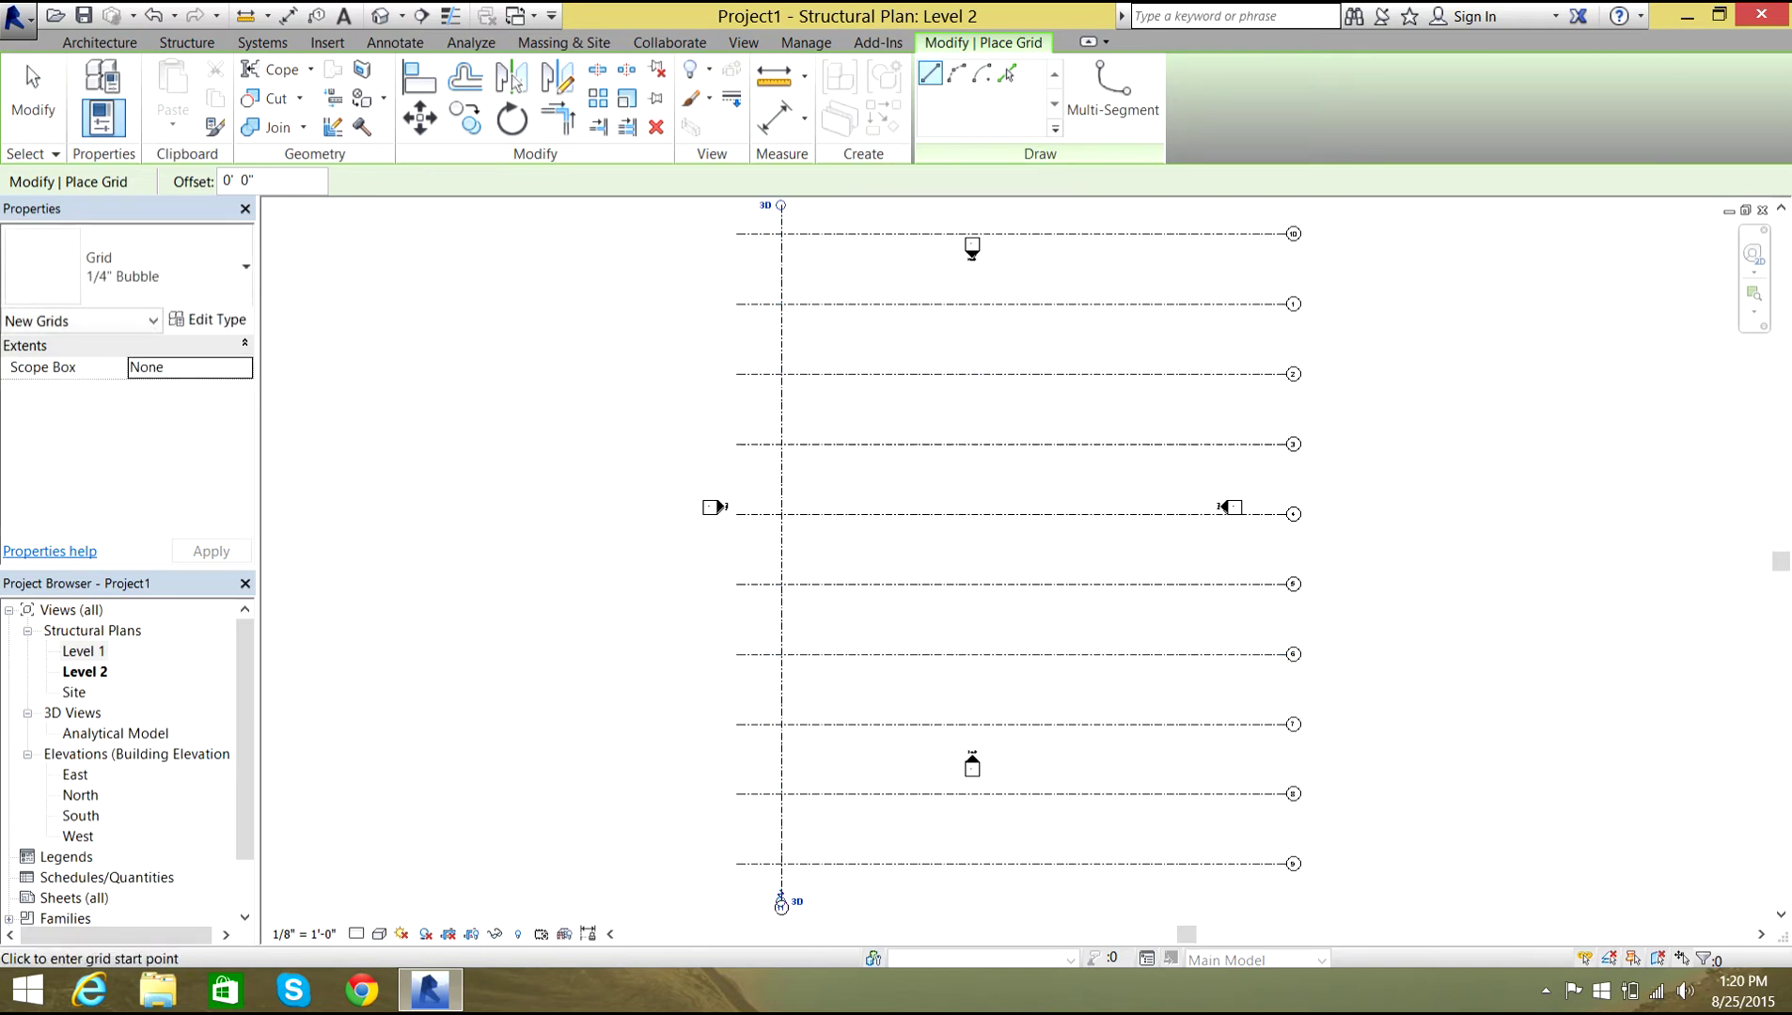
Add a vertical grid line 20' west of the first vertical one, using Pick Lines with a 20' offset.
left_click(1007, 73)
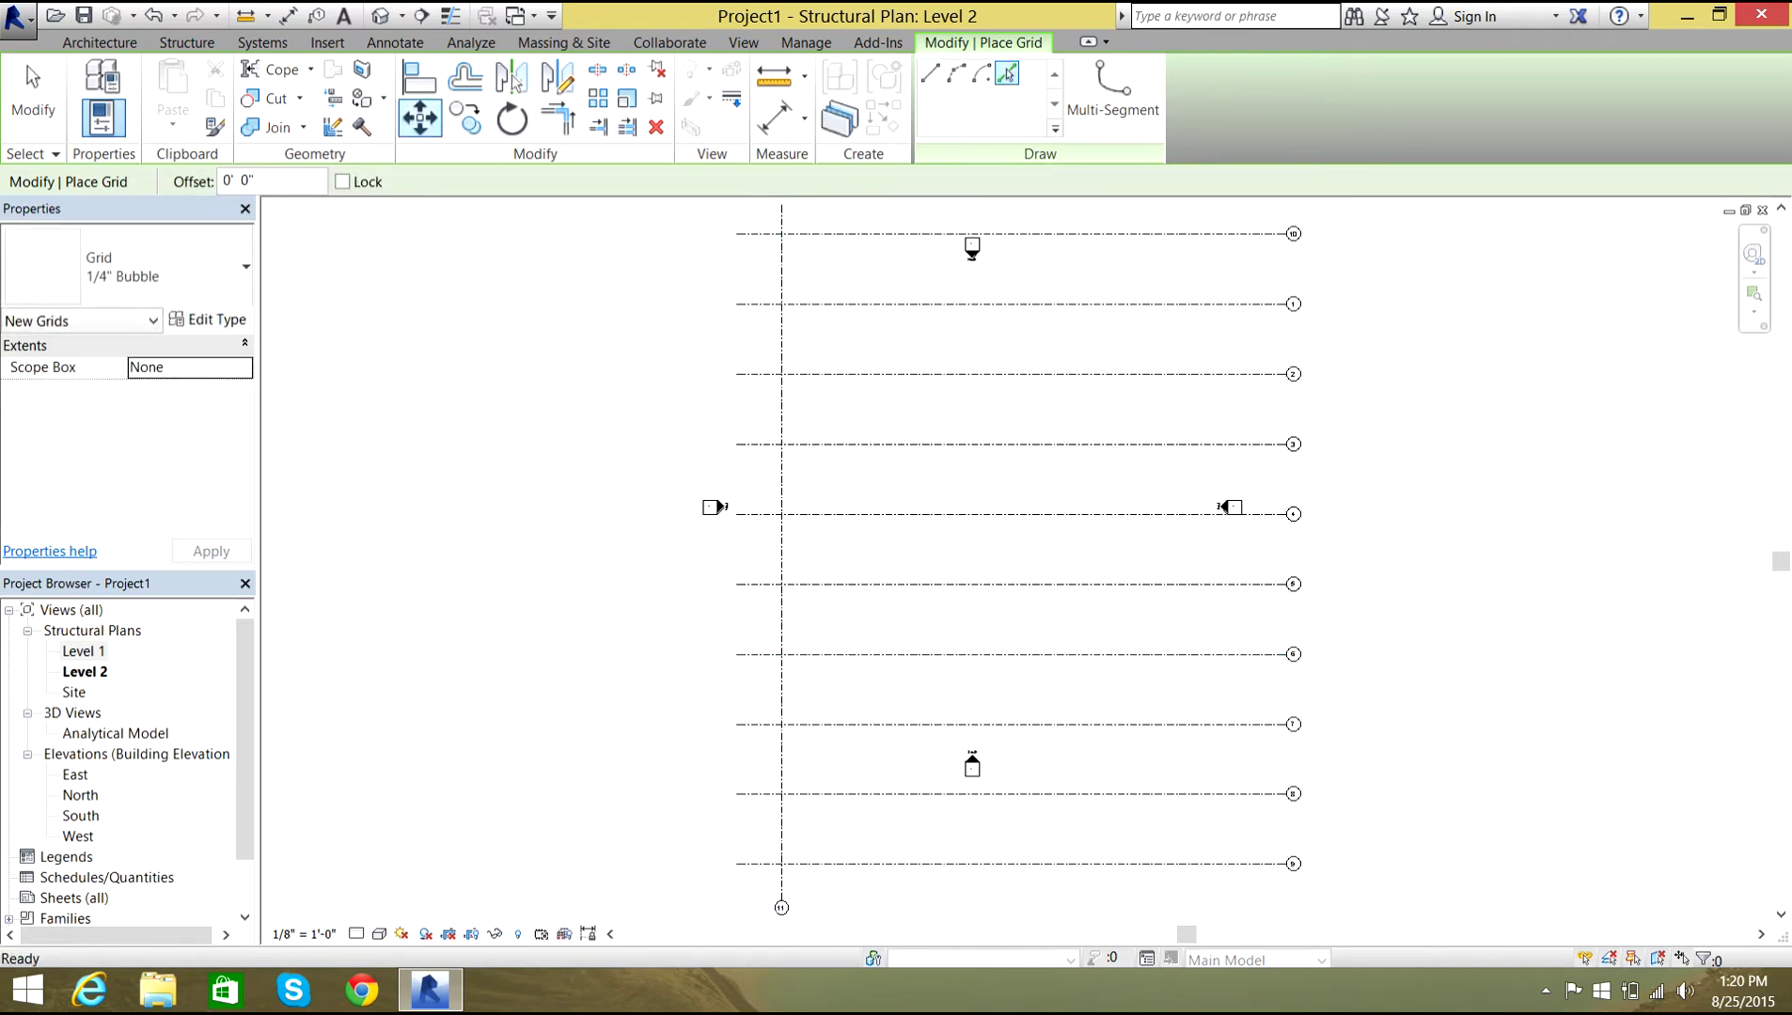
left_click(224, 181)
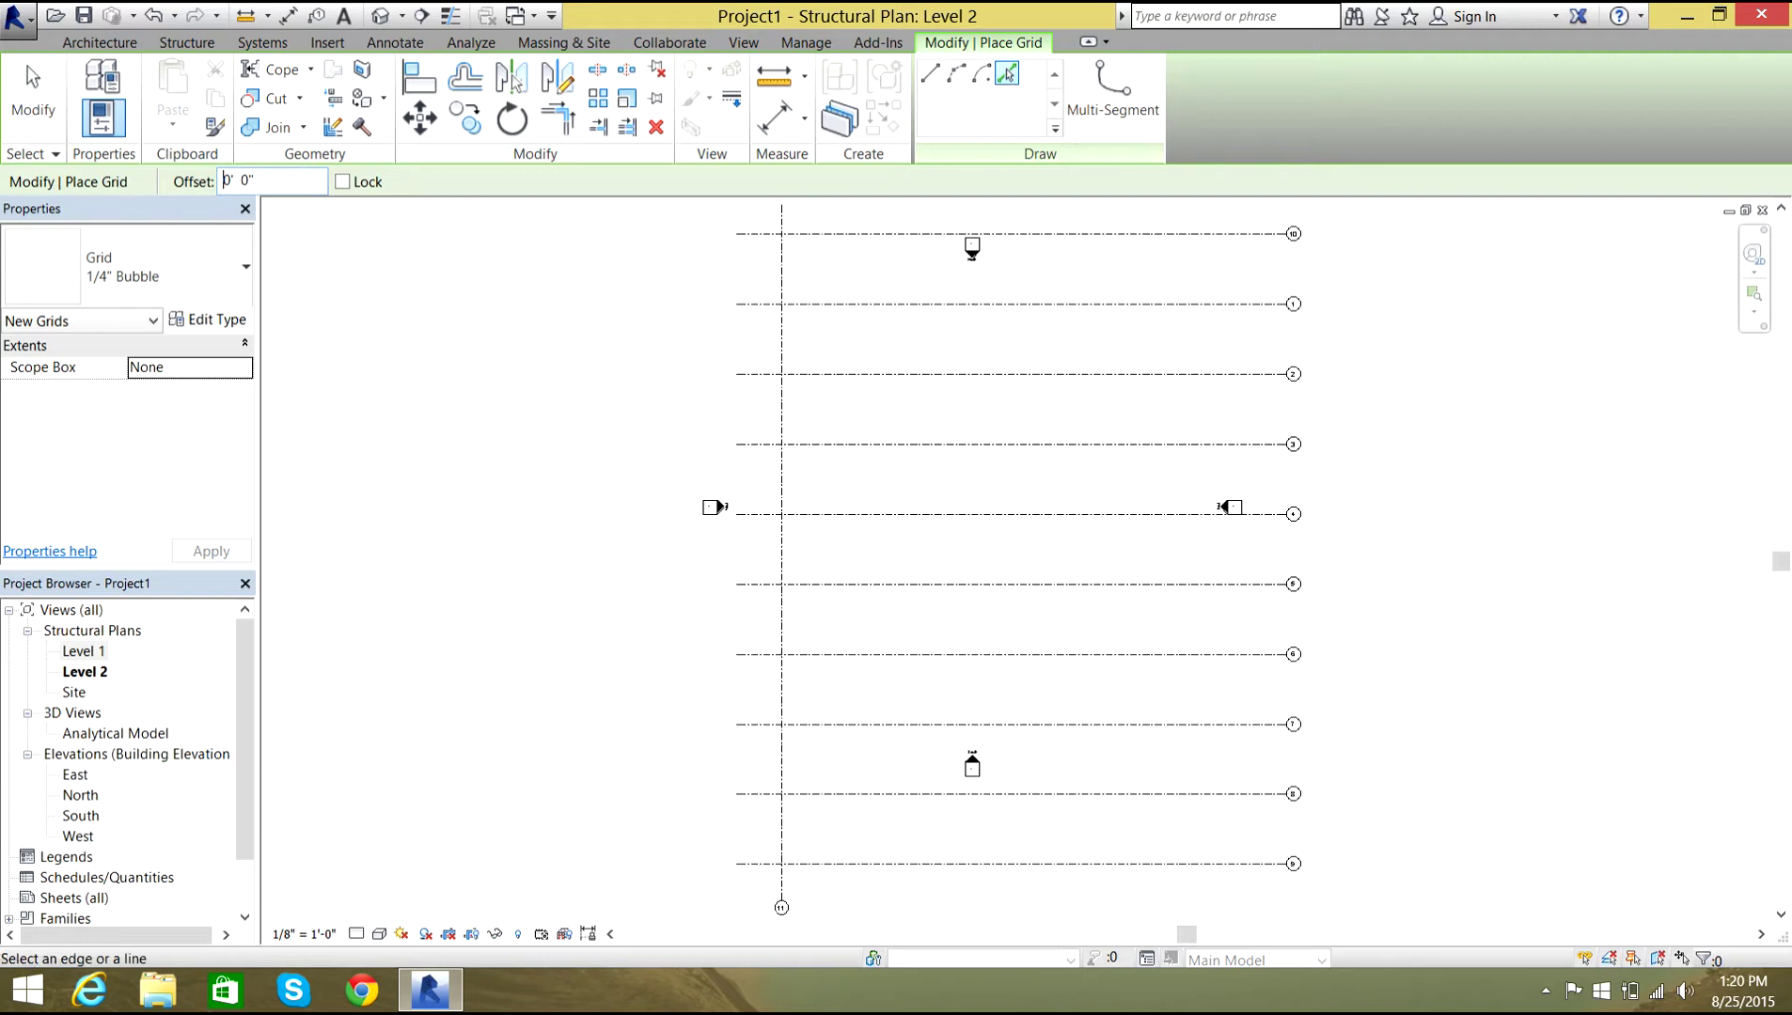
type("2")
key("Return")
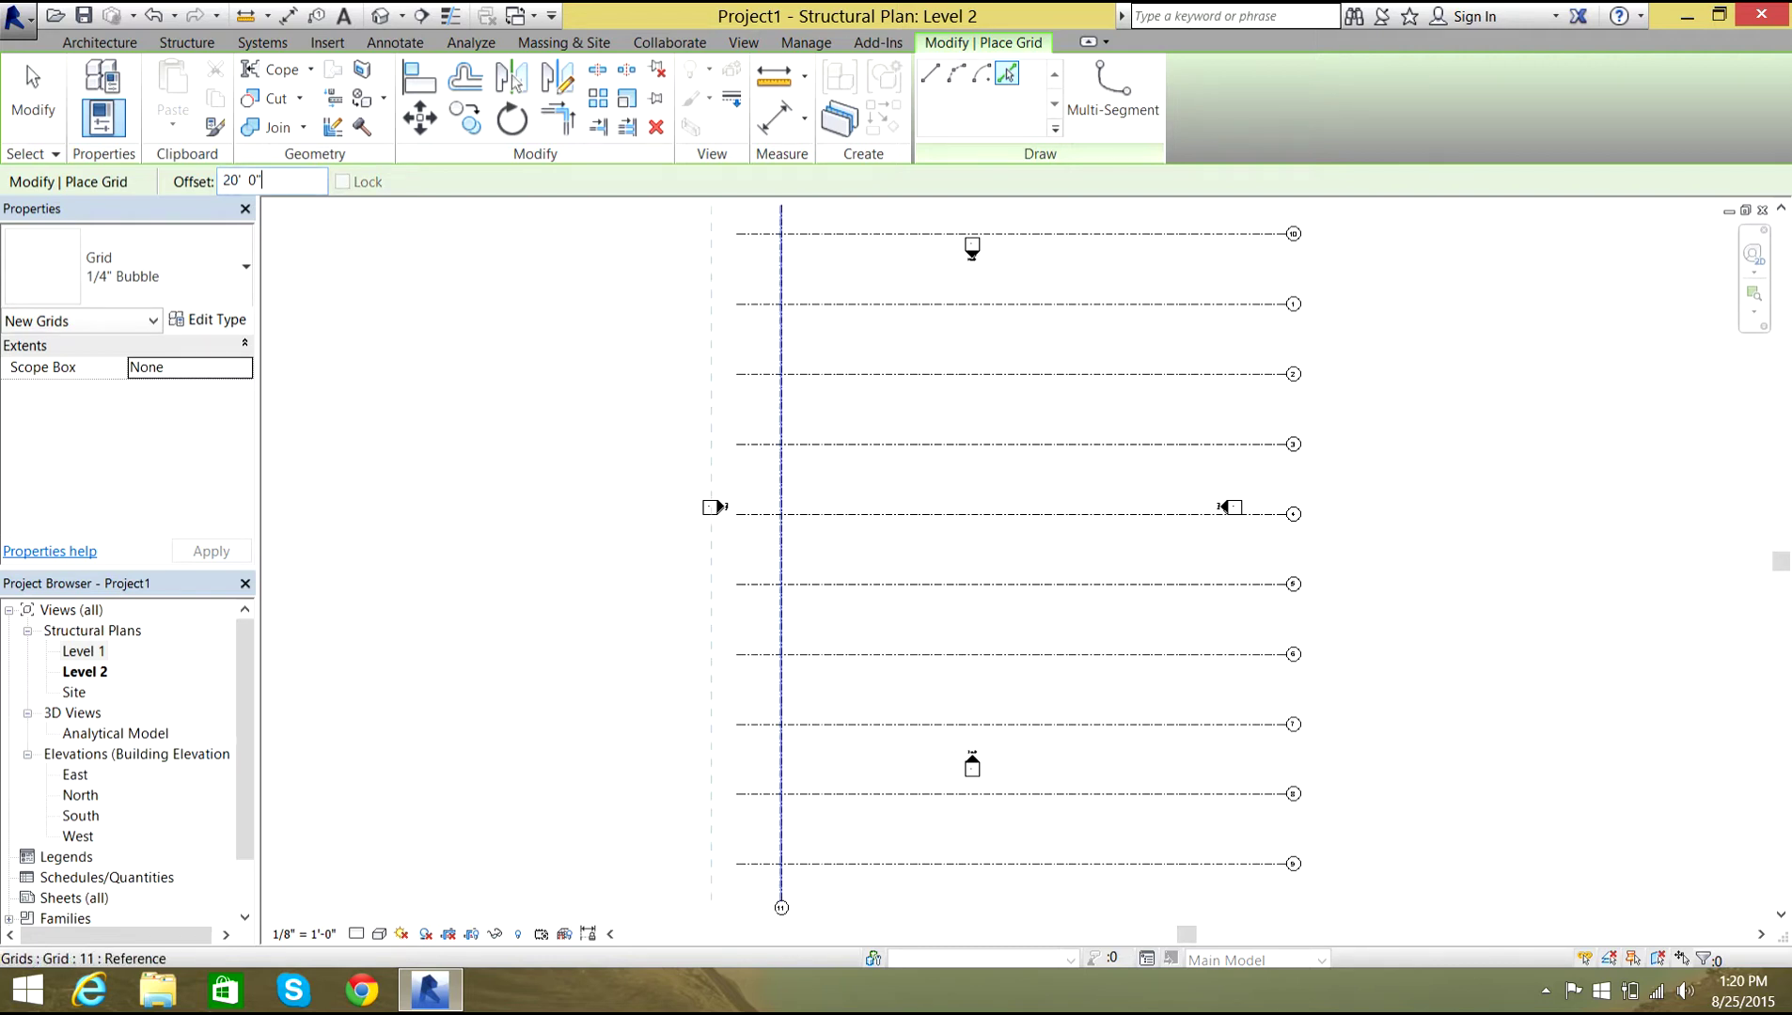
left_click(781, 423)
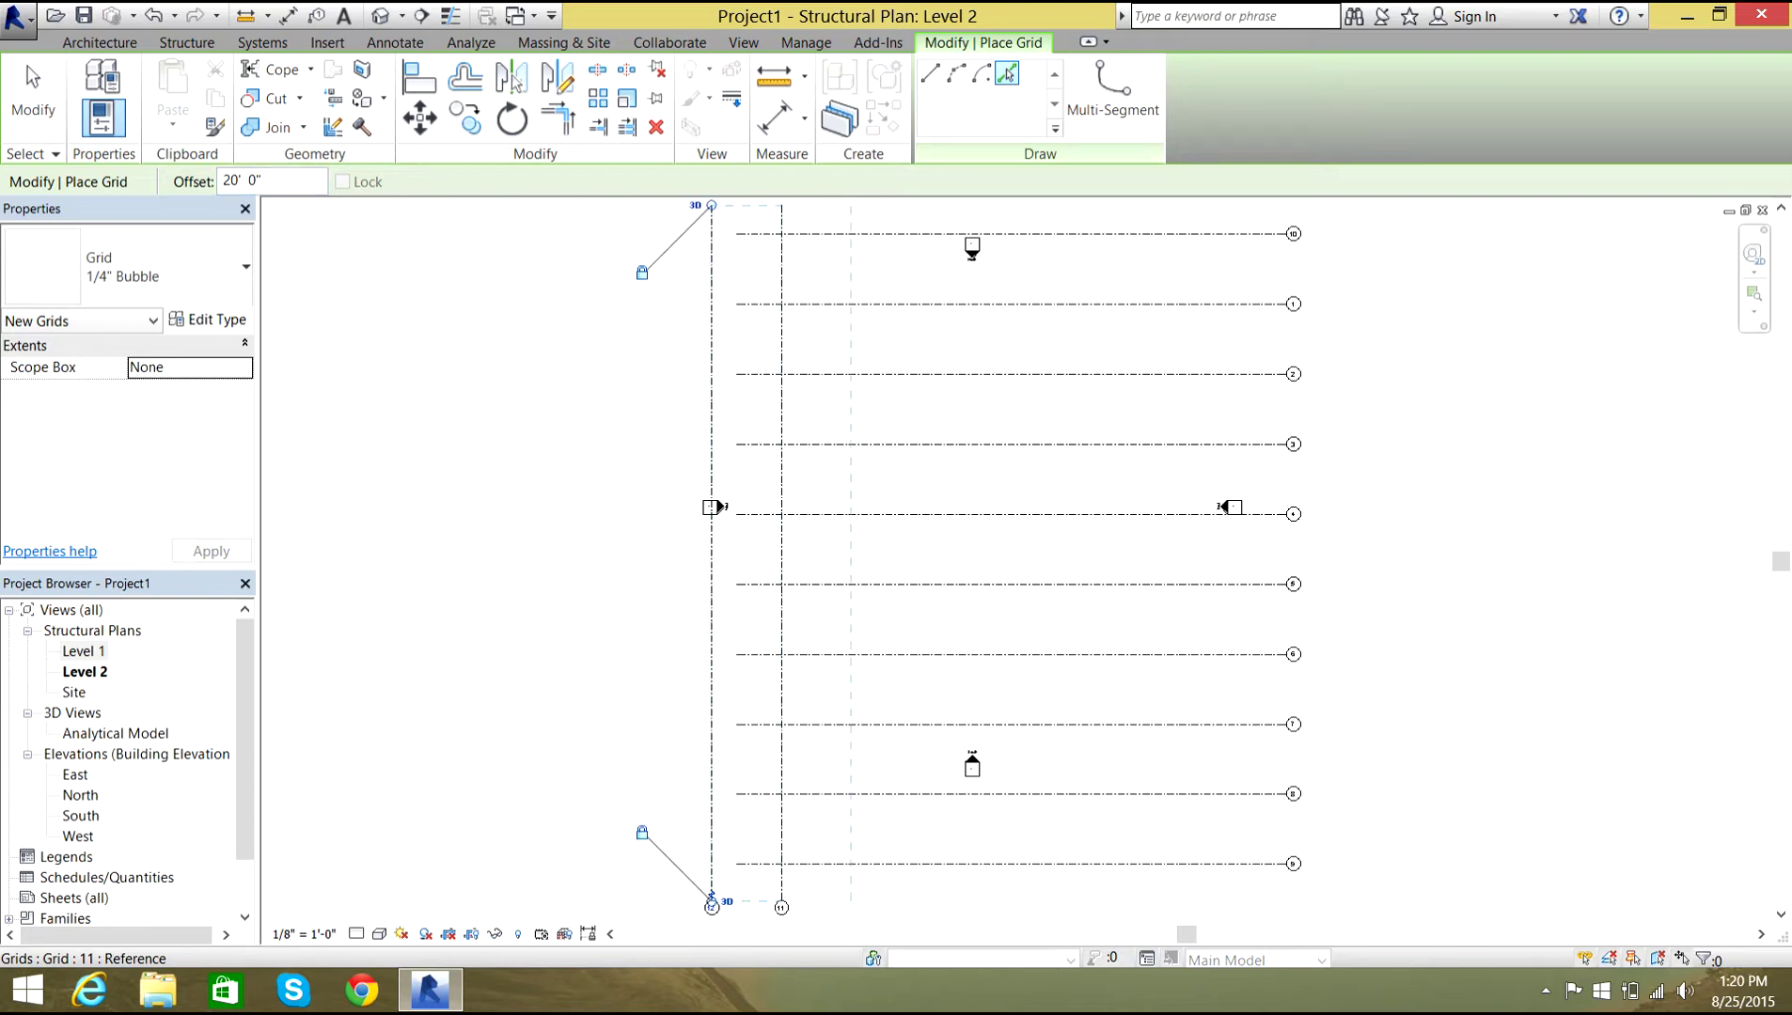
Add six vertical grid lines east of the first vertical one, each offset 20' from the previous line, and end the Grid command.
left_click(783, 423)
left_click(851, 564)
left_click(922, 564)
left_click(991, 564)
left_click(1060, 564)
left_click(1131, 565)
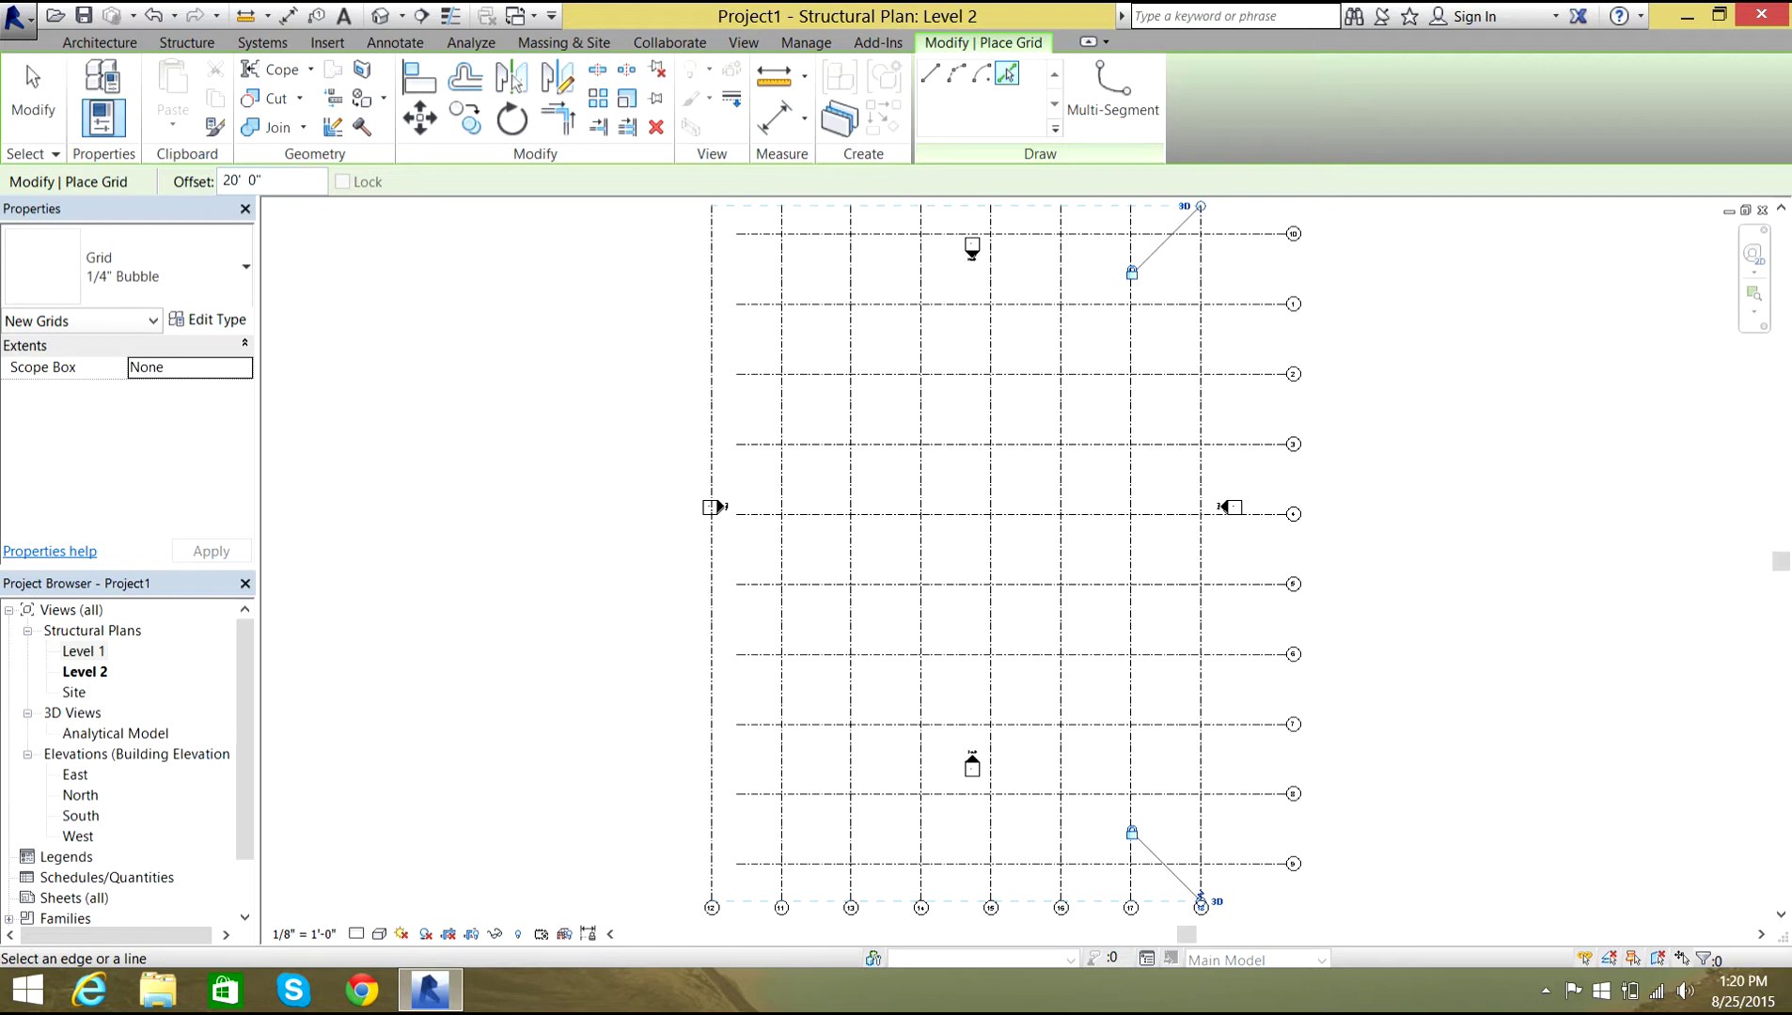
right_click(707, 278)
left_click(752, 289)
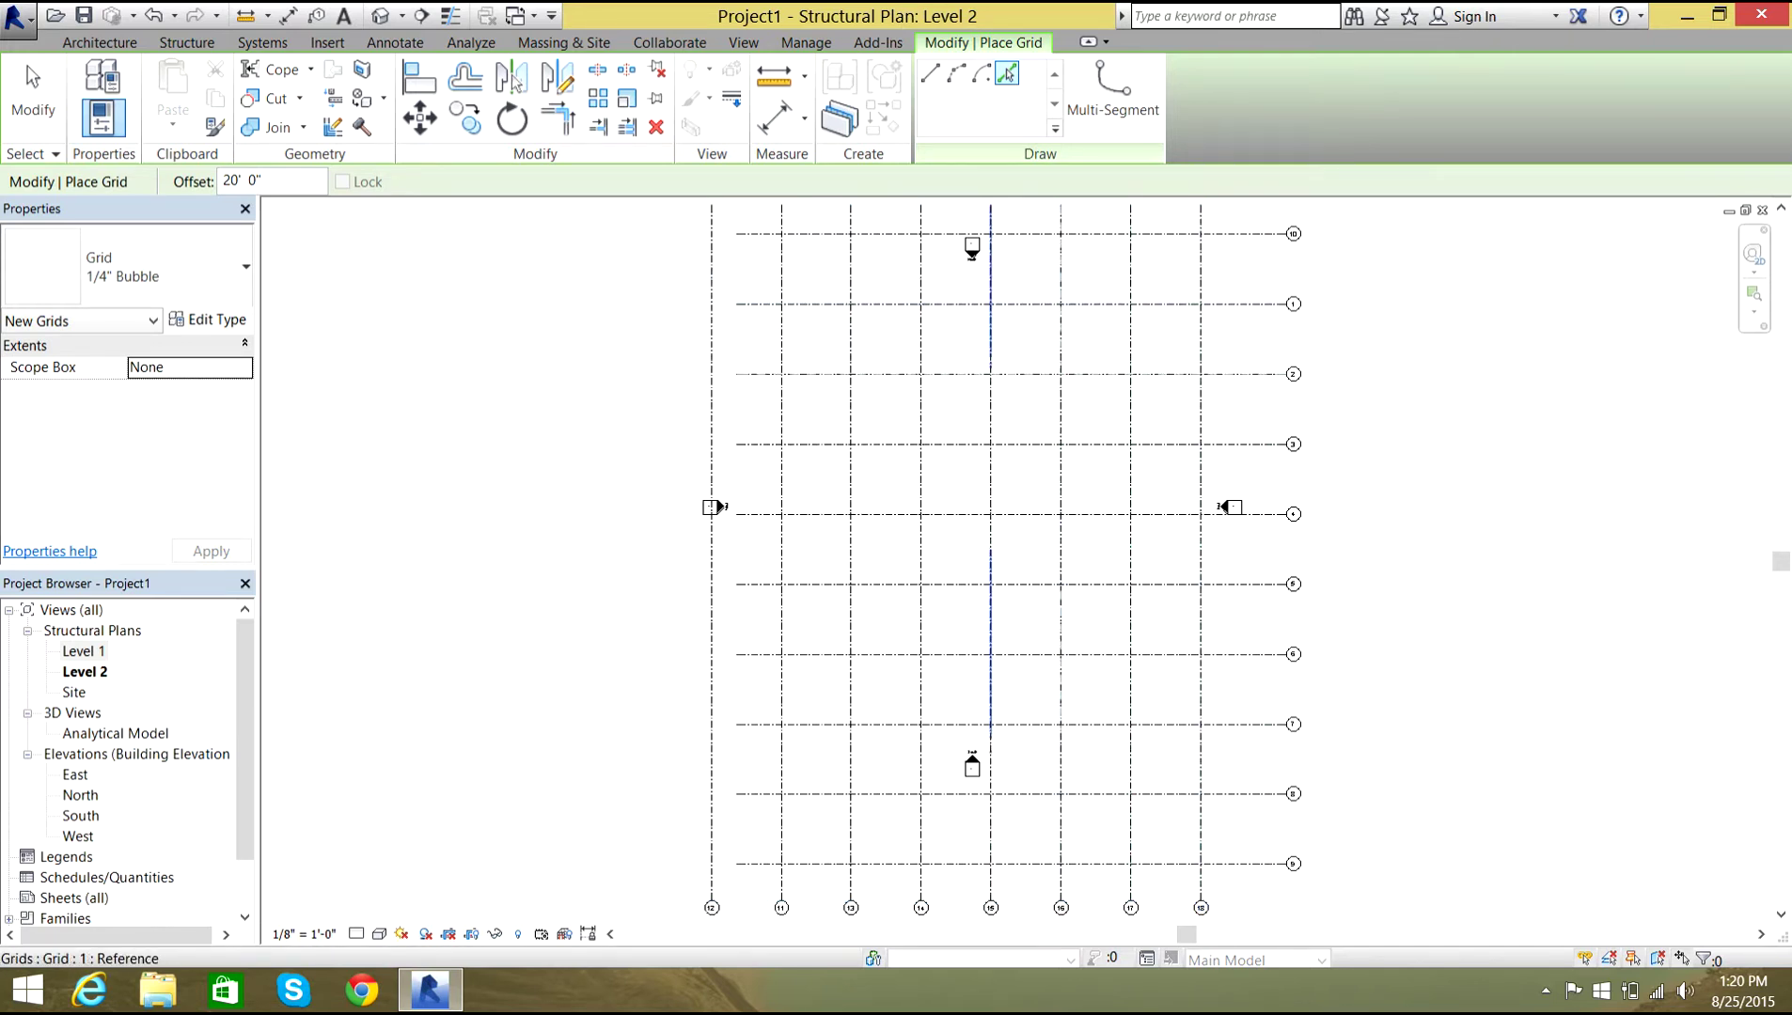
right_click(303, 336)
left_click(343, 350)
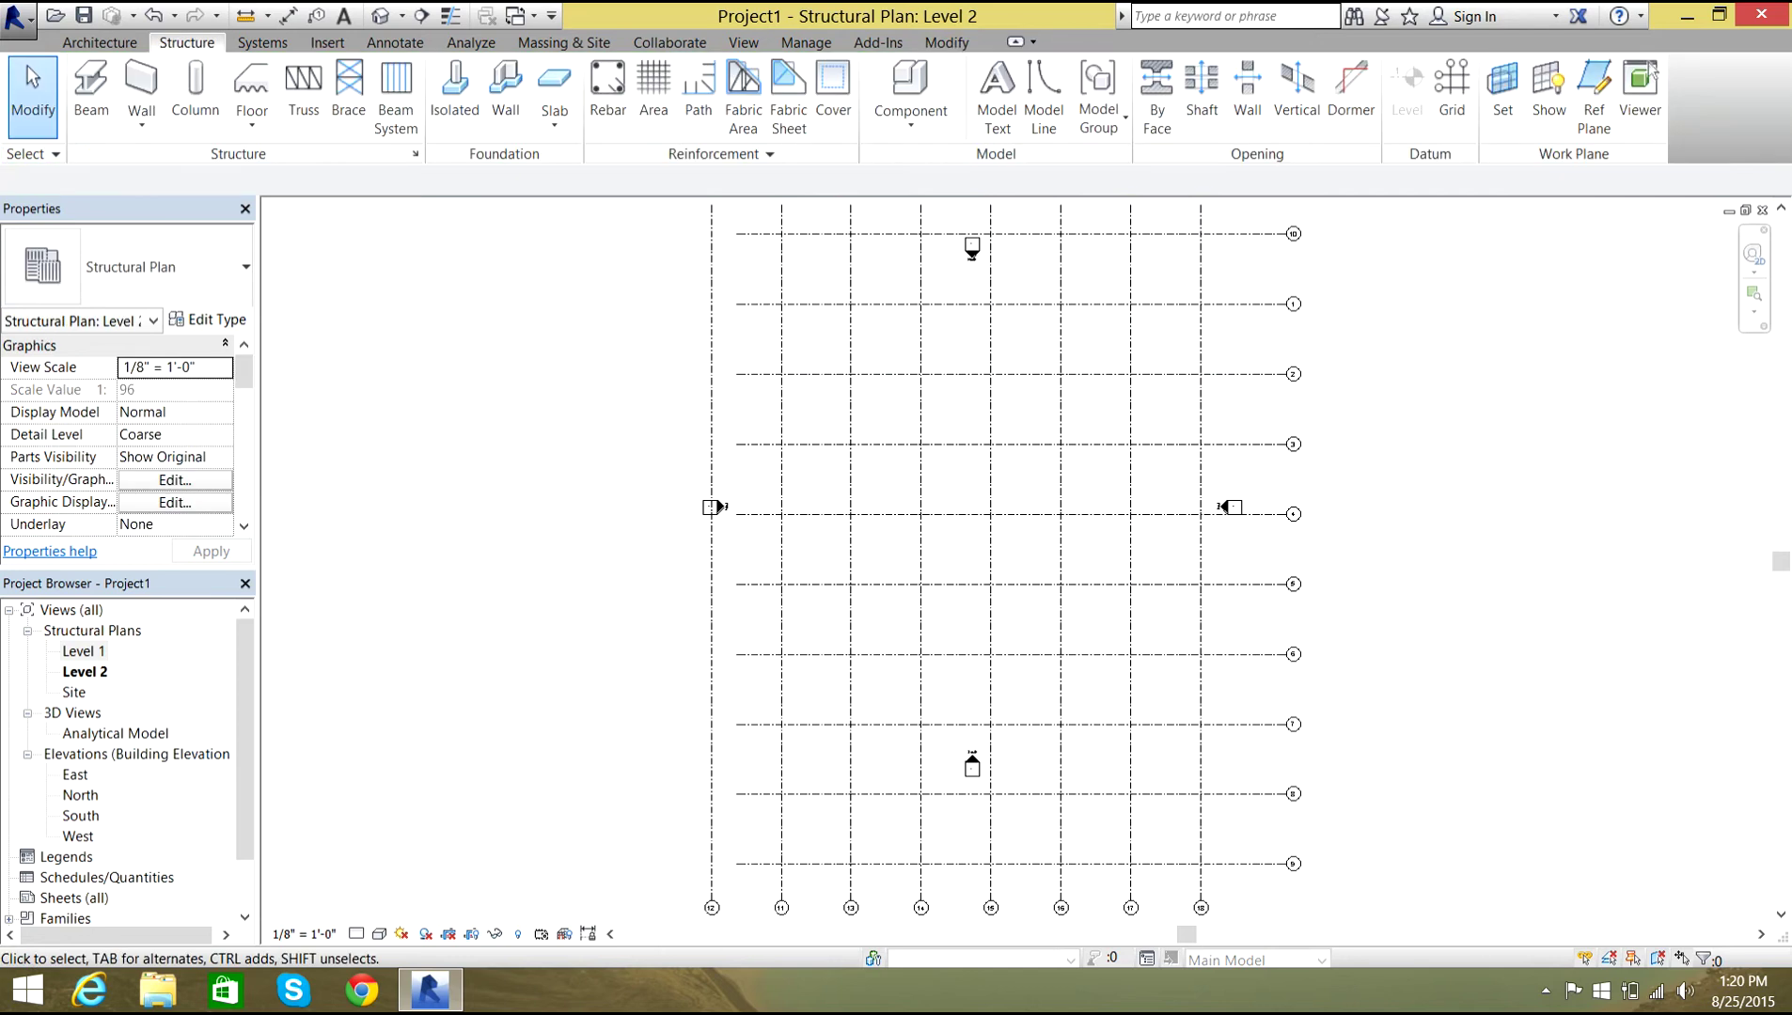
Copy the easternmost vertical grid line 20' further east, using grid intersections as reference points, and clear the selection.
left_click(1201, 358)
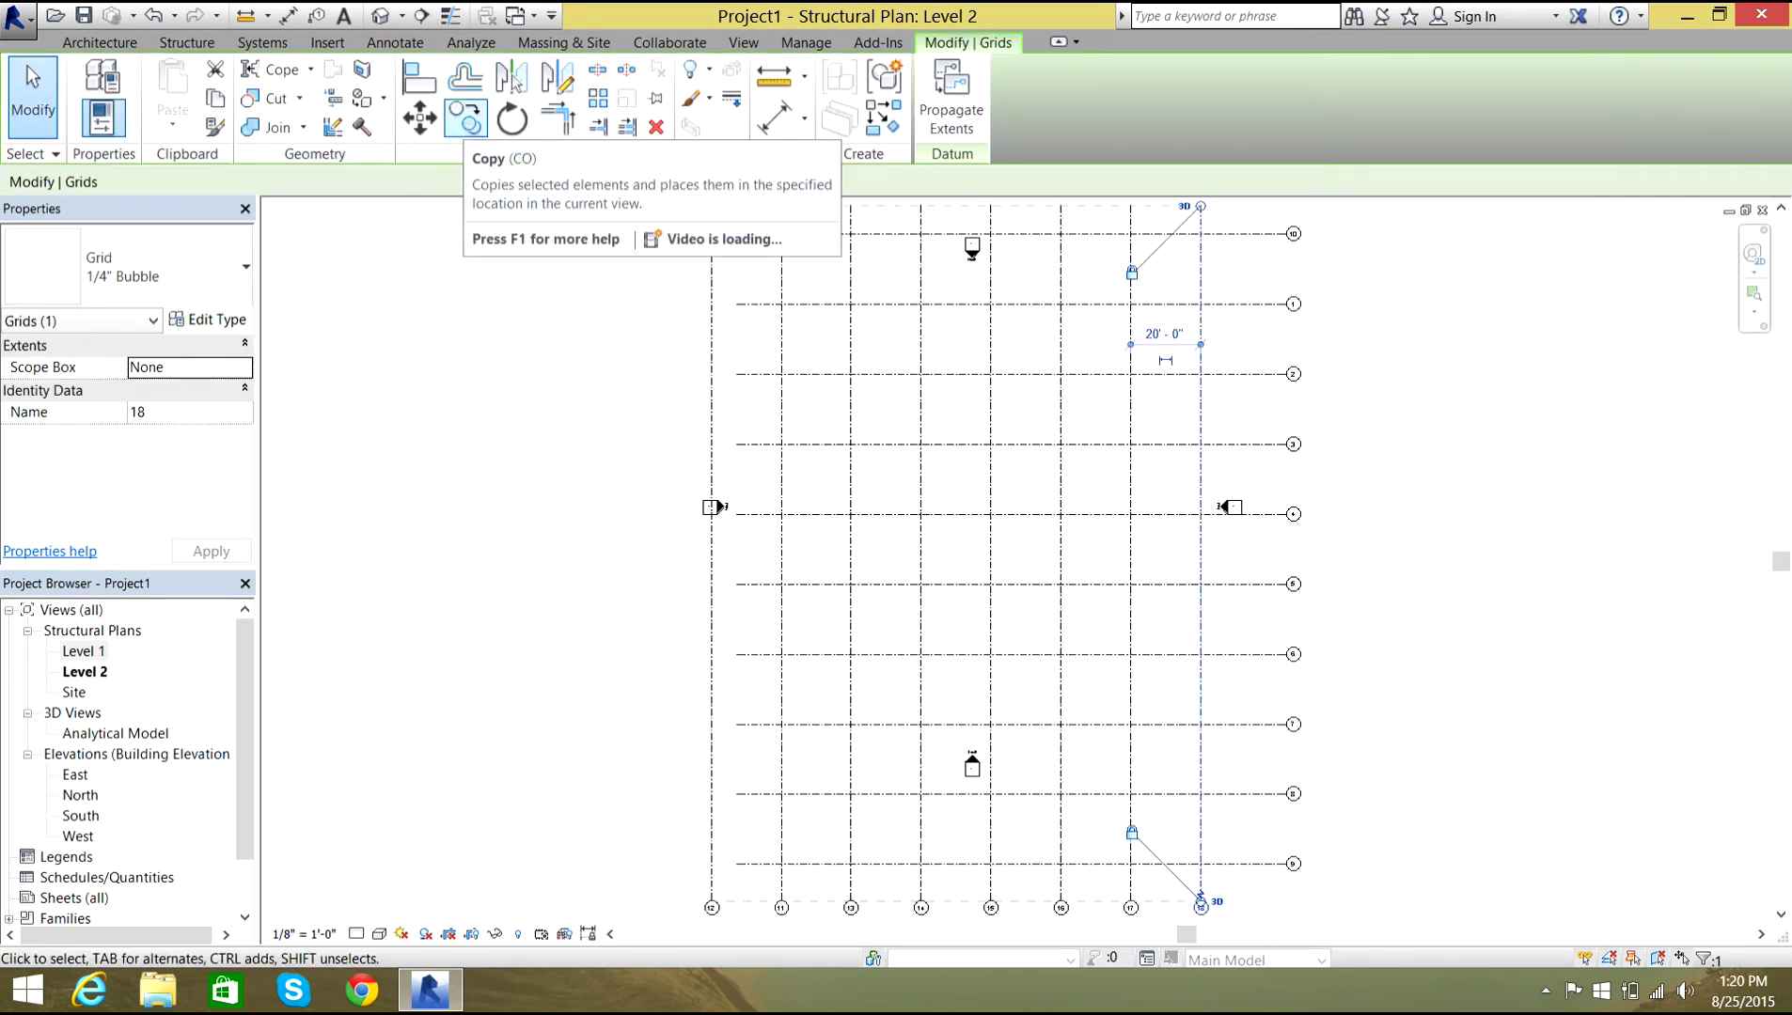
left_click(465, 117)
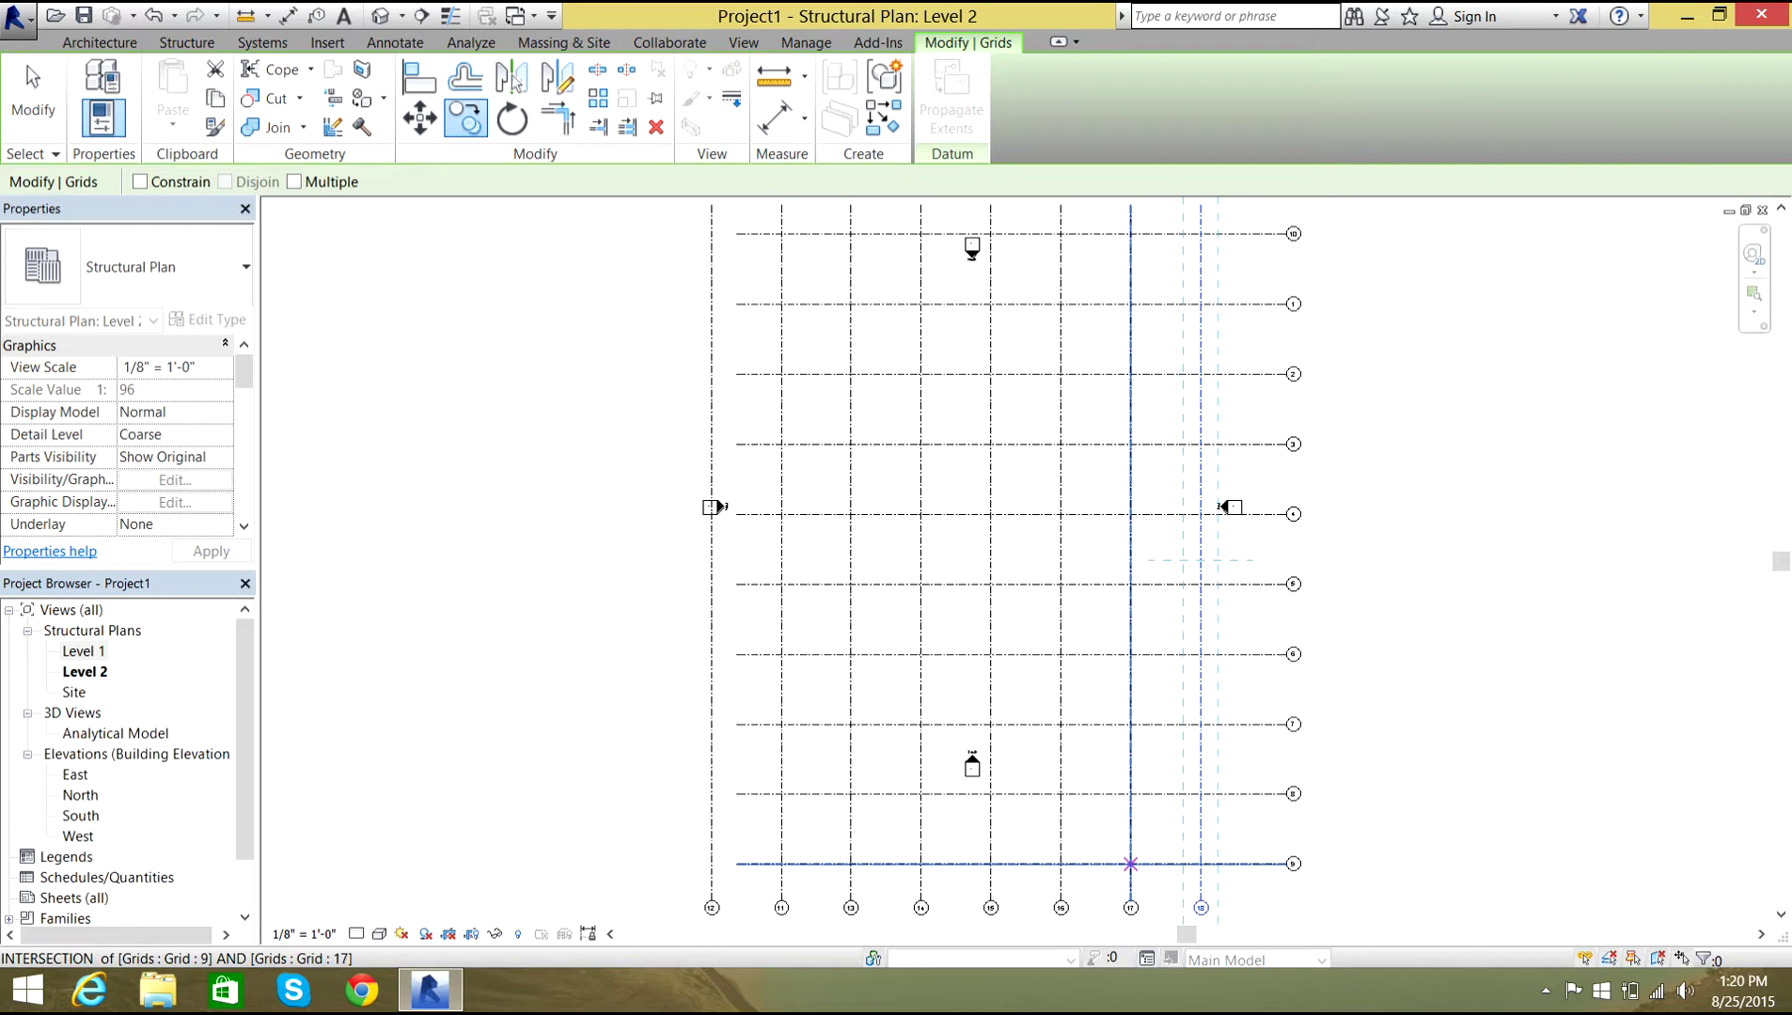
left_click(1130, 863)
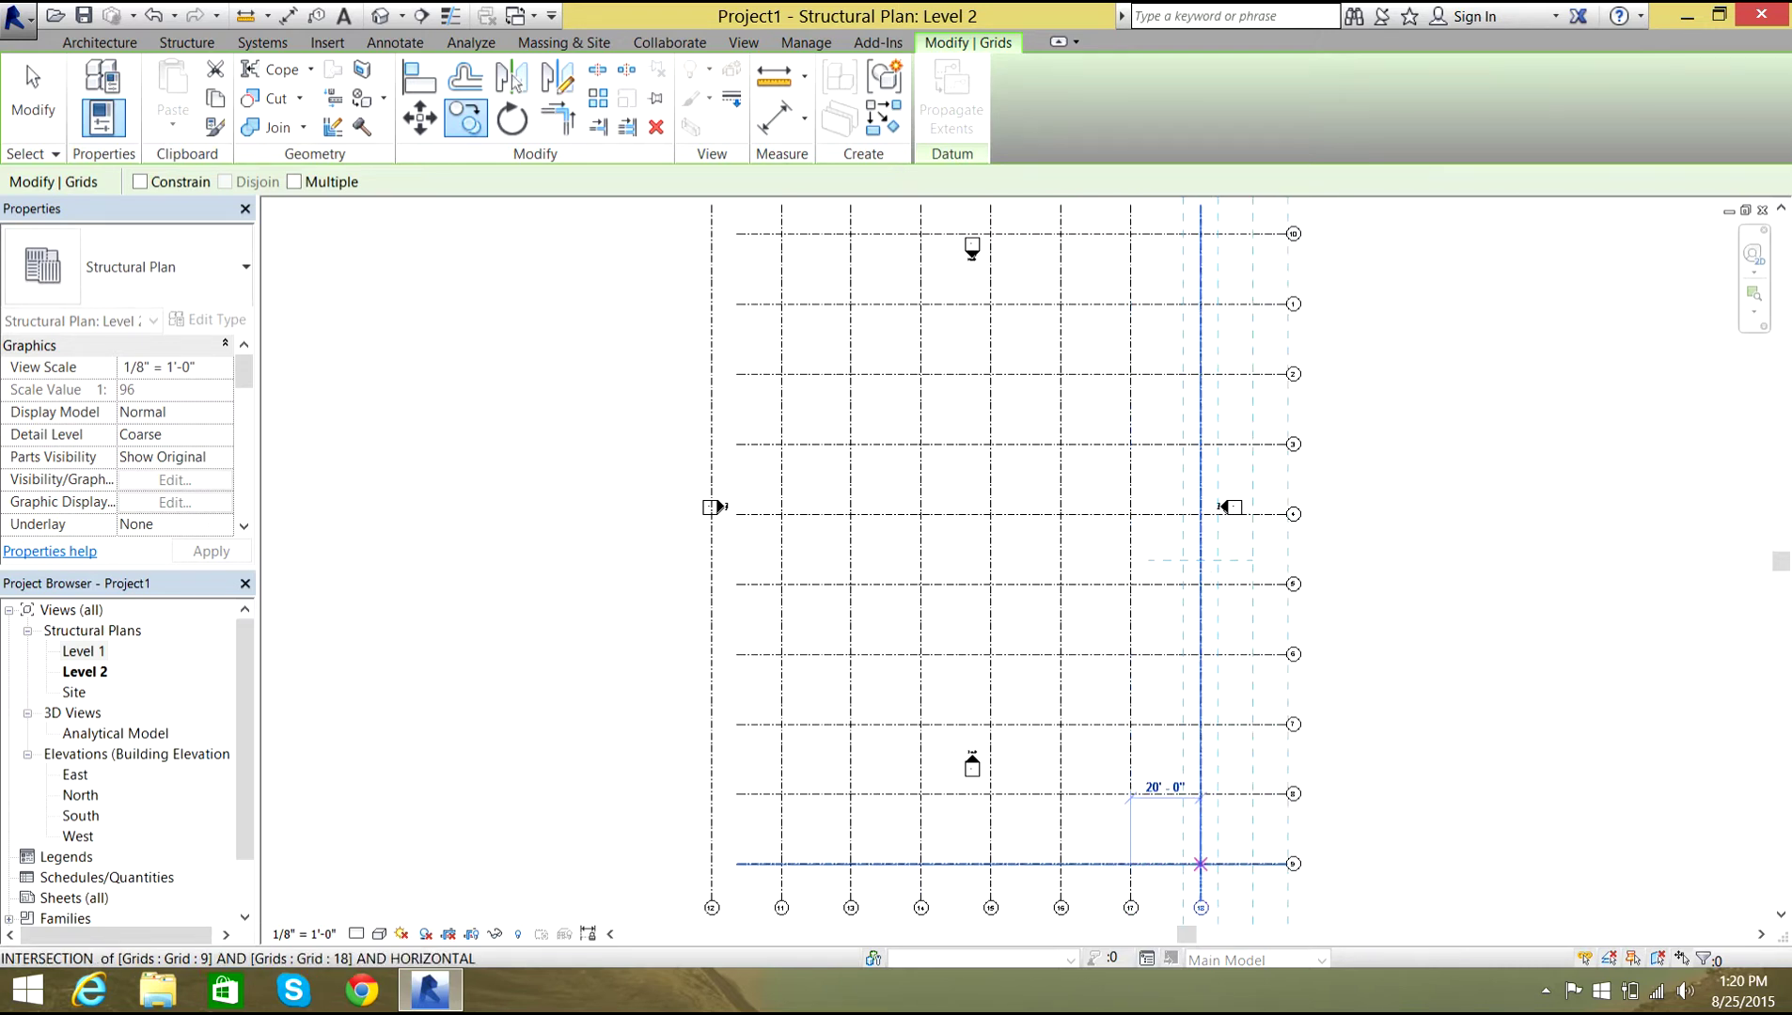
left_click(1201, 863)
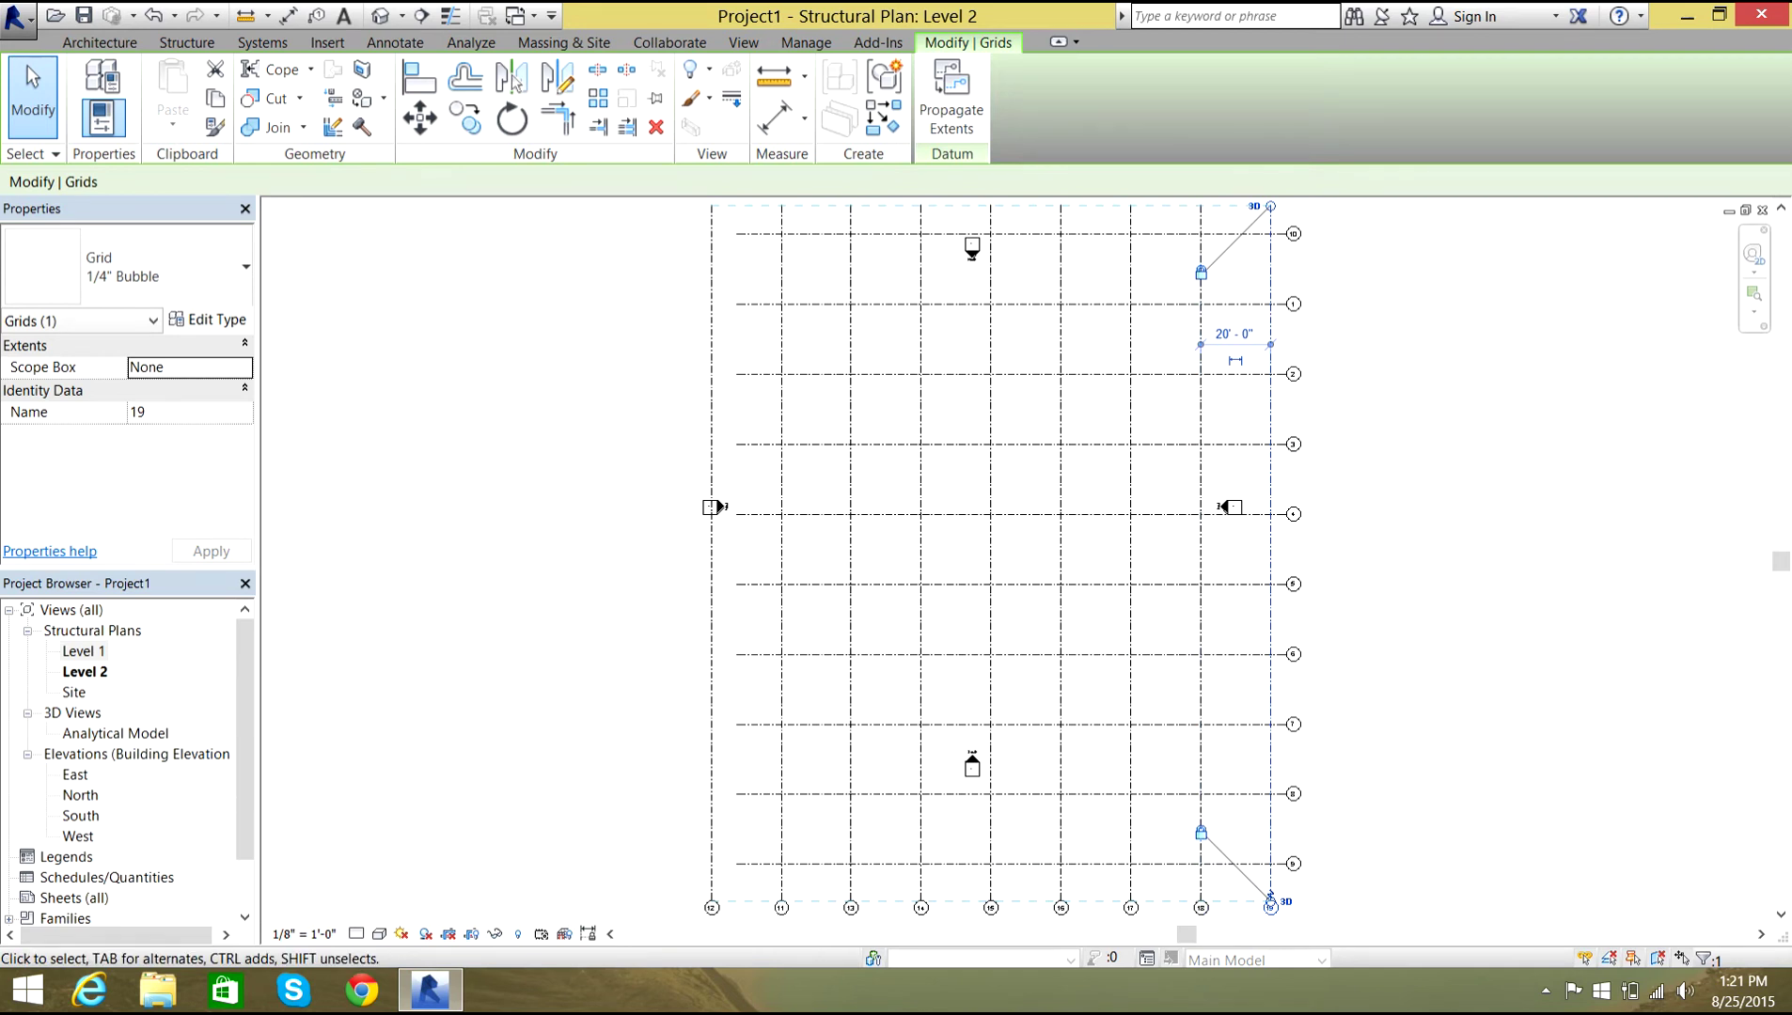
scroll(1388, 362, "down", 2)
middle_click_drag(1388, 361, 1297, 384)
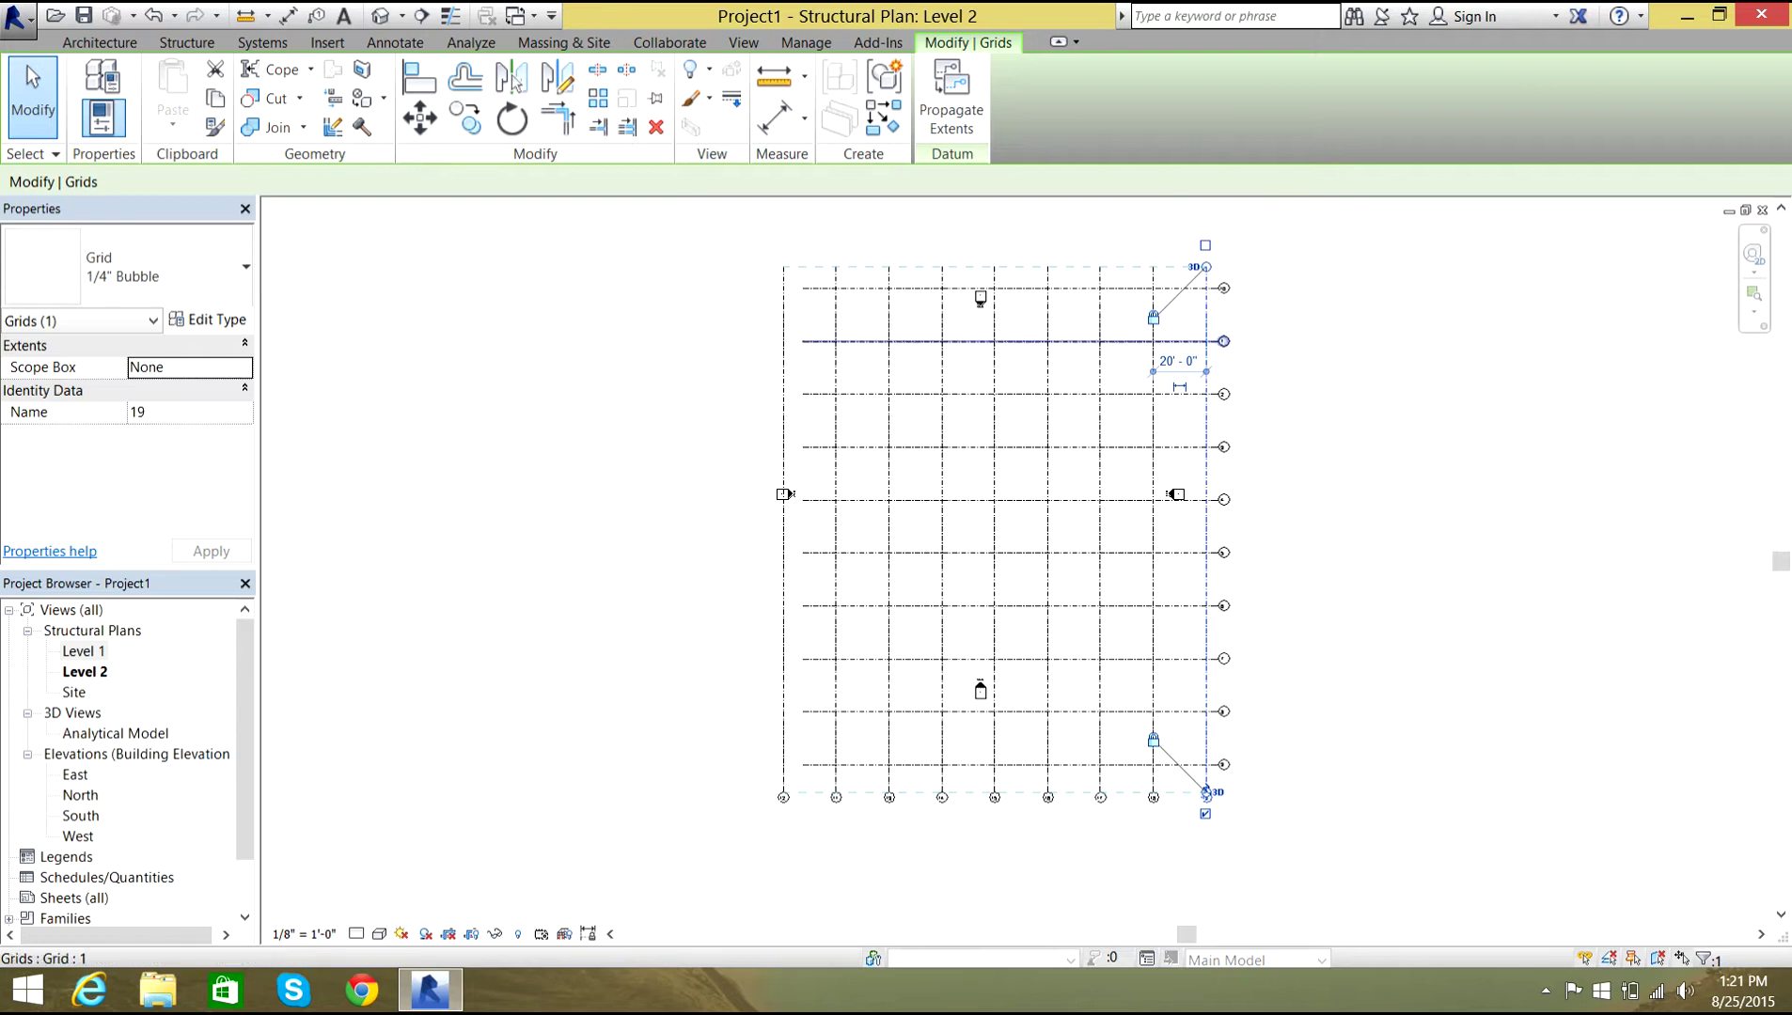
right_click(673, 333)
left_click(691, 343)
right_click(692, 342)
left_click(695, 350)
right_click(694, 349)
left_click(701, 362)
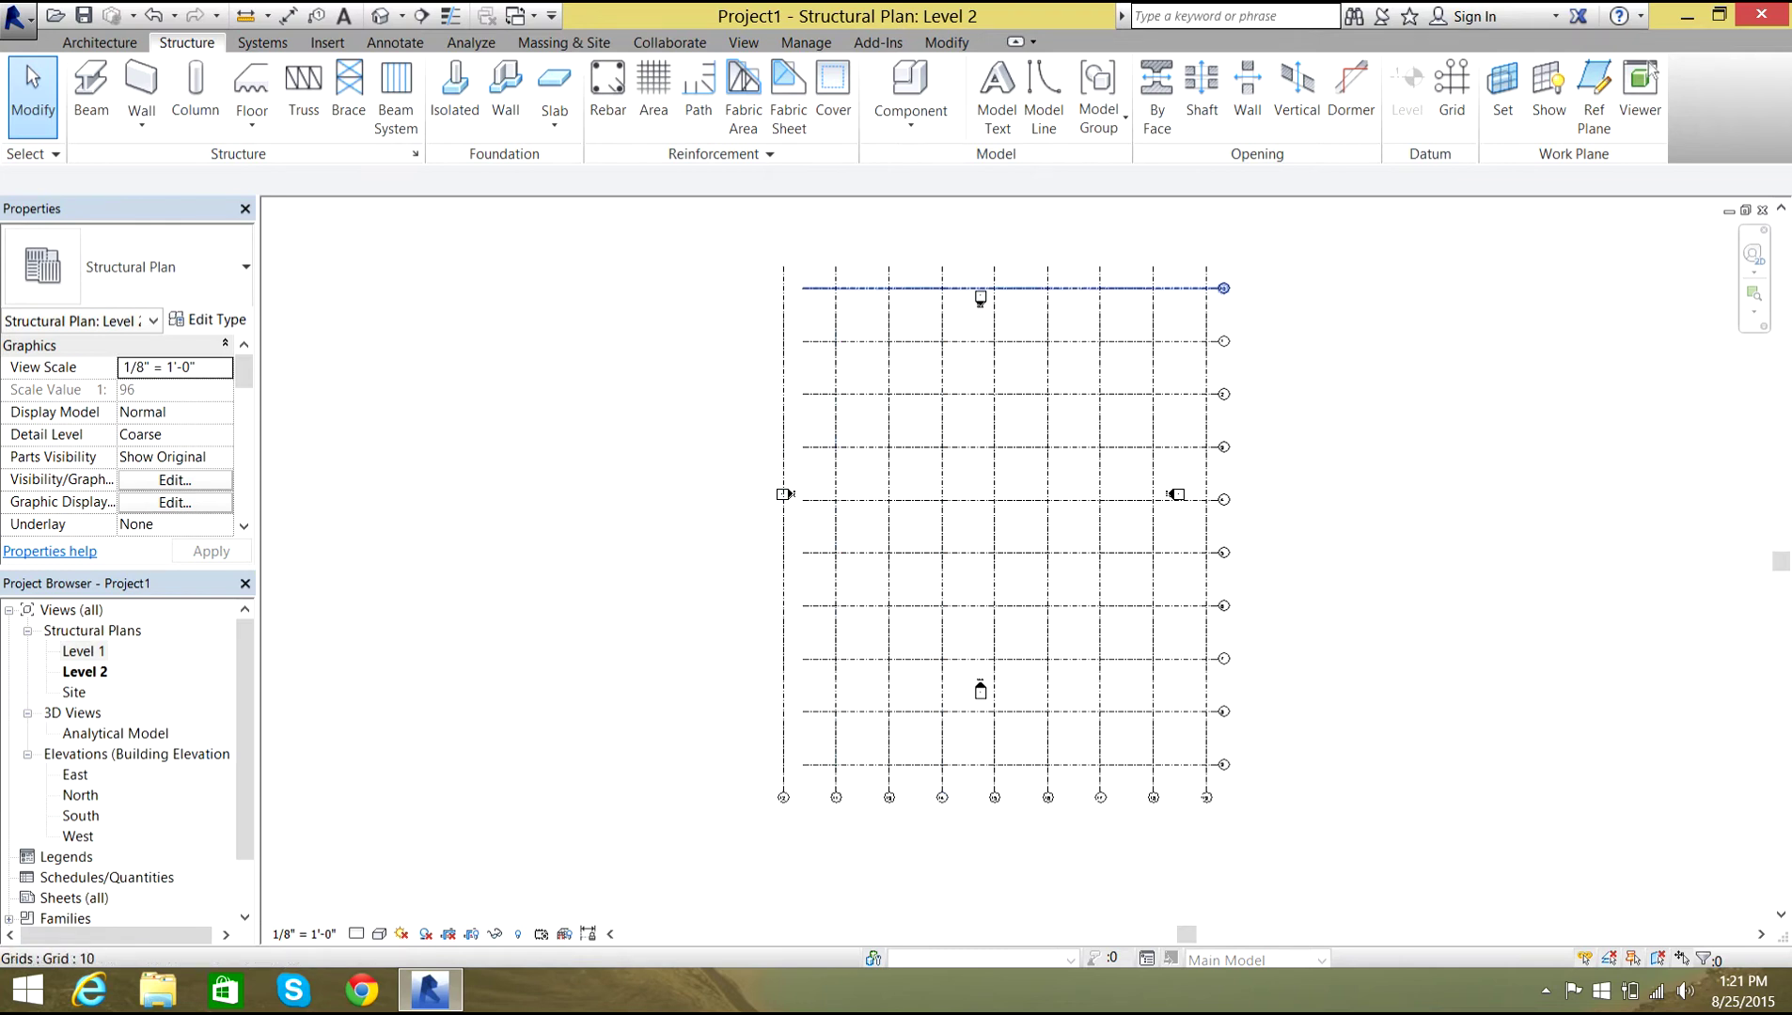
Extend the aligned west ends of the horizontal grid lines well past the westernmost vertical grid line.
left_click(813, 289)
scroll(813, 287, "up", 3)
scroll(796, 292, "up", 6)
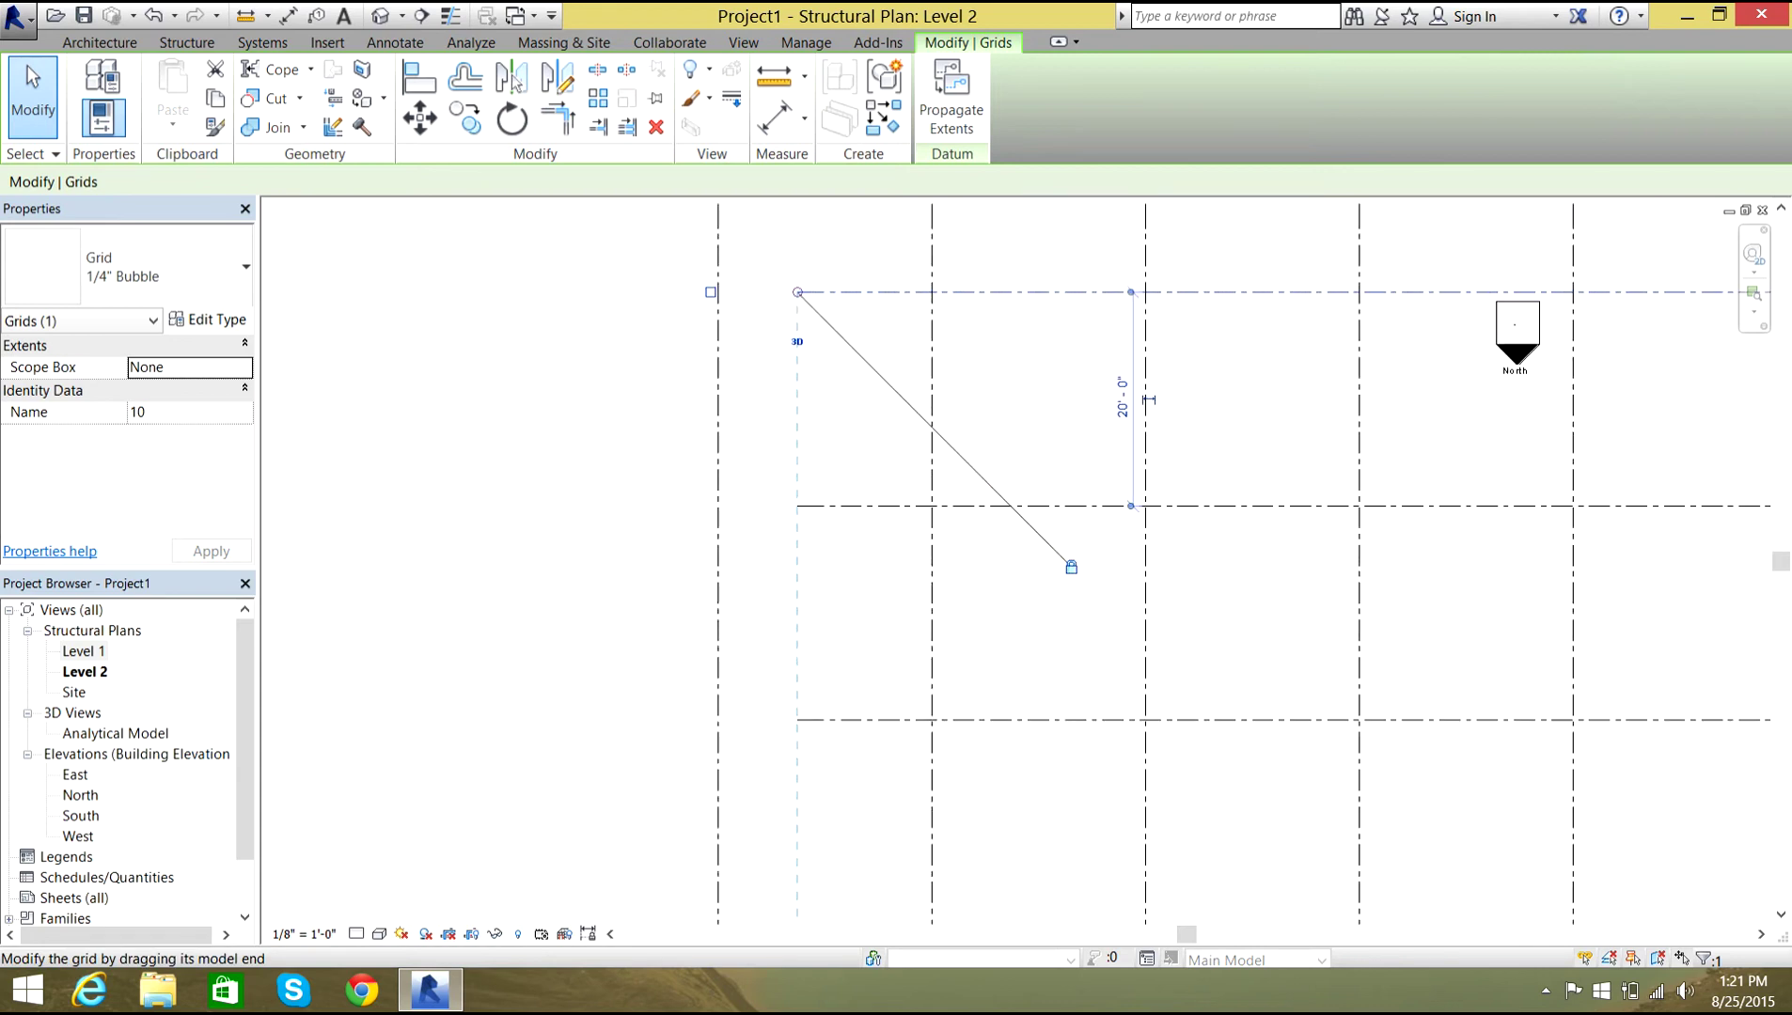
left_click_drag(802, 292, 301, 292)
scroll(300, 293, "down", 10)
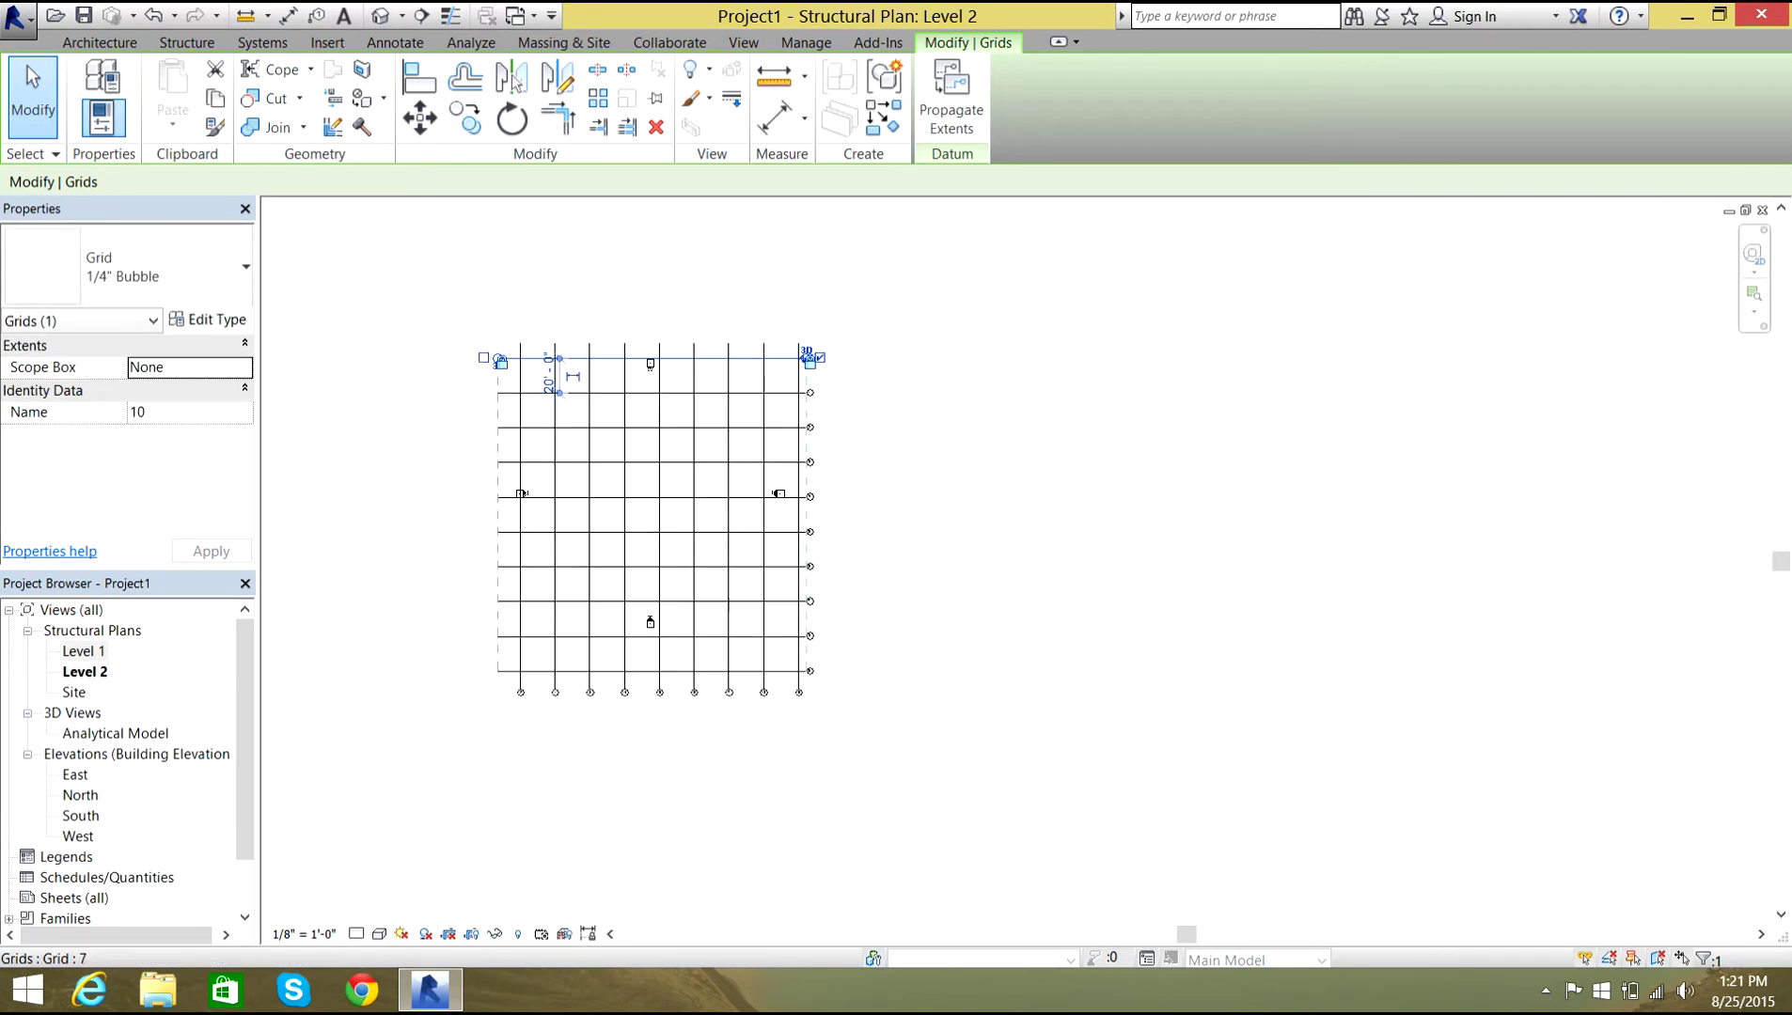
scroll(479, 359, "up", 7)
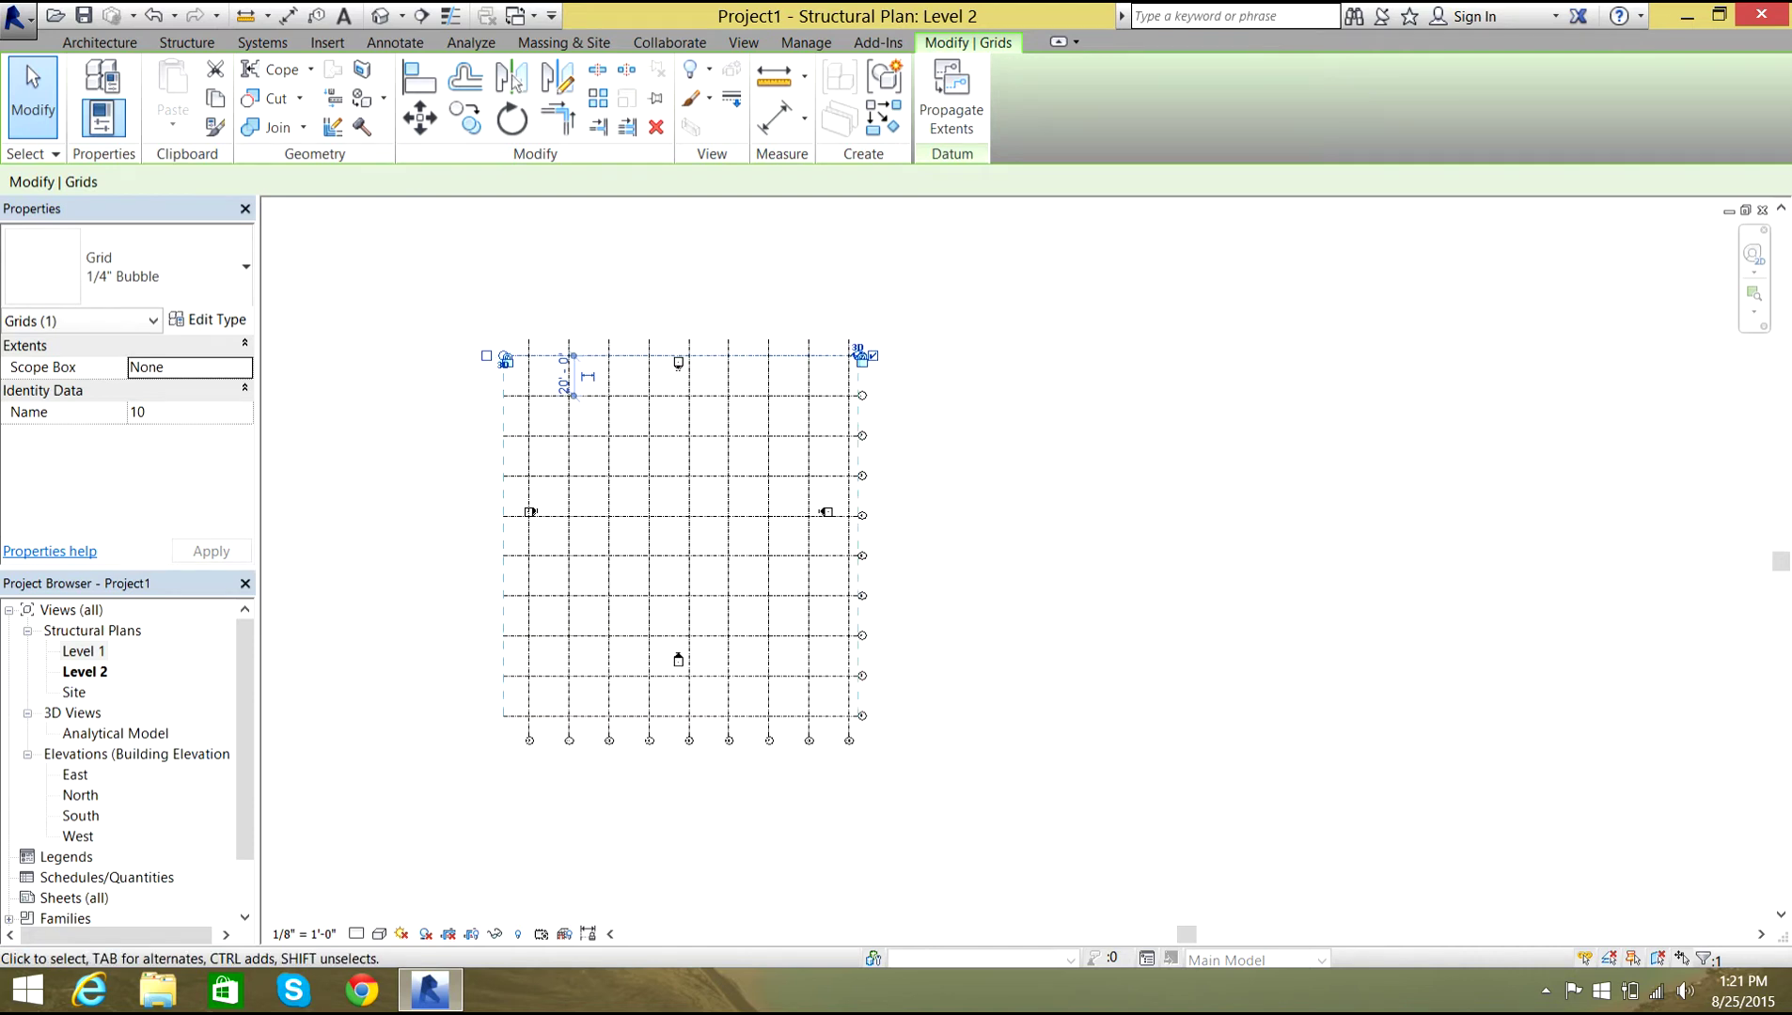
scroll(576, 336, "up", 5)
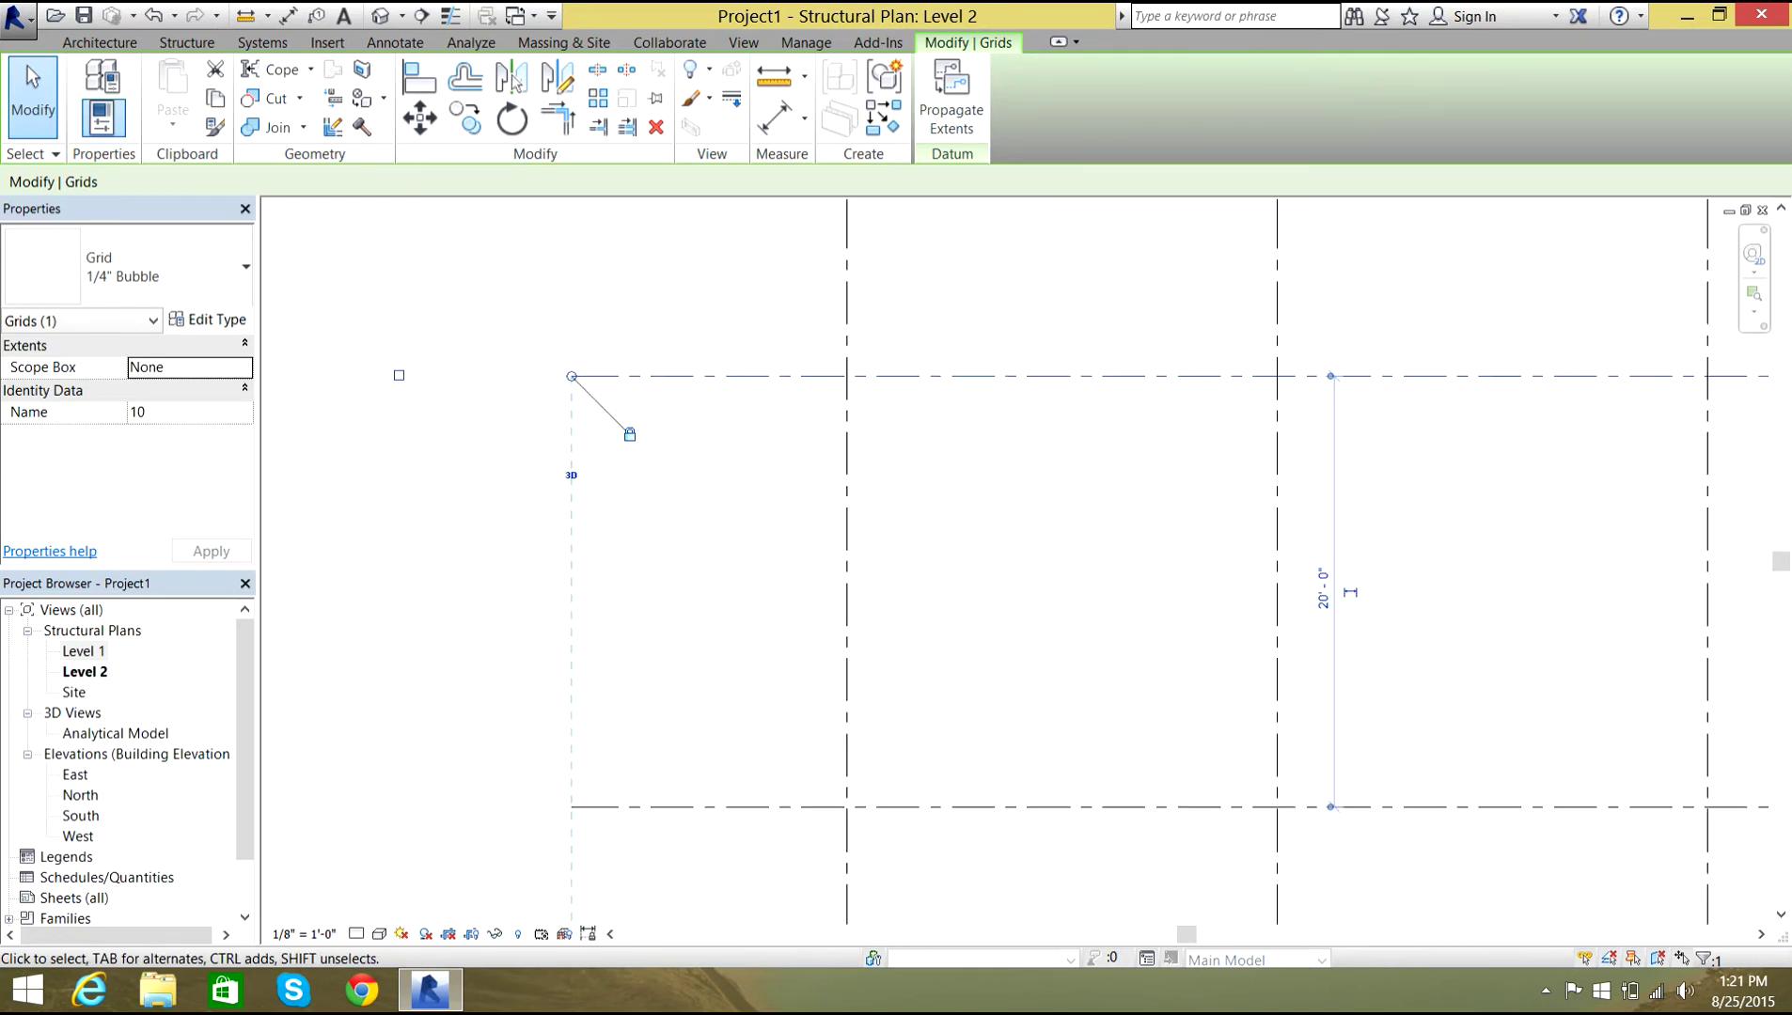
key("Escape")
left_click(576, 394)
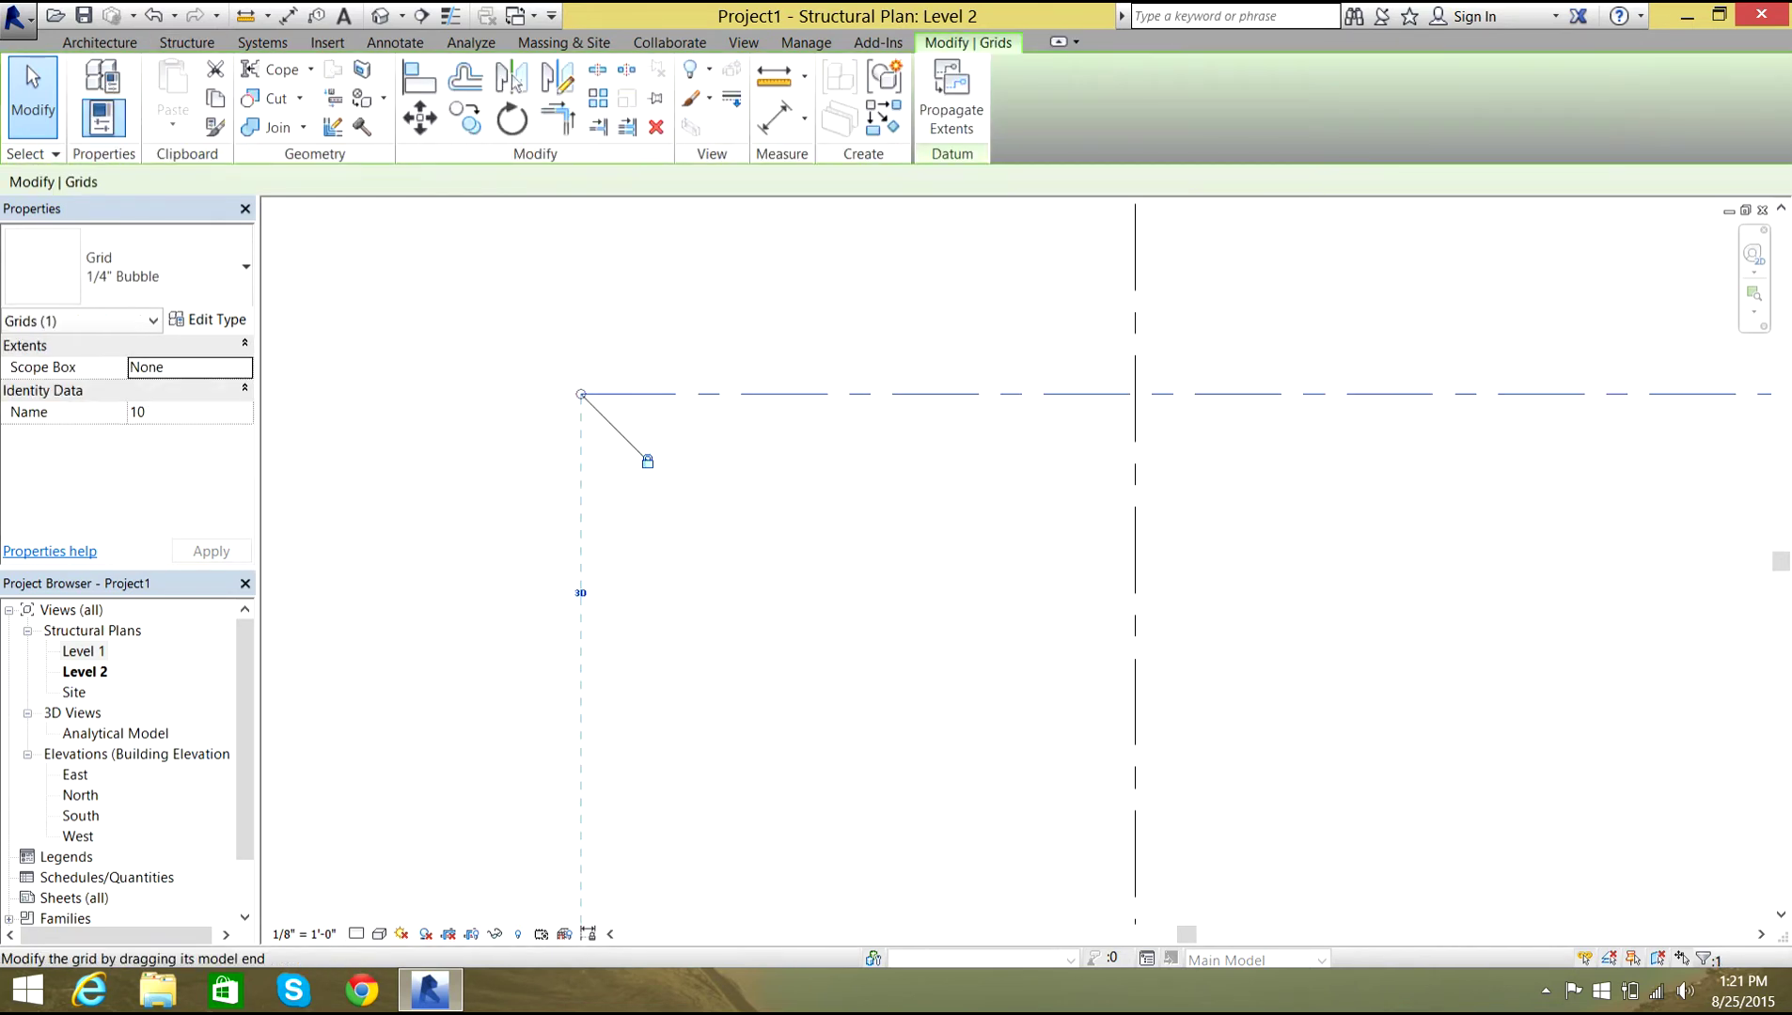
scroll(306, 422, "down", 5)
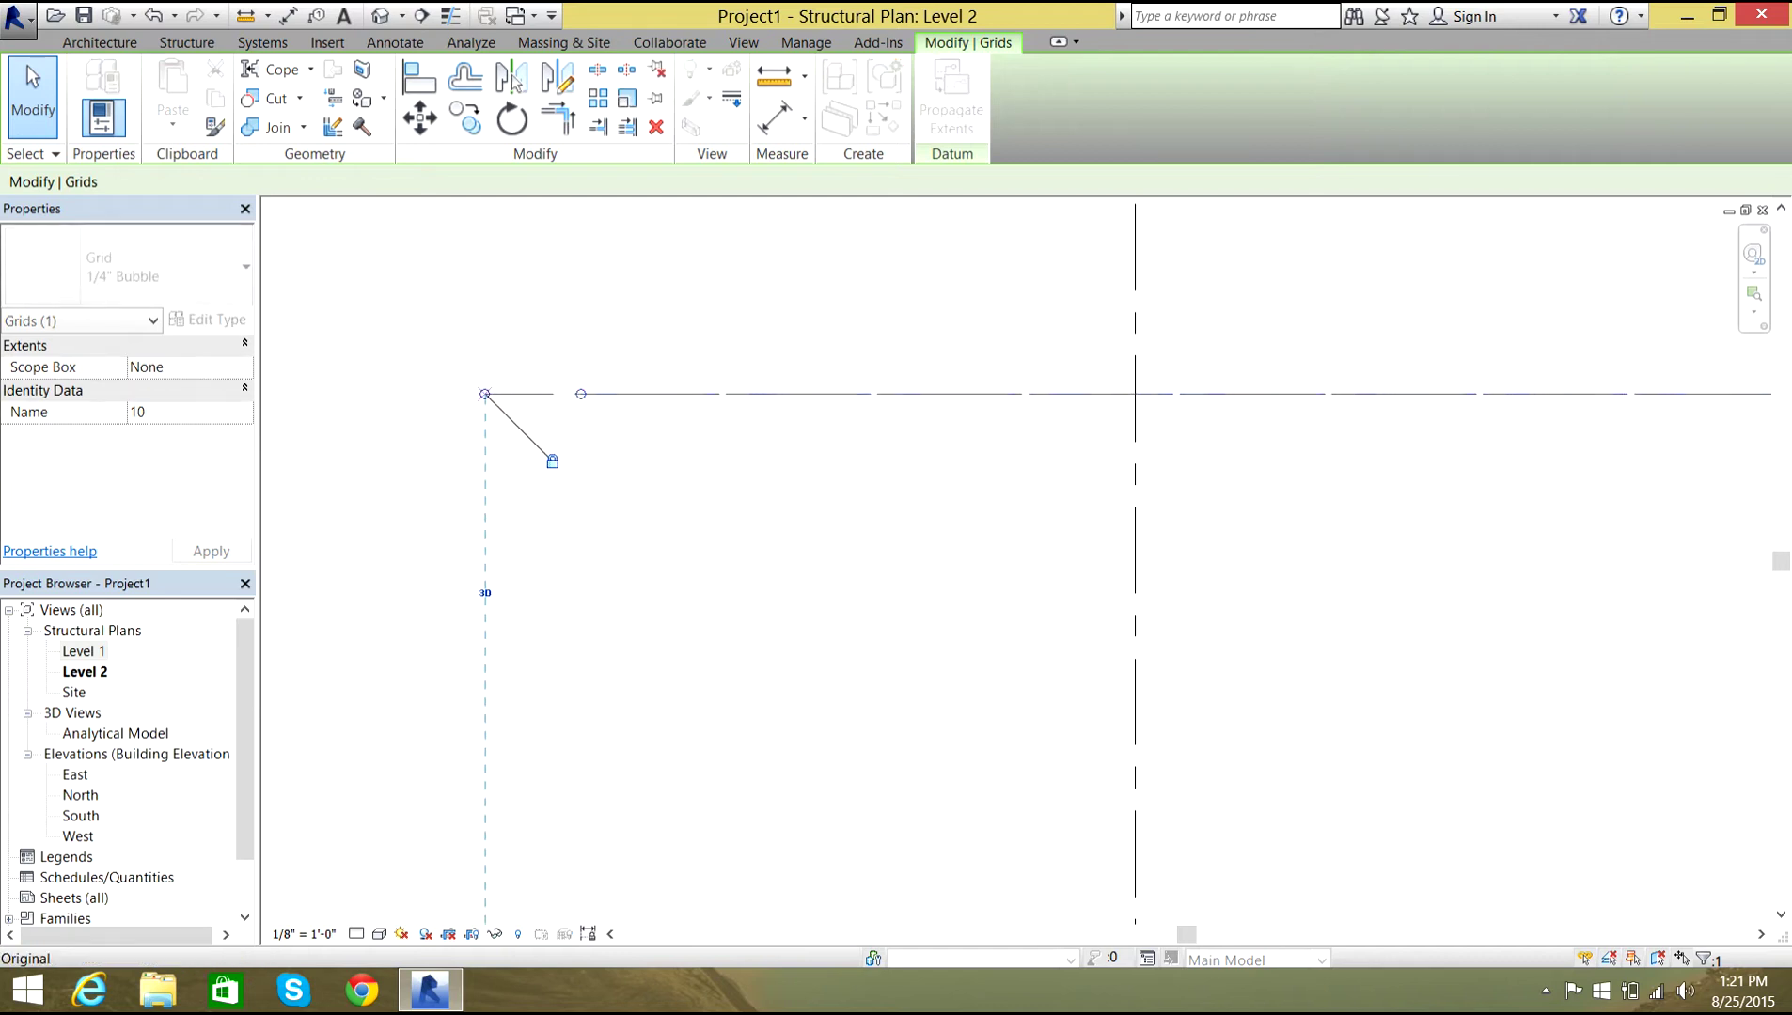
scroll(556, 428, "down", 2)
Extend the aligned north ends of the vertical grid lines farther above the uppermost horizontal grid line.
left_click(585, 376)
left_click_drag(585, 340, 585, 240)
scroll(585, 240, "down", 3)
scroll(611, 407, "down", 3)
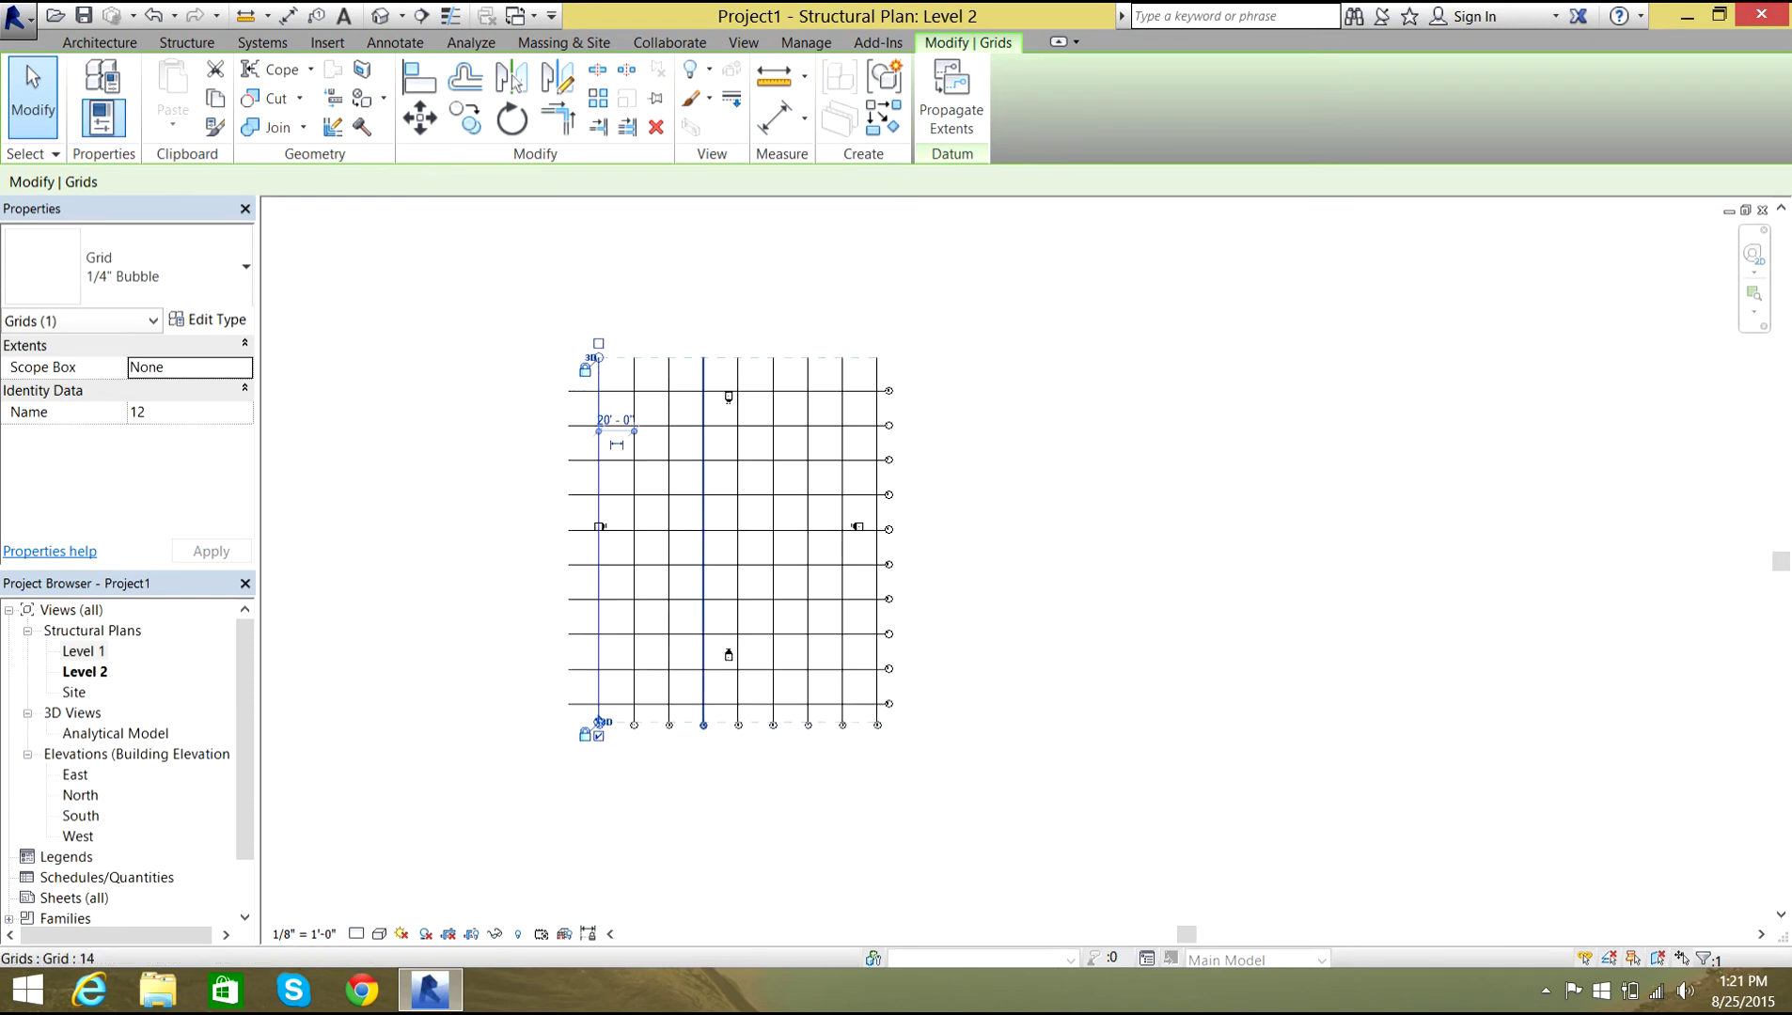
scroll(518, 536, "up", 1)
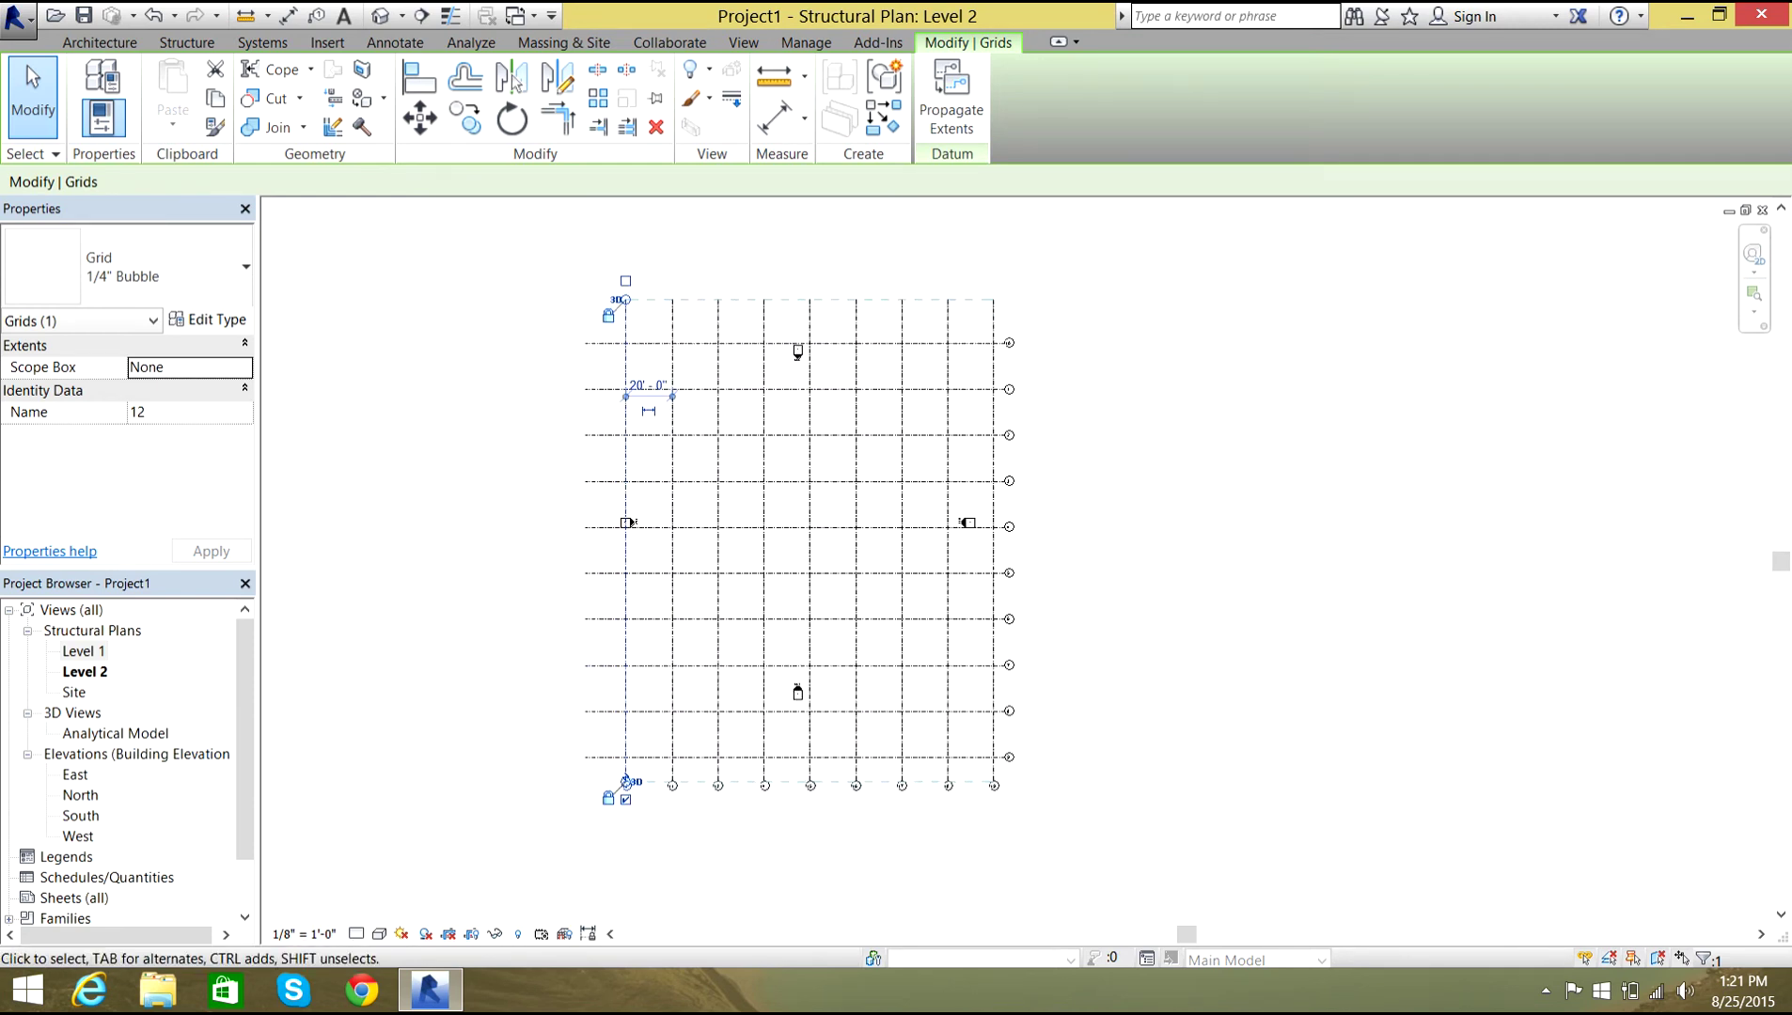
scroll(539, 553, "up", 1)
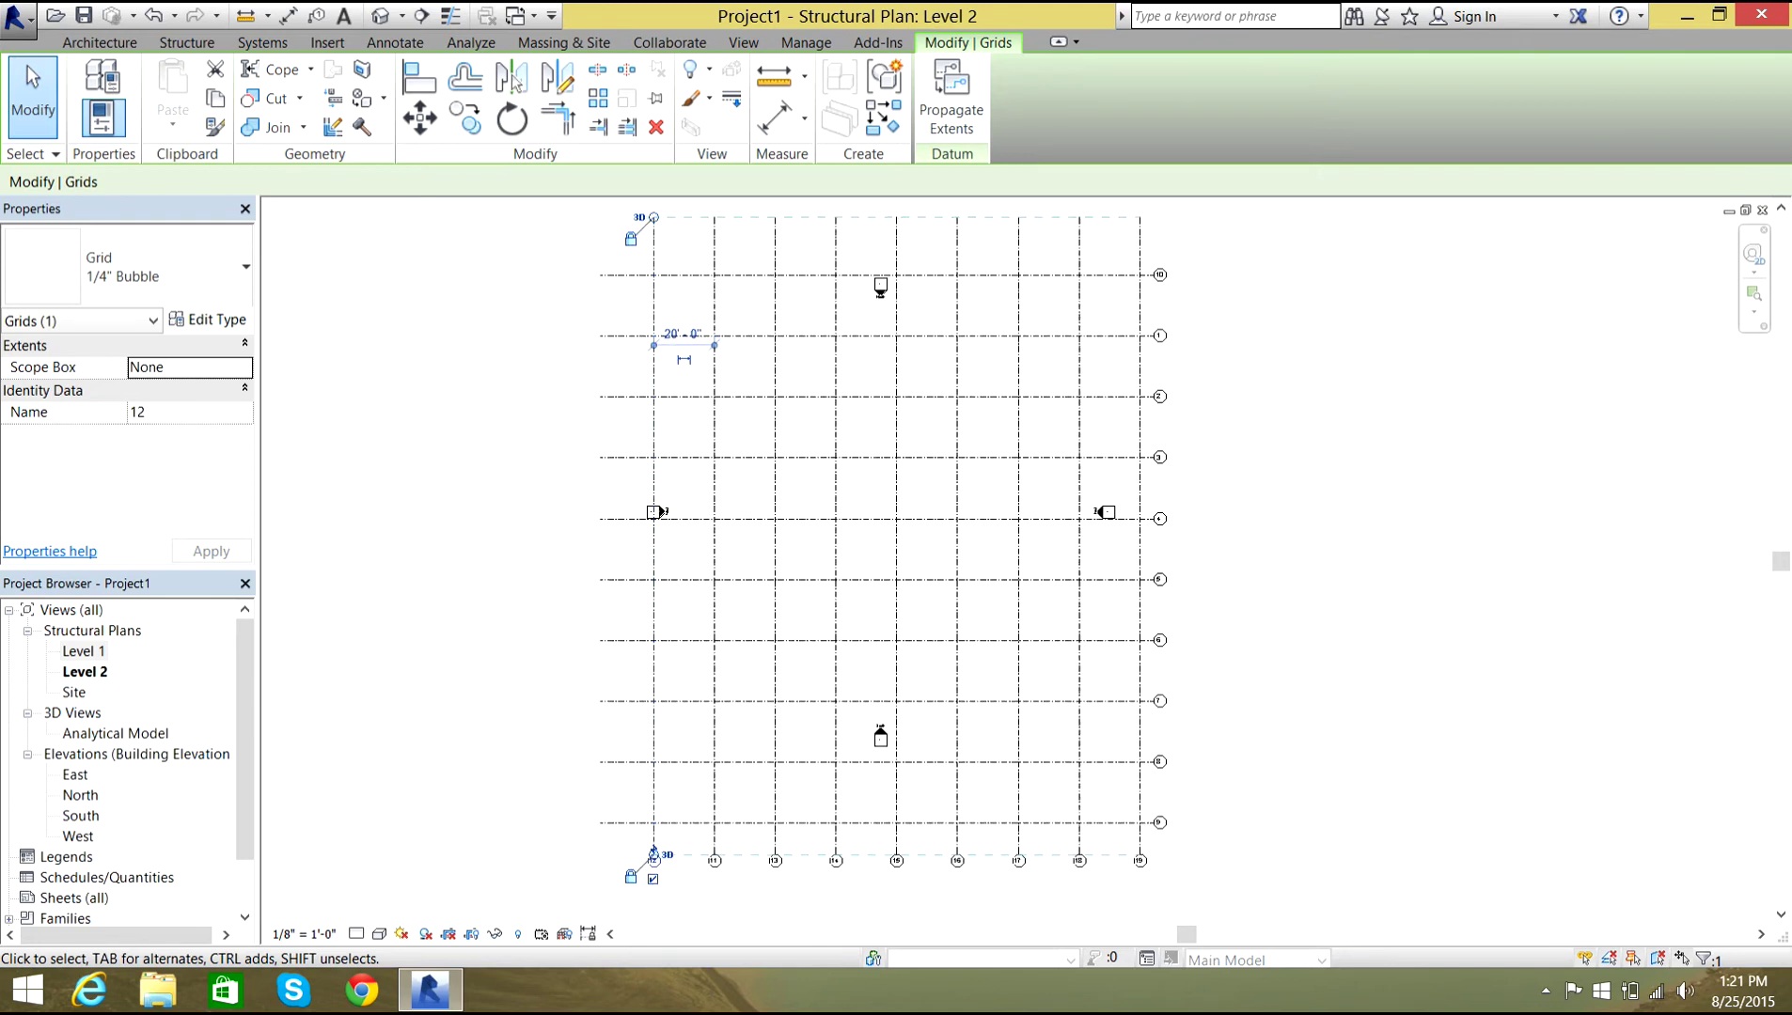
right_click(1297, 600)
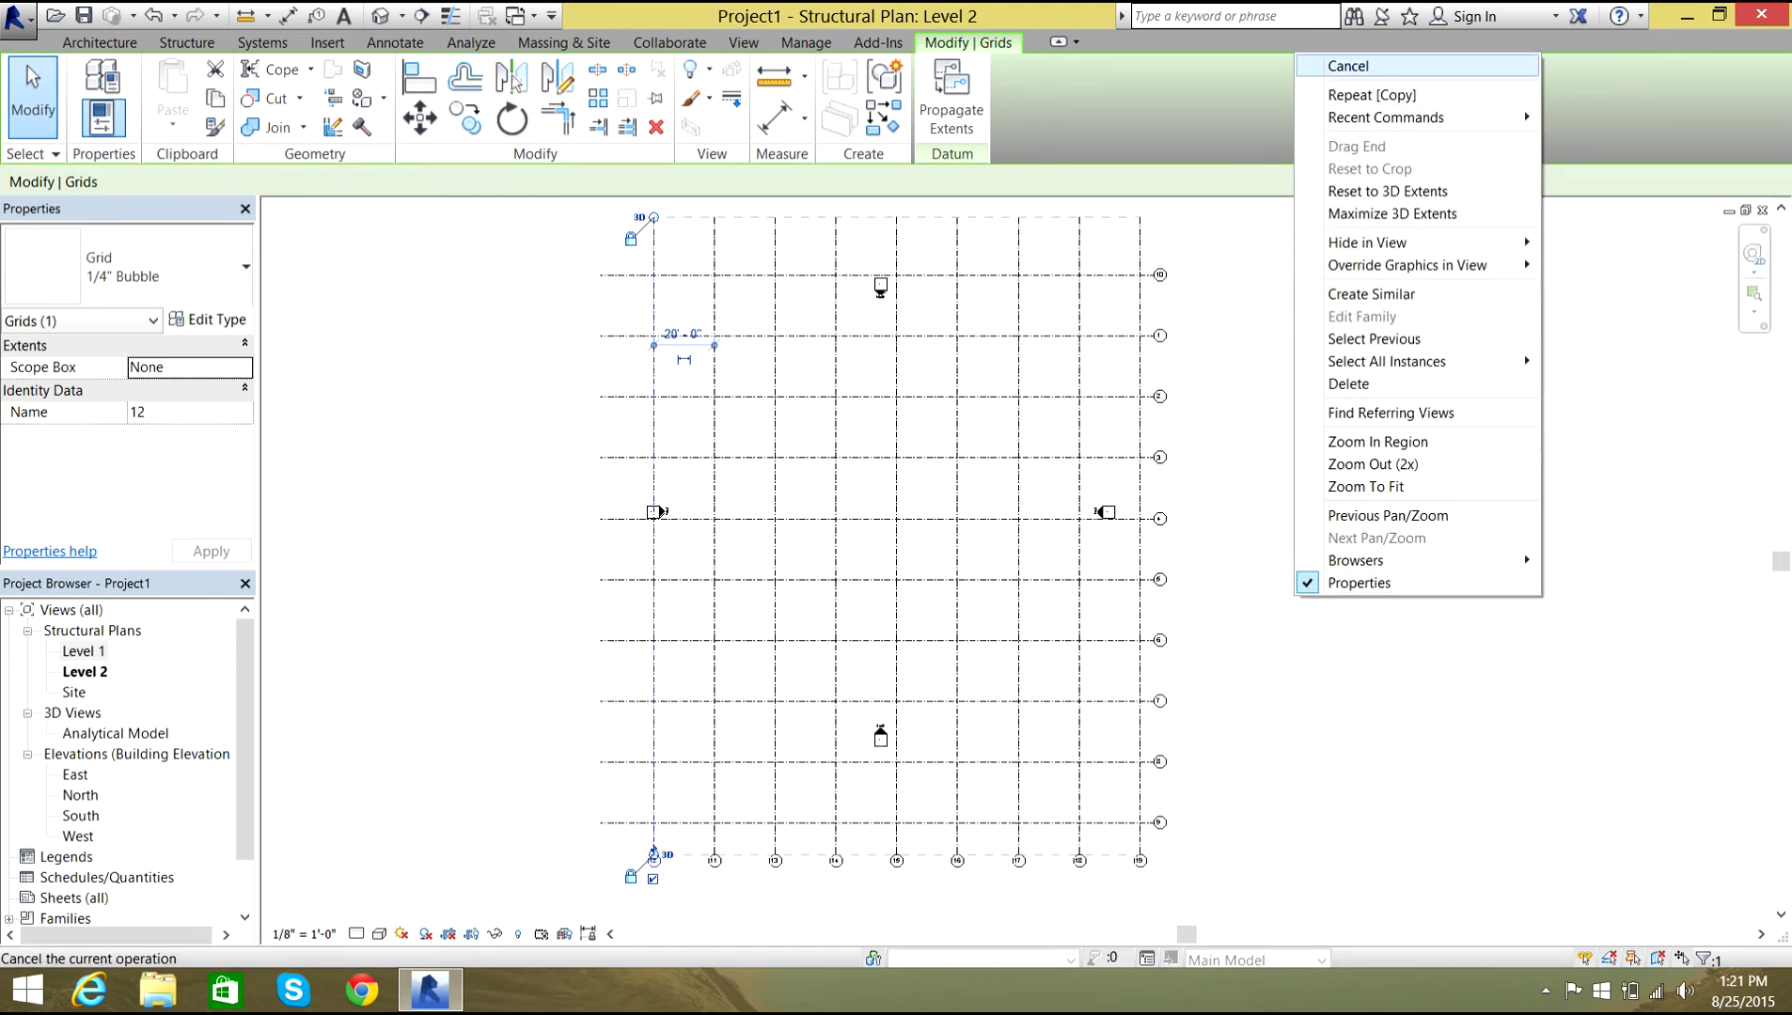
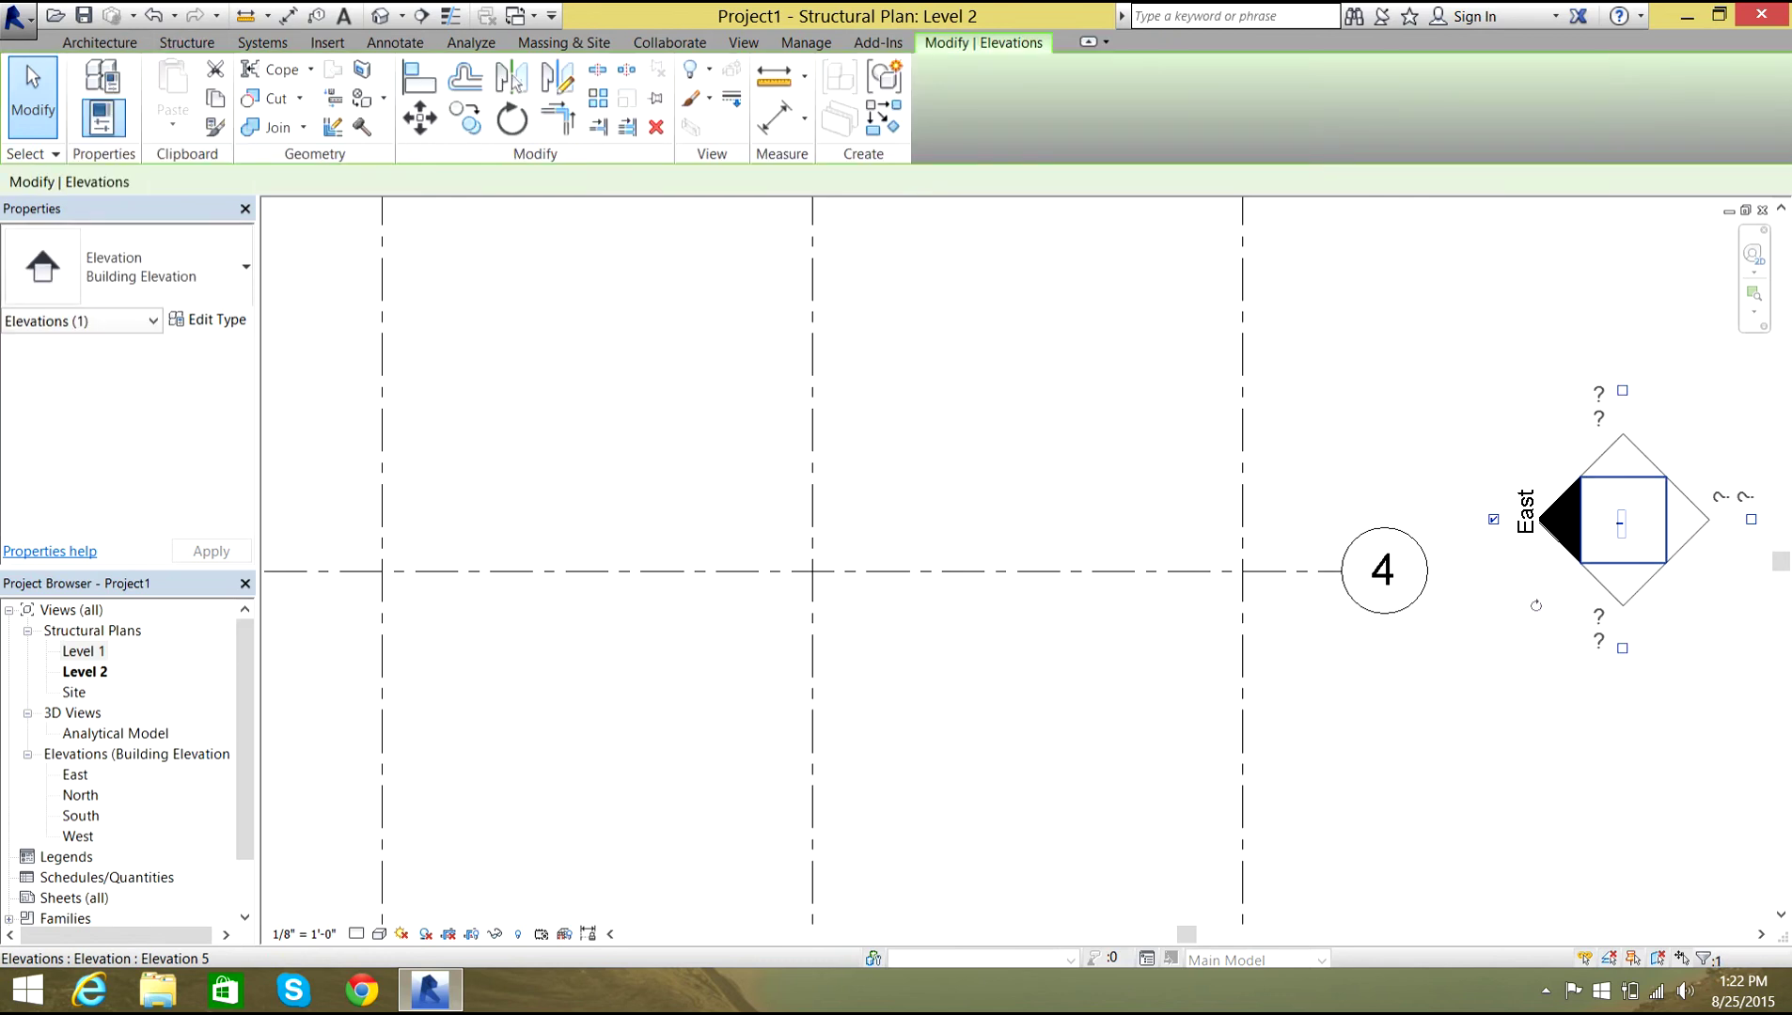
Move the East elevation marker clear of the grid bubbles on the east side, near grid line 4.
mouse_move(1620, 524)
left_mouse_down()
mouse_move(1700, 523)
mouse_move(1733, 553)
mouse_move(1641, 556)
left_mouse_up()
scroll(1599, 555, "down", 5)
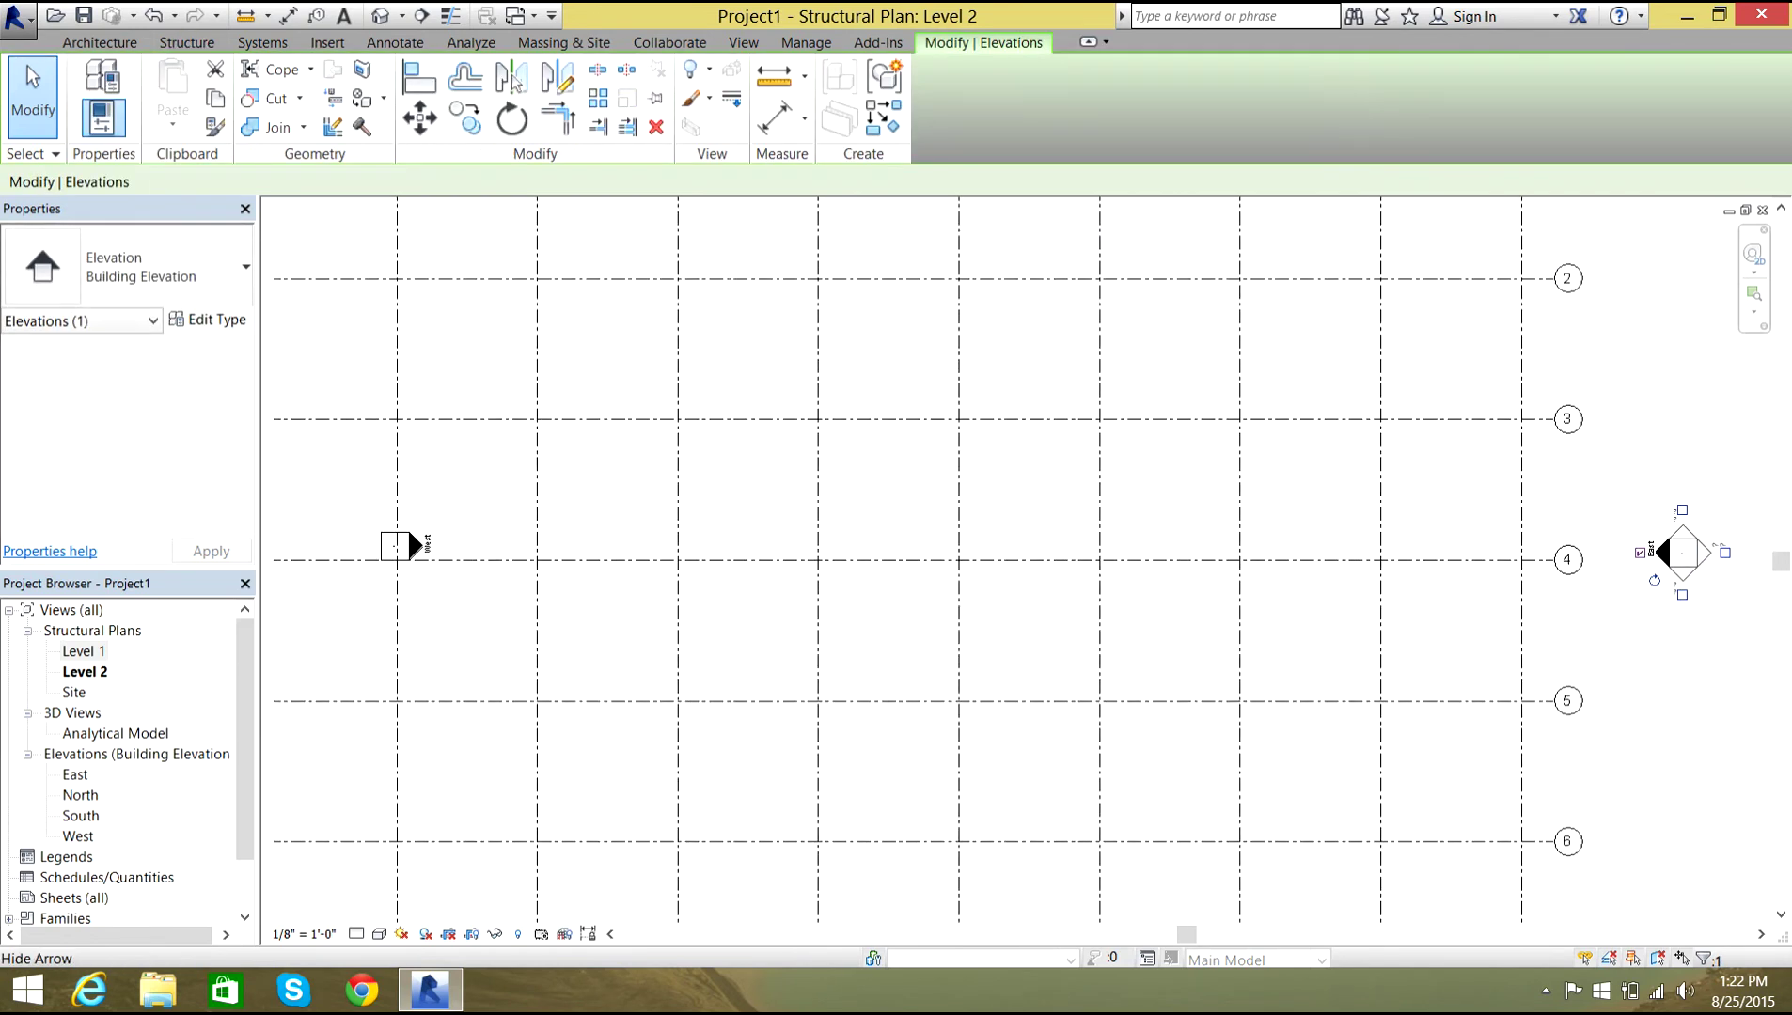
scroll(1375, 374, "up", 5)
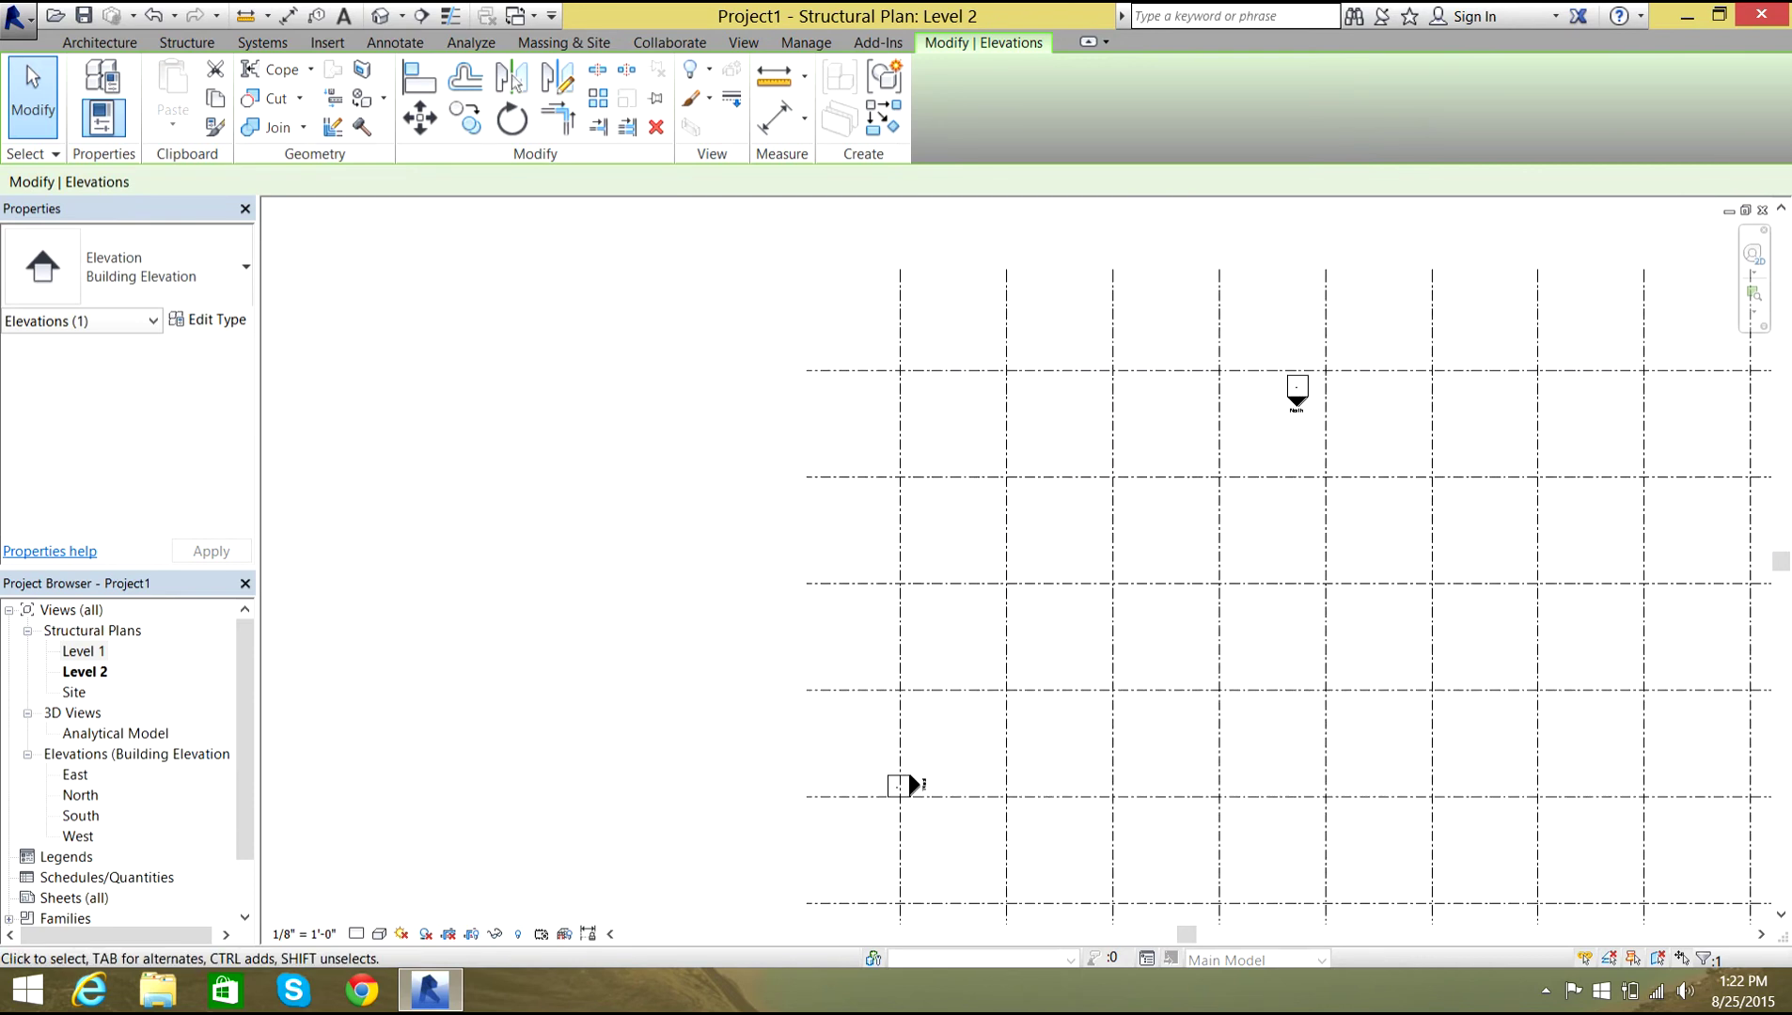
Move the North elevation marker beyond the north ends of the vertical grid lines, in line with the middle one.
left_click(1195, 444)
mouse_move(1194, 444)
left_mouse_down()
mouse_move(1163, 259)
mouse_move(1179, 271)
left_mouse_up()
scroll(1136, 362, "down", 3)
mouse_move(1136, 363)
middle_mouse_down()
mouse_move(1127, 392)
mouse_move(828, 606)
middle_mouse_up()
mouse_move(853, 553)
left_mouse_down()
mouse_move(904, 431)
mouse_move(904, 373)
left_mouse_up()
scroll(904, 545, "down", 4)
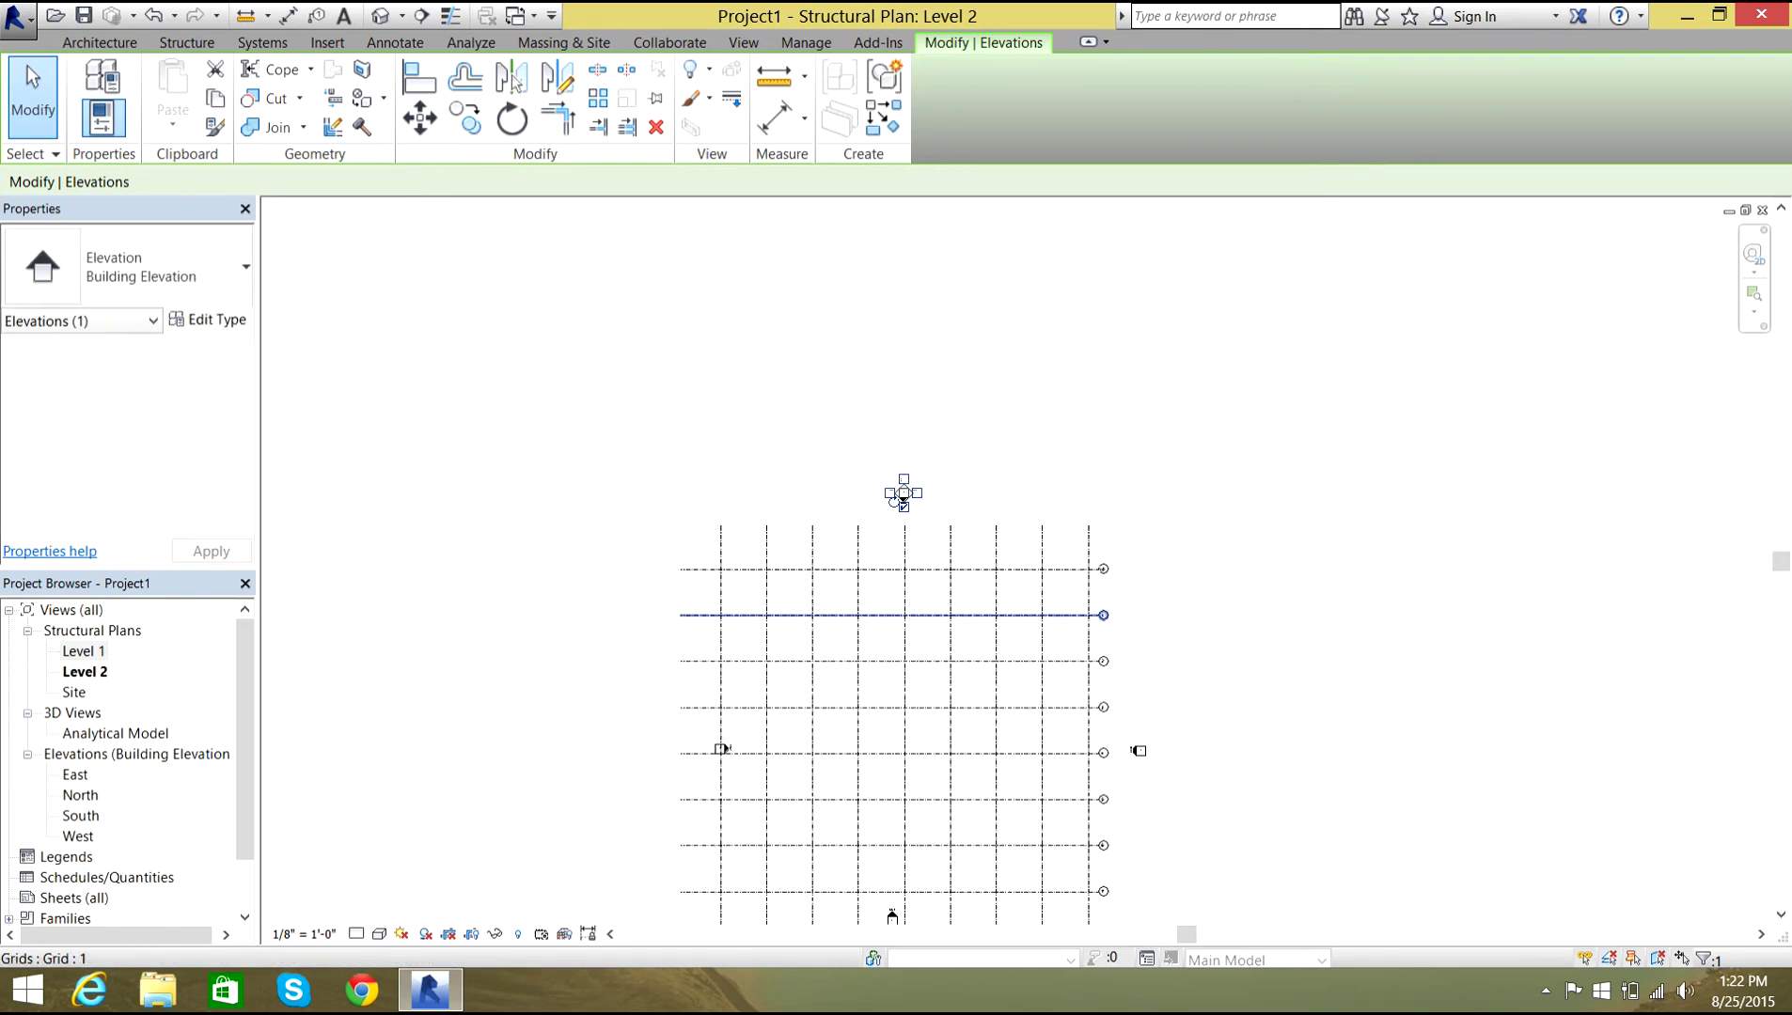
scroll(941, 662, "down", 1)
middle_click_drag(941, 662, 953, 525)
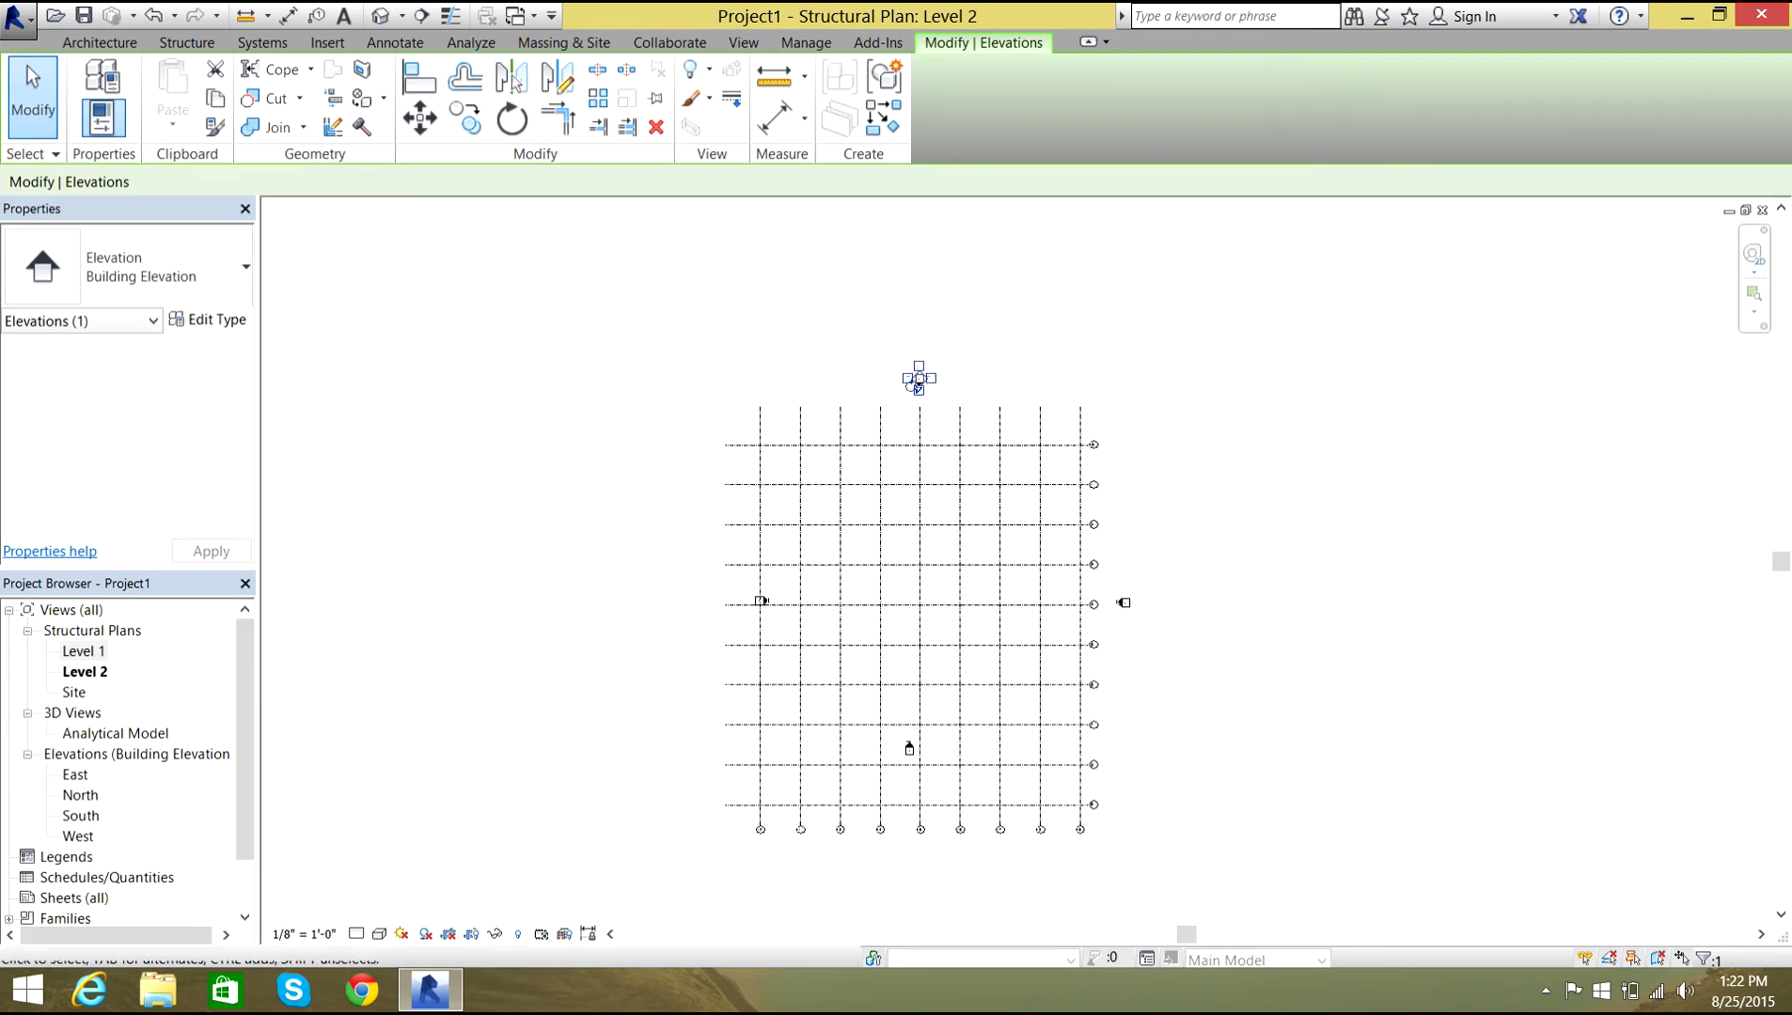
Move the whole South elevation marker south of the vertical grid bubbles, in line with grid 15.
middle_click_drag(935, 792, 930, 707)
scroll(928, 677, "up", 2)
scroll(911, 658, "up", 3)
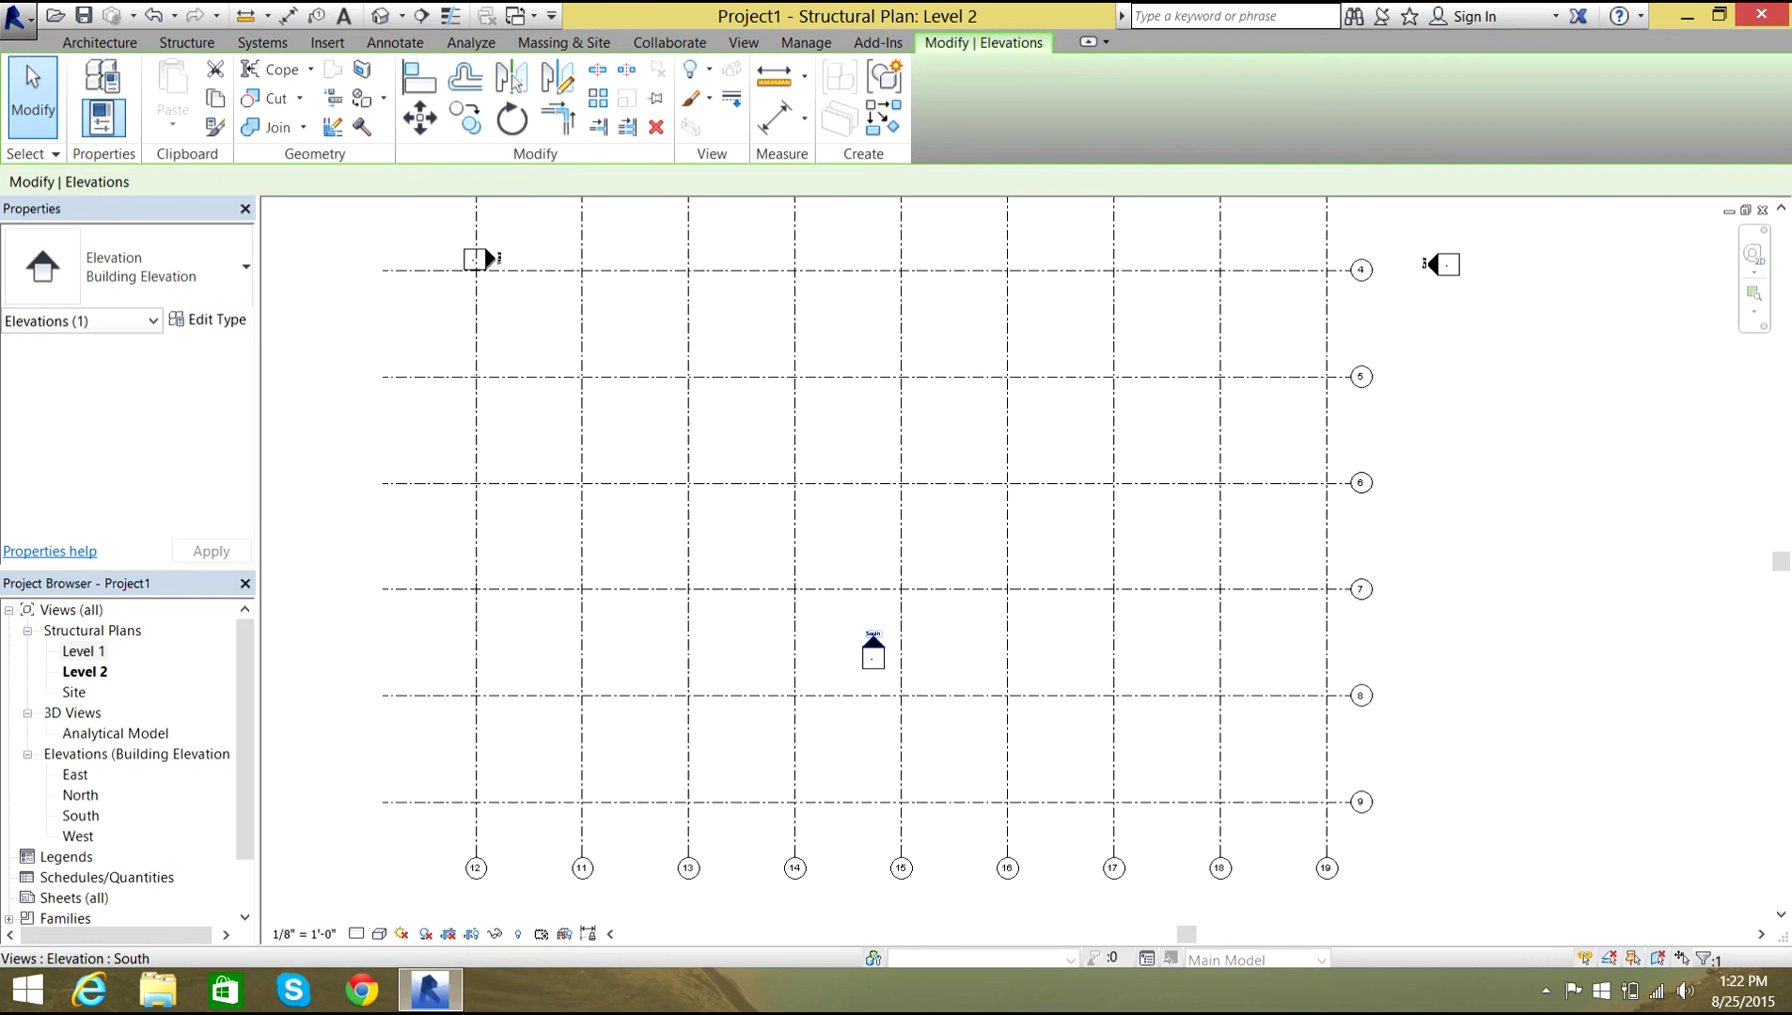
left_click(853, 674)
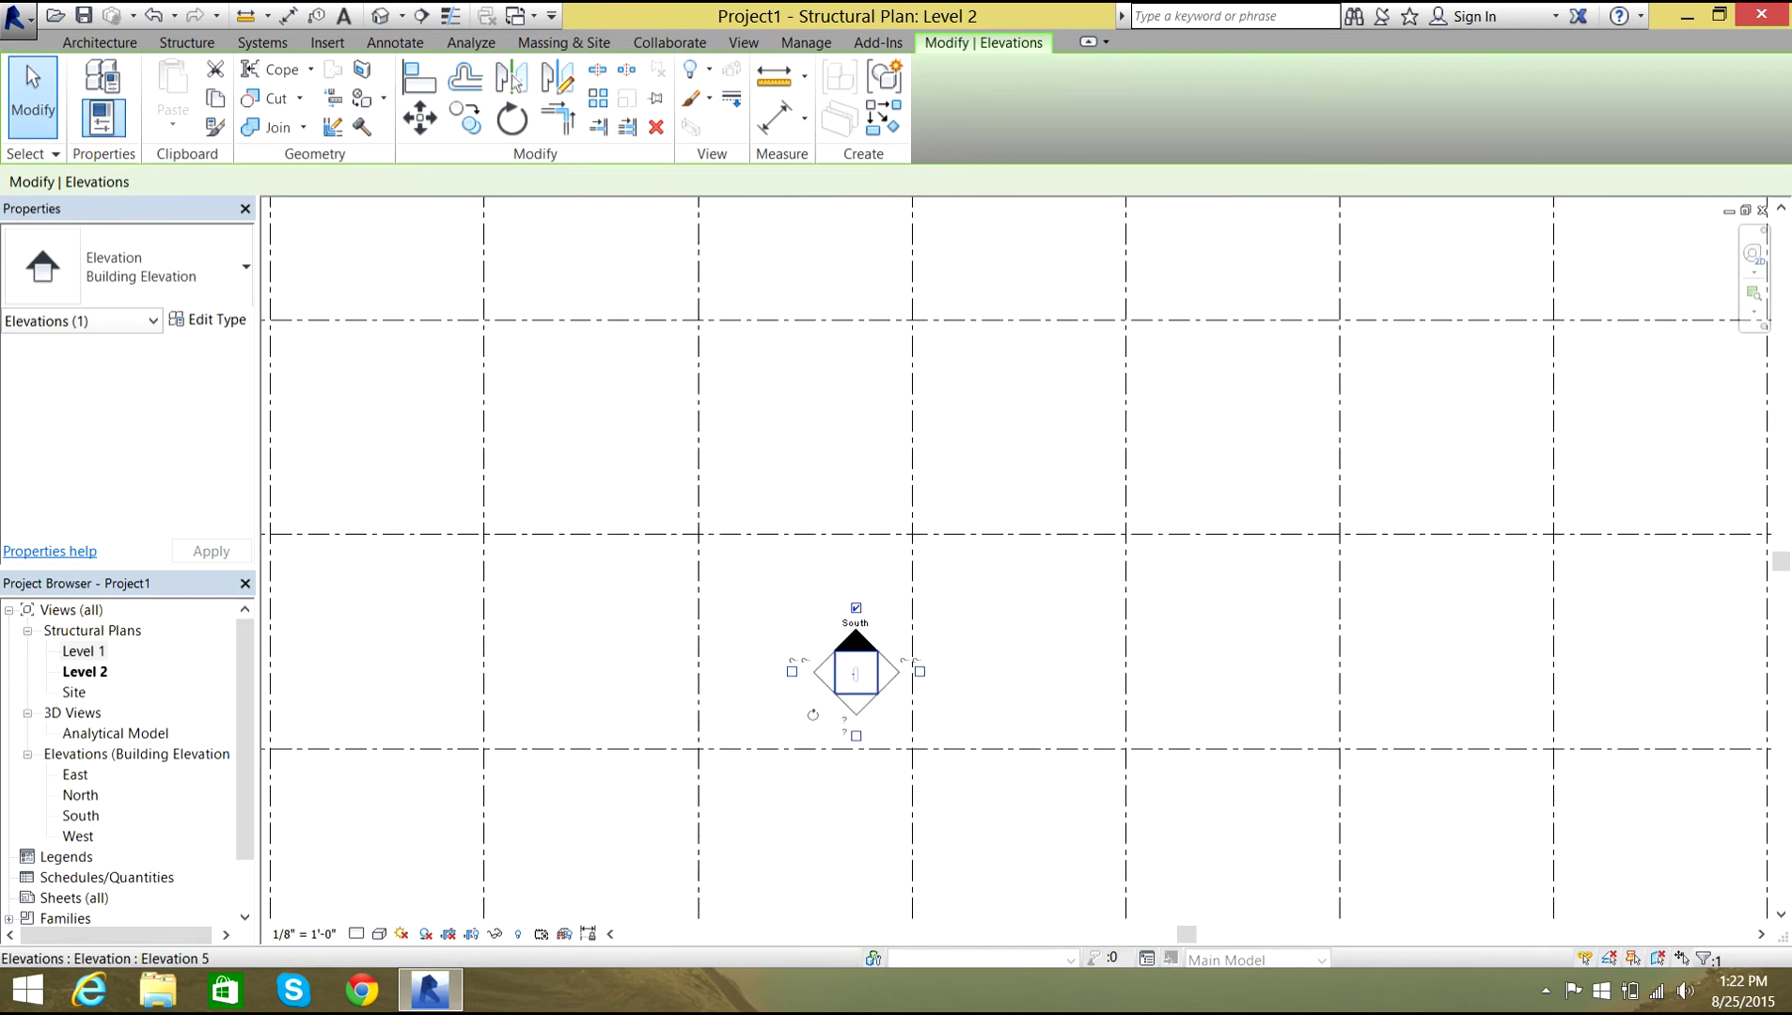
scroll(853, 675, "up", 2)
scroll(858, 661, "down", 5)
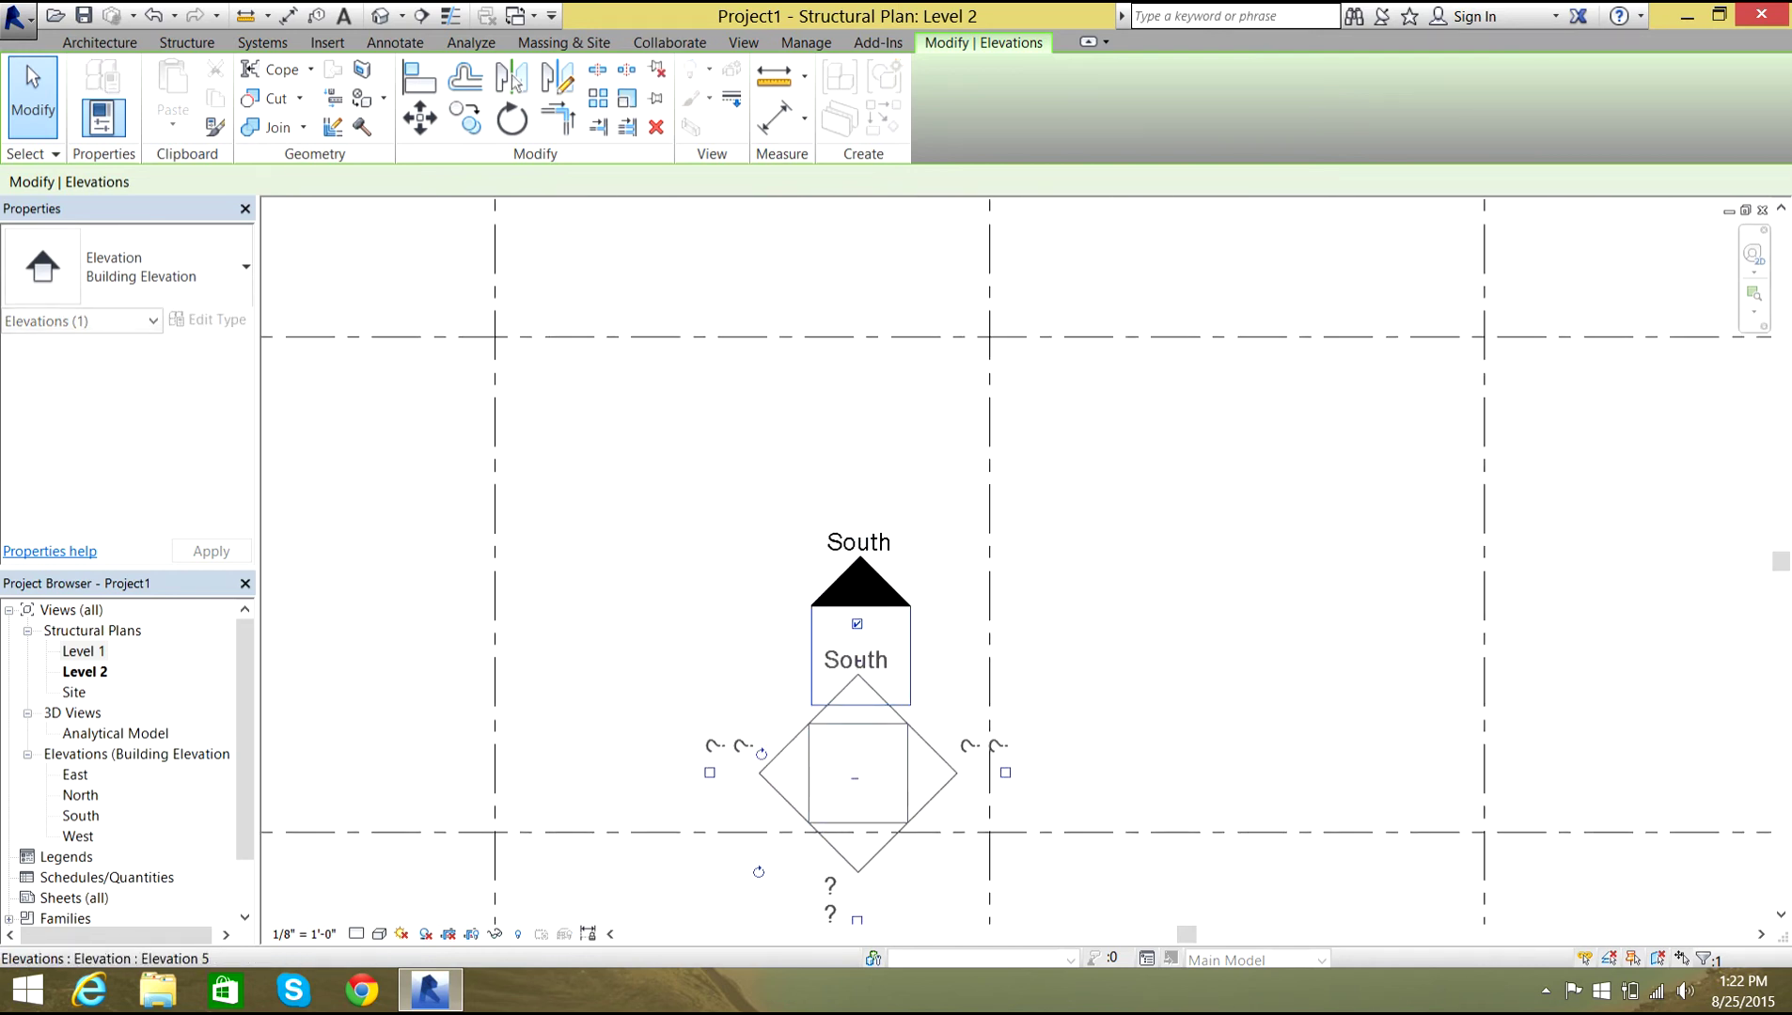
mouse_move(860, 748)
middle_mouse_down()
mouse_move(890, 650)
mouse_move(890, 492)
middle_mouse_up()
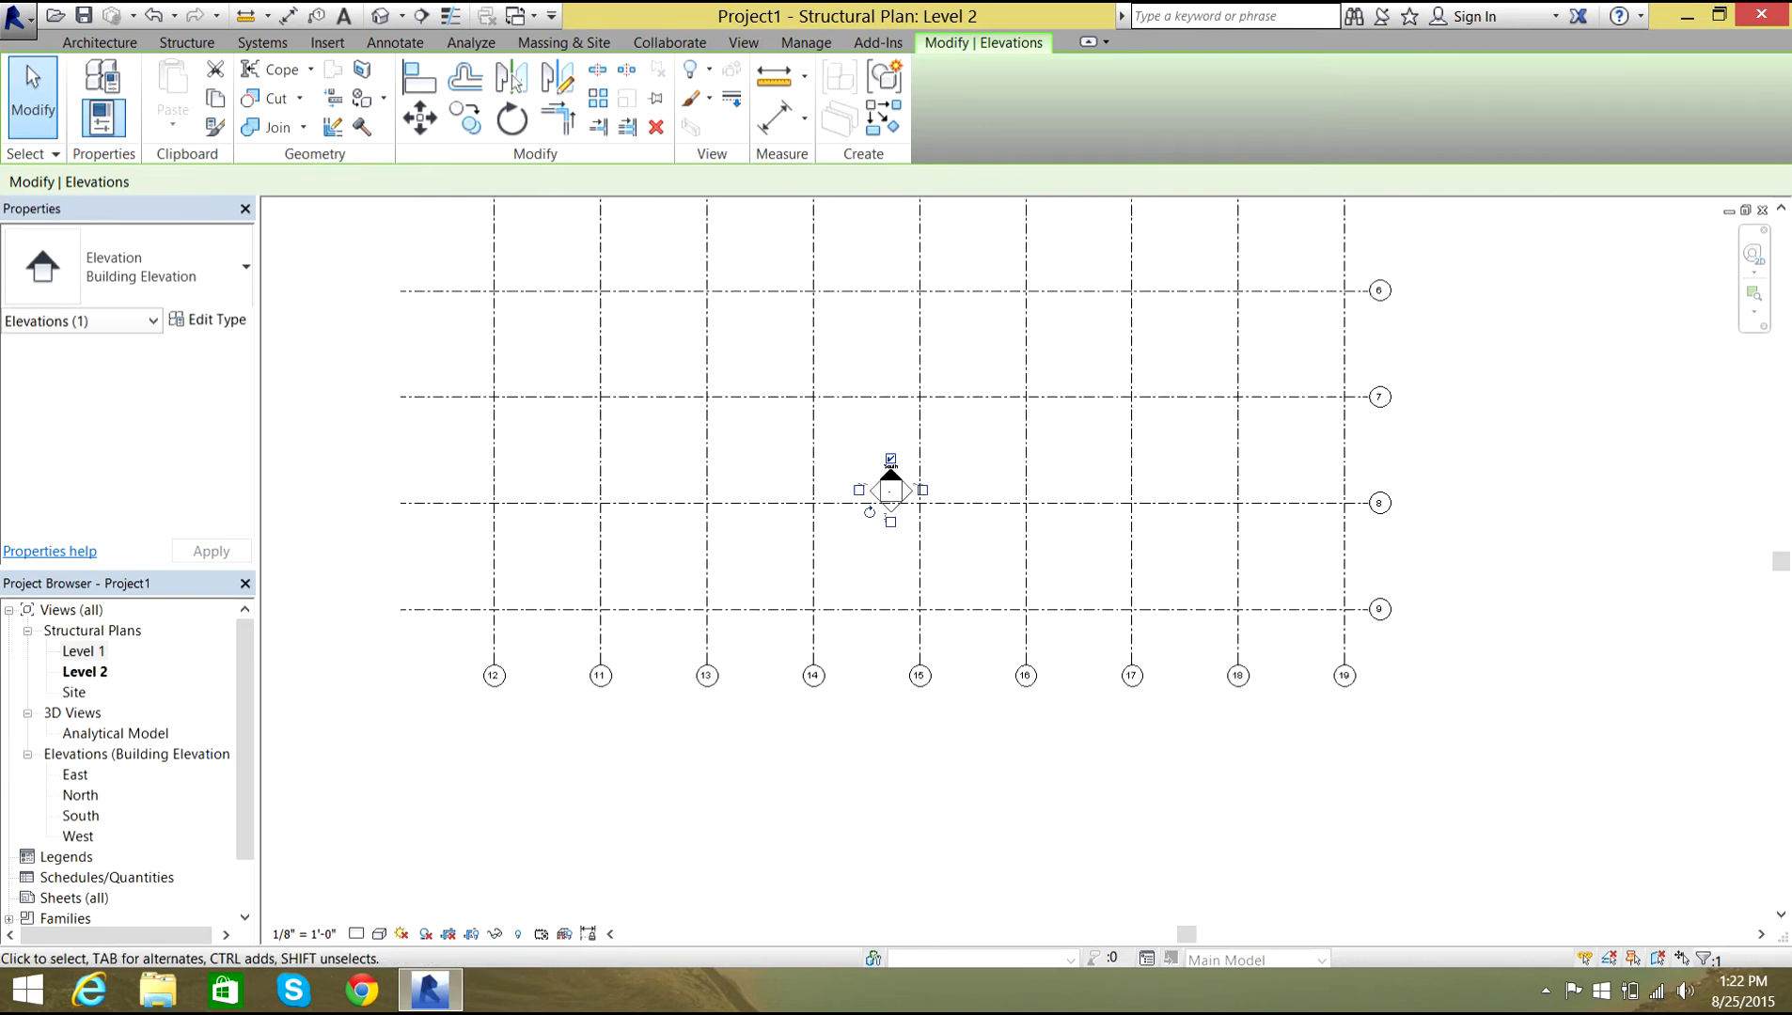
mouse_move(890, 490)
left_mouse_down()
mouse_move(908, 516)
mouse_move(919, 771)
left_mouse_up()
scroll(871, 679, "down", 5)
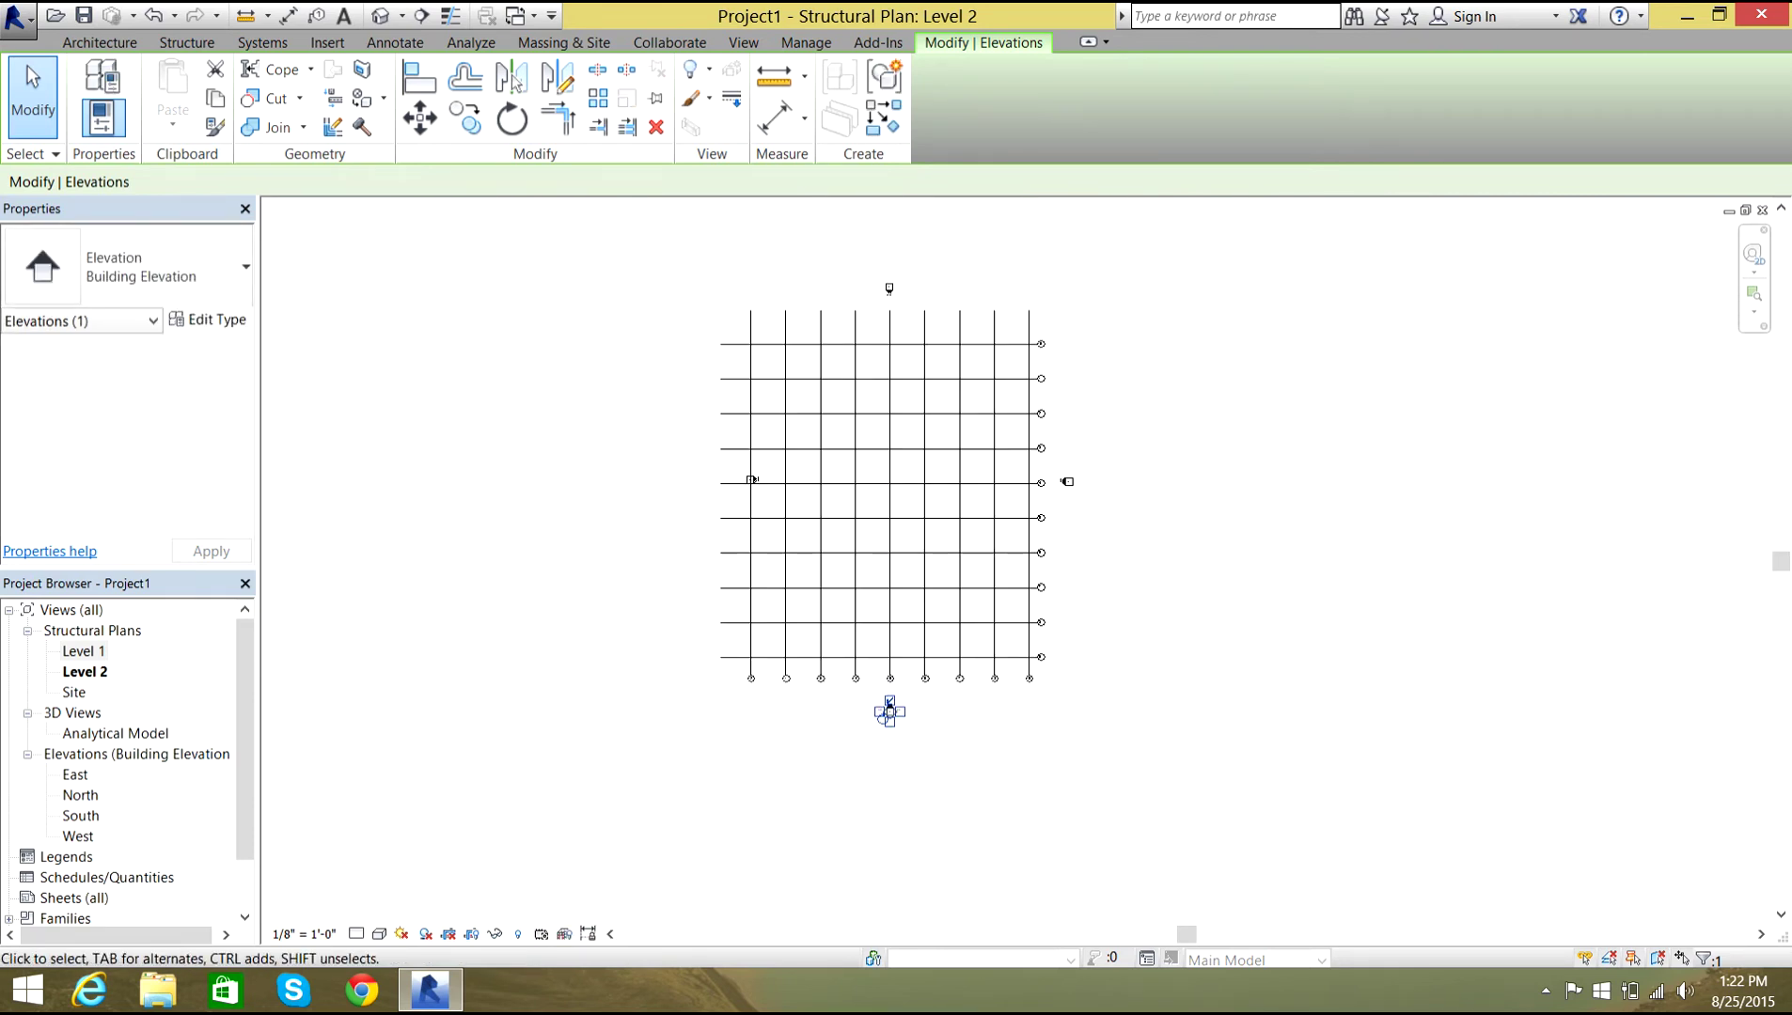
Move the whole West elevation marker beyond the west ends of the horizontal grid lines and clear the selection.
scroll(707, 462, "up", 5)
scroll(829, 489, "up", 4)
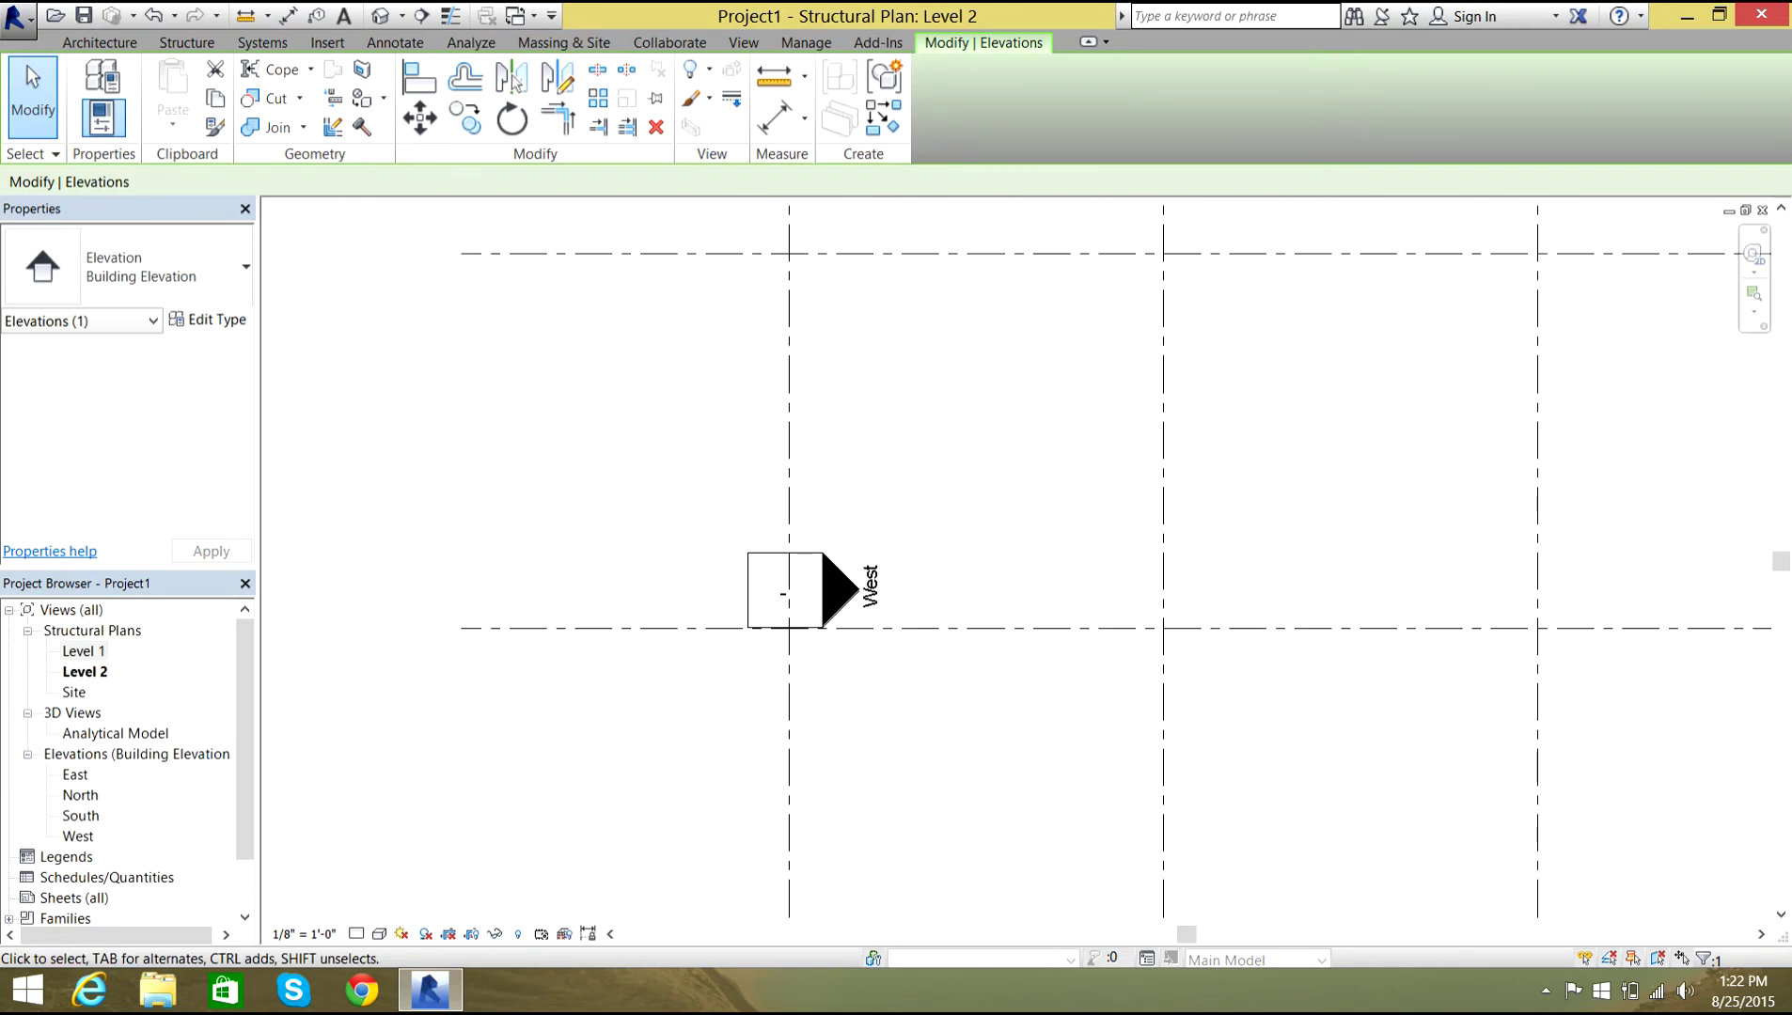
key("Escape")
left_click(785, 594)
scroll(786, 594, "down", 2)
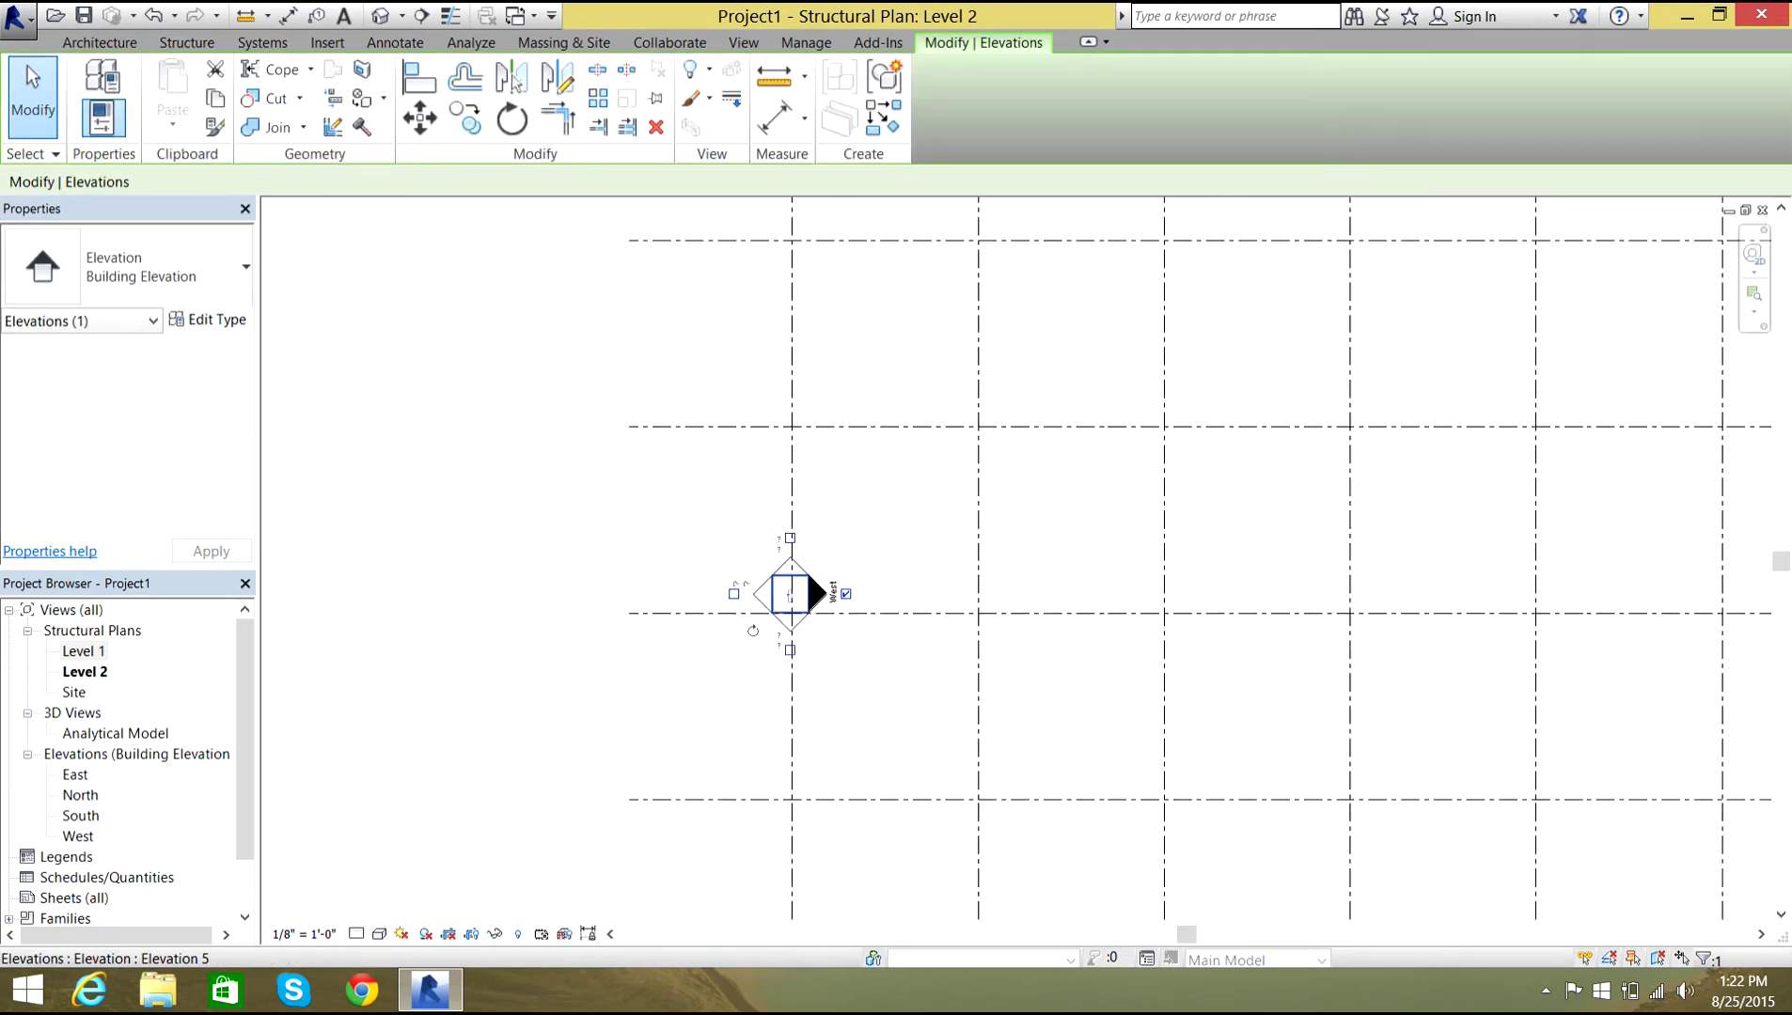
left_click_drag(790, 594, 474, 611)
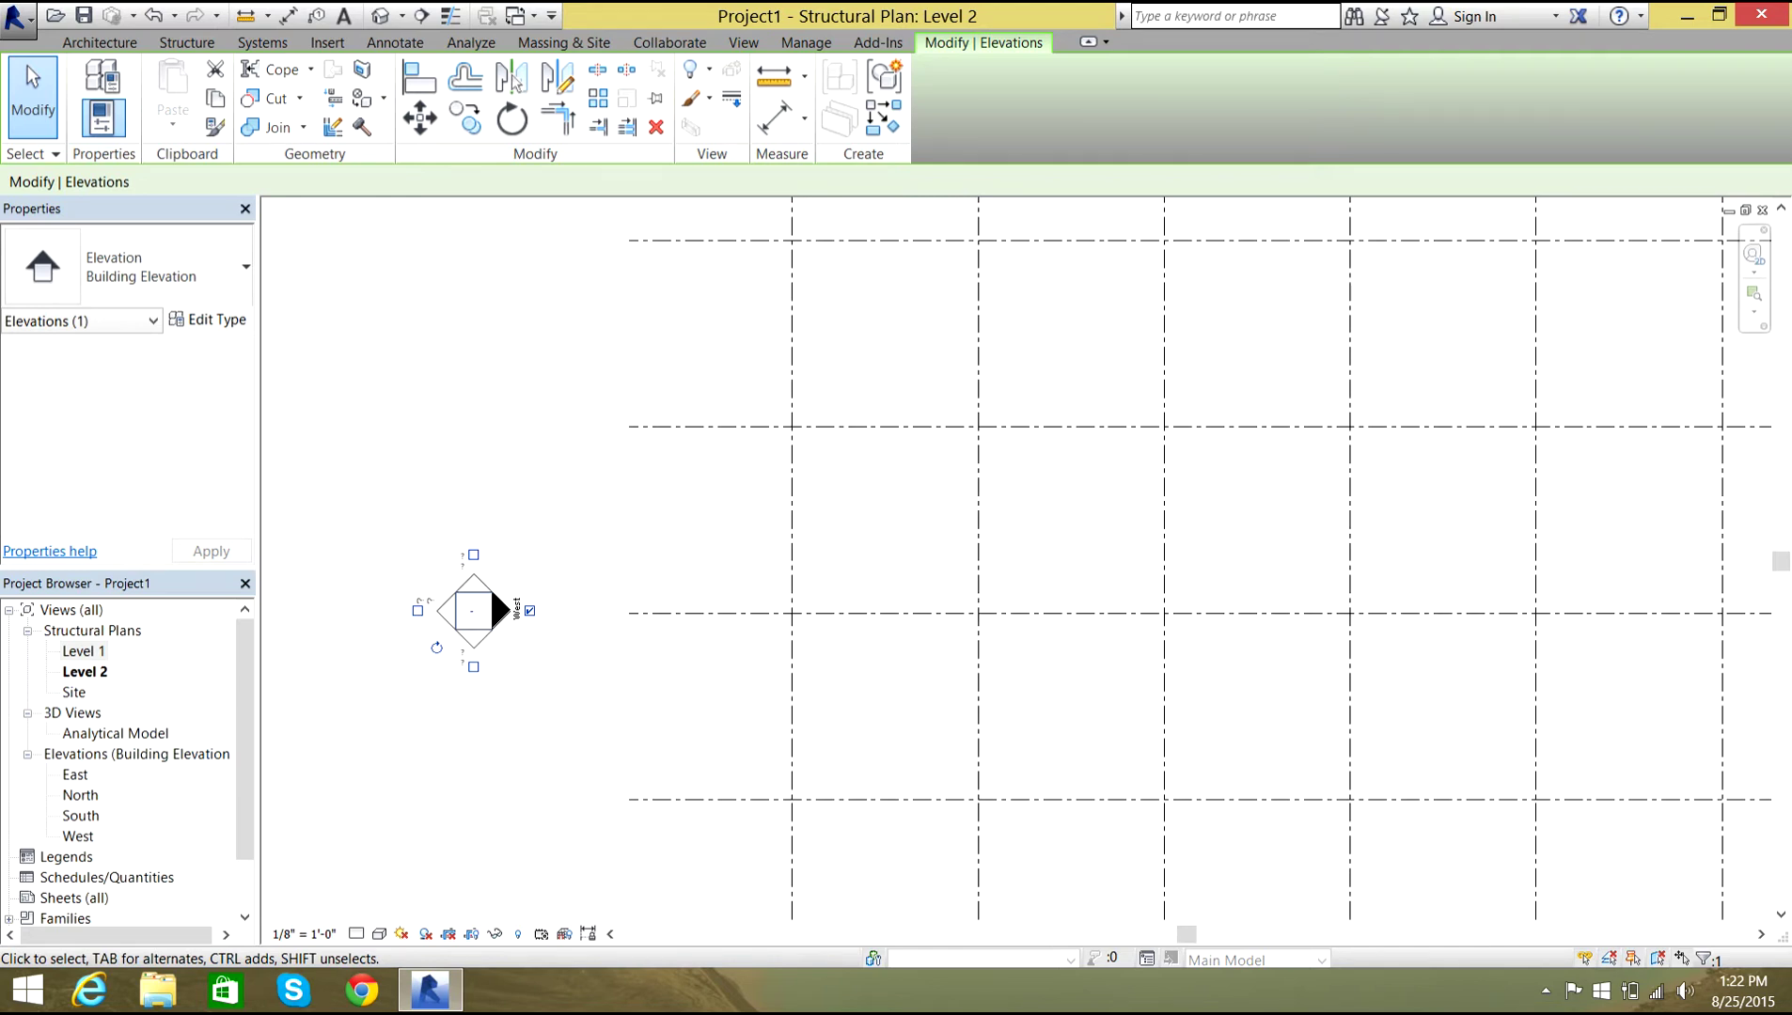
scroll(536, 597, "down", 5)
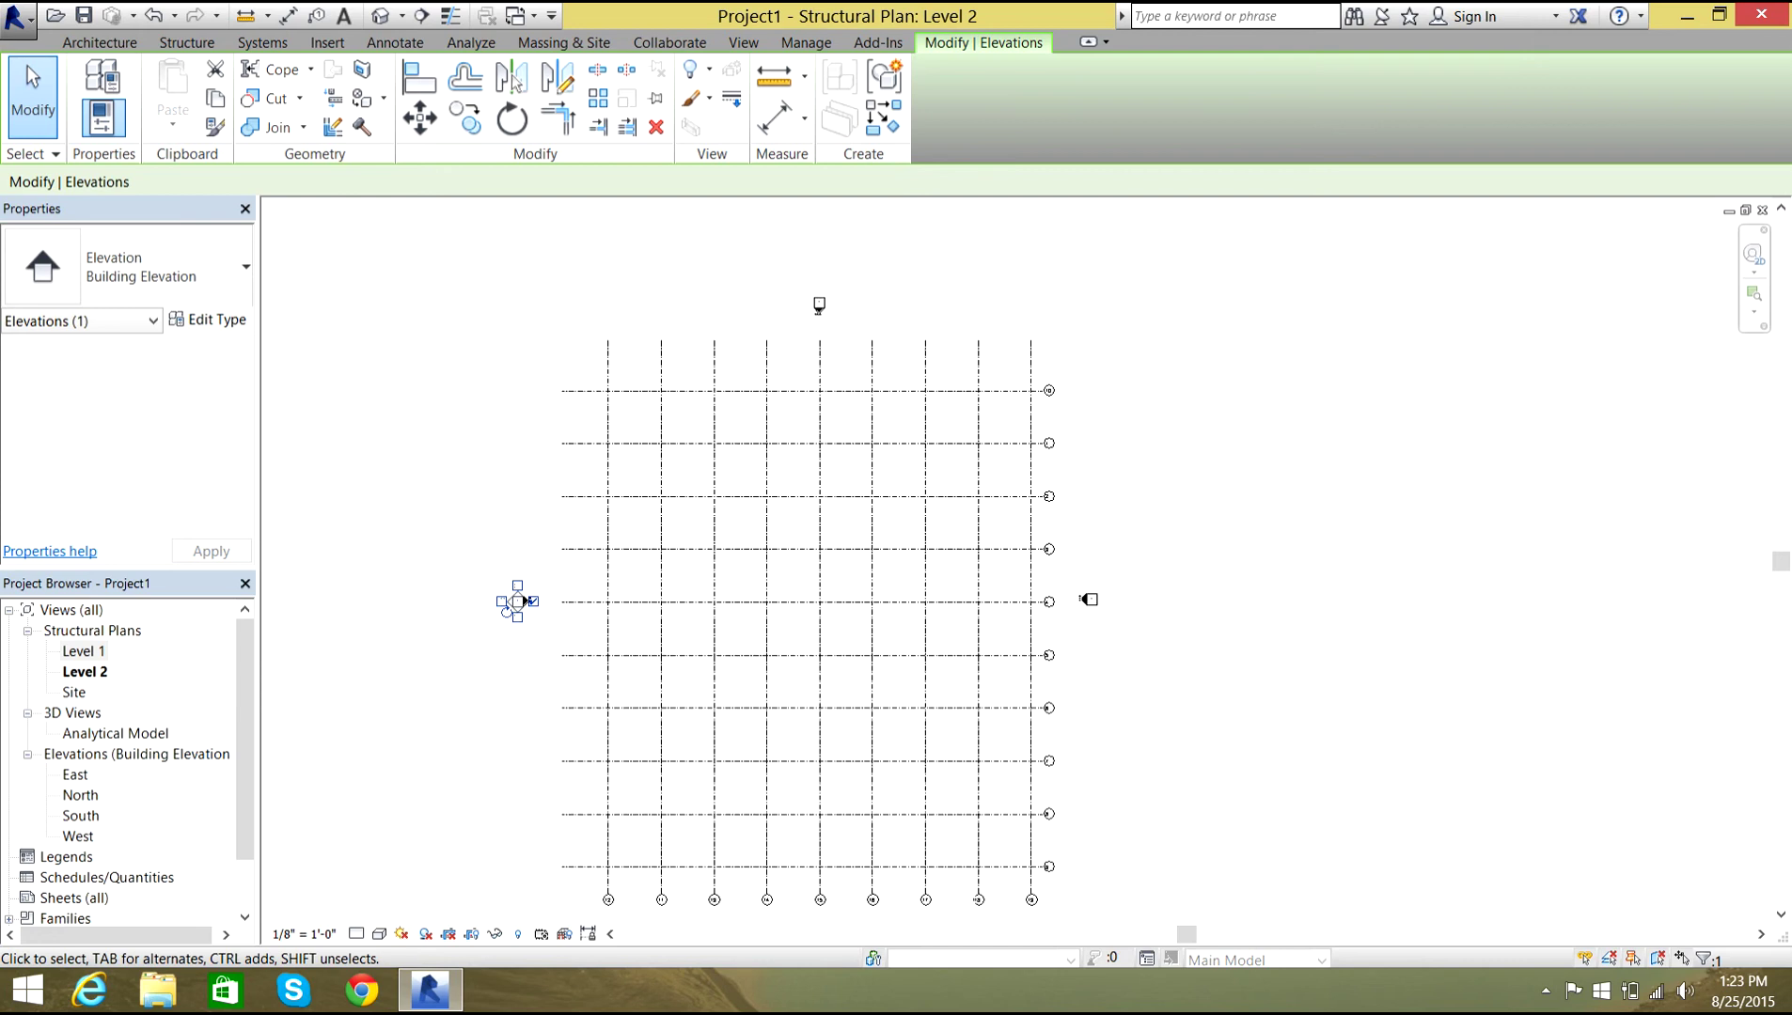
key("Escape")
Check the elevation markers around the grid and open the South elevation view.
scroll(468, 731, "down", 2)
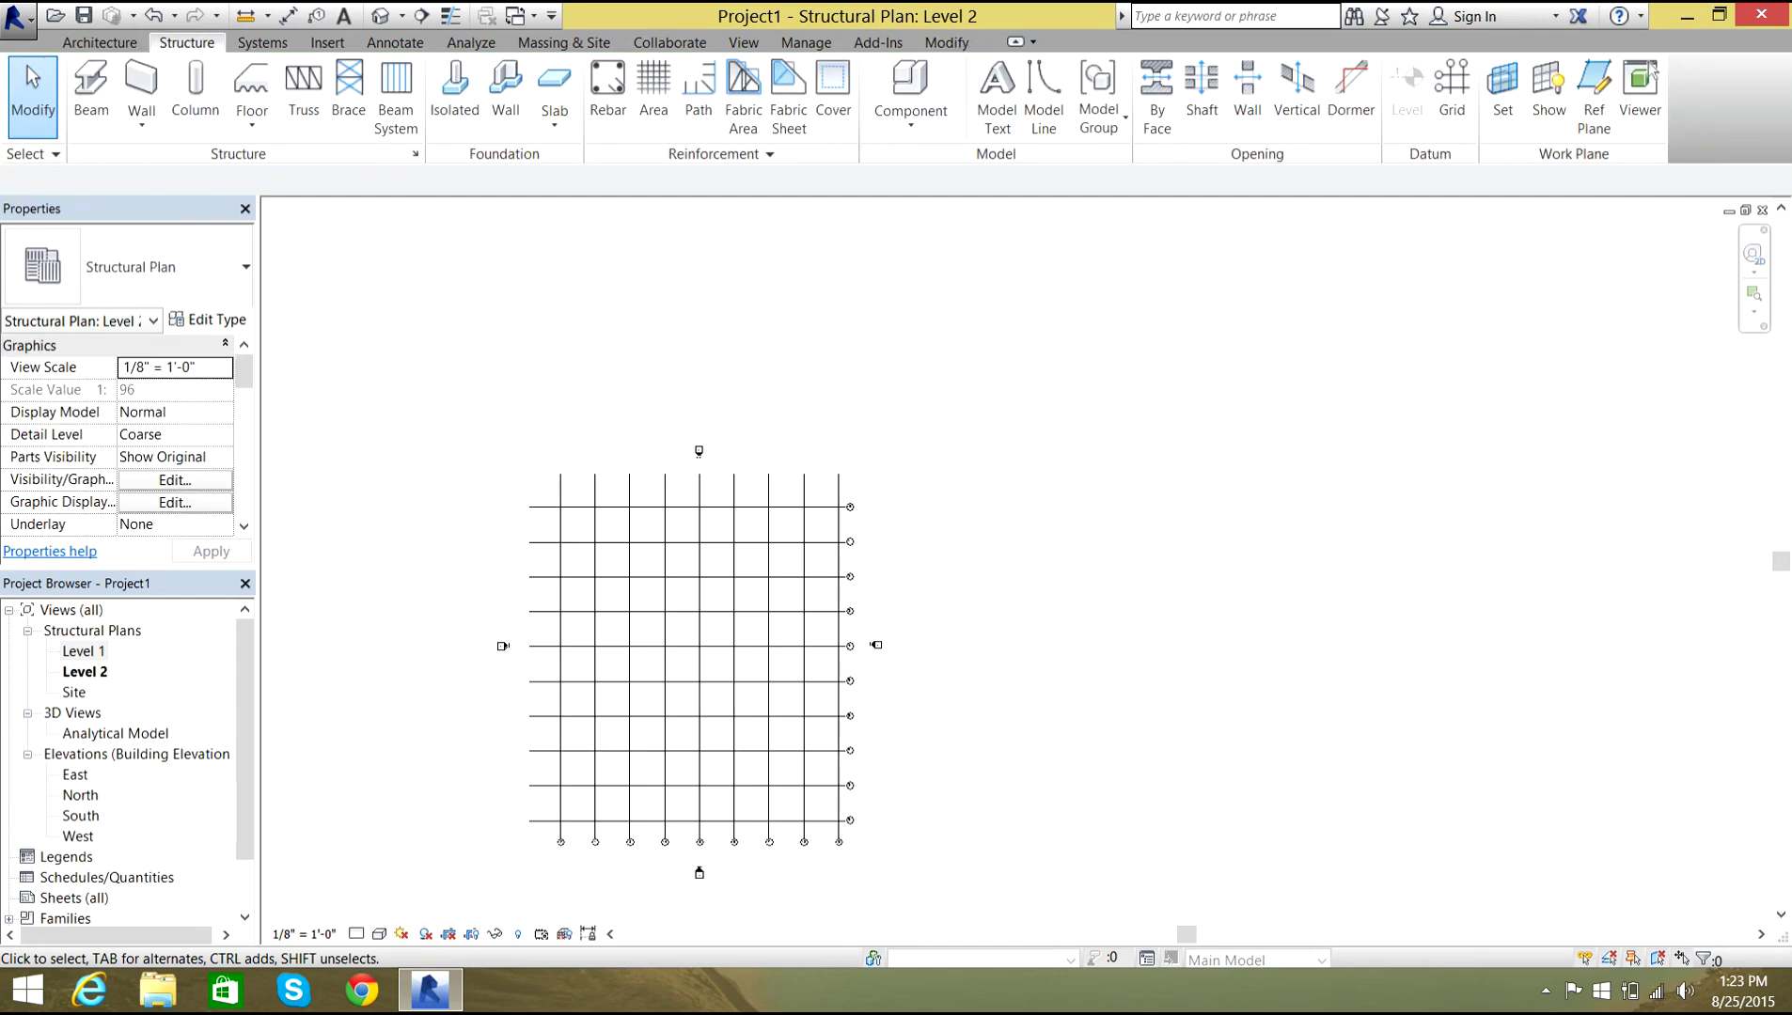
middle_click_drag(409, 742, 500, 637)
scroll(500, 637, "up", 1)
scroll(482, 645, "up", 2)
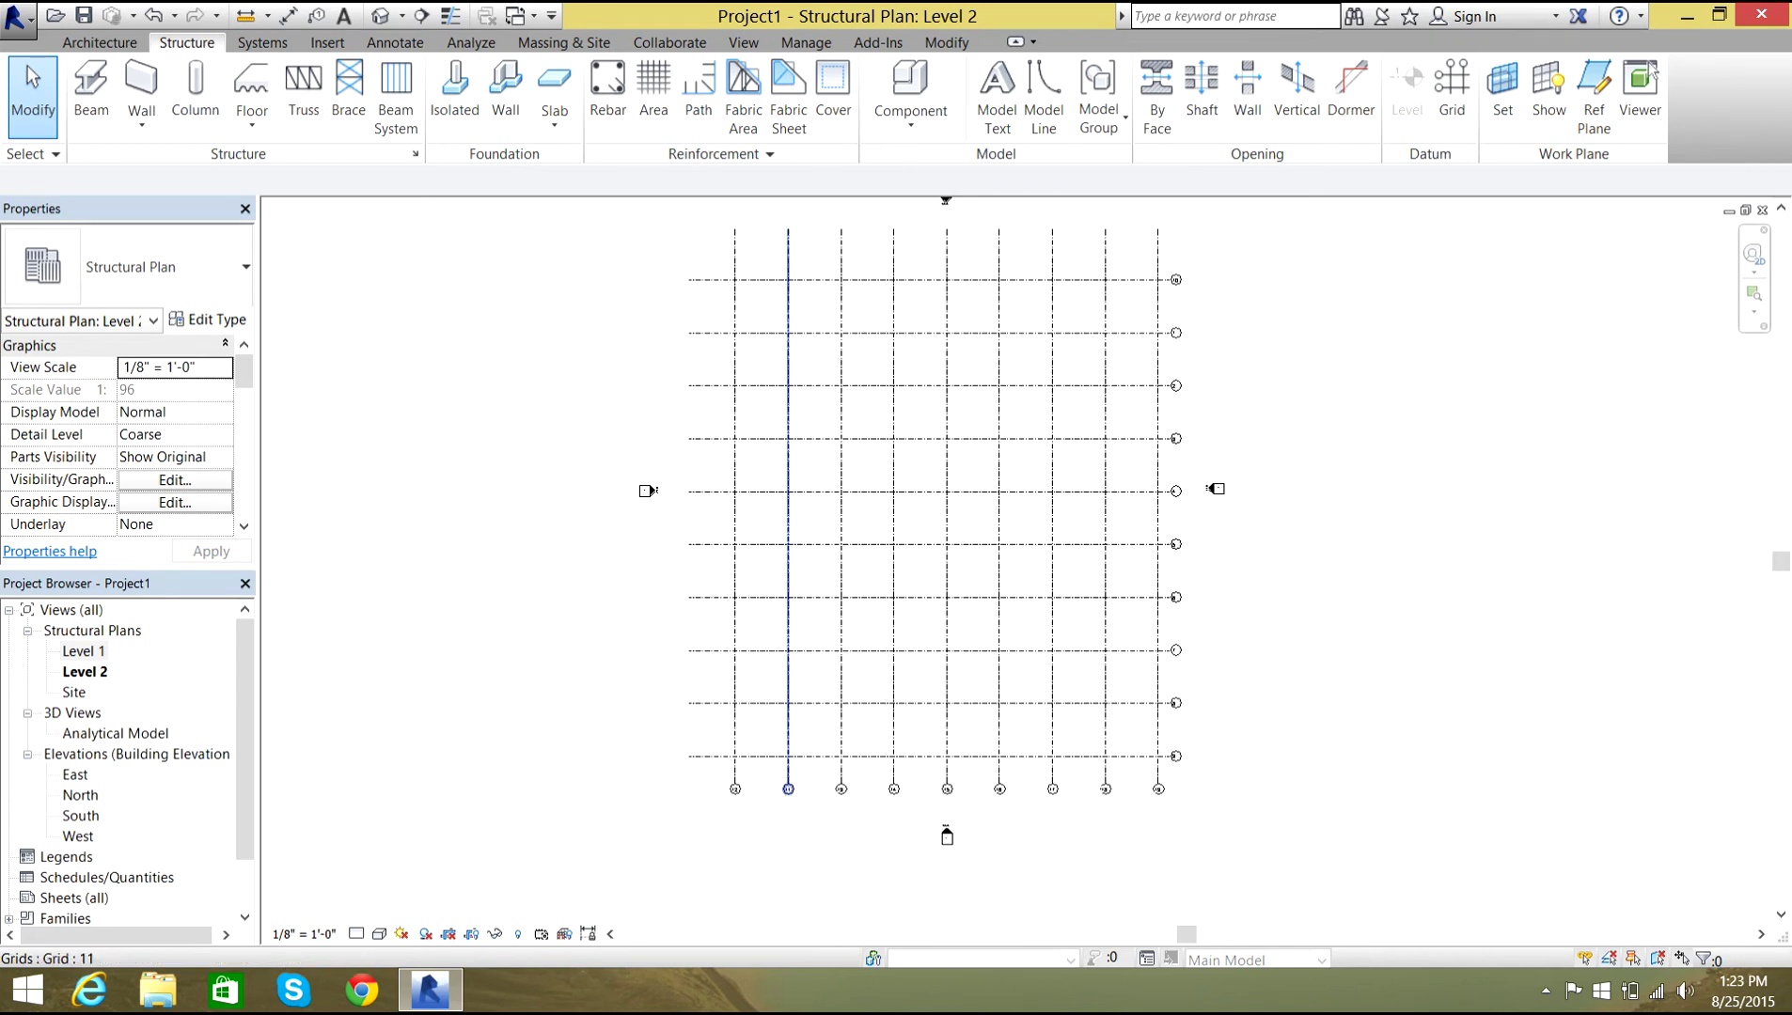
left_click_drag(245, 738, 245, 770)
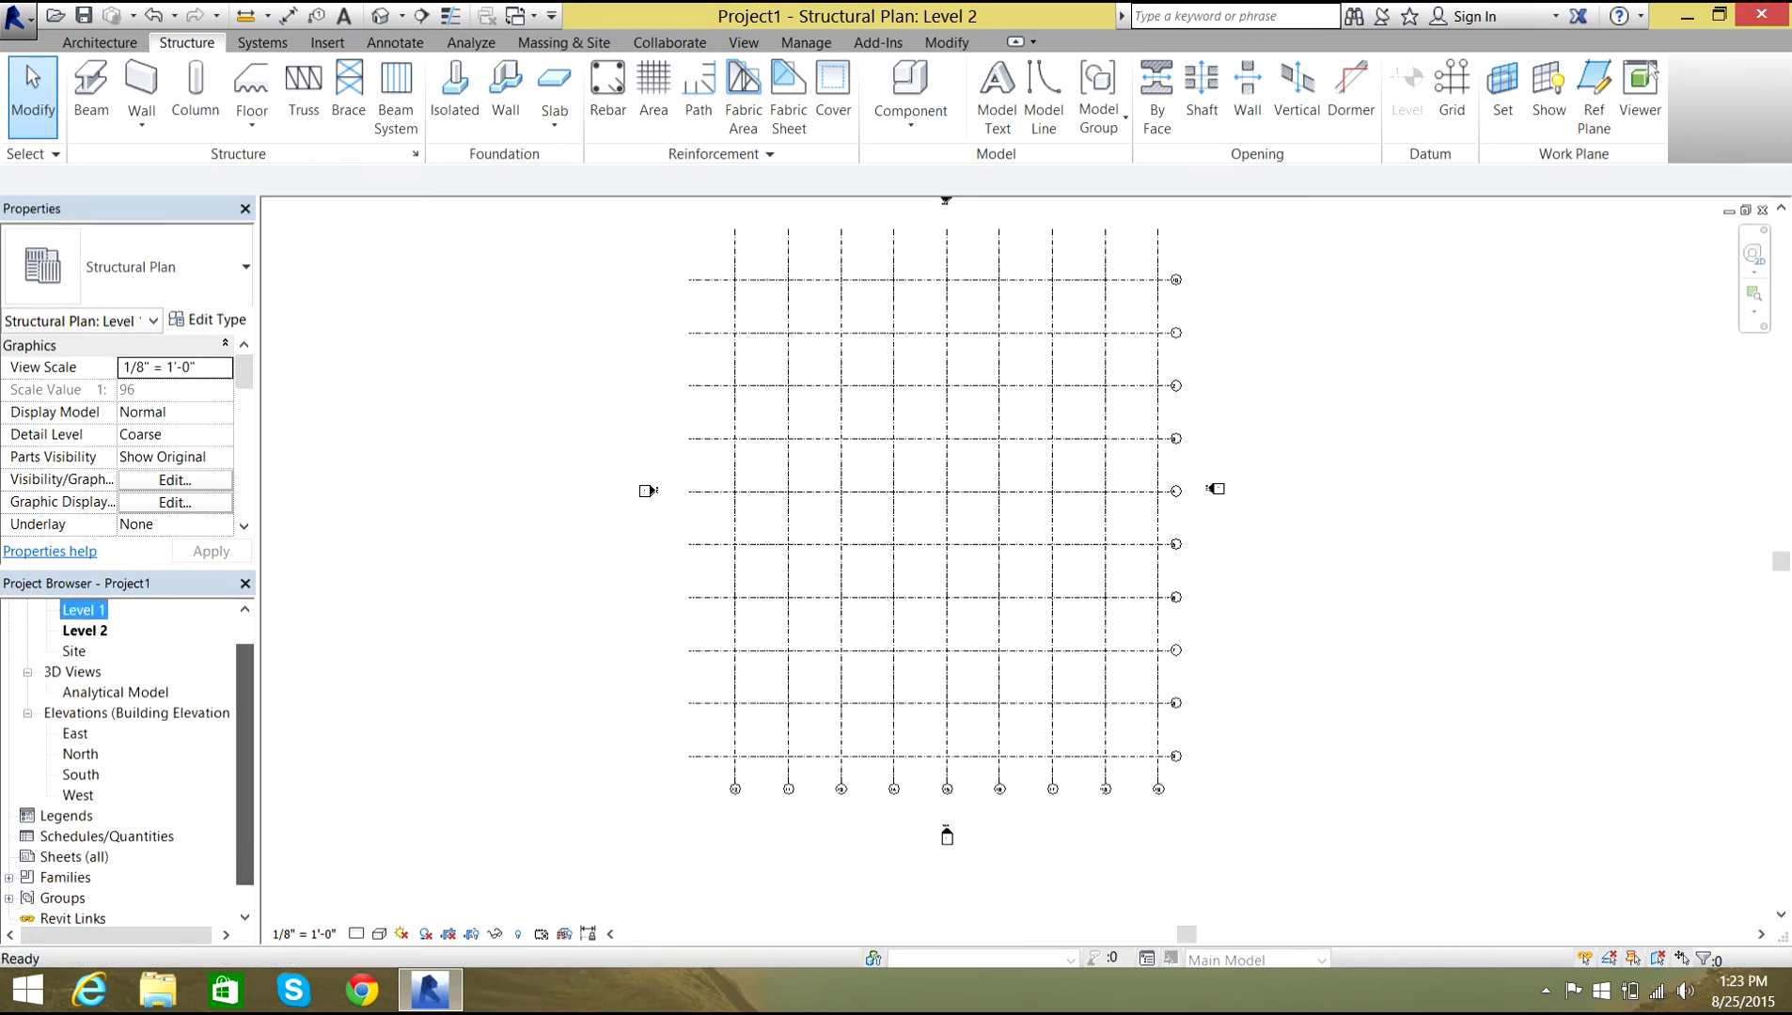
left_click(81, 775)
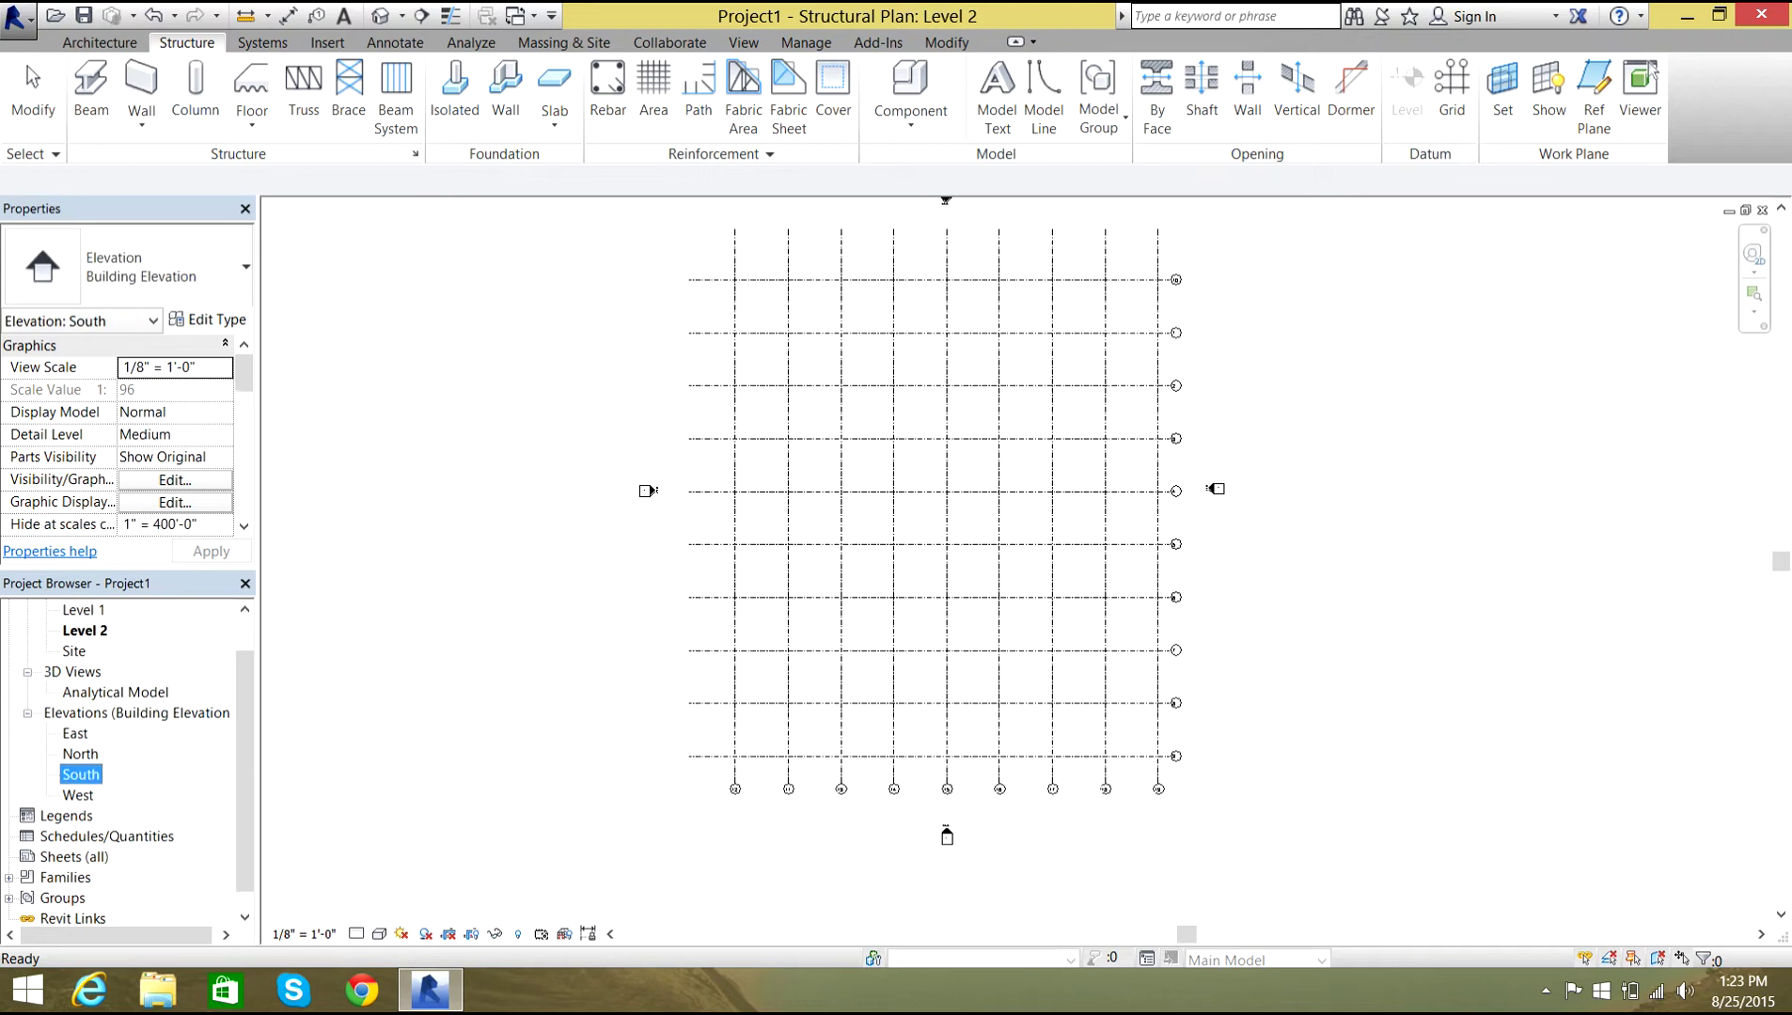
double_click(79, 774)
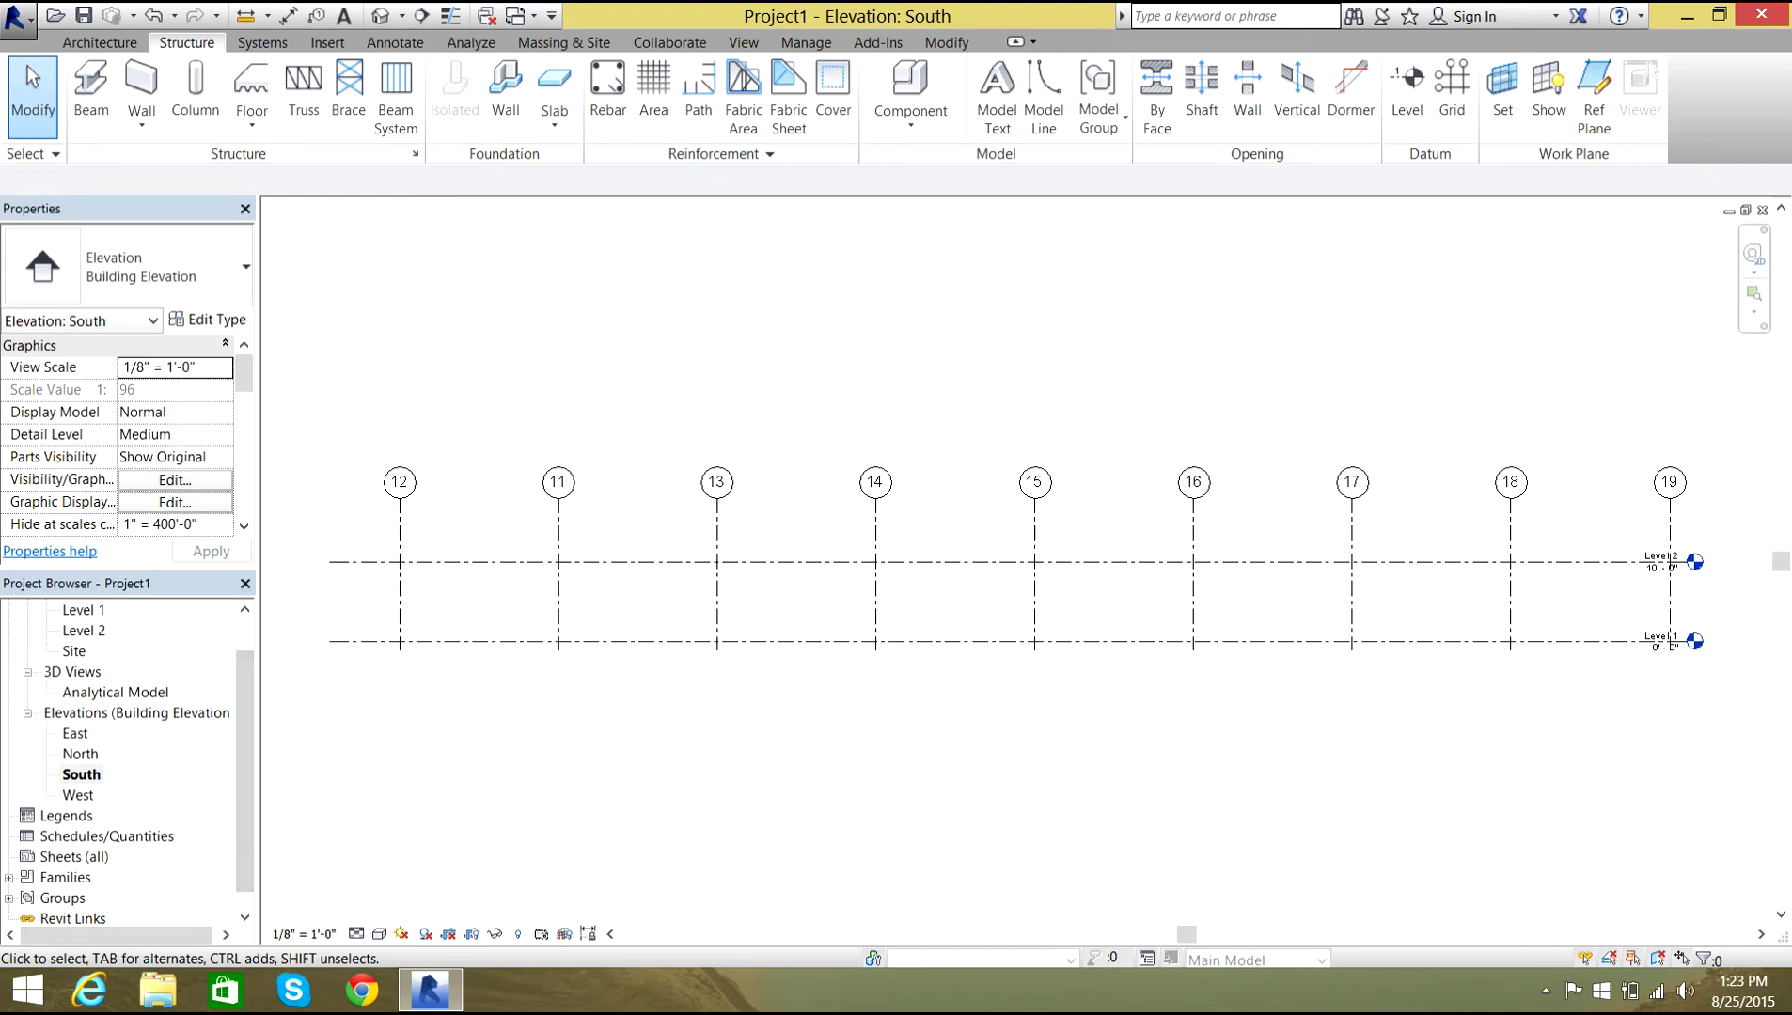
Open the Level 1 structural plan and select vertical grid line 11 by its bubble.
left_click_drag(245, 752, 244, 716)
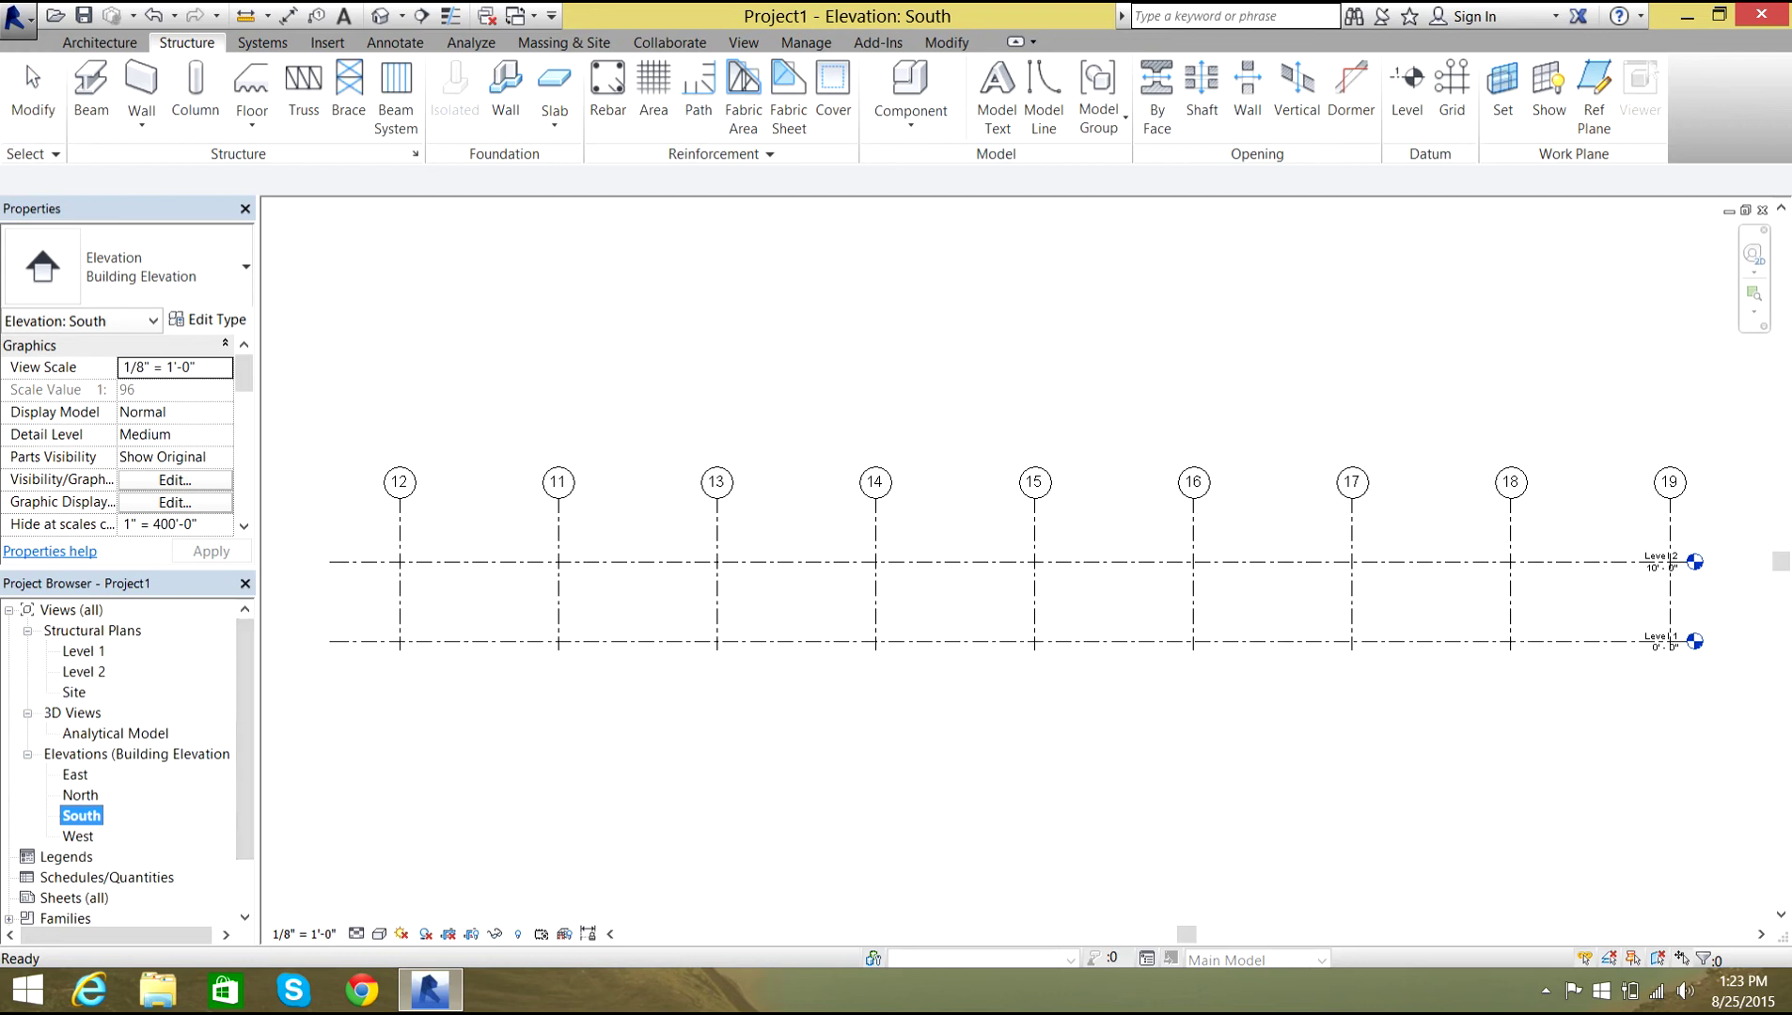
double_click(83, 651)
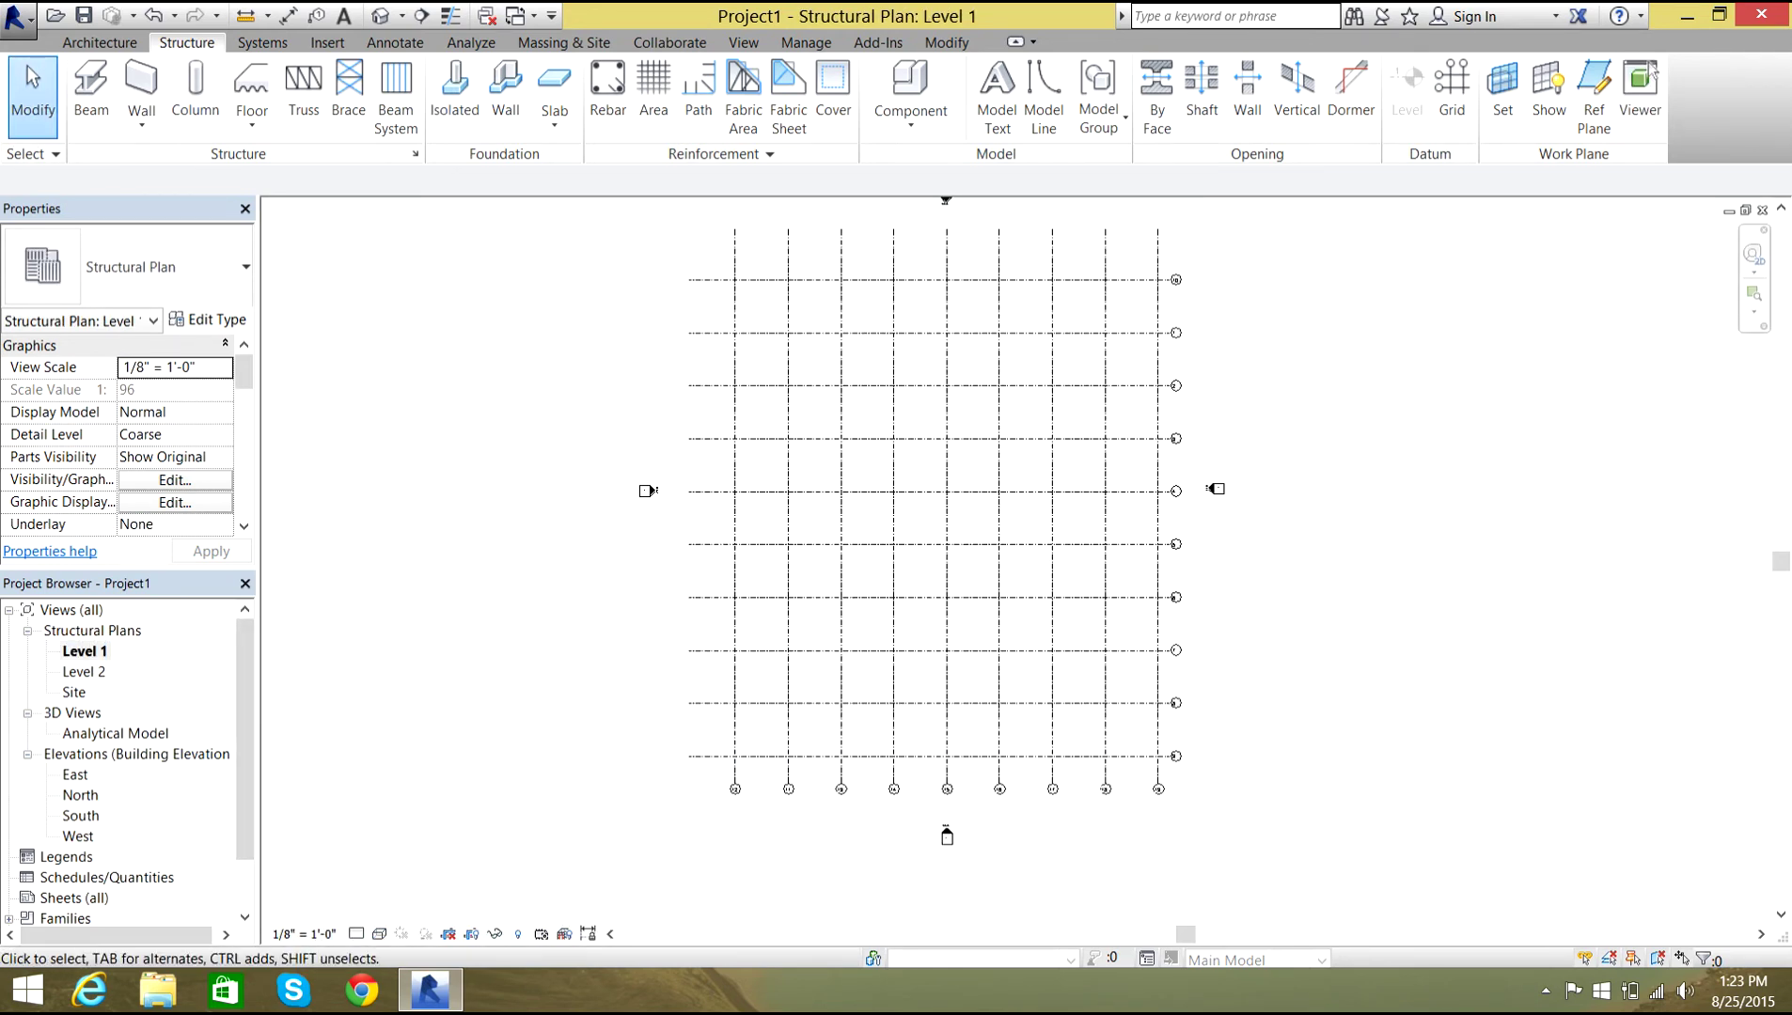
scroll(779, 757, "up", 3)
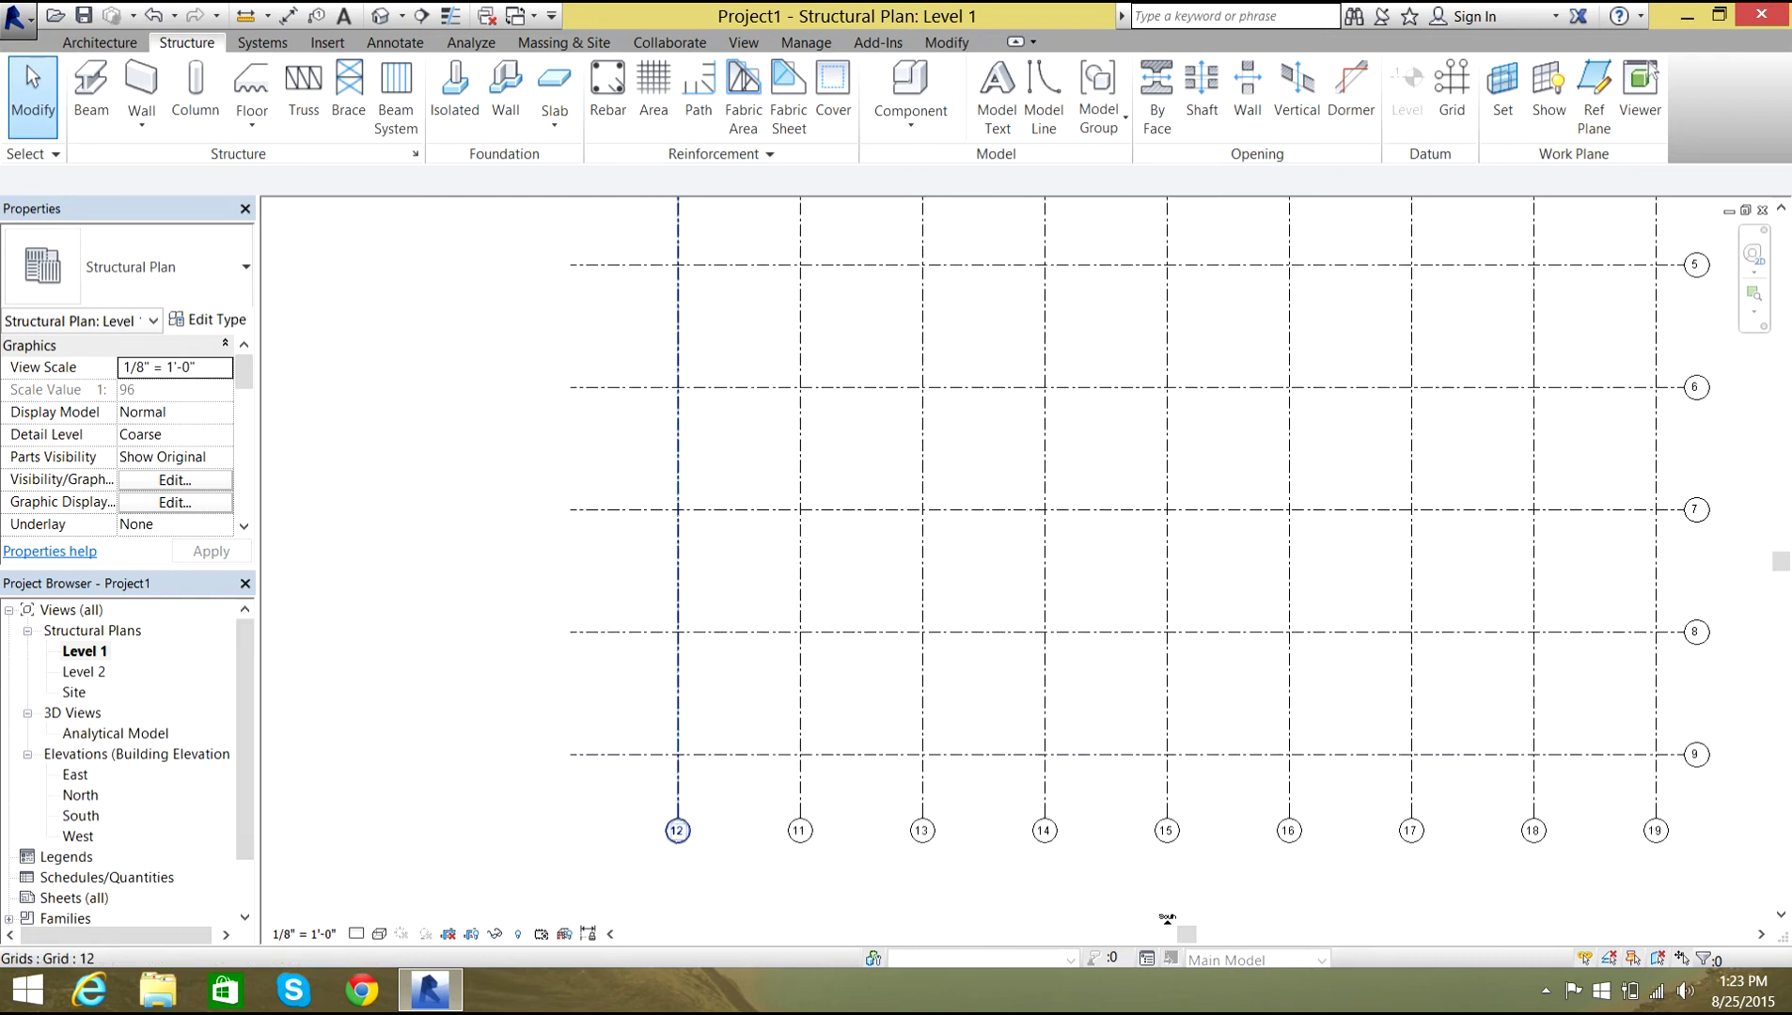
left_click(678, 839)
scroll(682, 851, "up", 4)
left_click(1038, 780)
scroll(1036, 790, "up", 1)
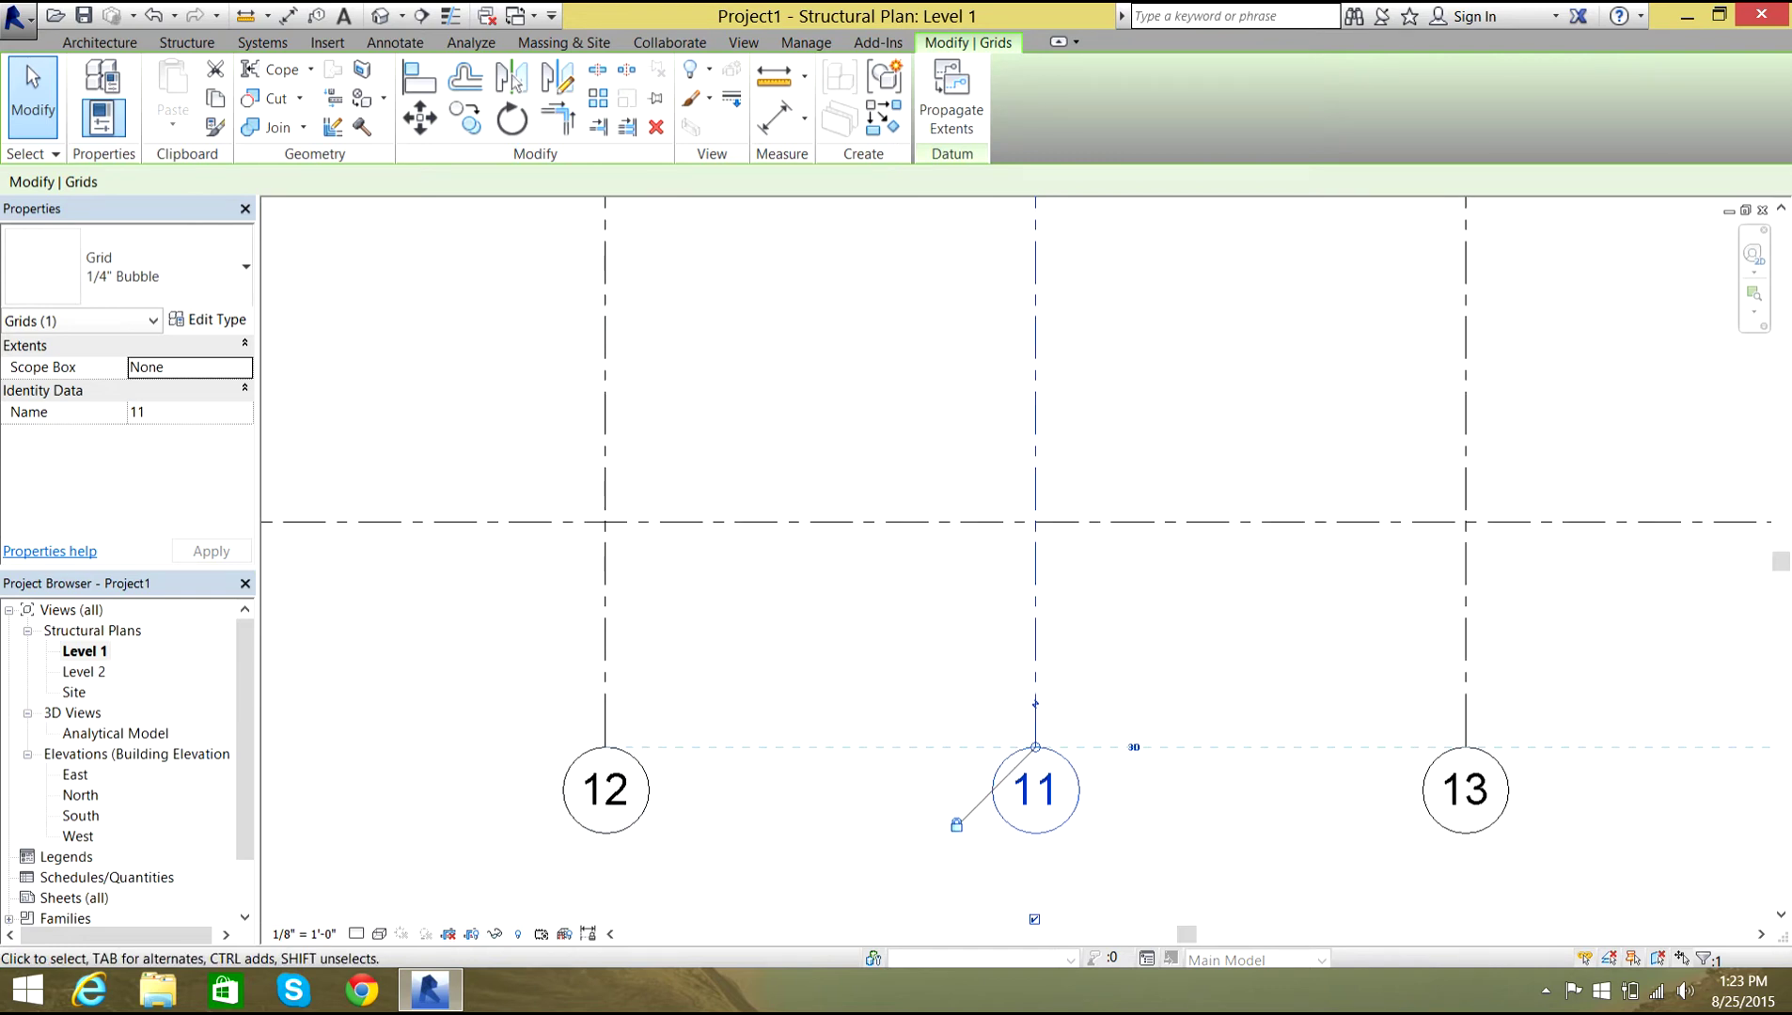
Examine the bubble numbering and spacing of the grid lines across the Level 1 plan.
scroll(1144, 739, "up", 3)
scroll(894, 664, "down", 10)
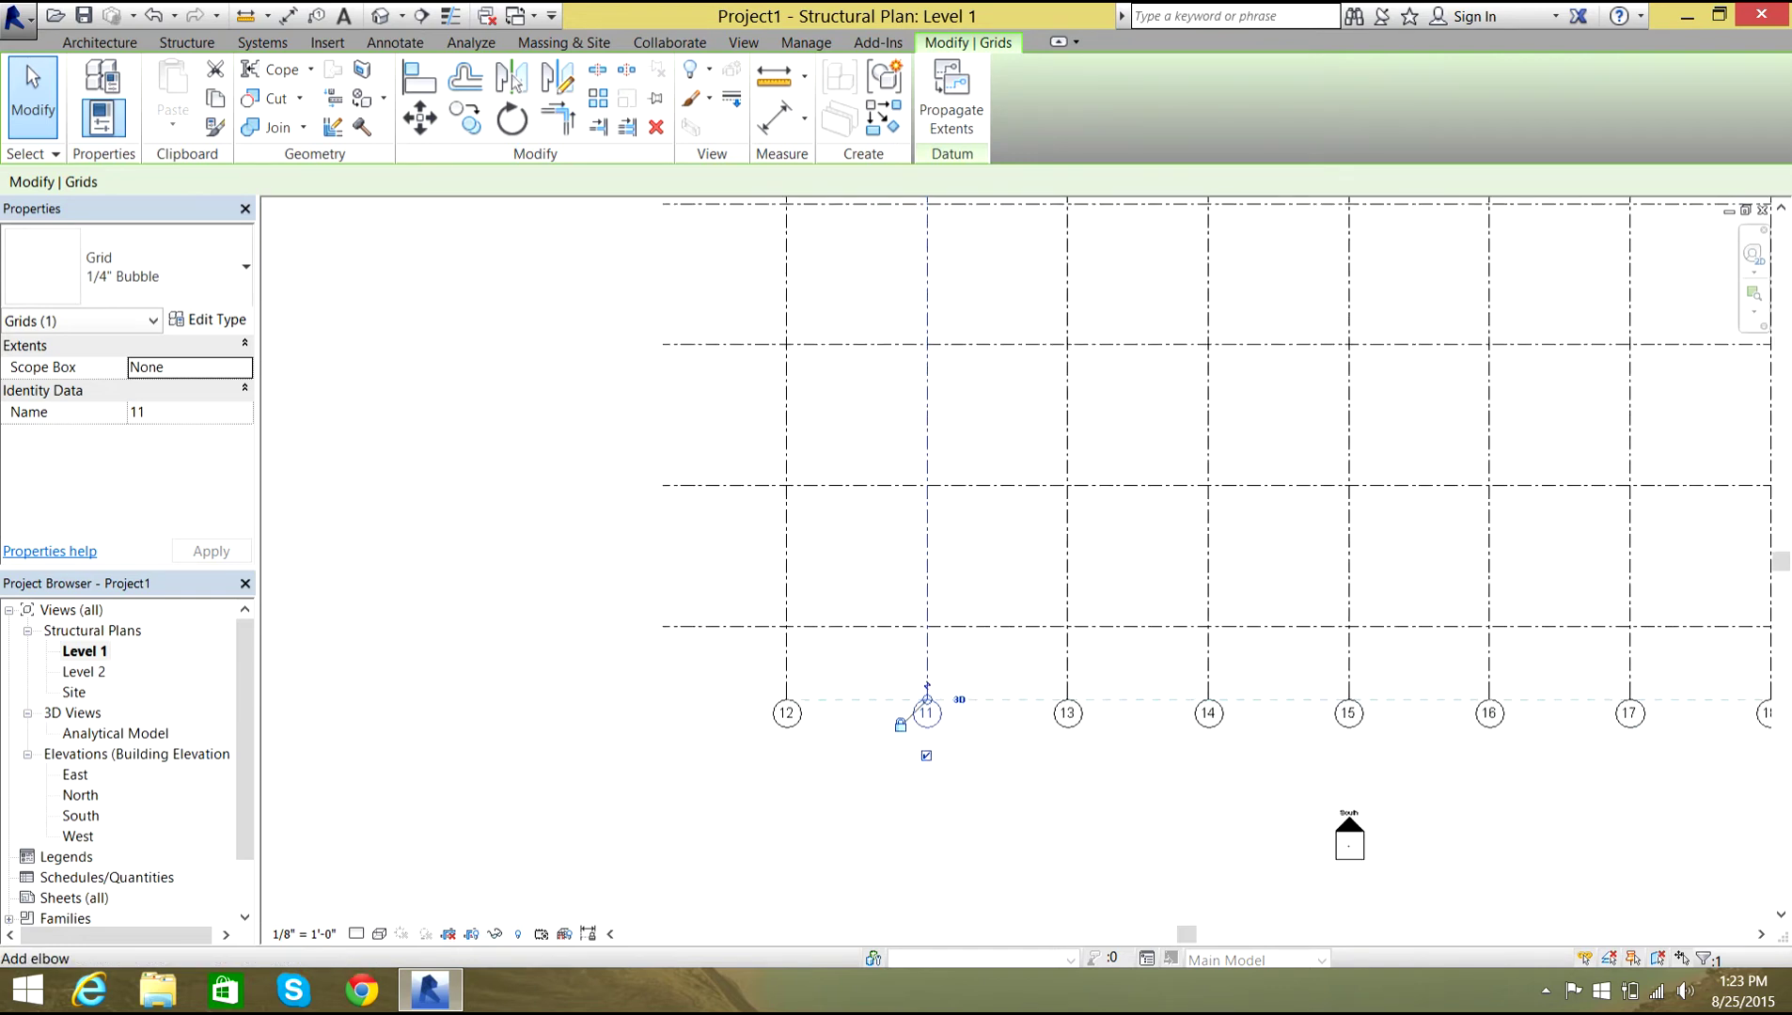
scroll(1181, 395, "up", 7)
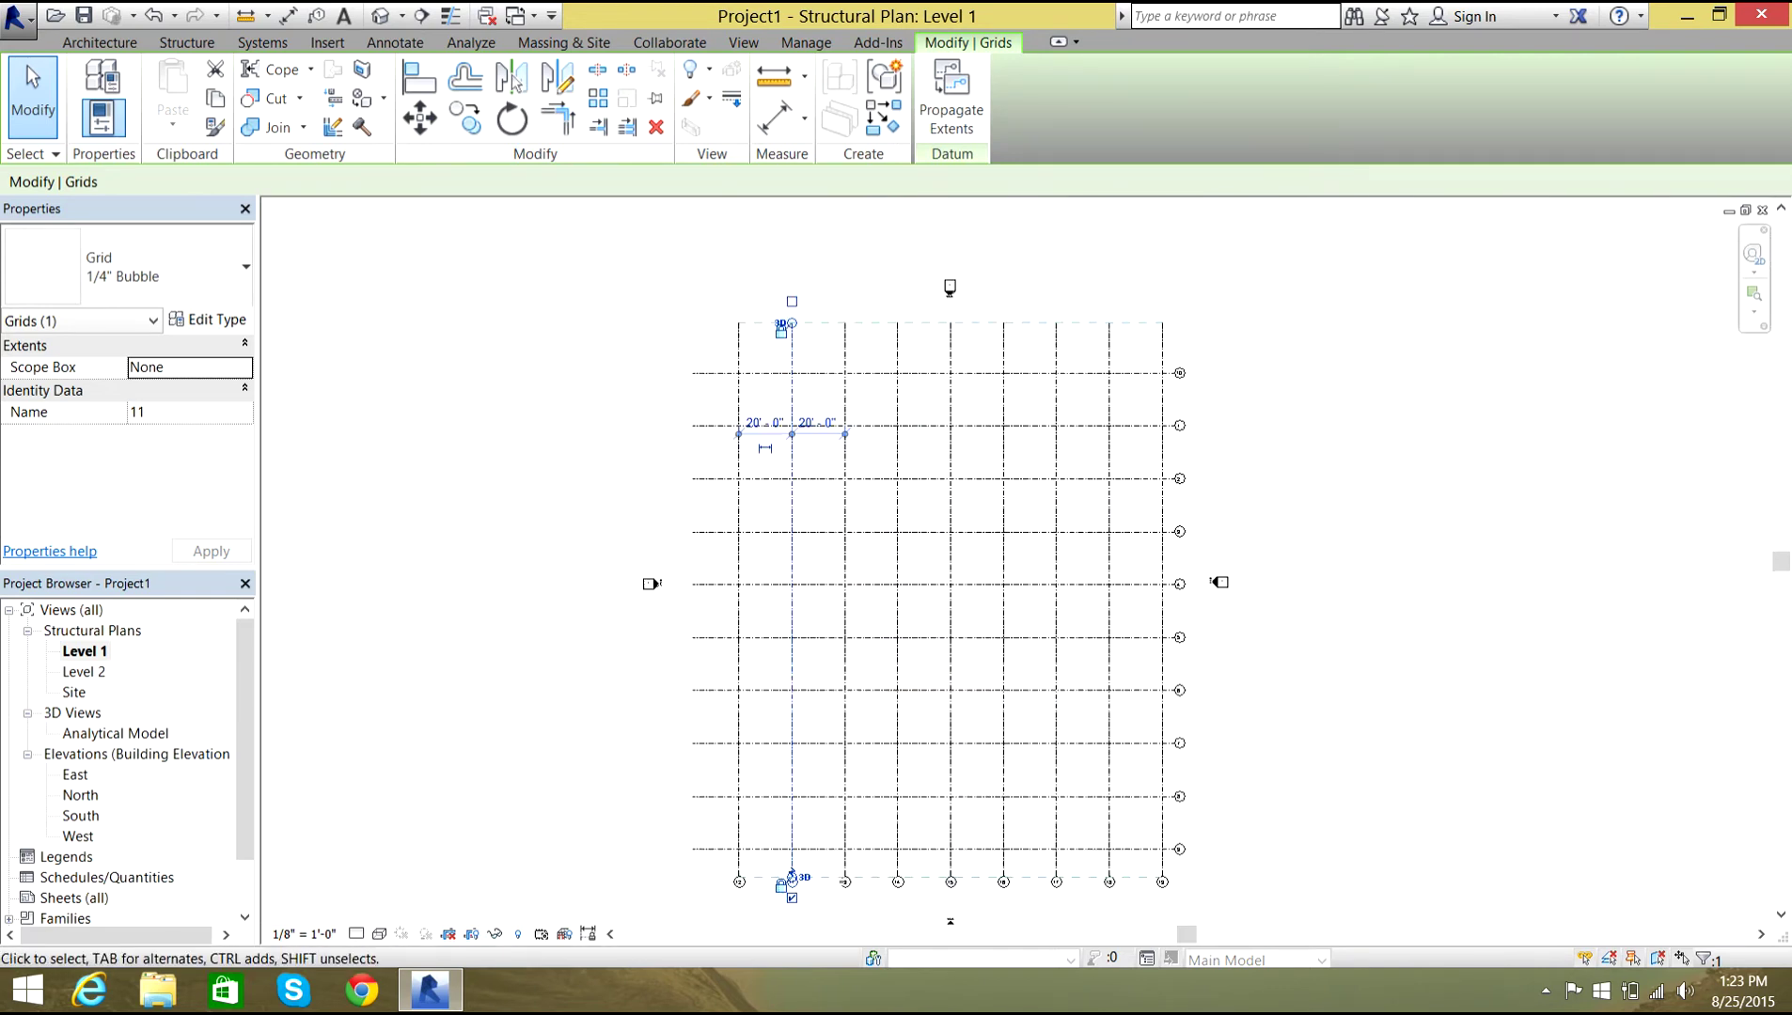
scroll(1221, 508, "down", 2)
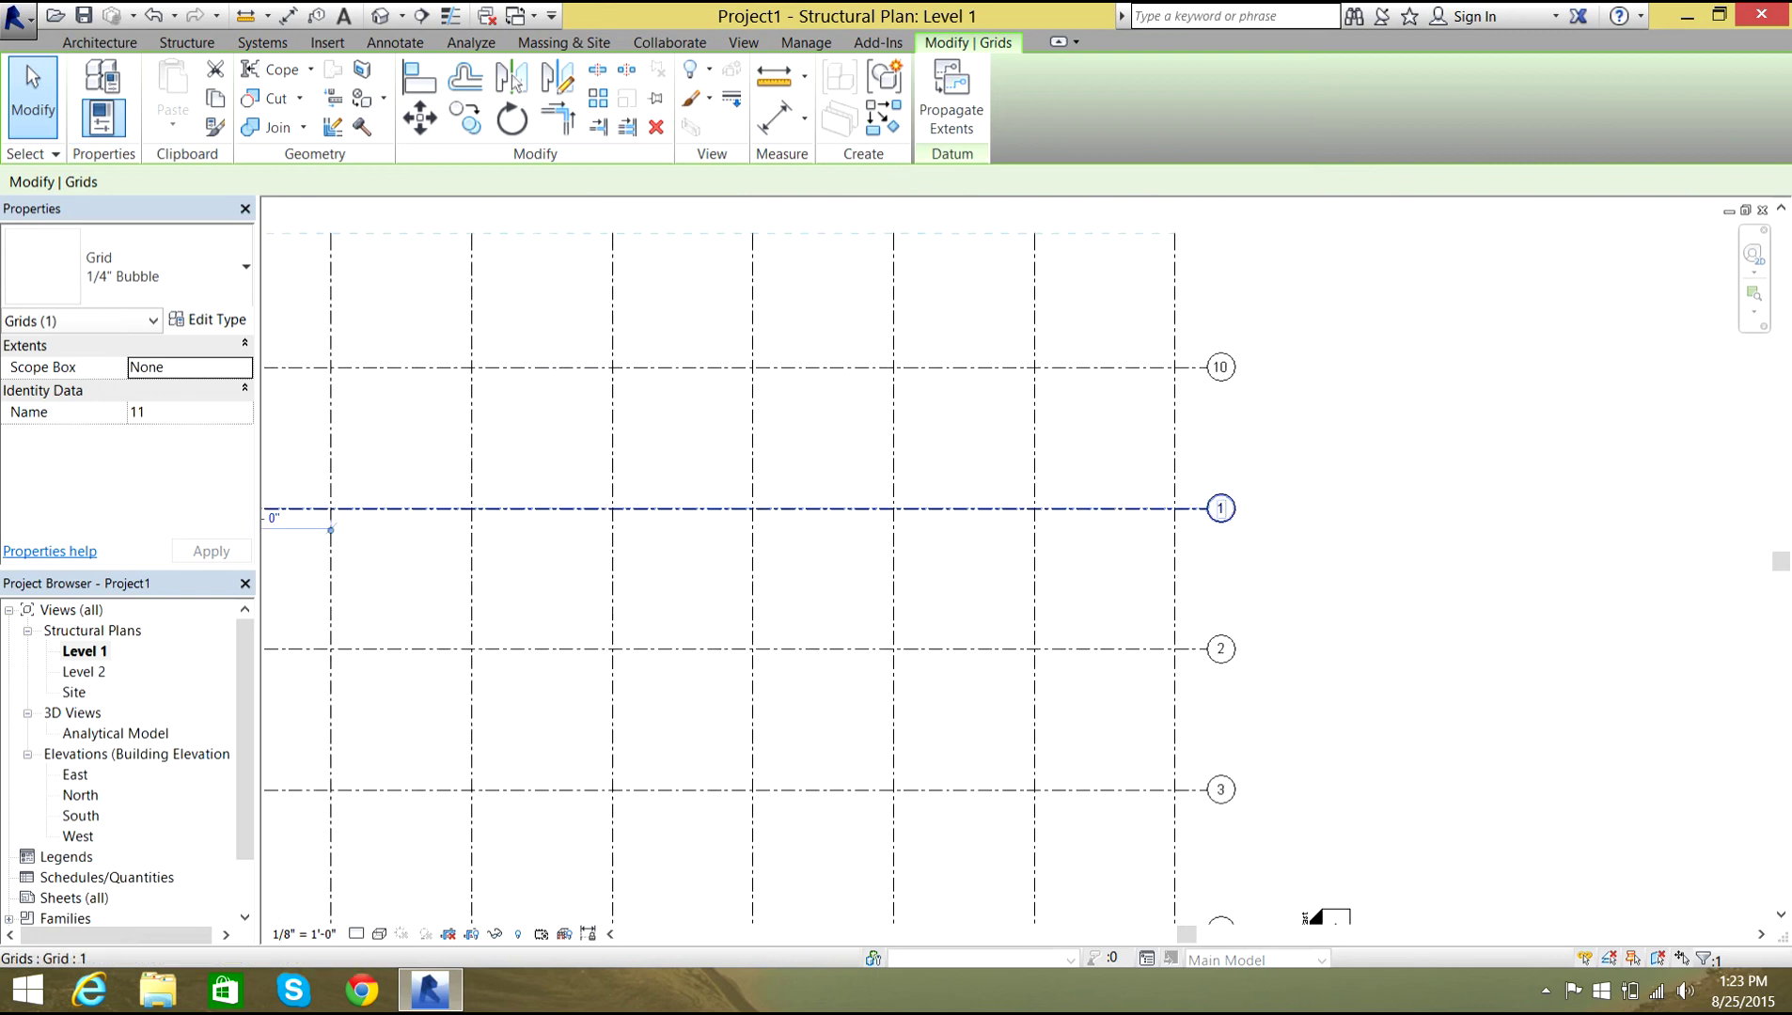
scroll(1222, 687, "down", 7)
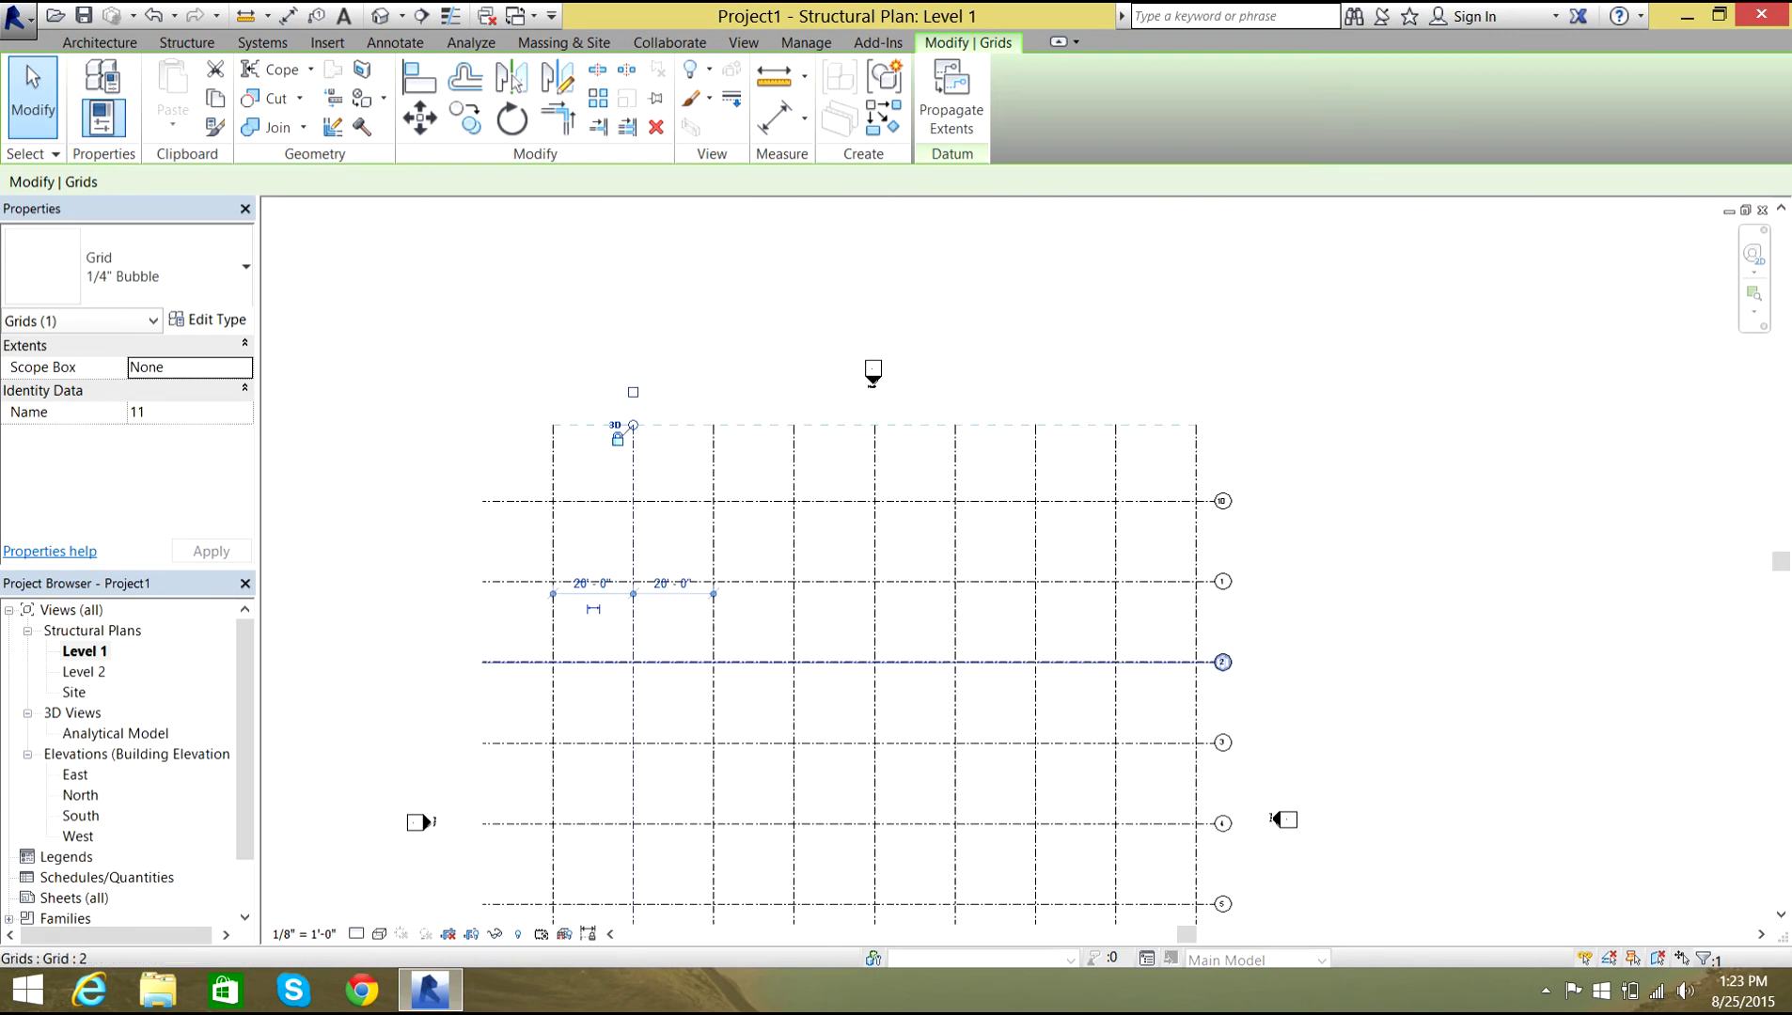
scroll(1221, 837, "down", 2)
middle_click_drag(1221, 837, 1145, 679)
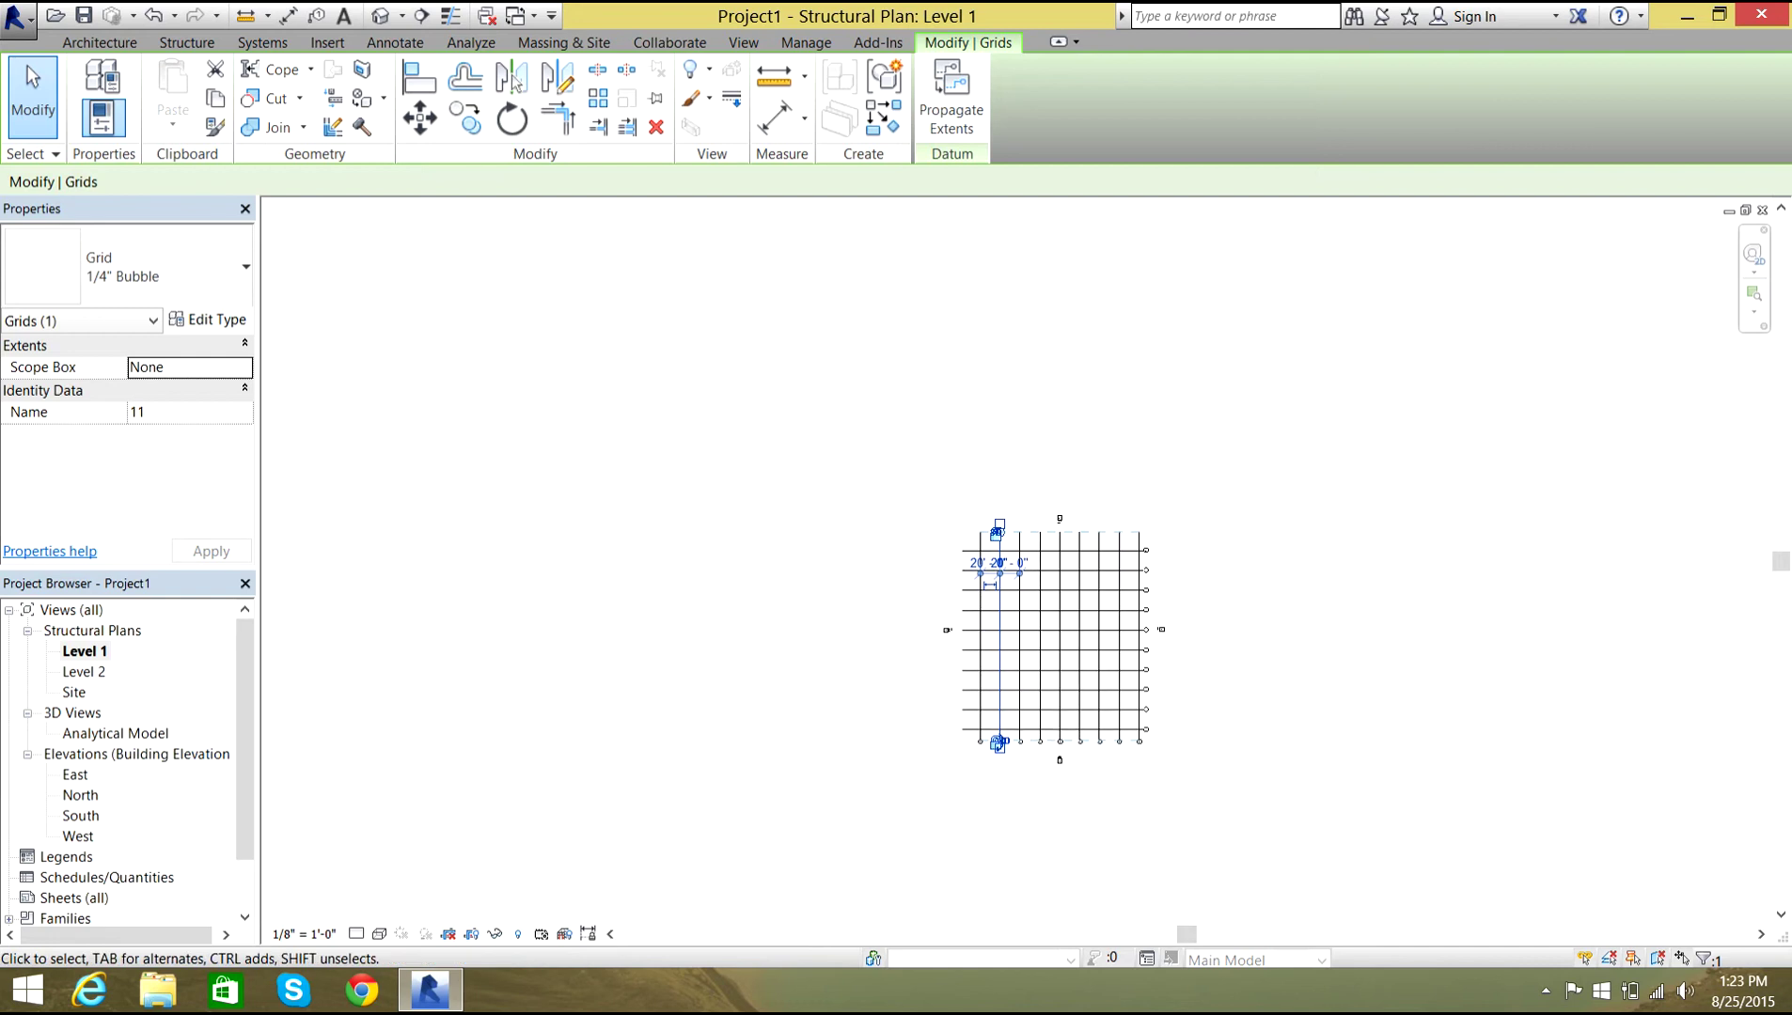
Select horizontal grid line 1, open its bubble name for editing and confirm the name 1.
scroll(1162, 639, "up", 5)
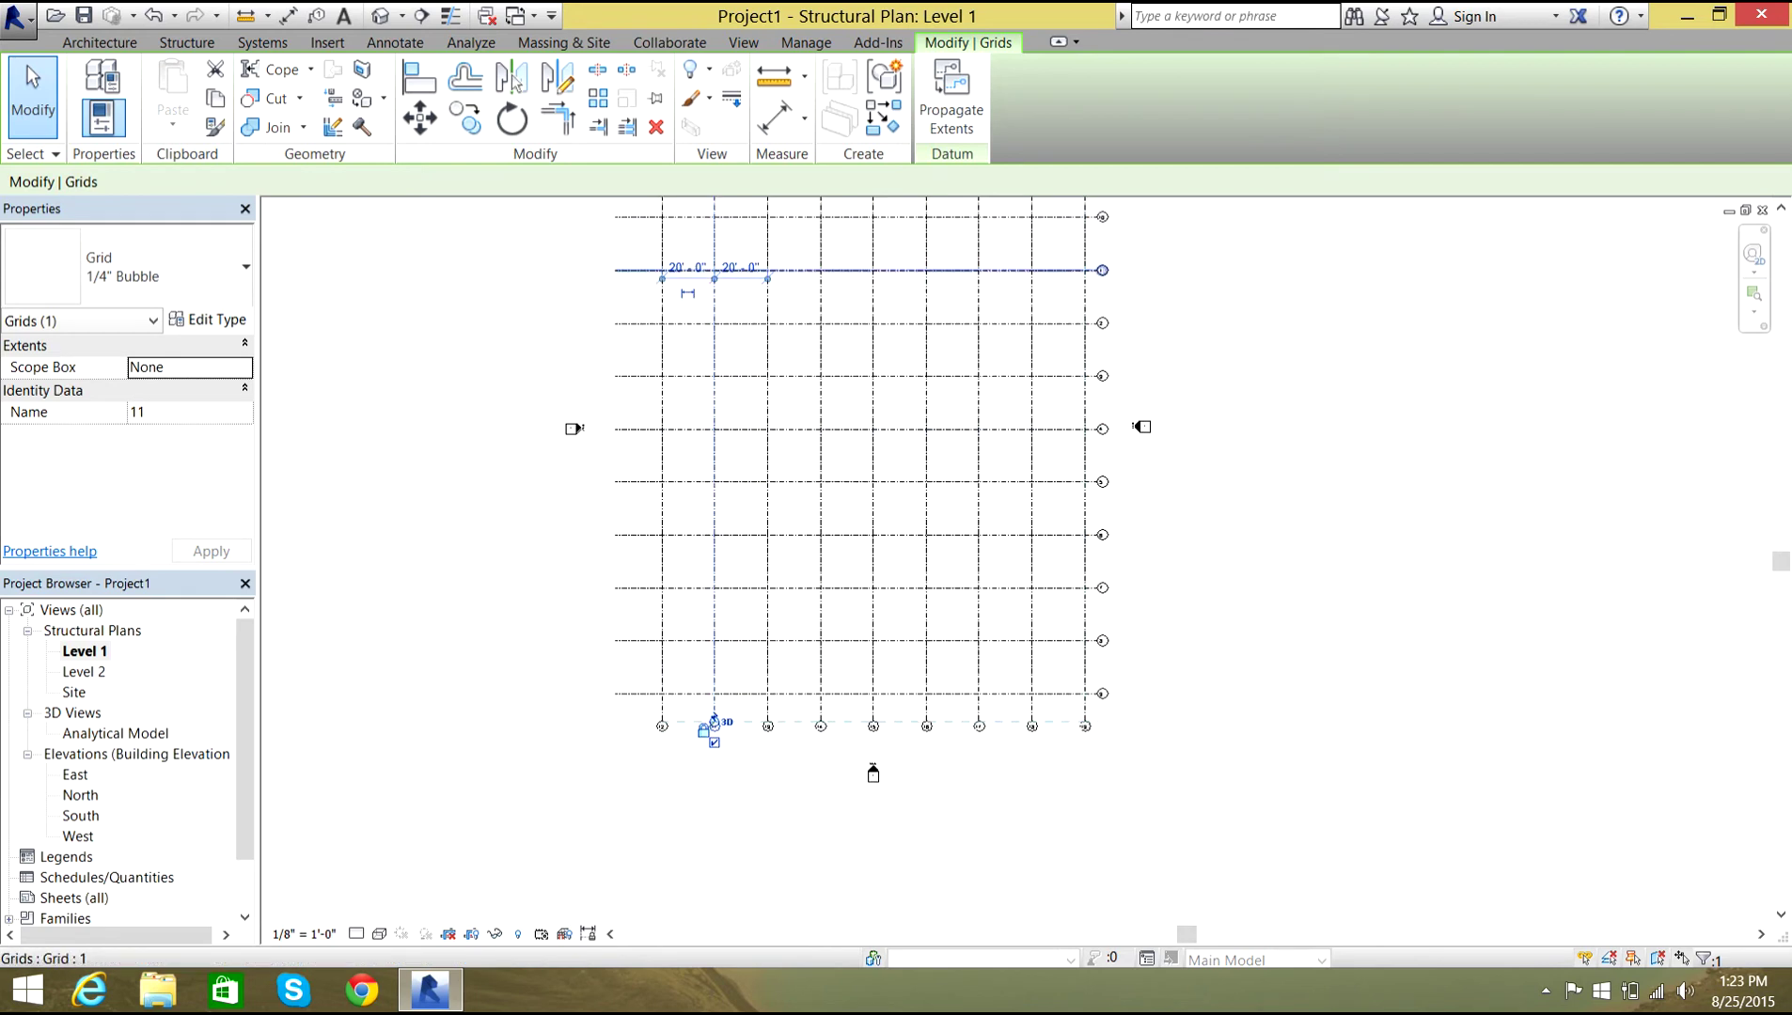
scroll(1079, 265, "up", 5)
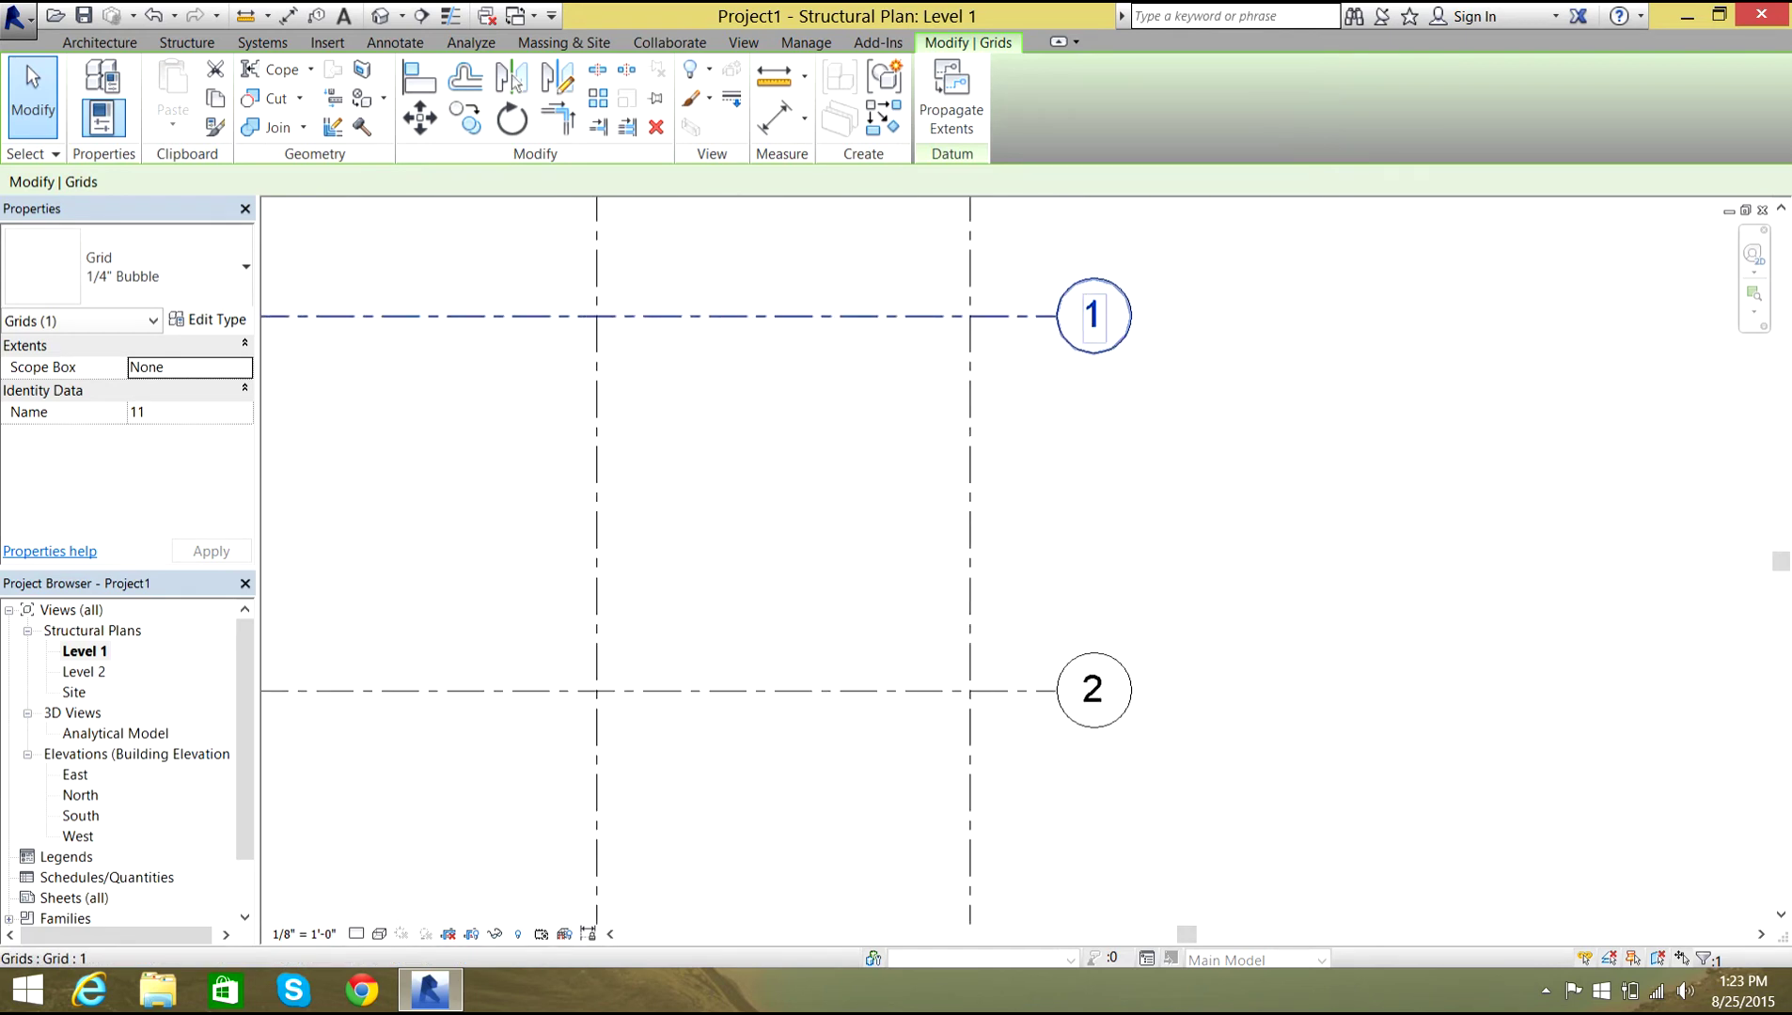
double_click(1092, 316)
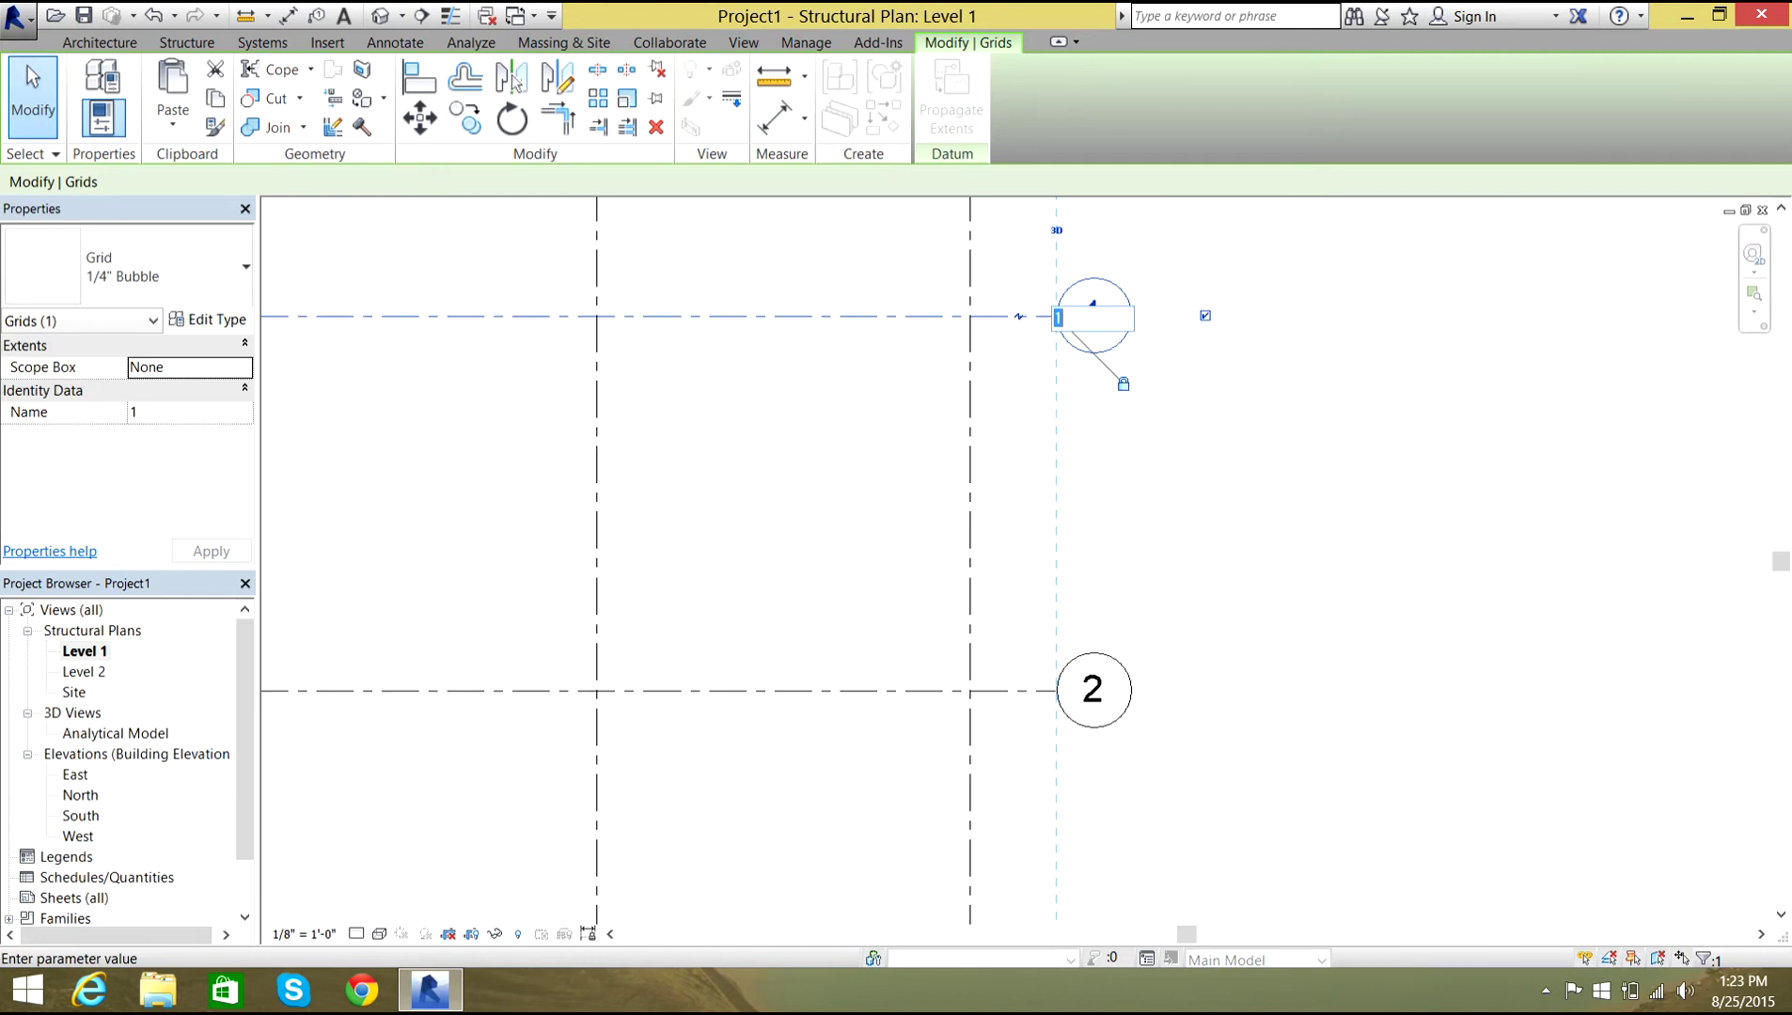
key("Return")
scroll(1213, 376, "down", 5)
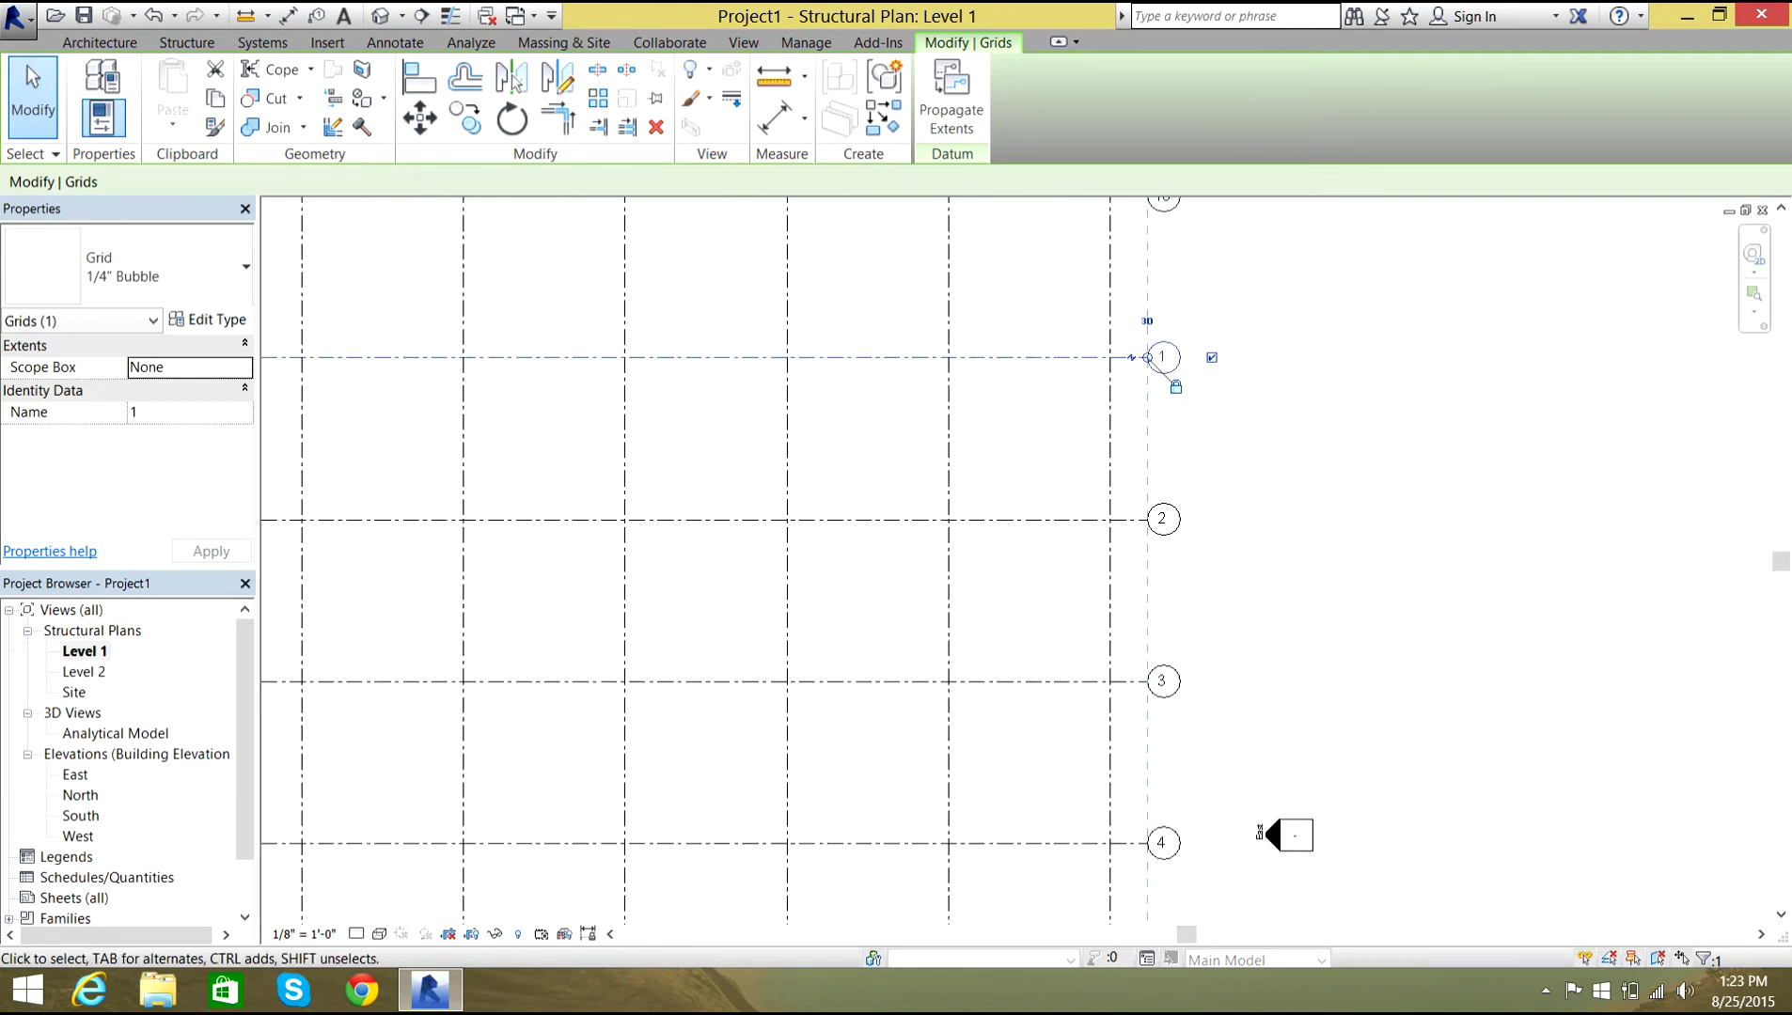
Set the spacing between horizontal grid lines 1 and 2 to 30' using the selected grid's temporary dimension.
scroll(1212, 367, "down", 2)
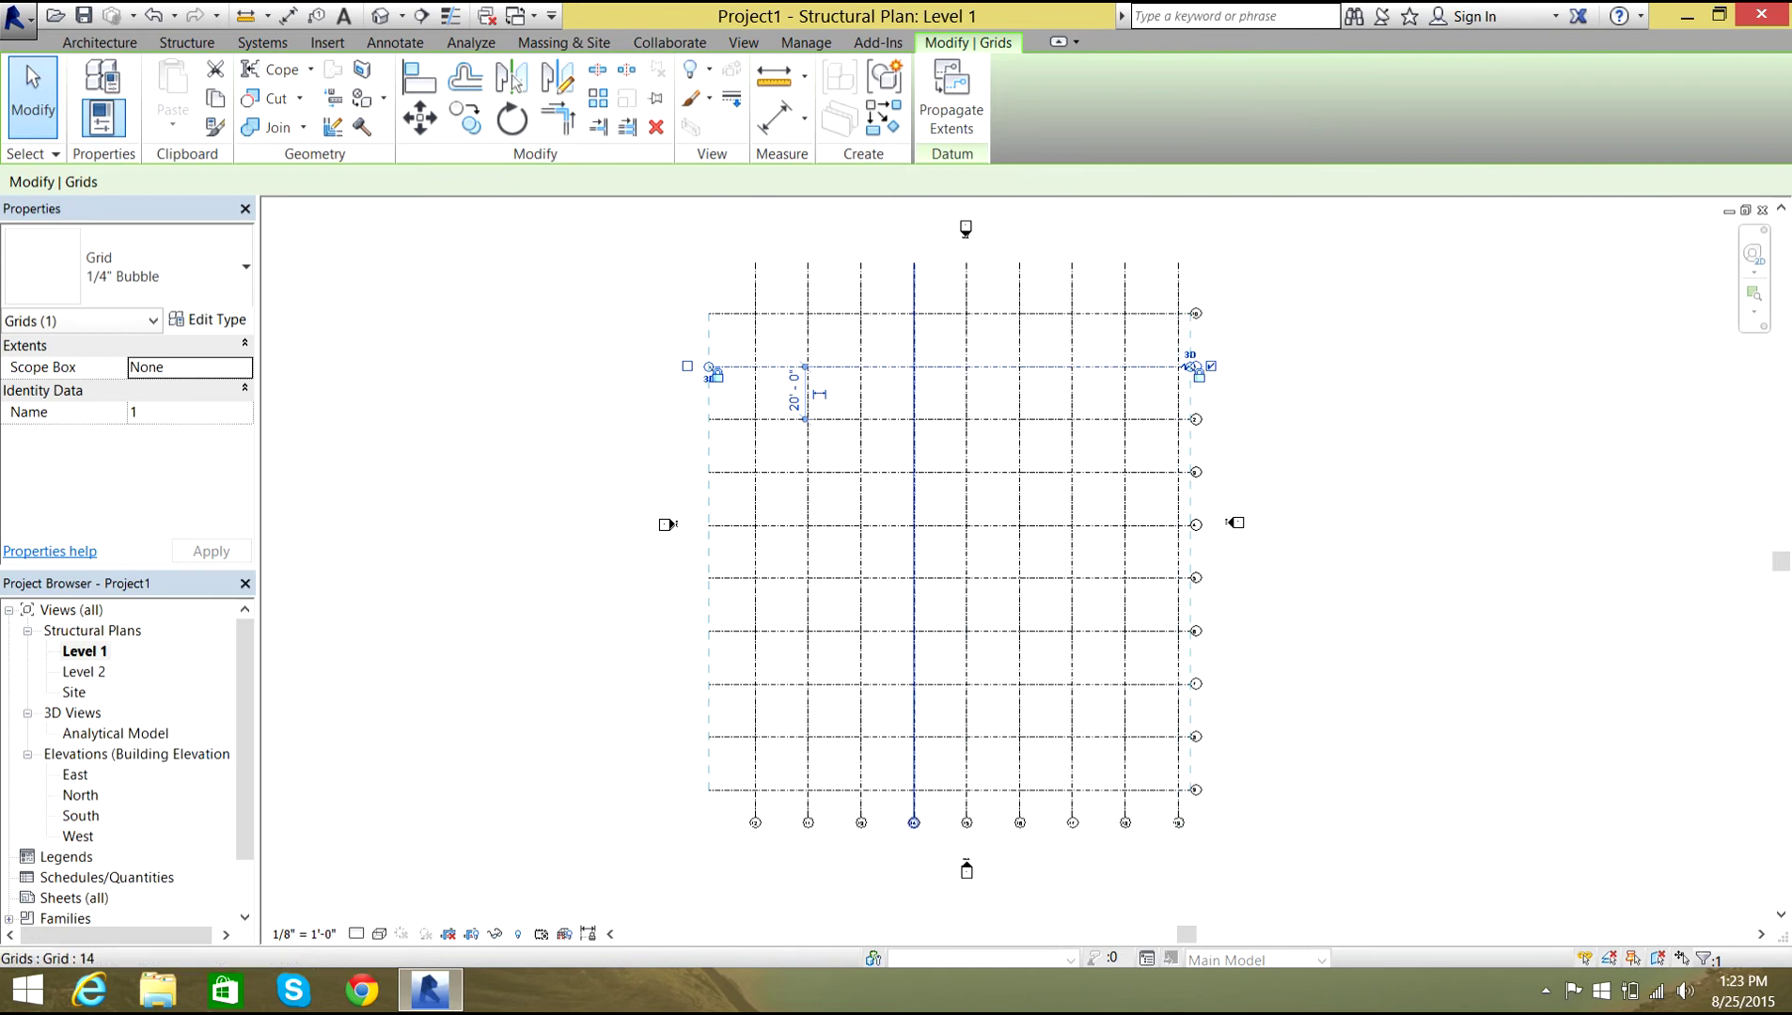
scroll(800, 386, "up", 3)
scroll(800, 384, "up", 4)
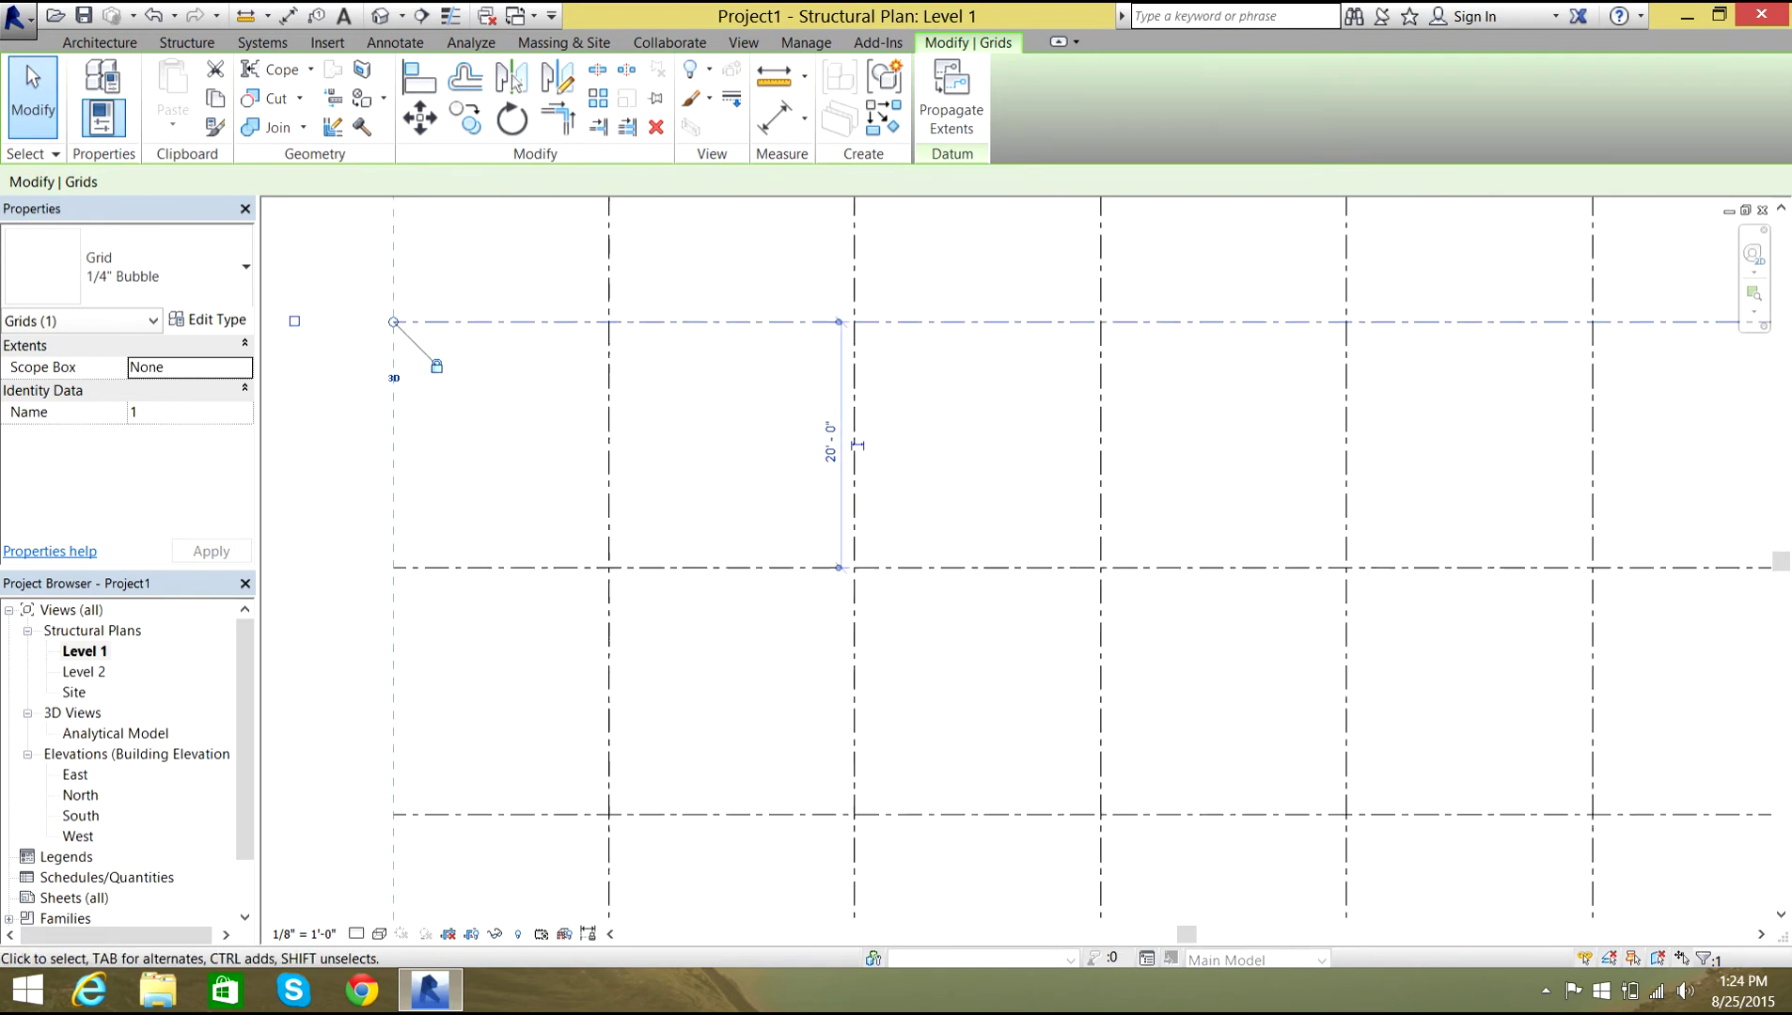
key("Escape")
left_click(890, 488)
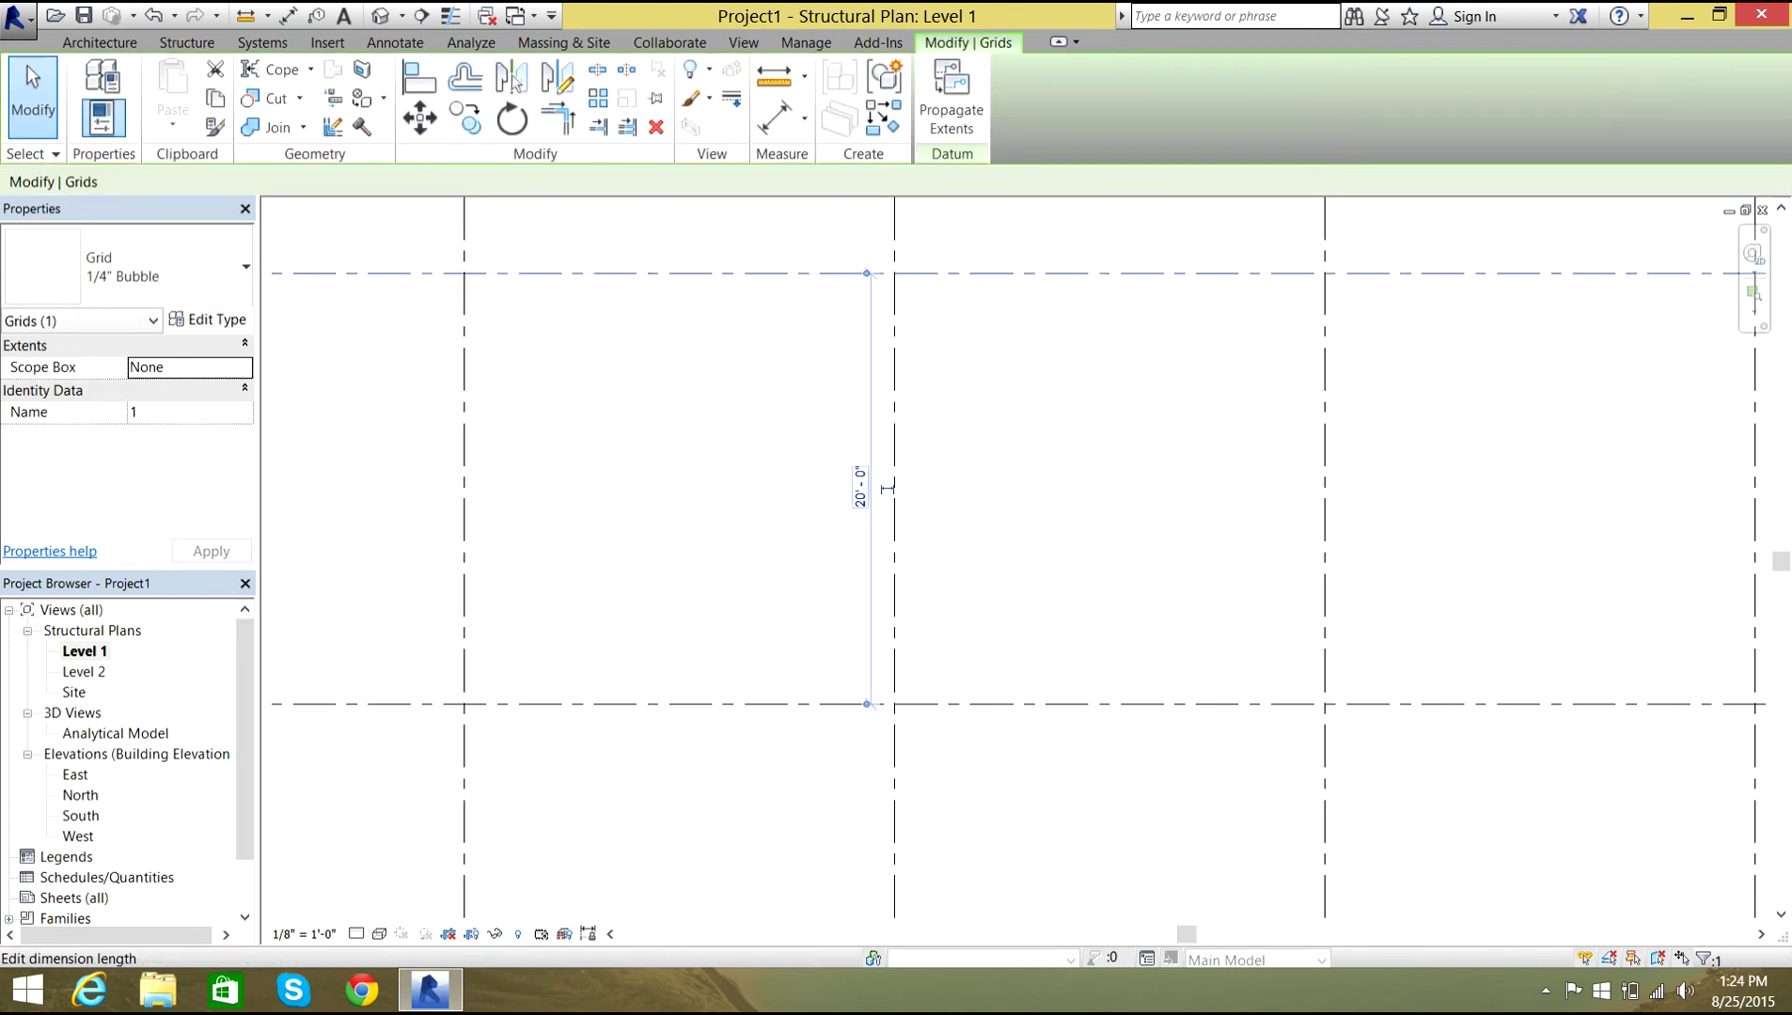
left_click(888, 488)
left_click(856, 491)
key("BackSpace")
type("3")
key("Return")
scroll(760, 535, "down", 7)
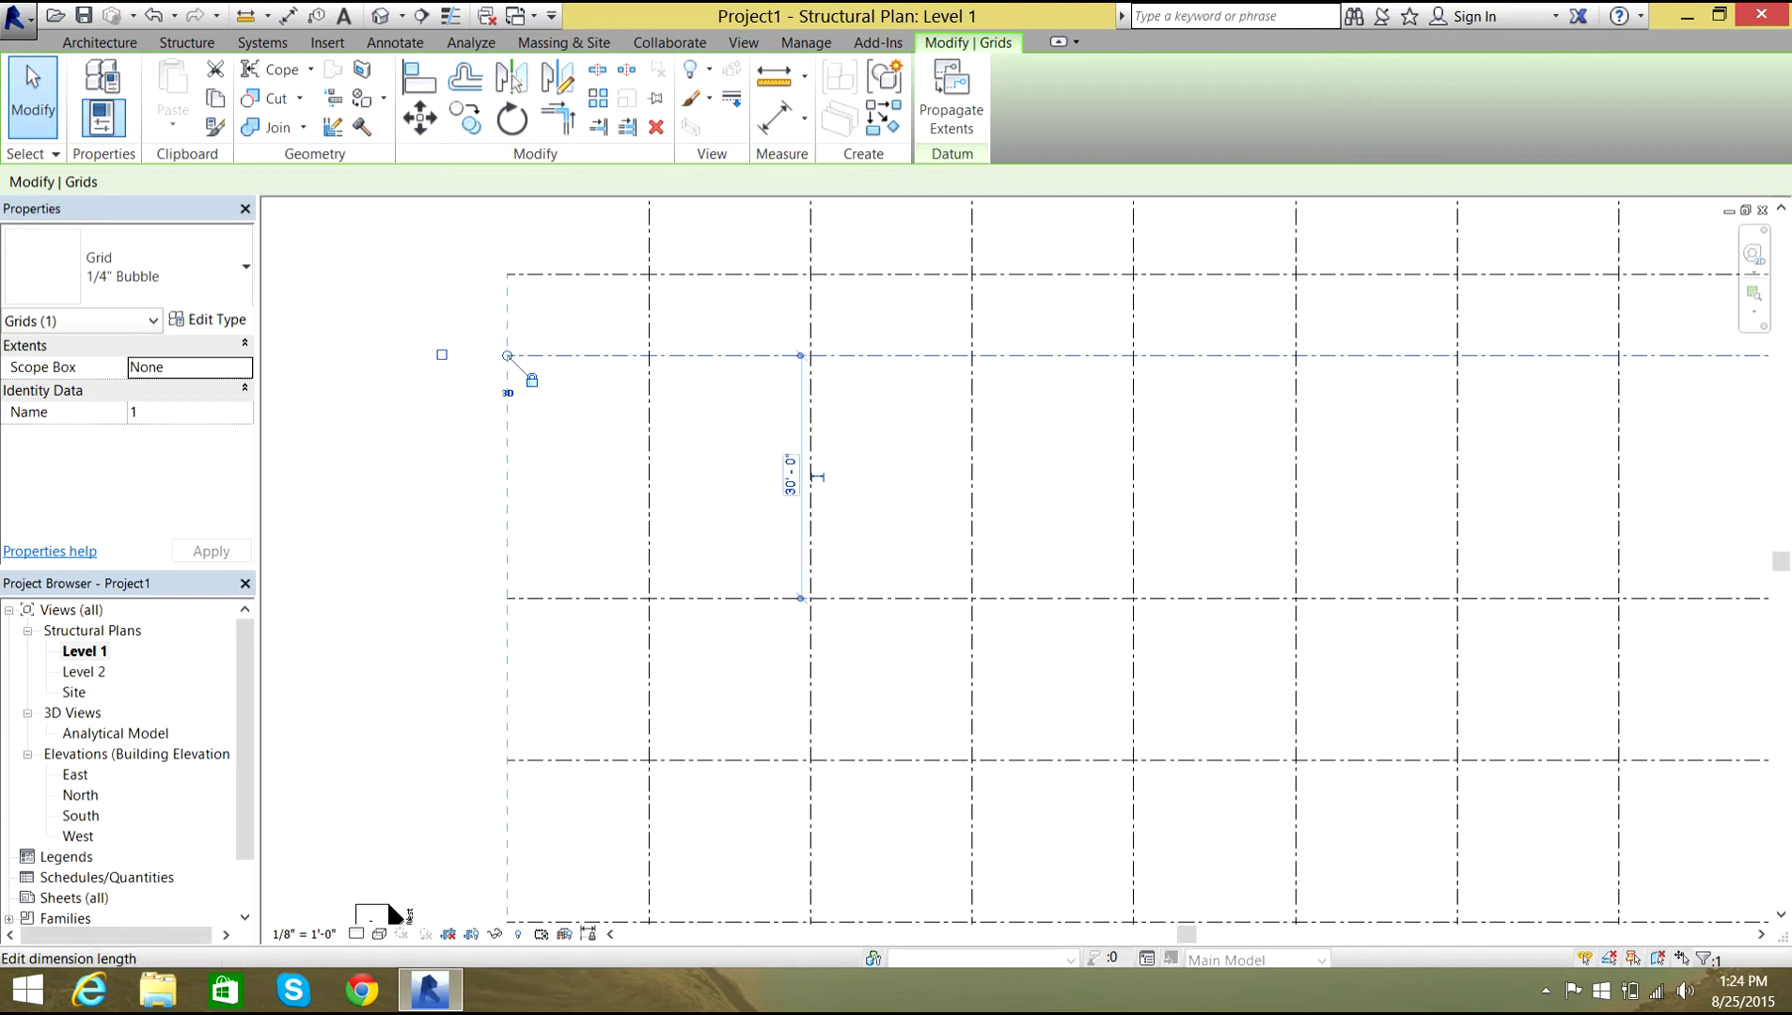
Set the spacing between horizontal grid lines 1 and 2 to 20' with the temporary dimension, and clear the selection.
left_click(790, 476)
left_click(788, 478)
key("BackSpace")
type("2")
key("Return")
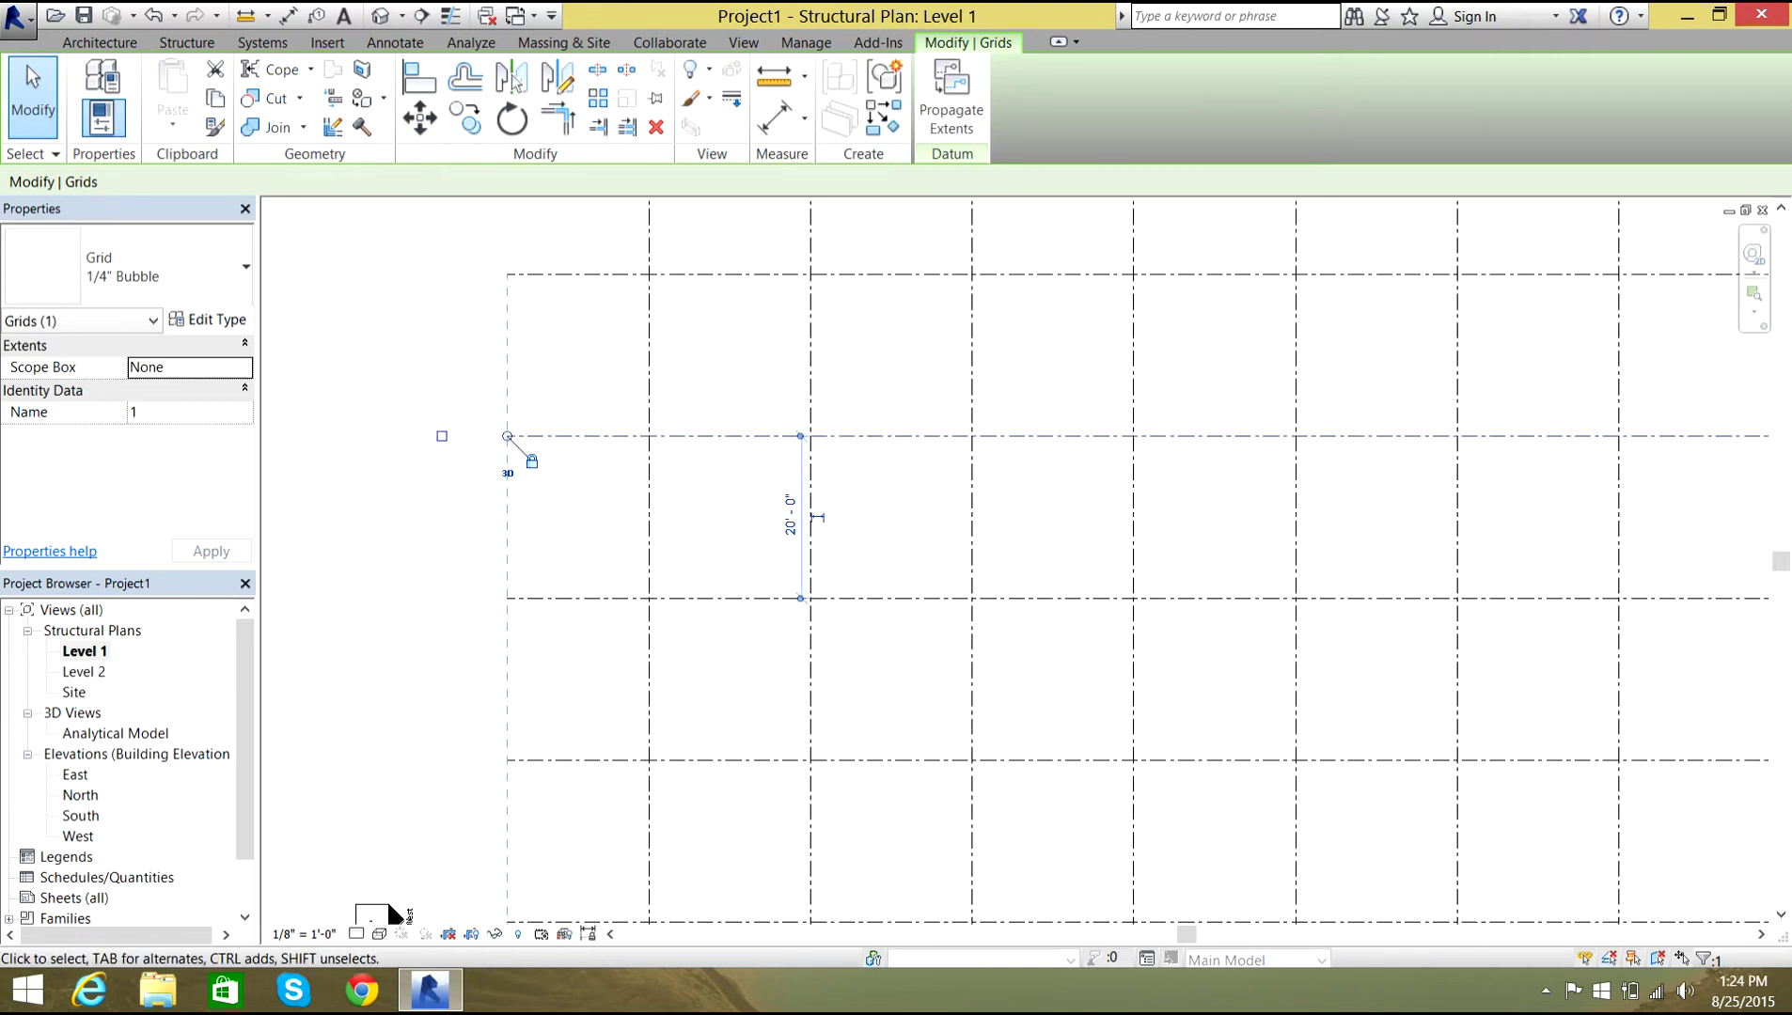
scroll(743, 503, "down", 5)
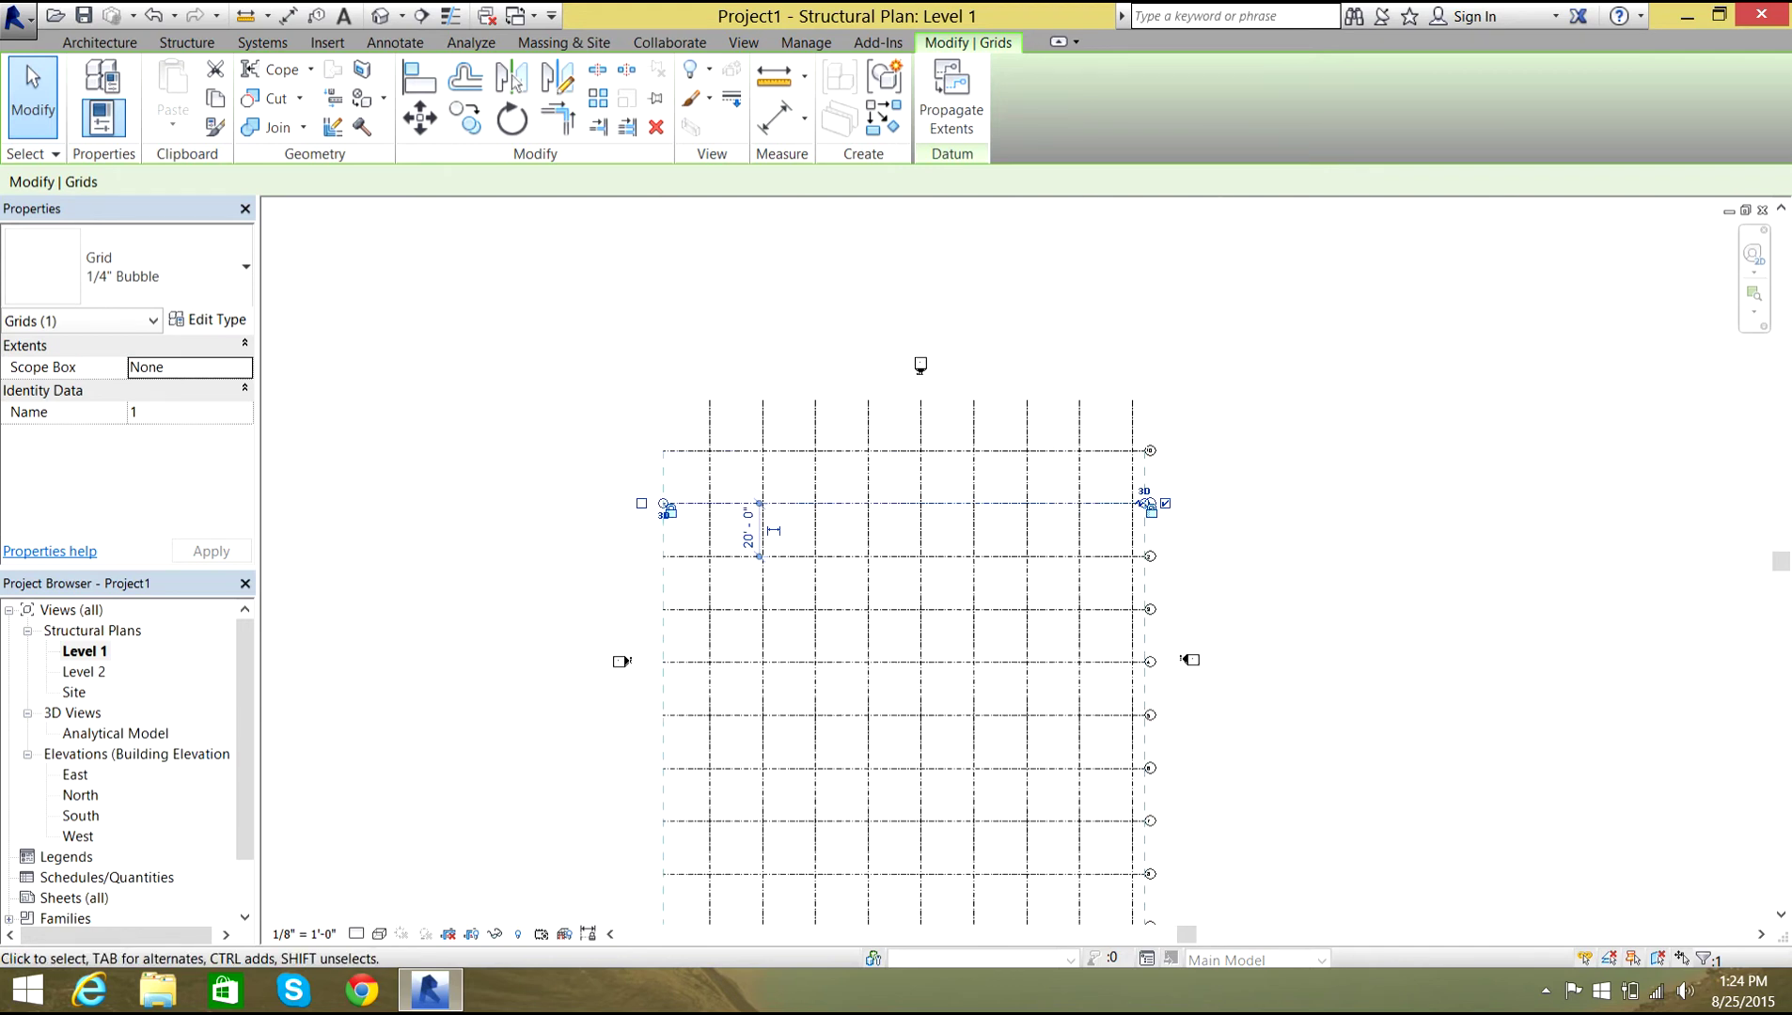
scroll(767, 544, "down", 1)
middle_click_drag(771, 543, 756, 412)
key("Escape")
Open the South building elevation view.
right_click(552, 403)
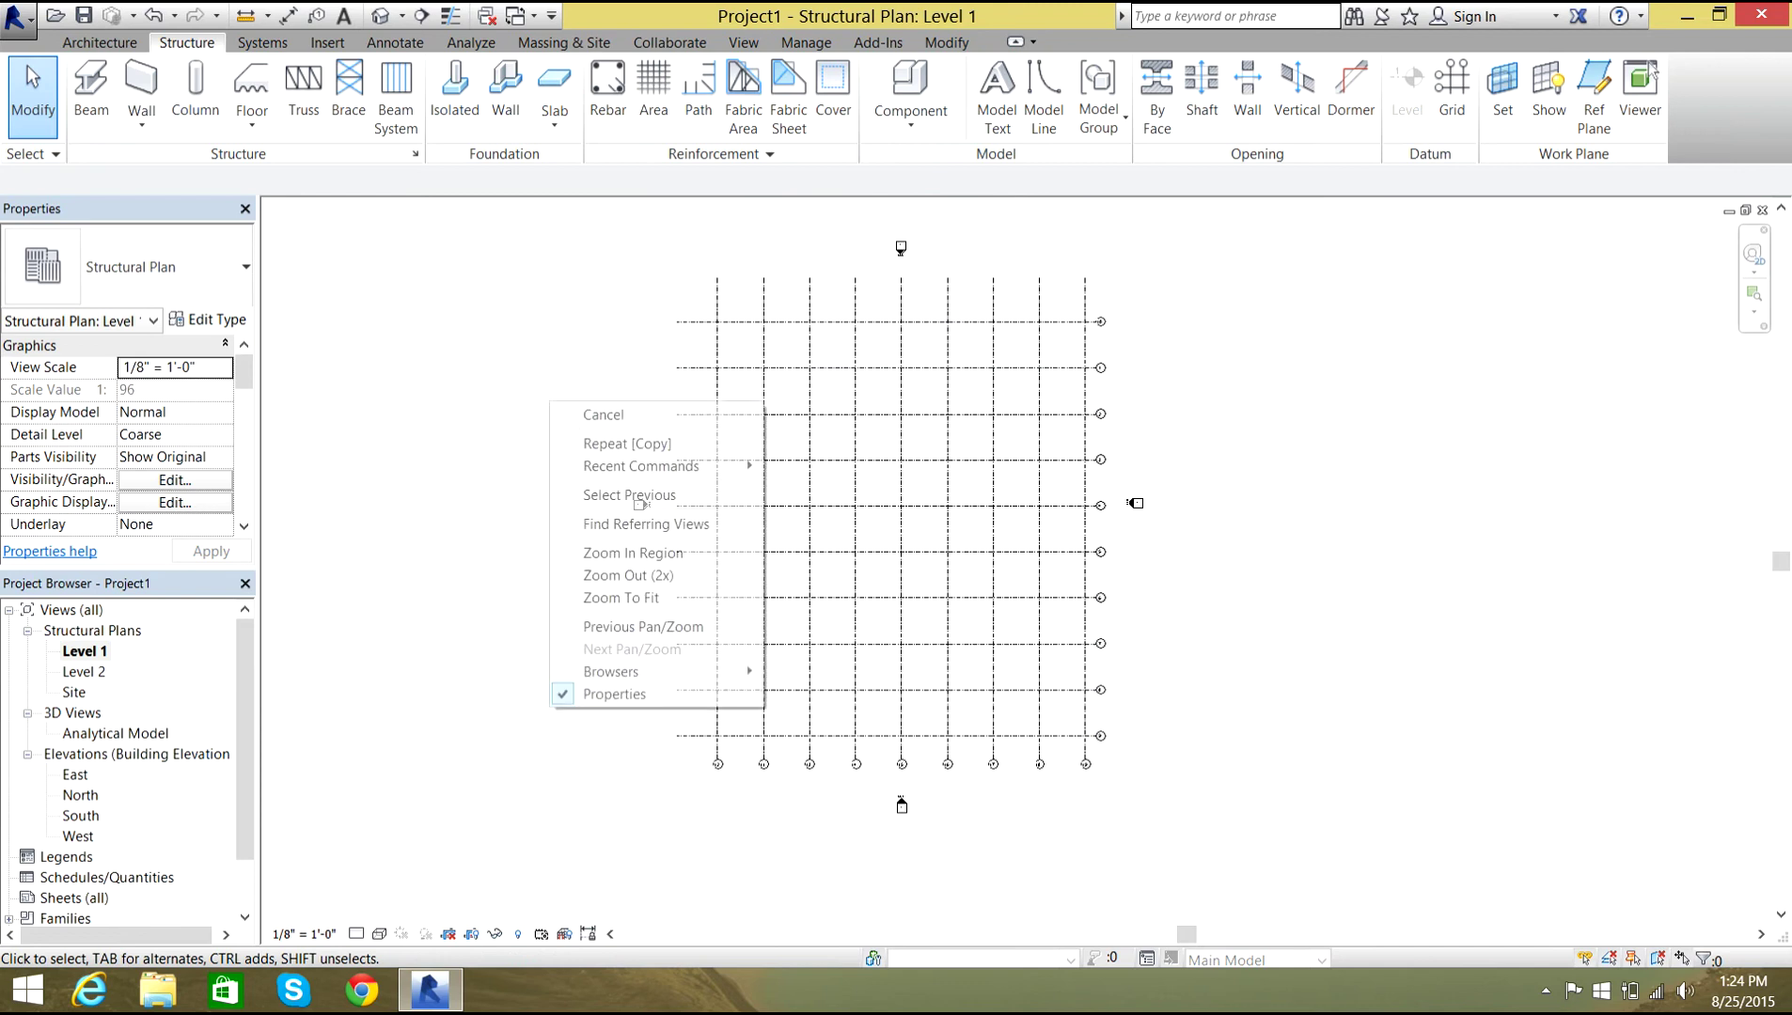
left_click(570, 411)
right_click(570, 411)
left_click(590, 422)
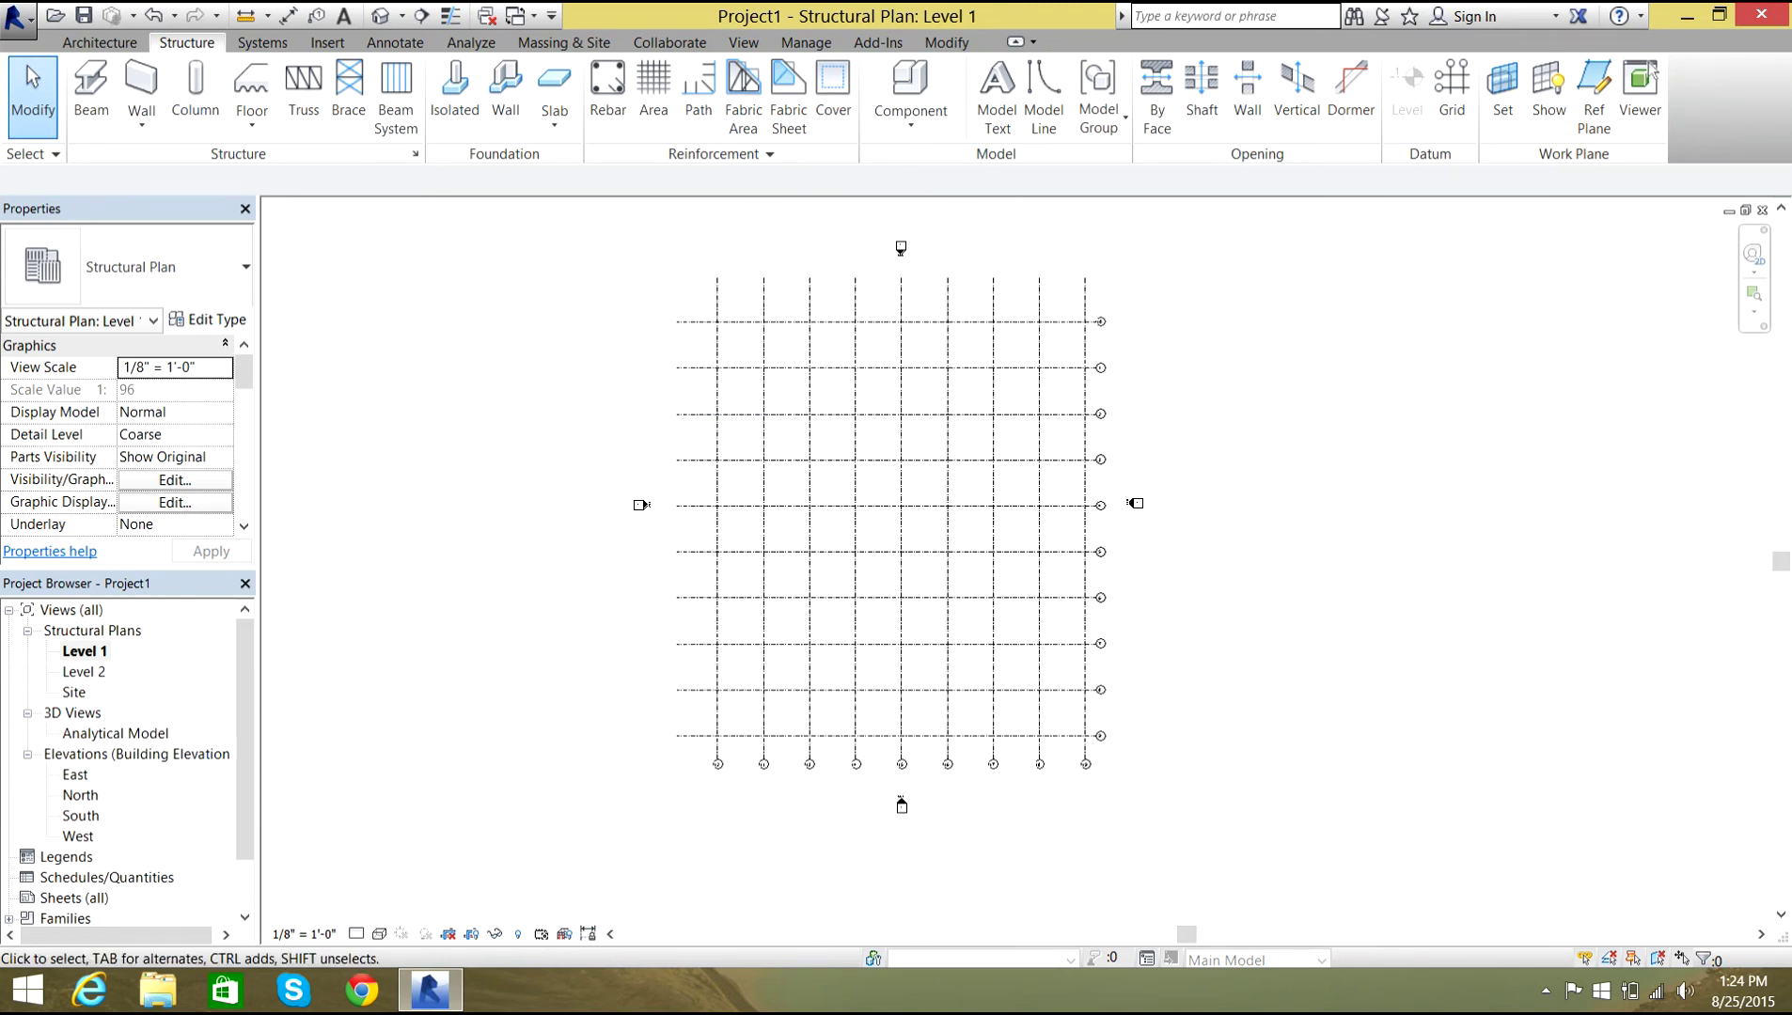
double_click(81, 816)
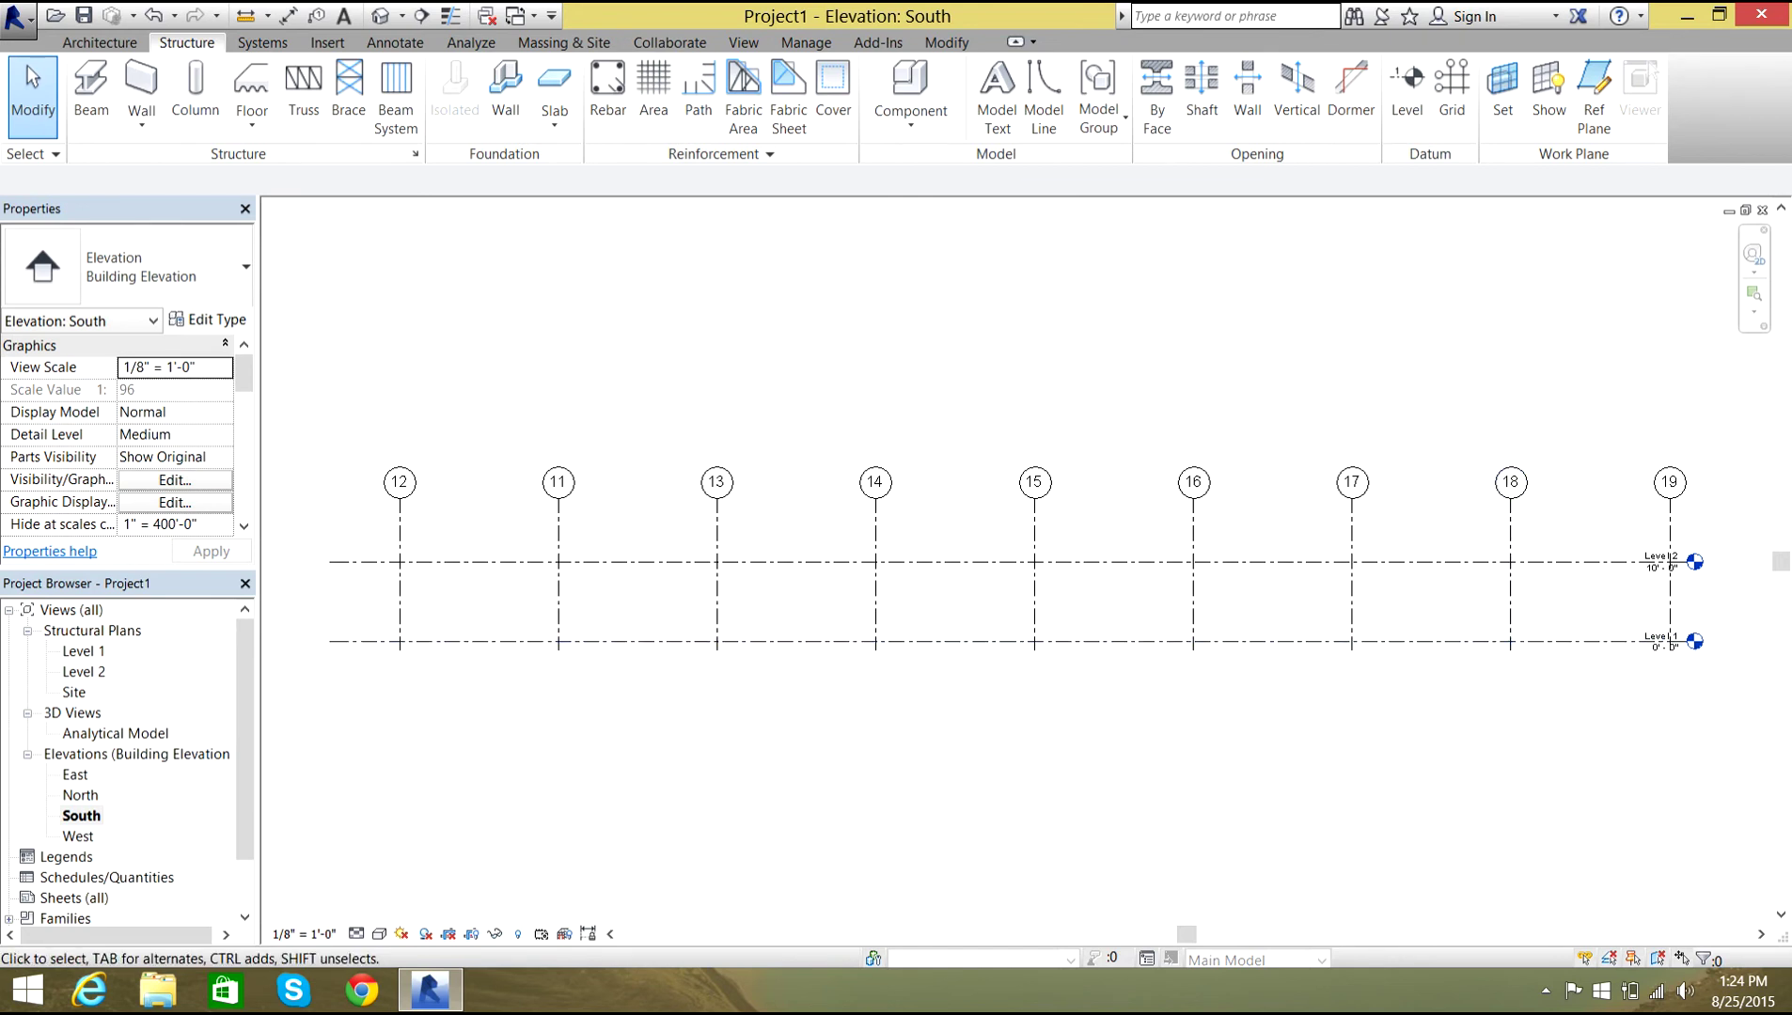
Rename Level 1 as 0-BASEMENT and let the corresponding views be renamed too.
scroll(1721, 635, "up", 3)
scroll(1723, 633, "up", 3)
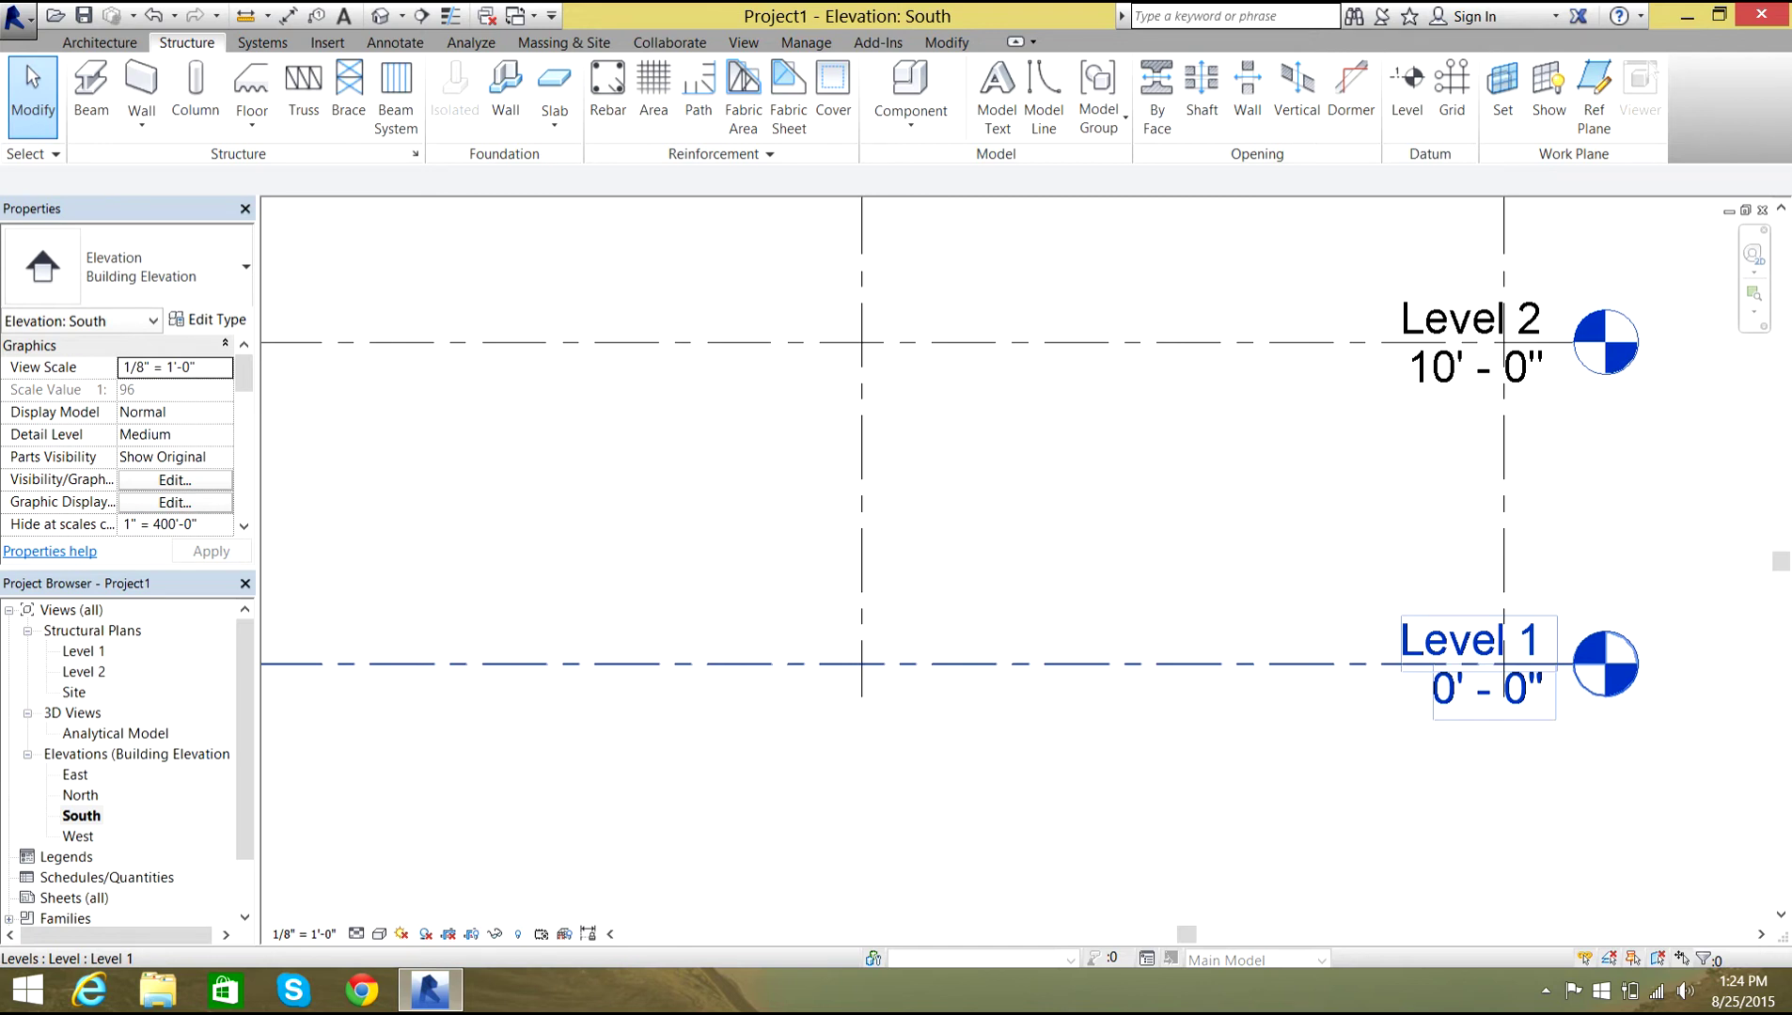
scroll(1483, 645, "up", 4)
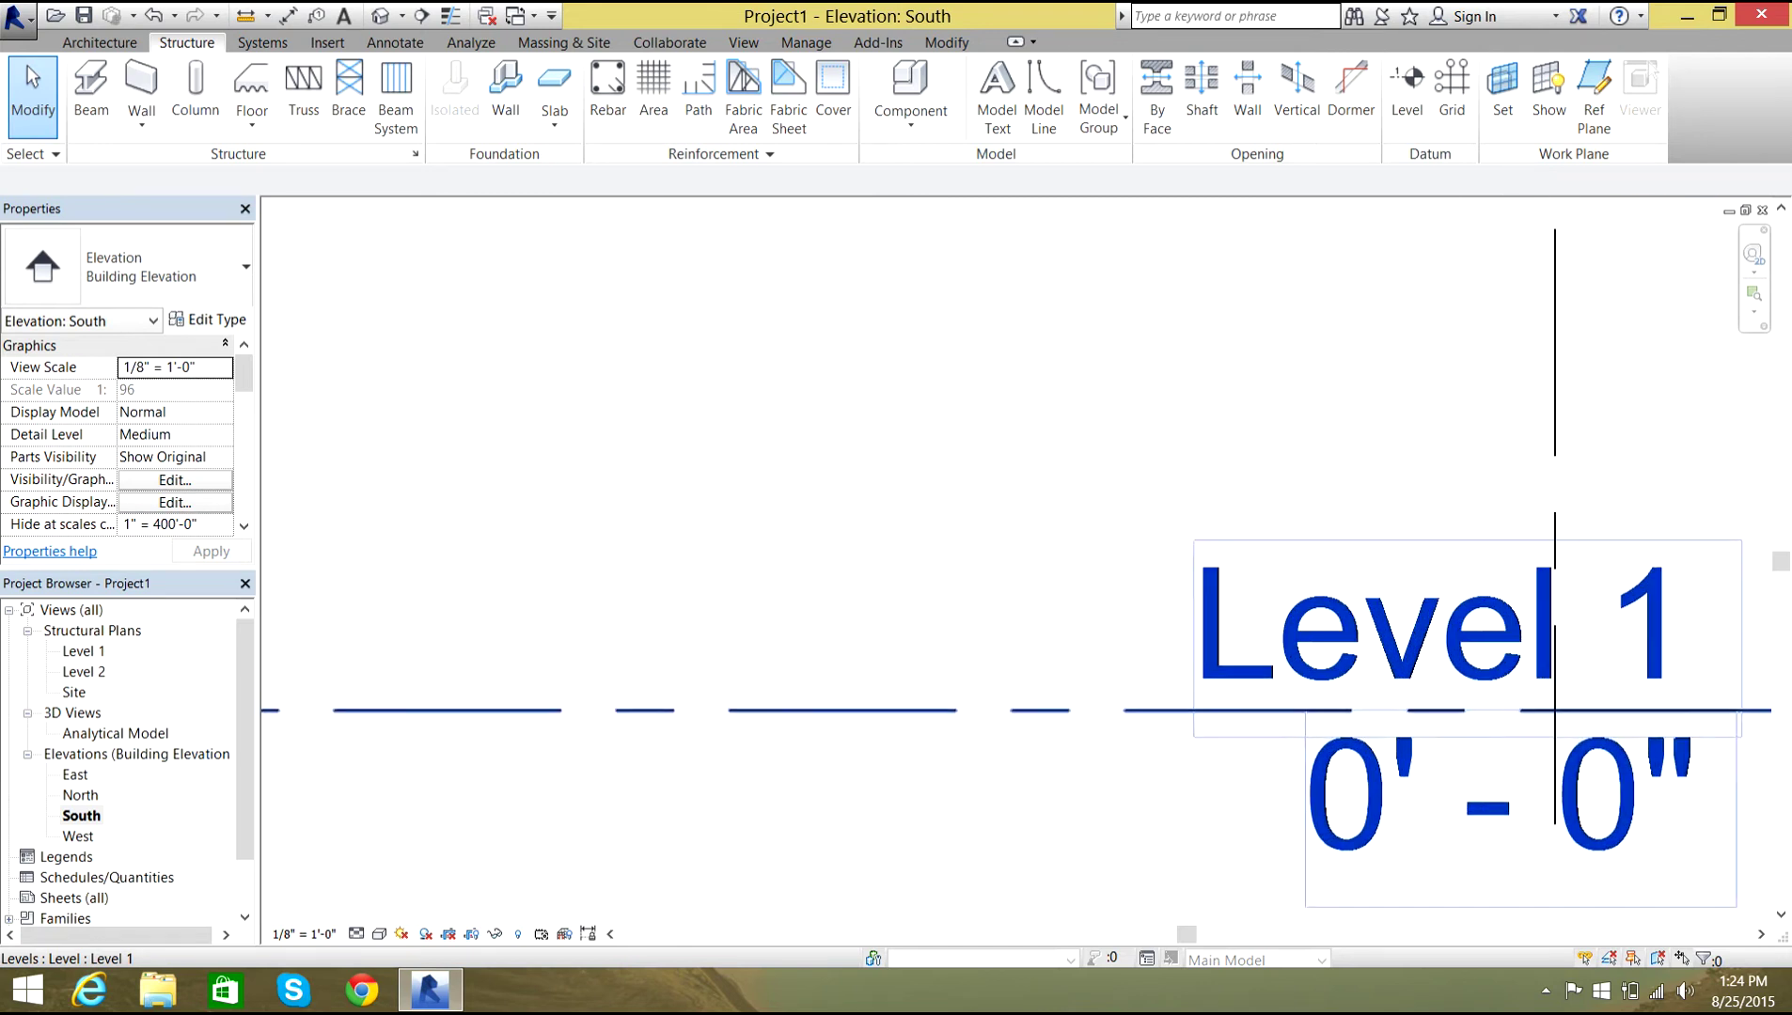
scroll(1482, 645, "down", 2)
double_click(1483, 645)
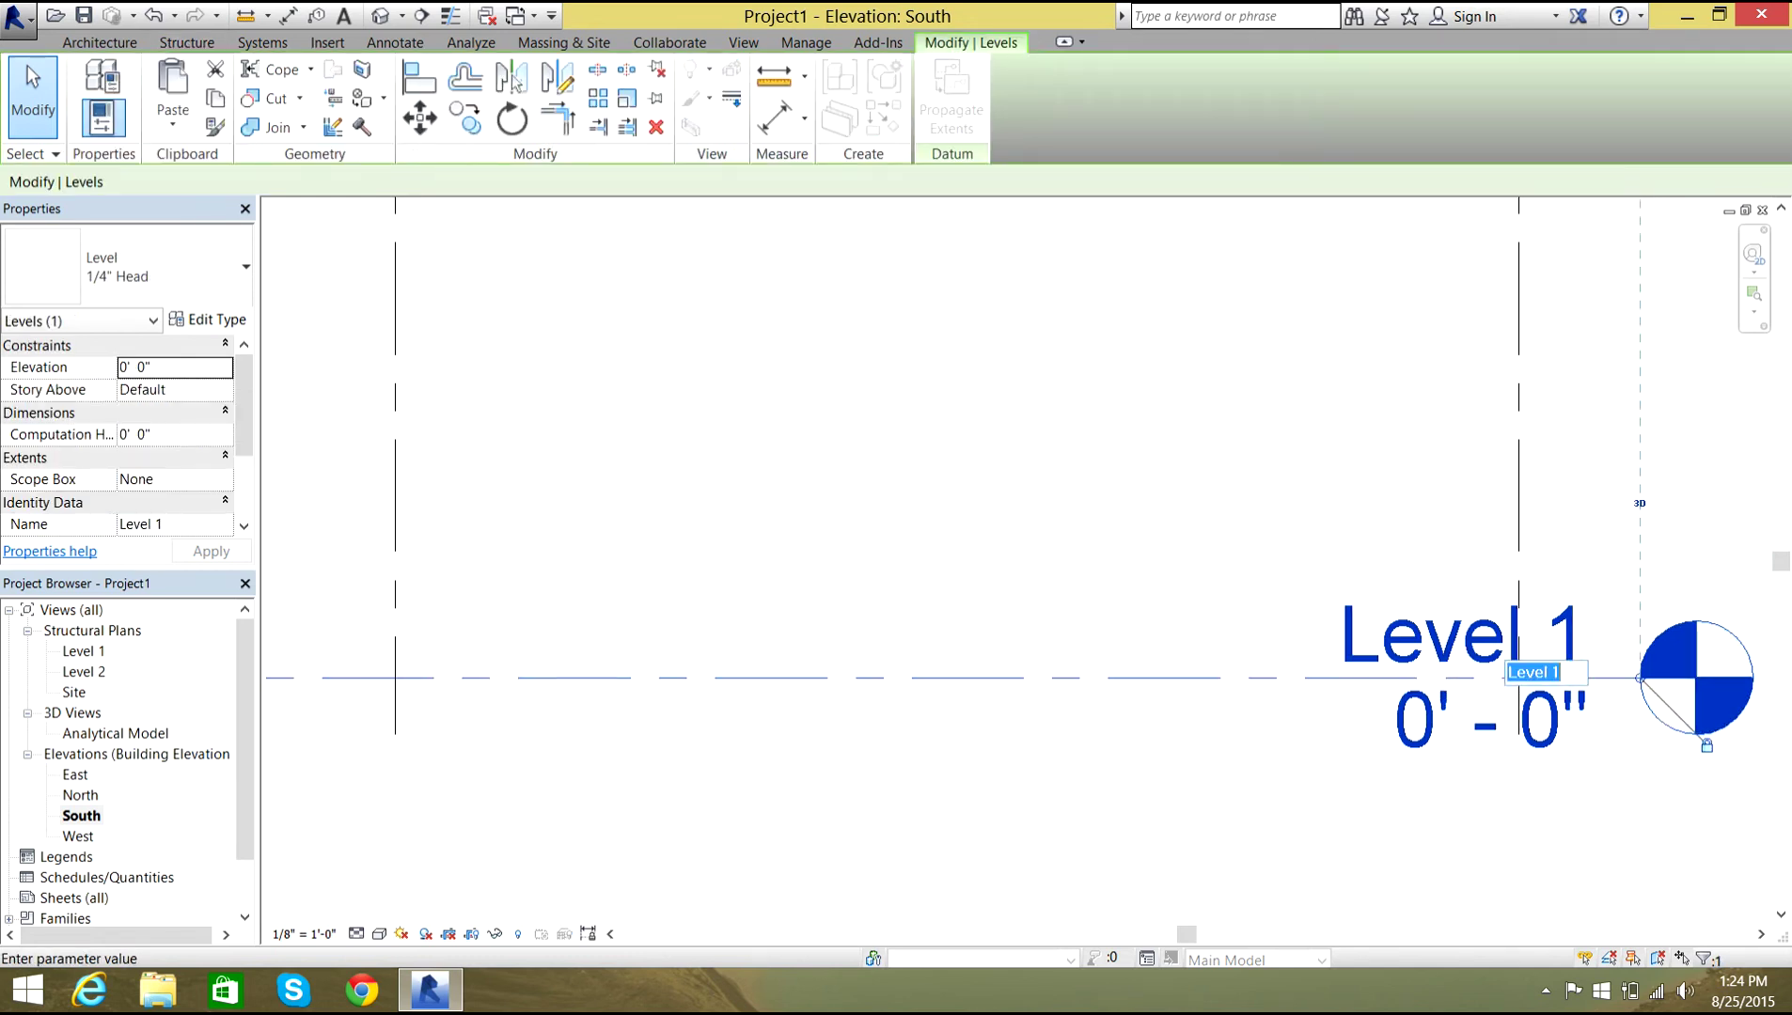
type("BASEMENT")
key("BackSpace")
key("Home")
type("0-")
key("Return")
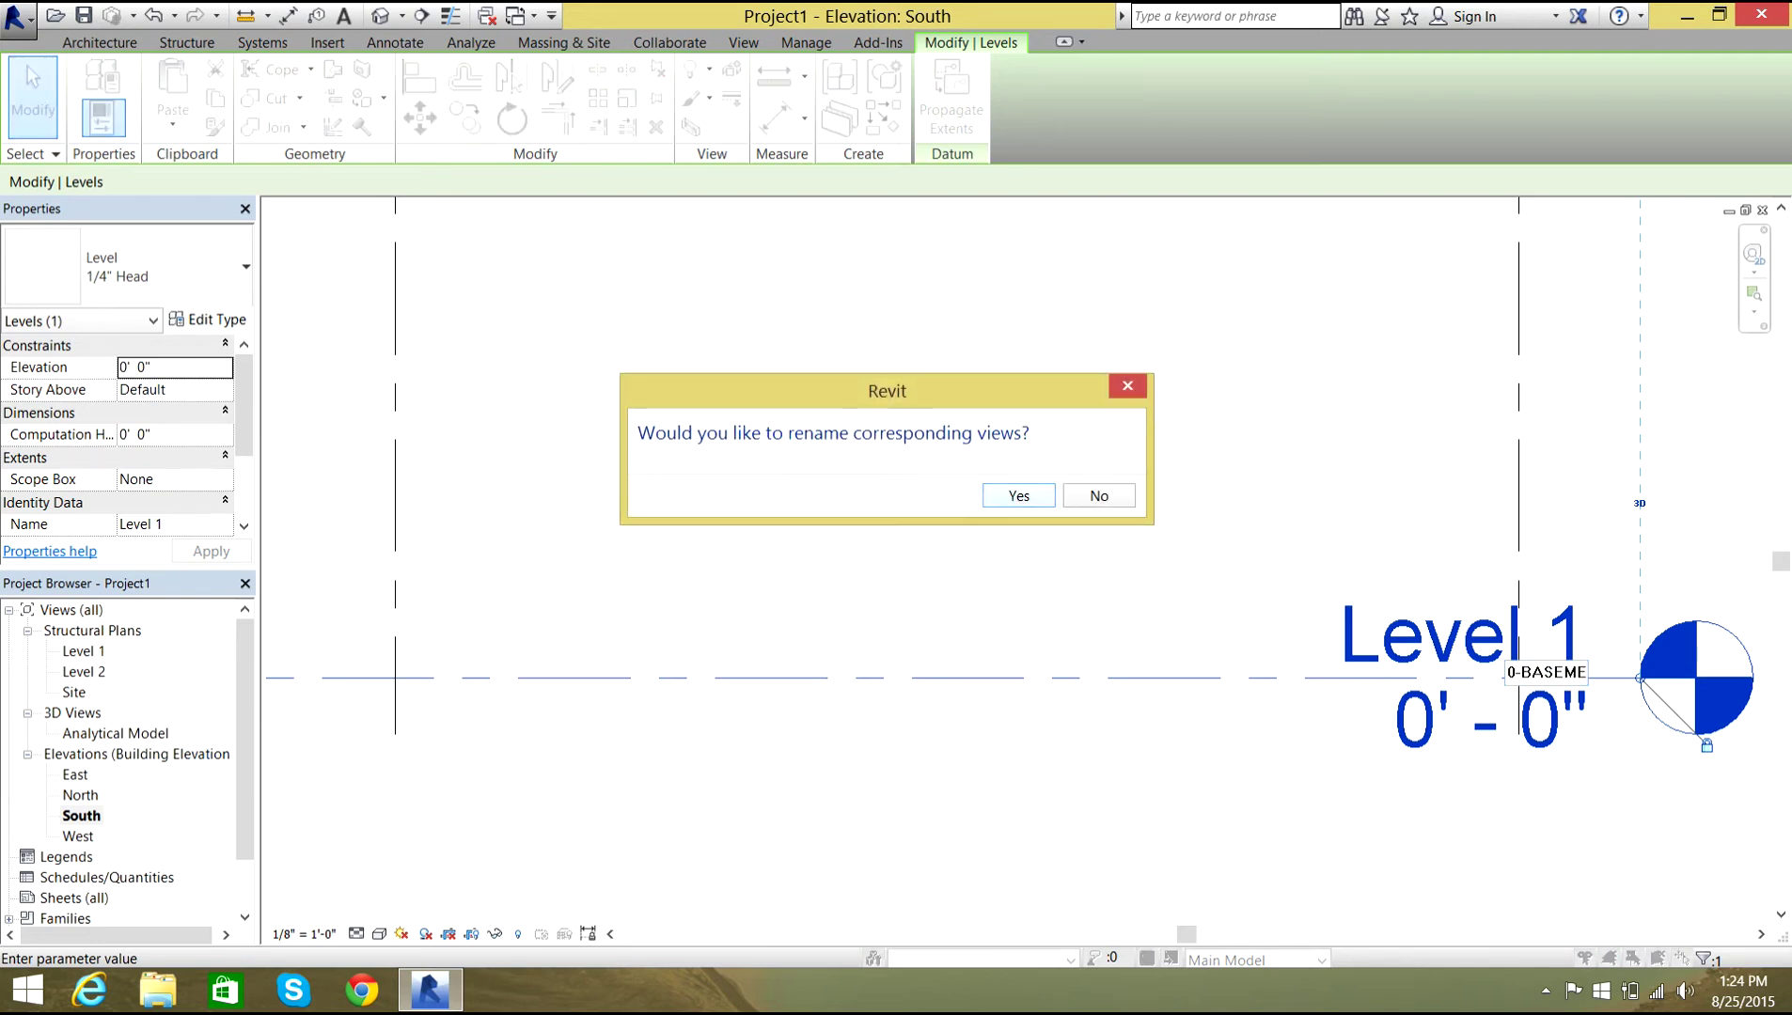
key("Return")
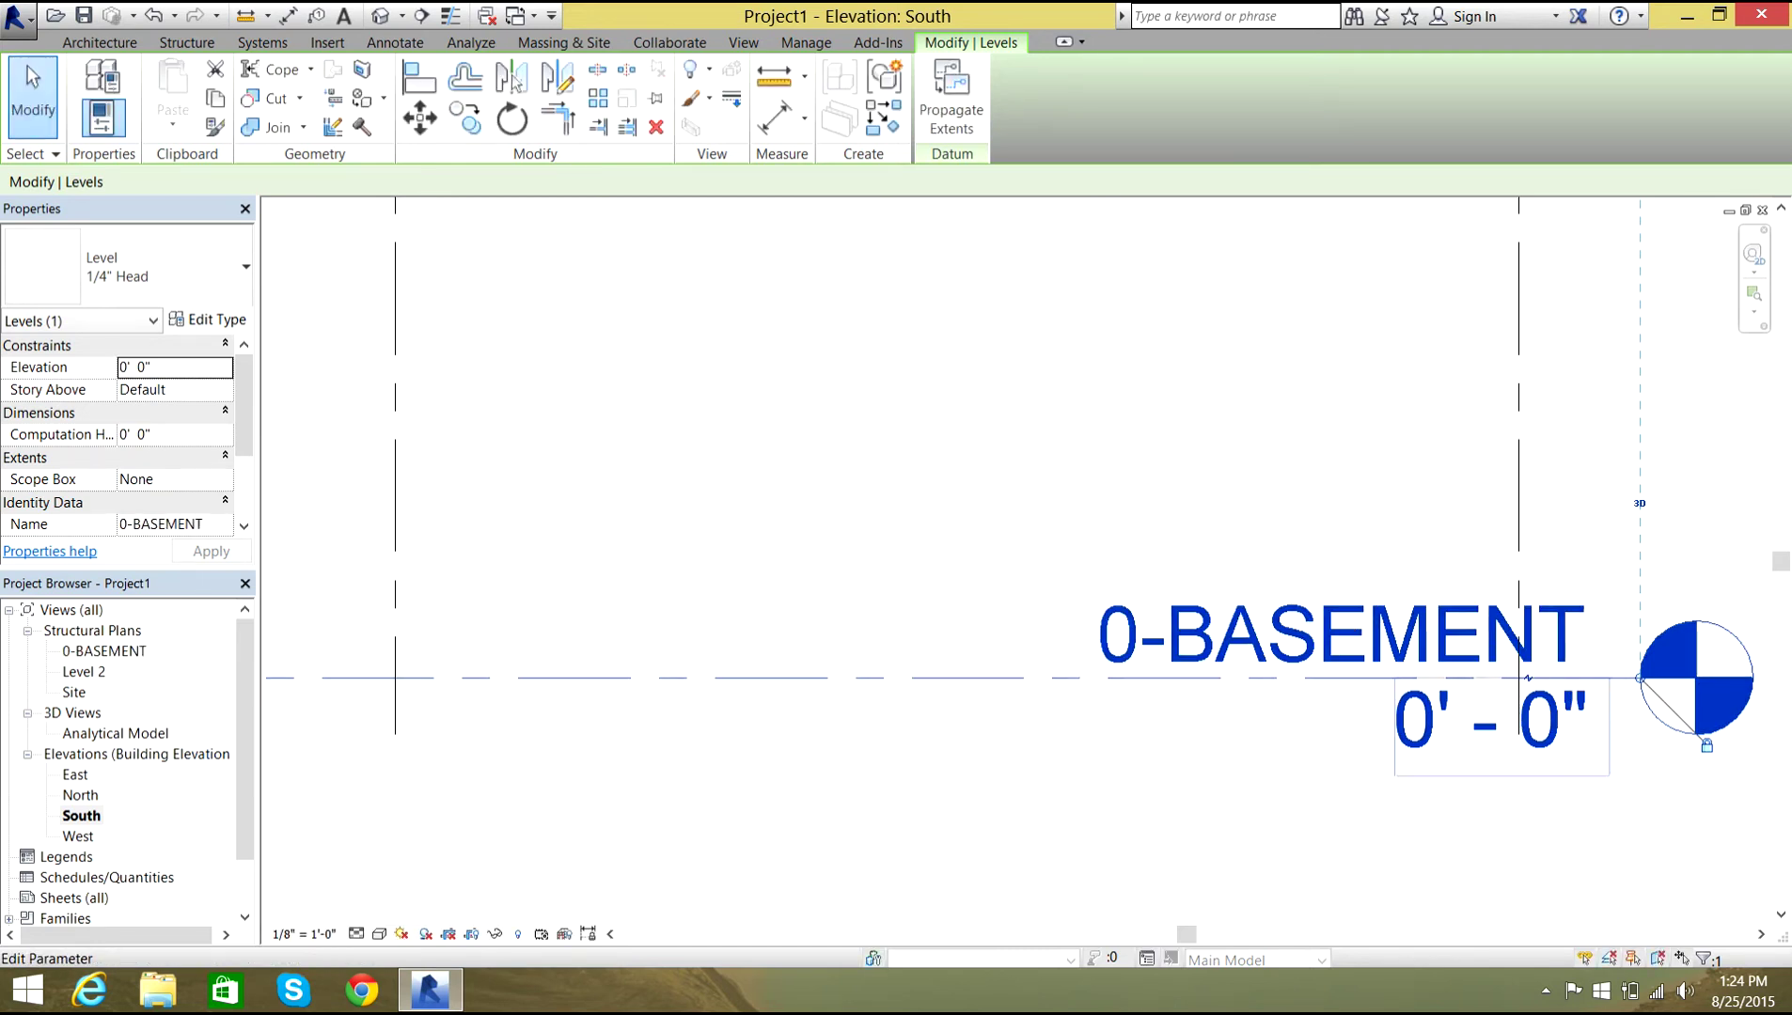
Set the elevation of the 0-BASEMENT level to -20'.
left_click(1502, 721)
key("Home")
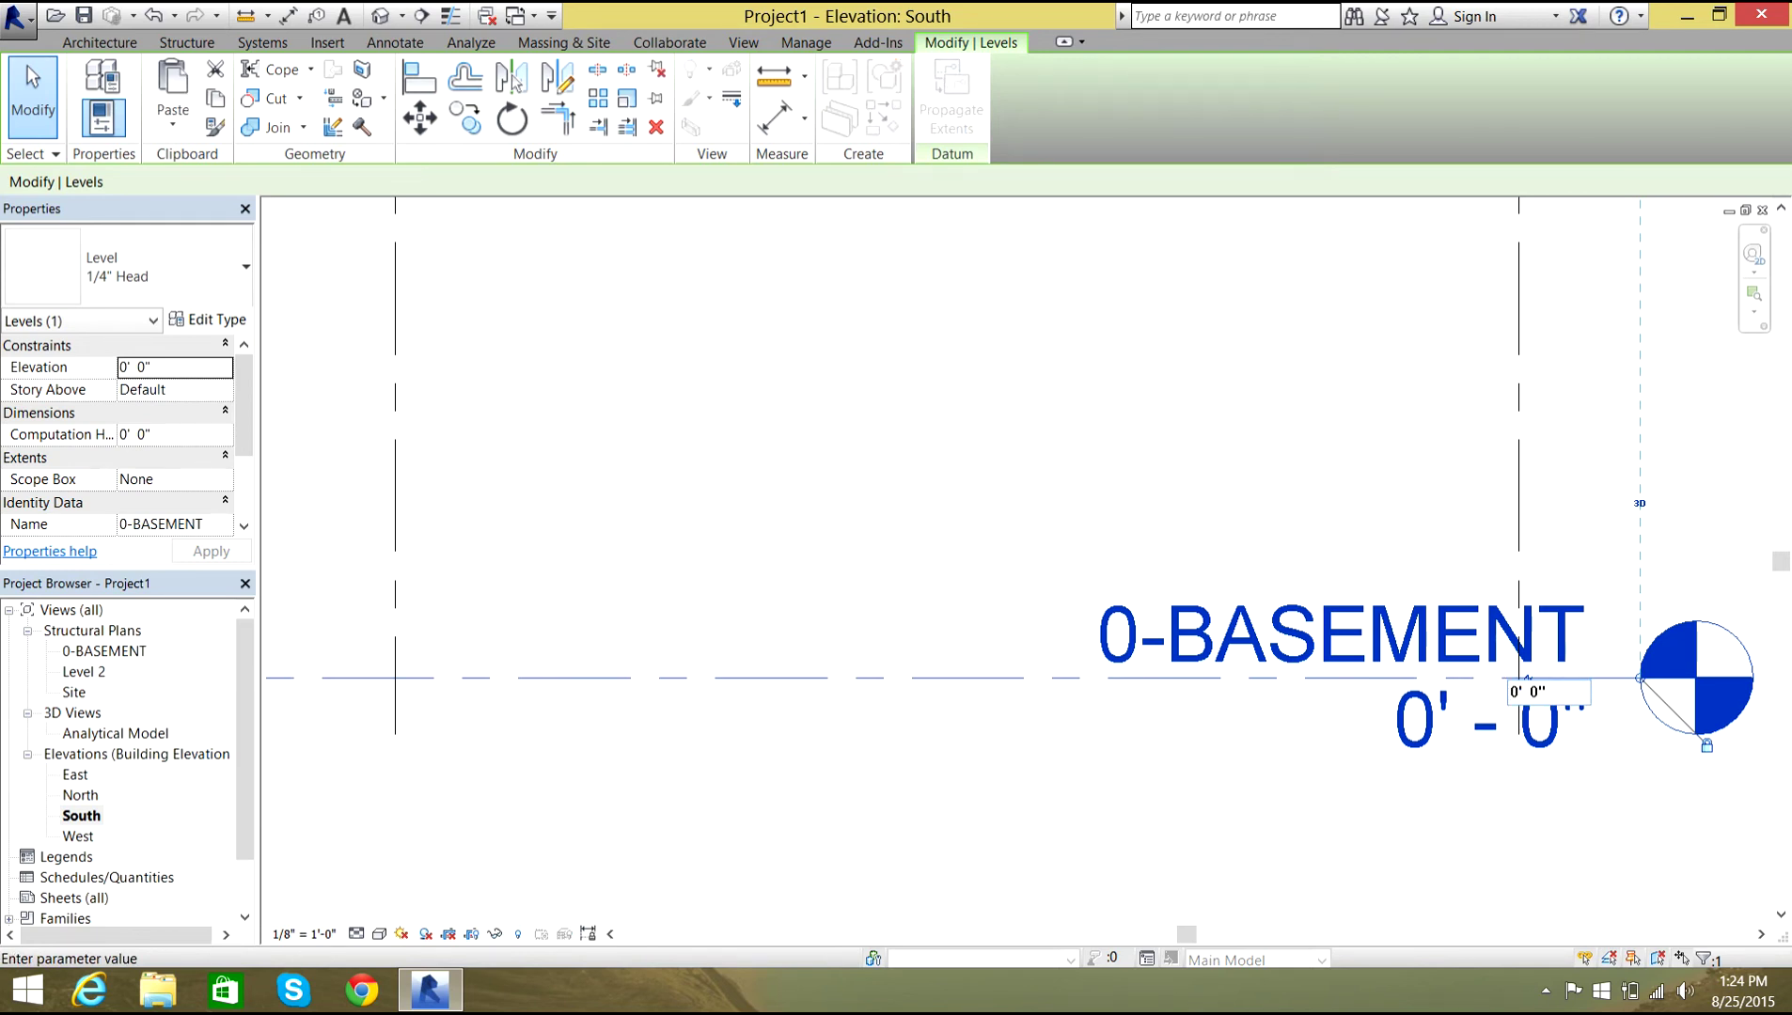
type("2")
type("-")
key("Return")
scroll(1452, 793, "down", 7)
middle_click_drag(1452, 792, 1431, 569)
scroll(1401, 675, "up", 1)
right_click(1252, 733)
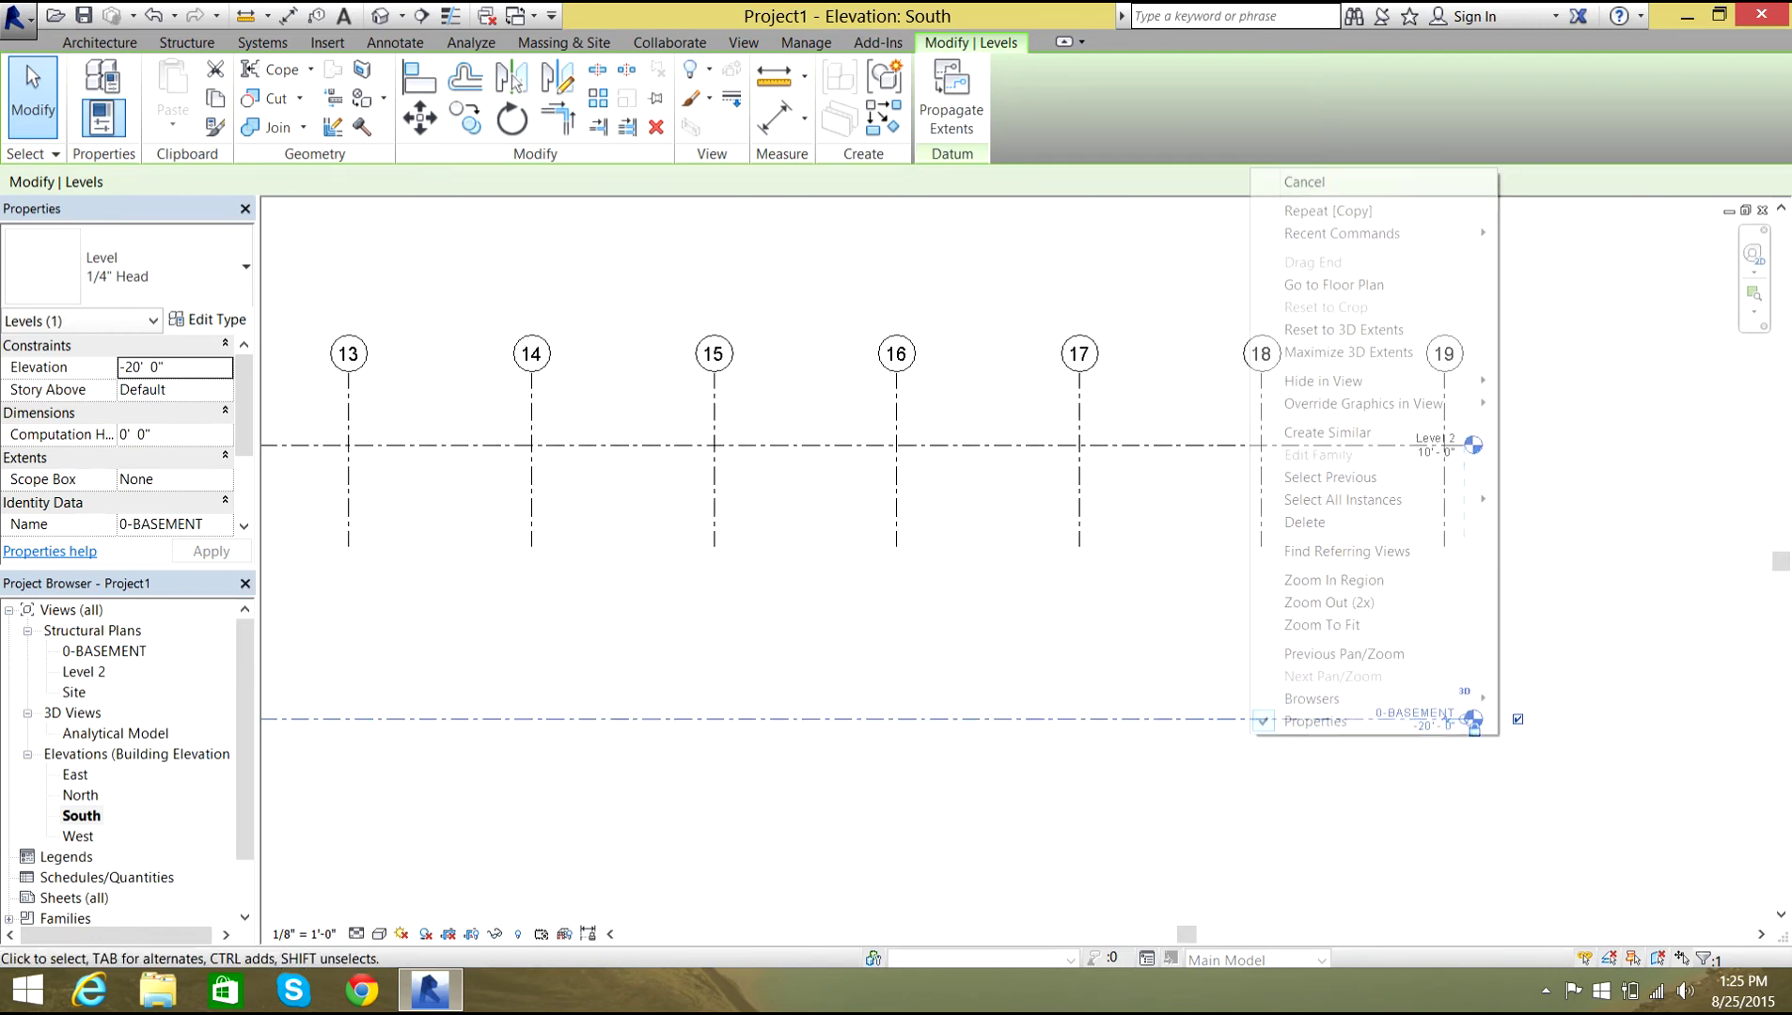
key("Escape")
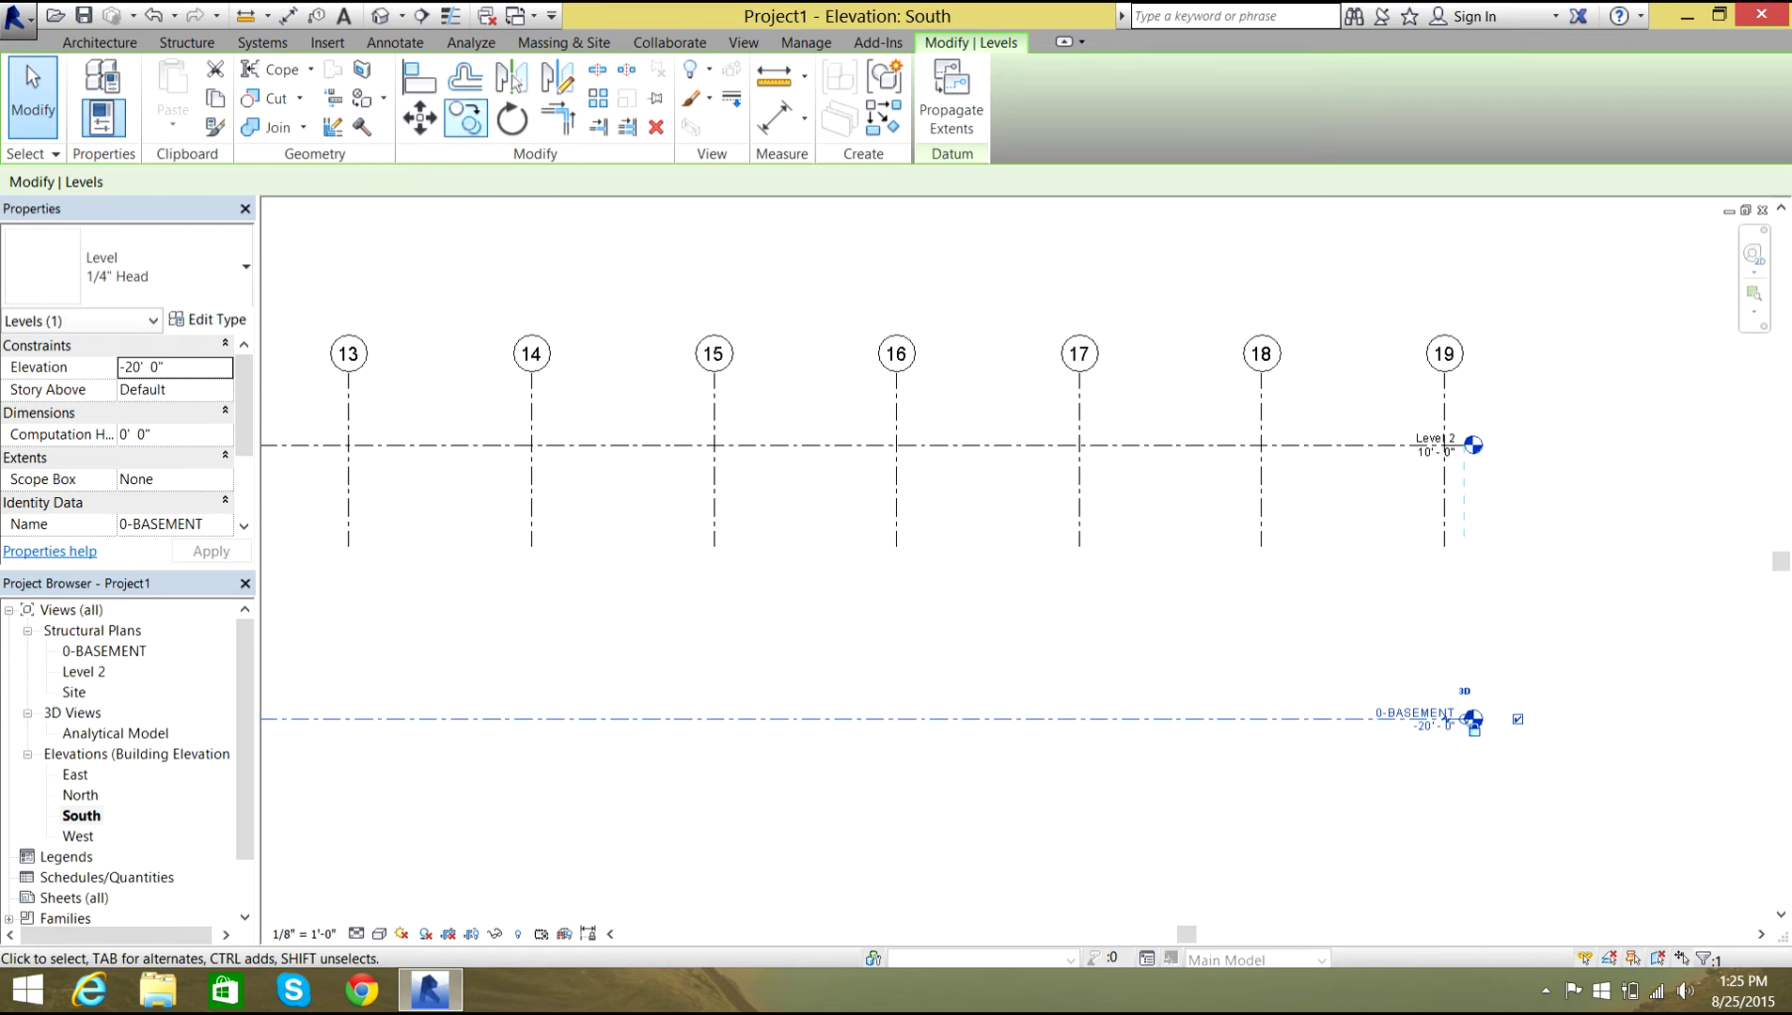
left_click(465, 118)
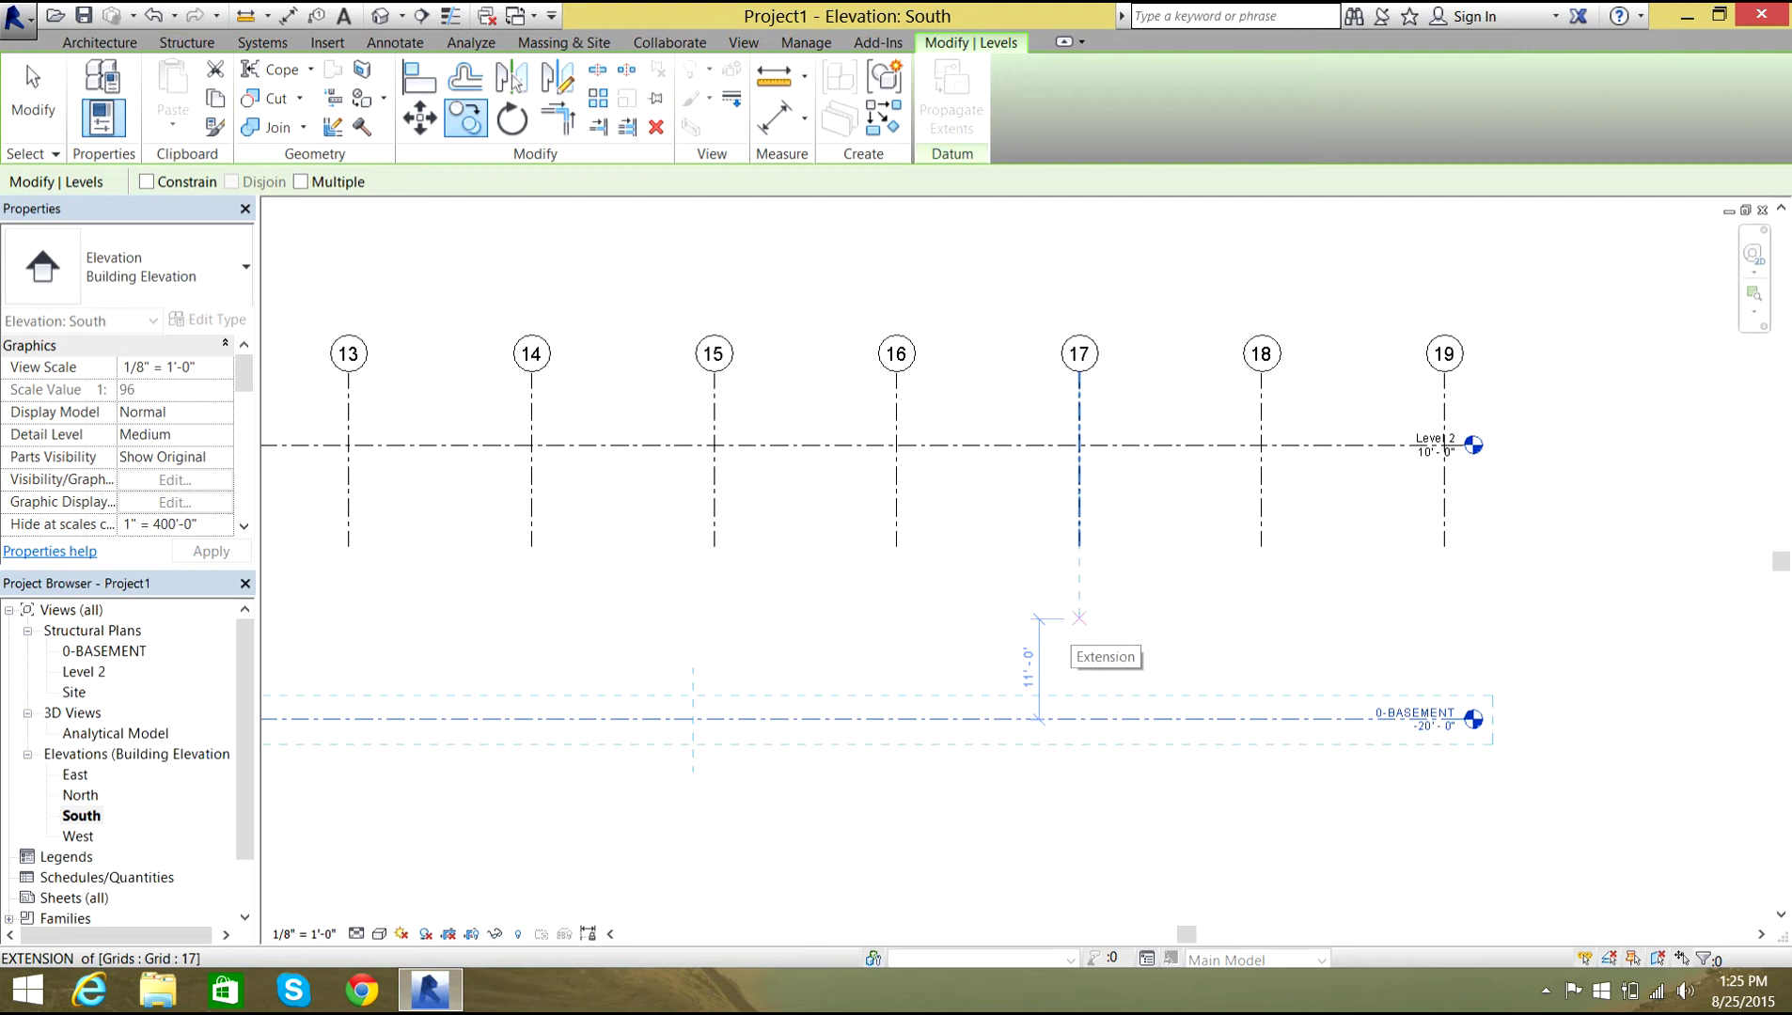
key("Escape")
key("Escape")
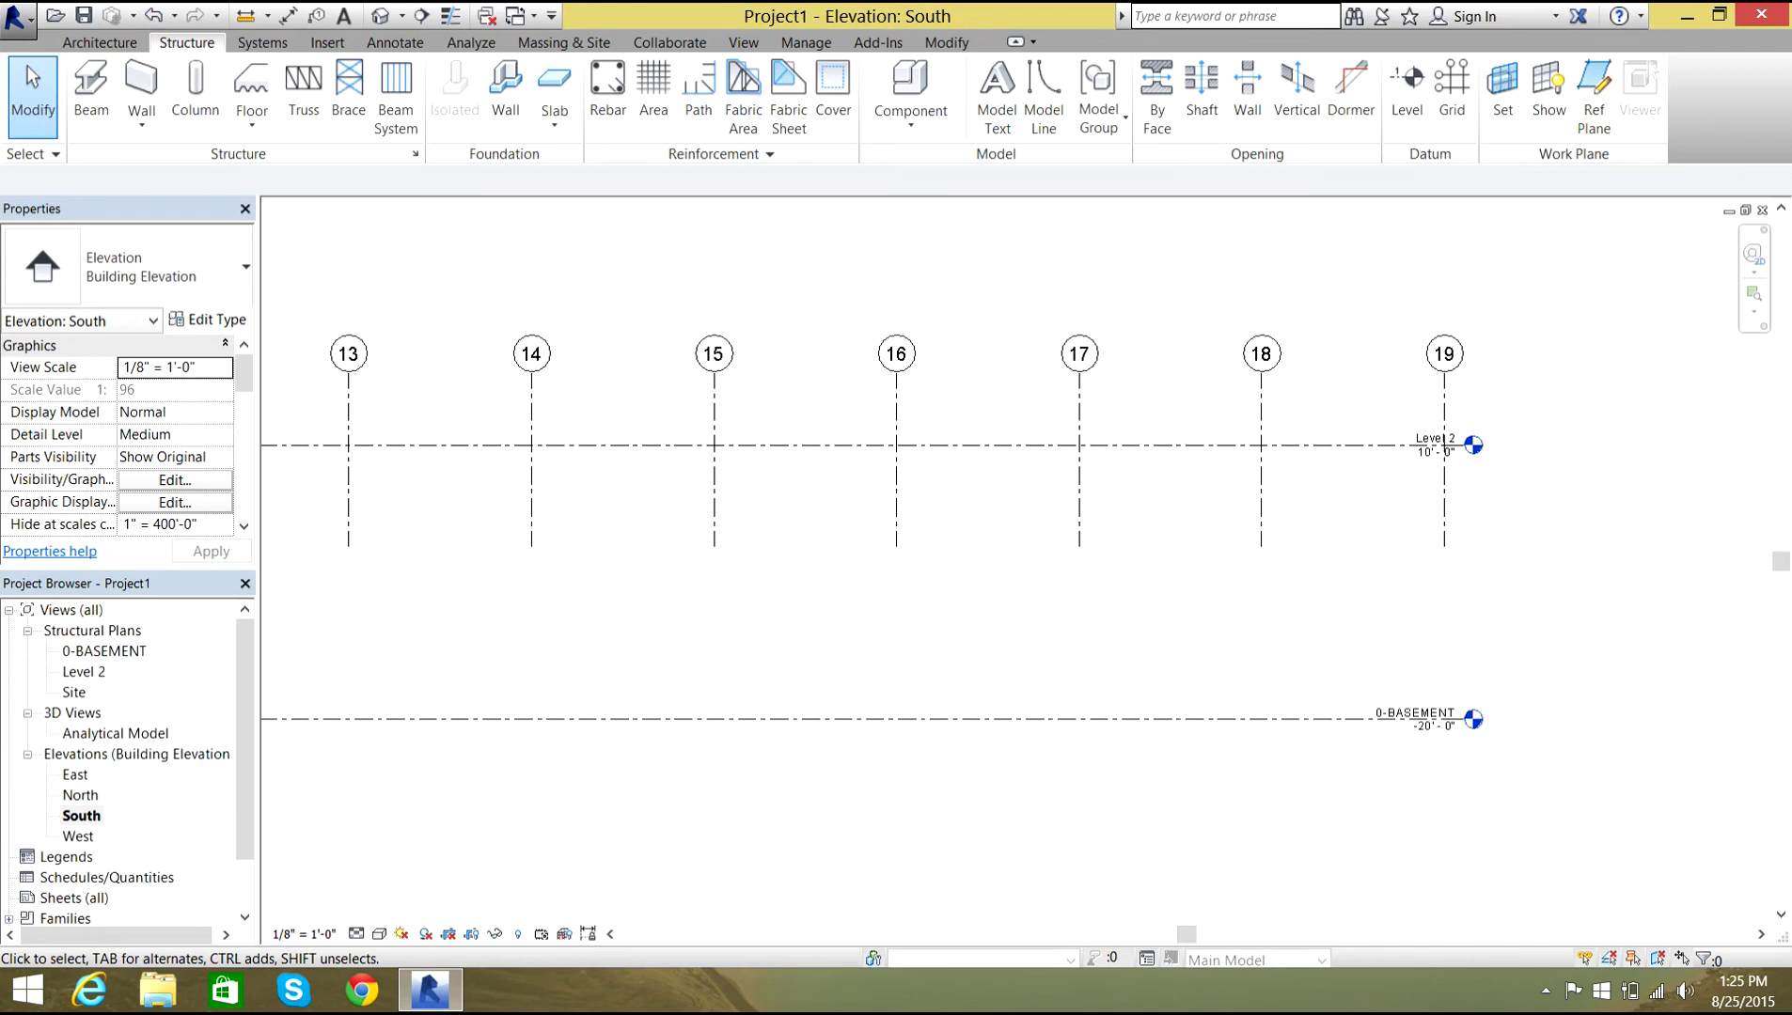
Draw a short level directly along the 0-BASEMENT line at -20' with the Level tool.
left_click(1407, 83)
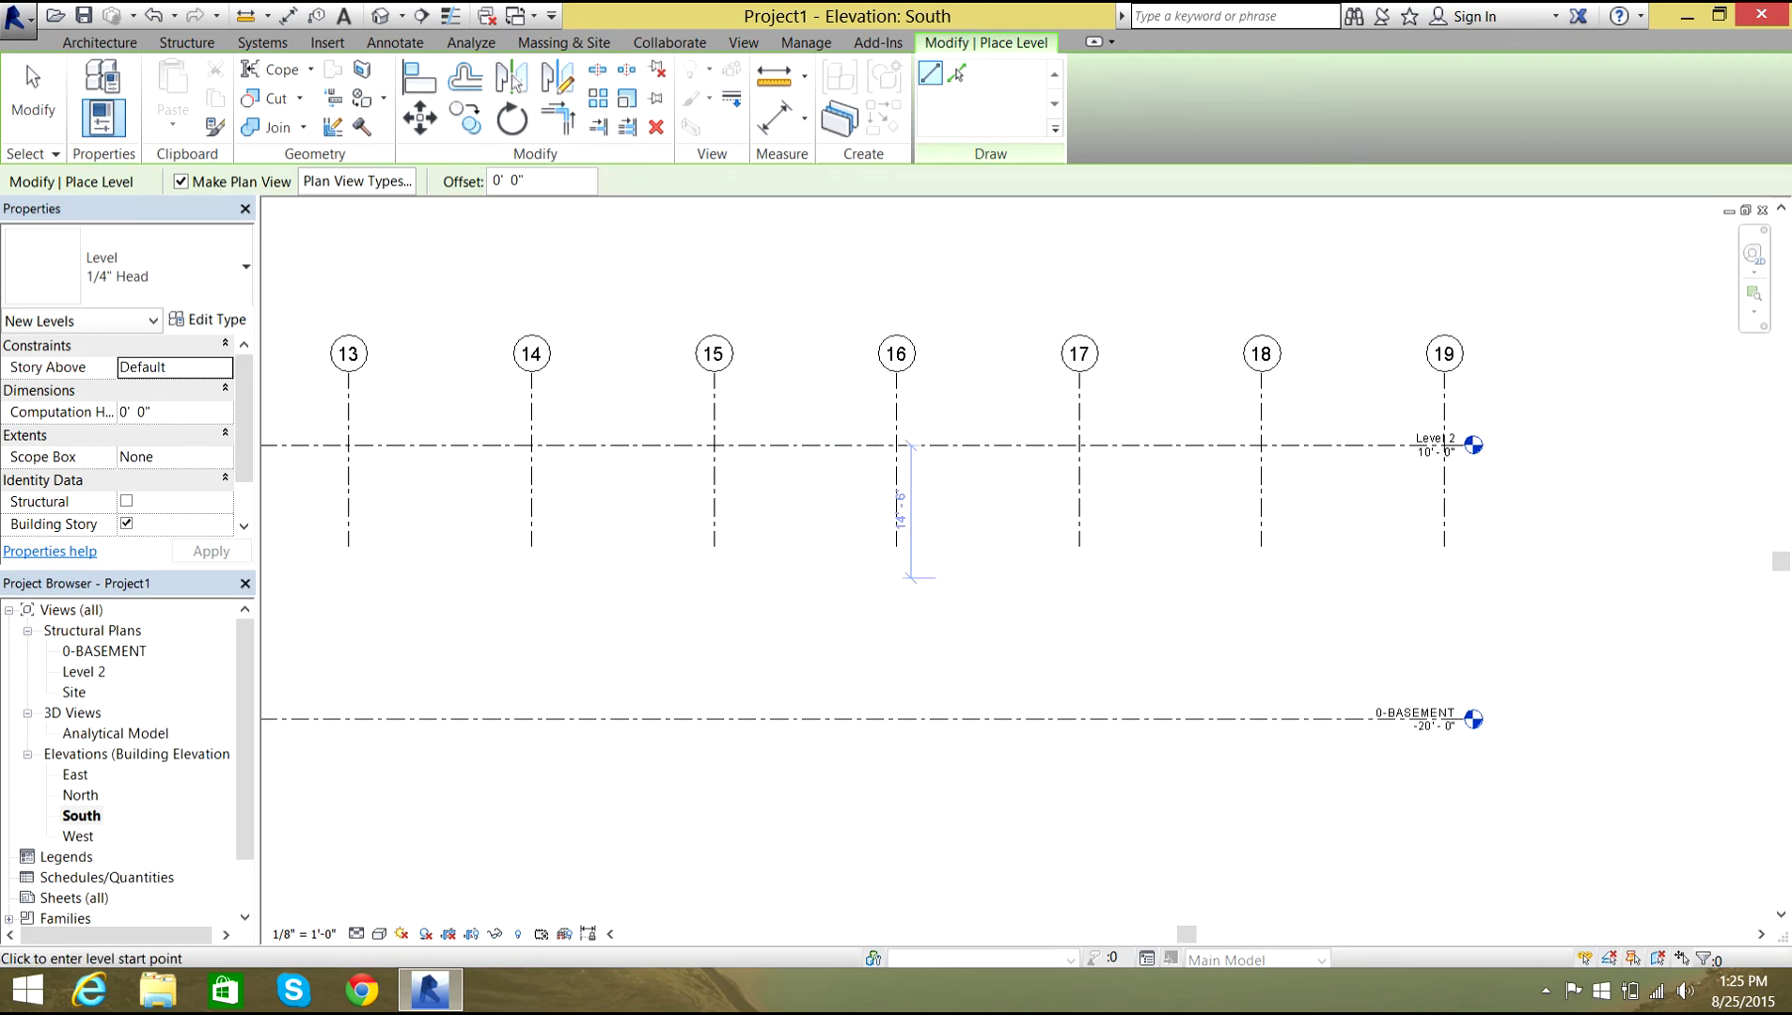
scroll(1448, 732, "up", 1)
scroll(1448, 730, "up", 3)
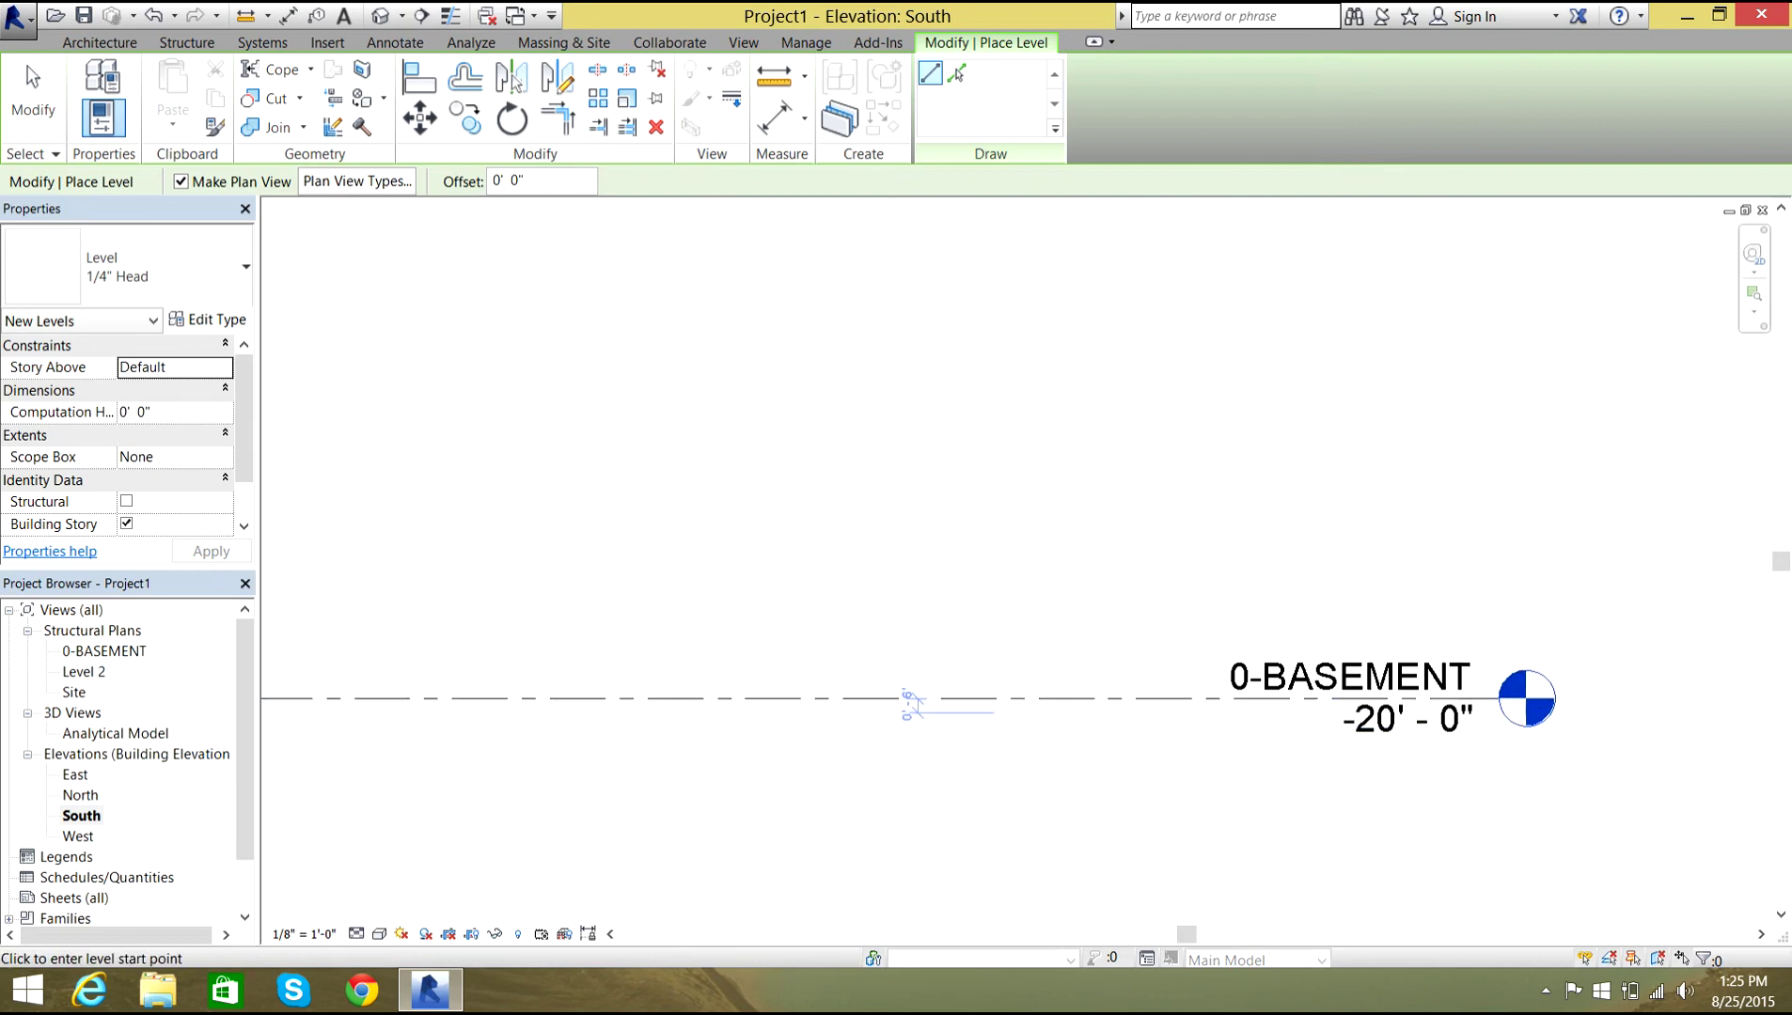
left_click(1020, 698)
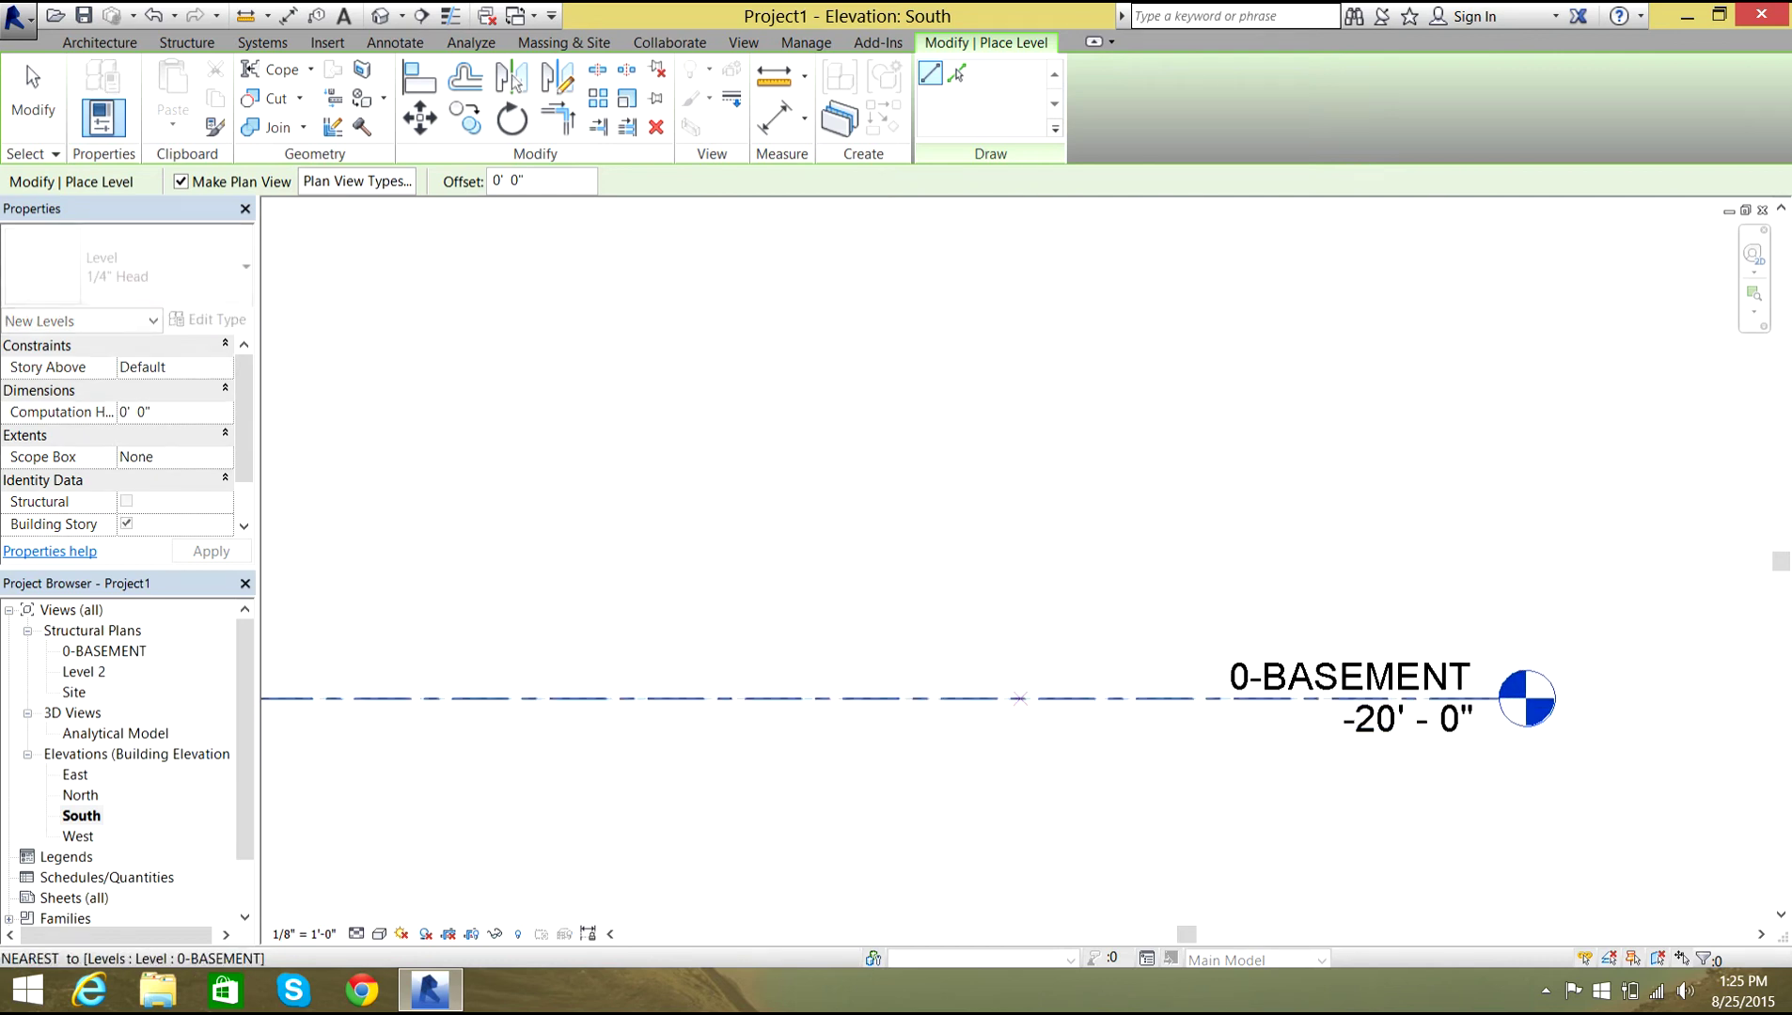
scroll(1020, 698, "down", 2)
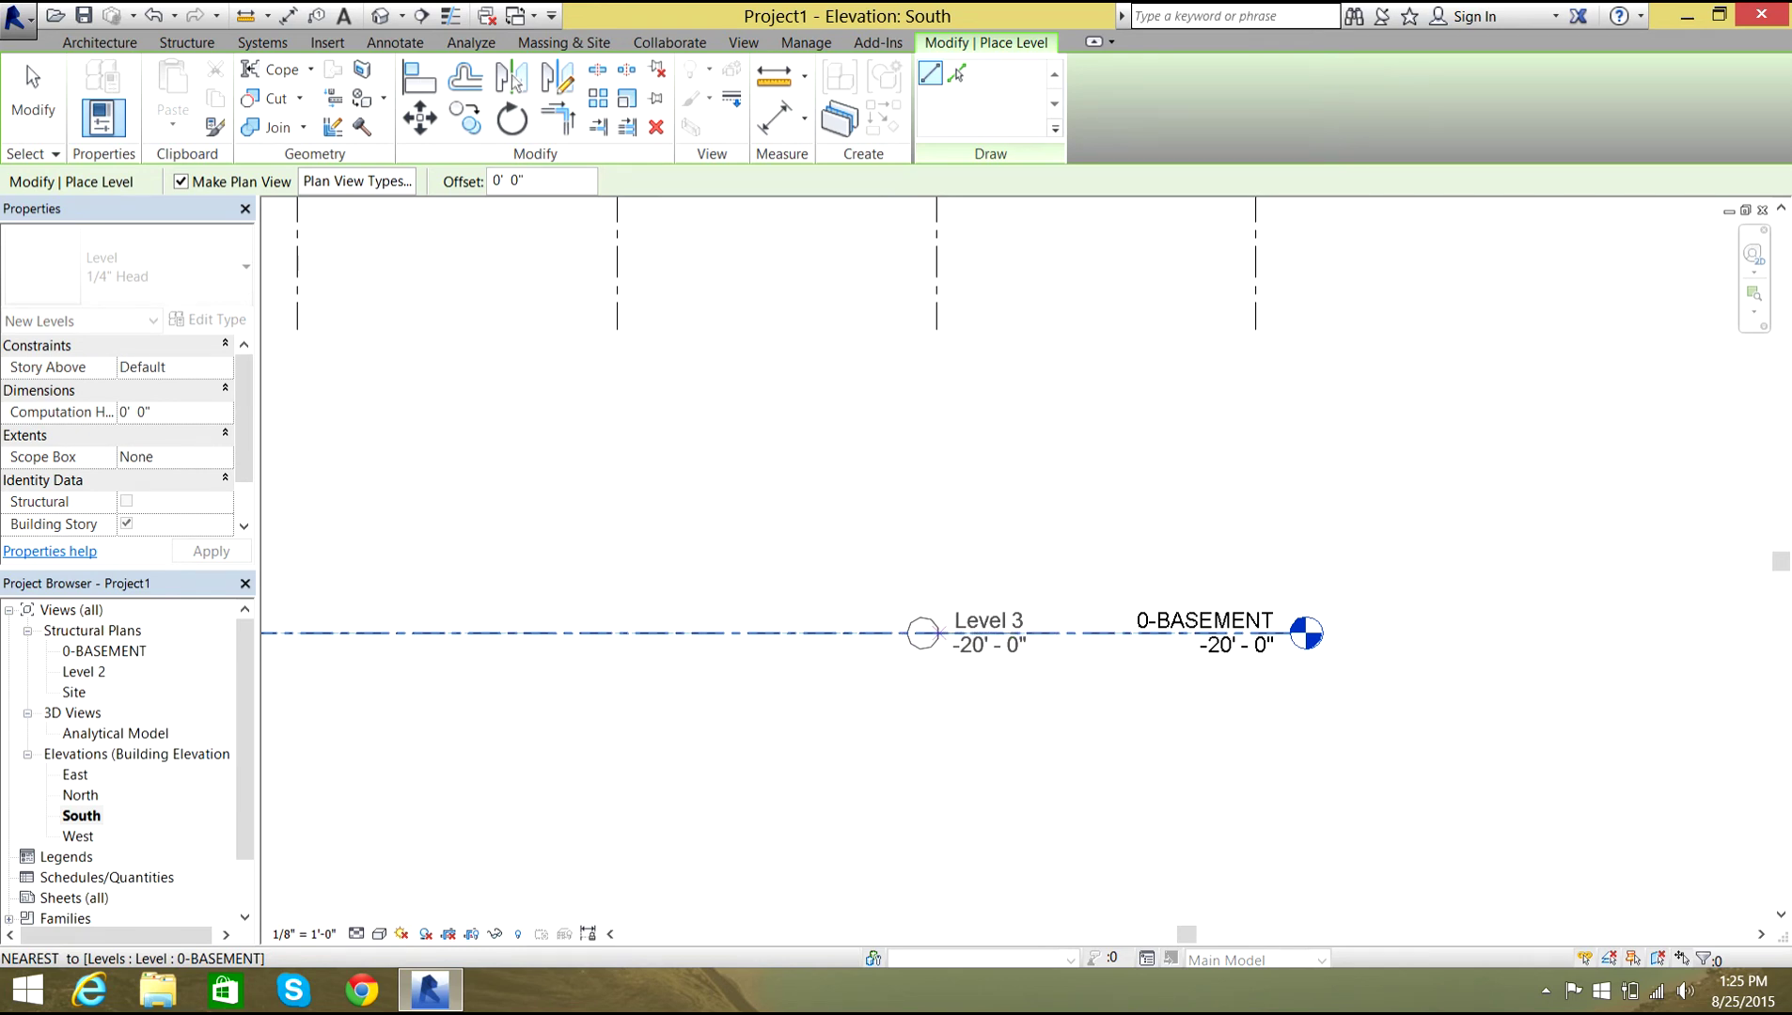
scroll(940, 372, "down", 3)
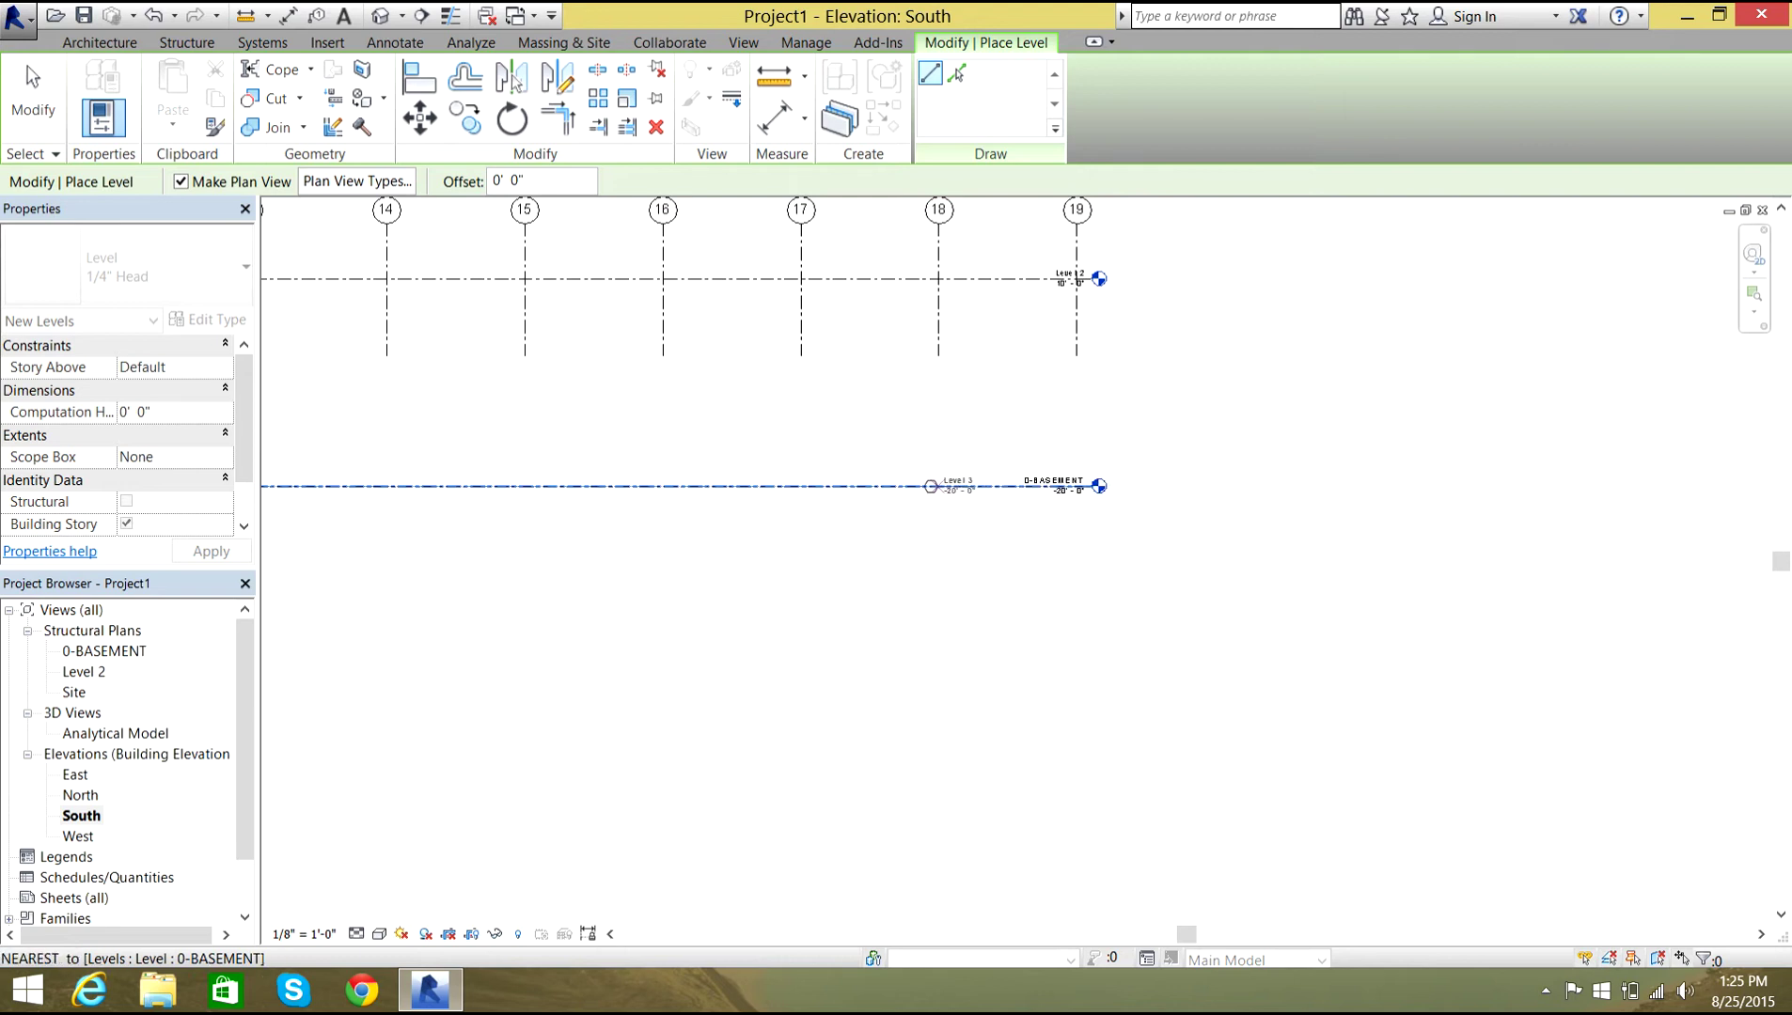
left_click(887, 486)
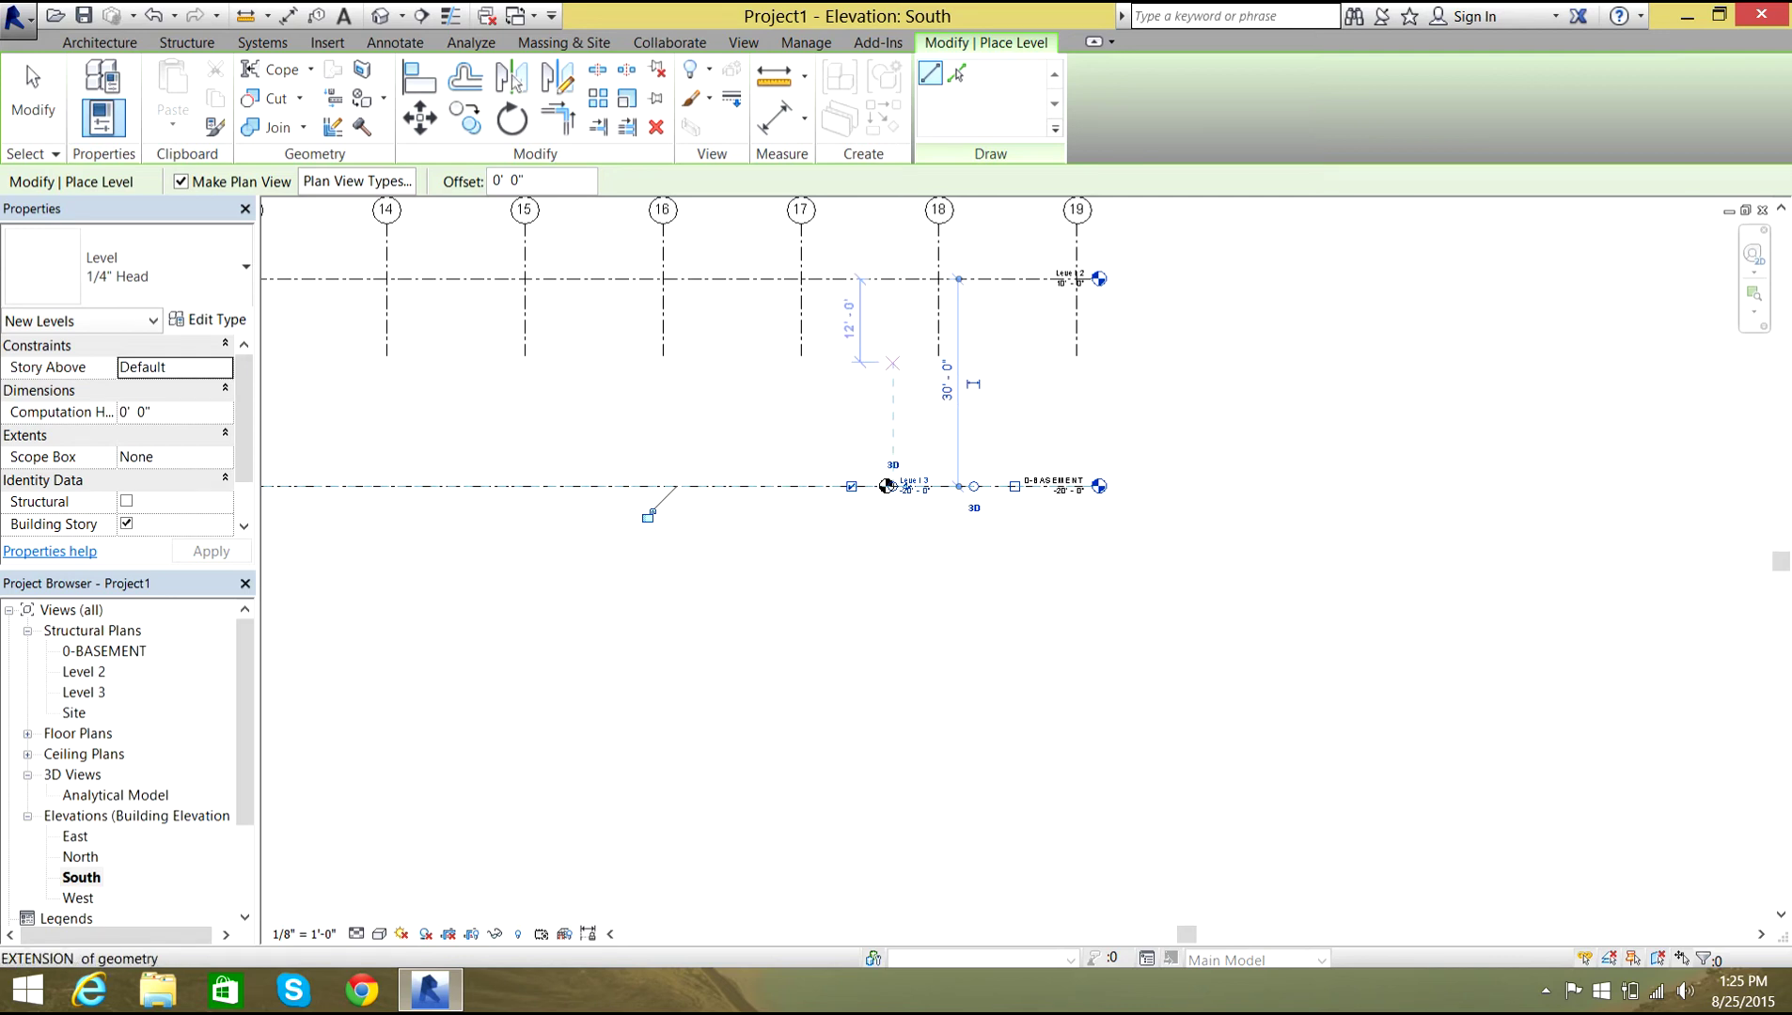
scroll(878, 372, "down", 1)
scroll(952, 379, "down", 2)
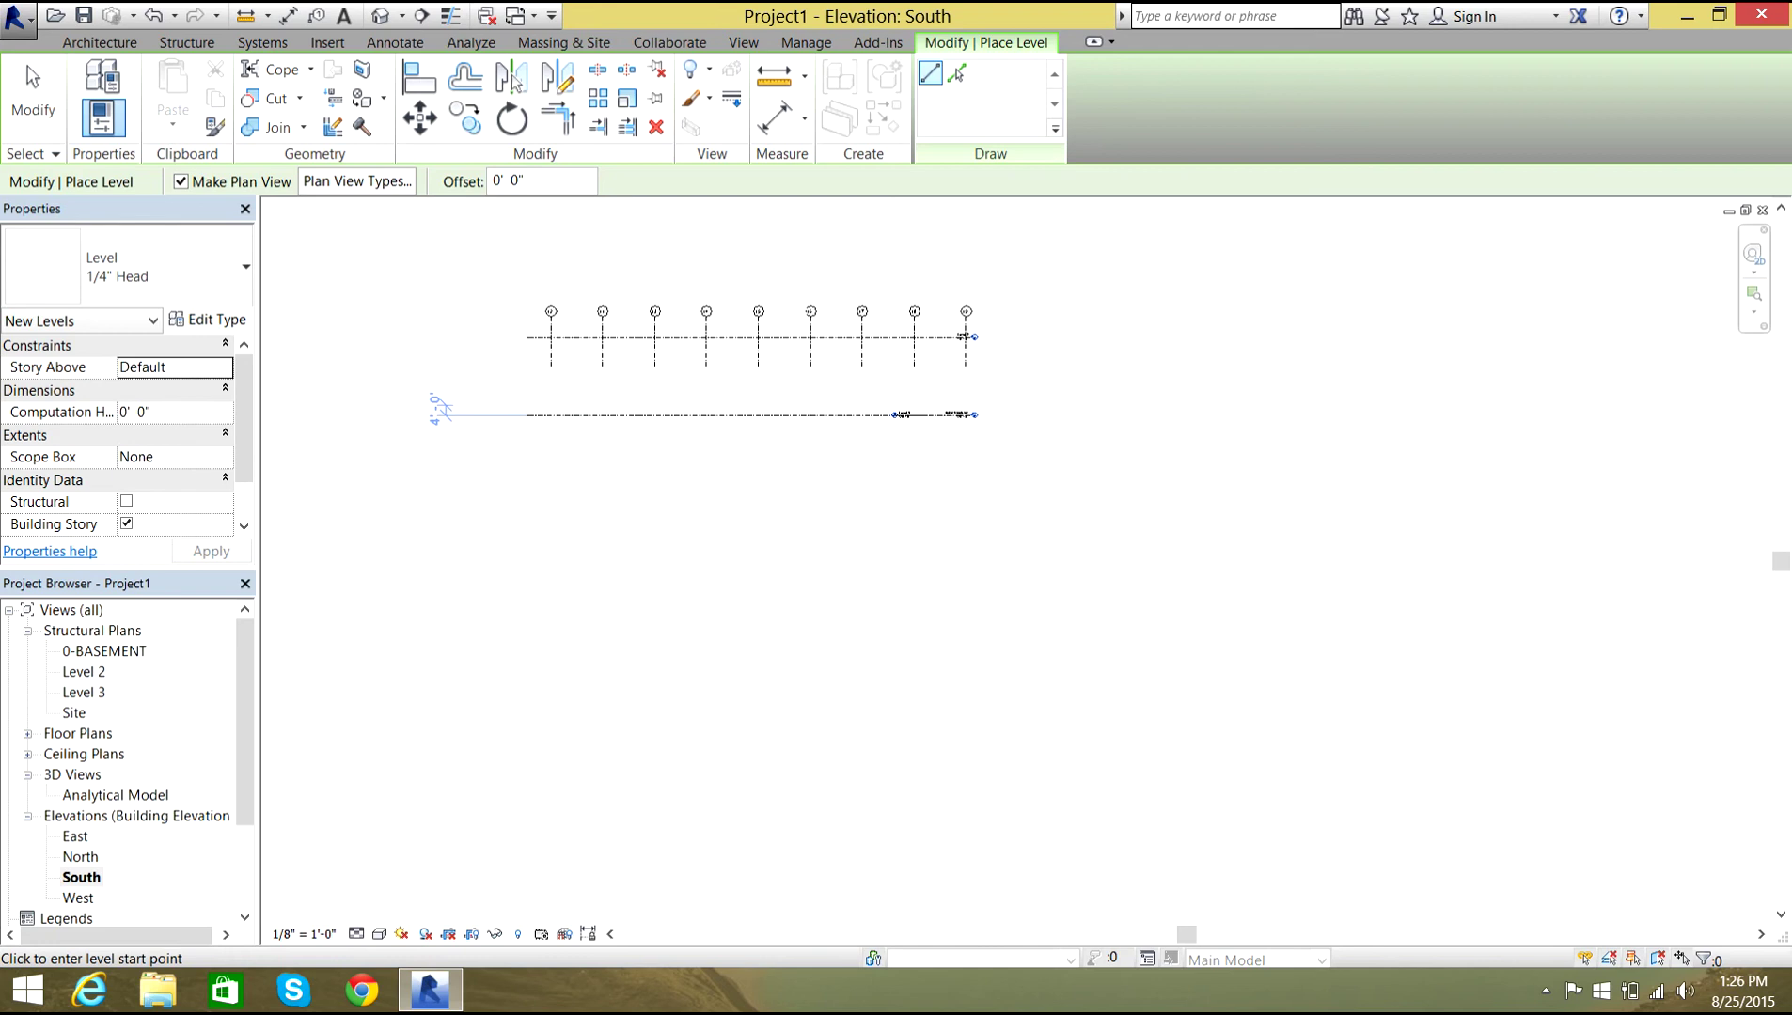
key("Escape")
key("Escape")
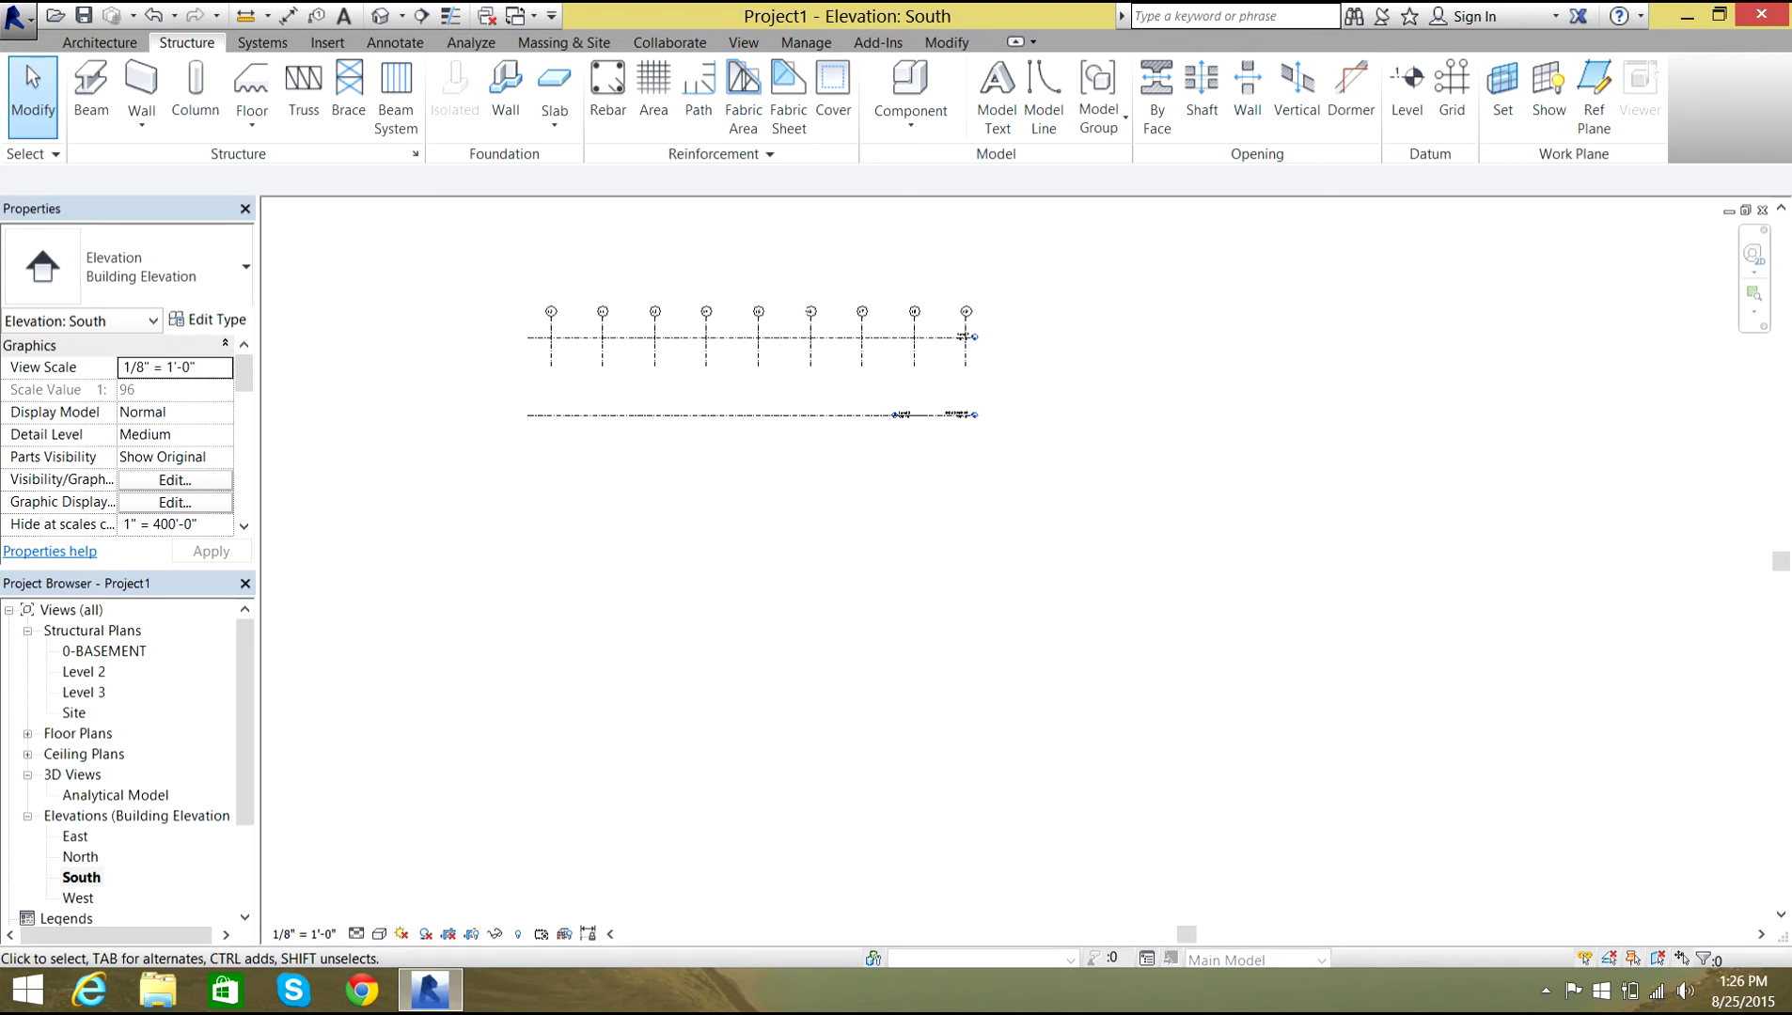
Create a level offset 20' above 0-BASEMENT by picking the basement level line with the Level tool.
scroll(722, 375, "up", 3)
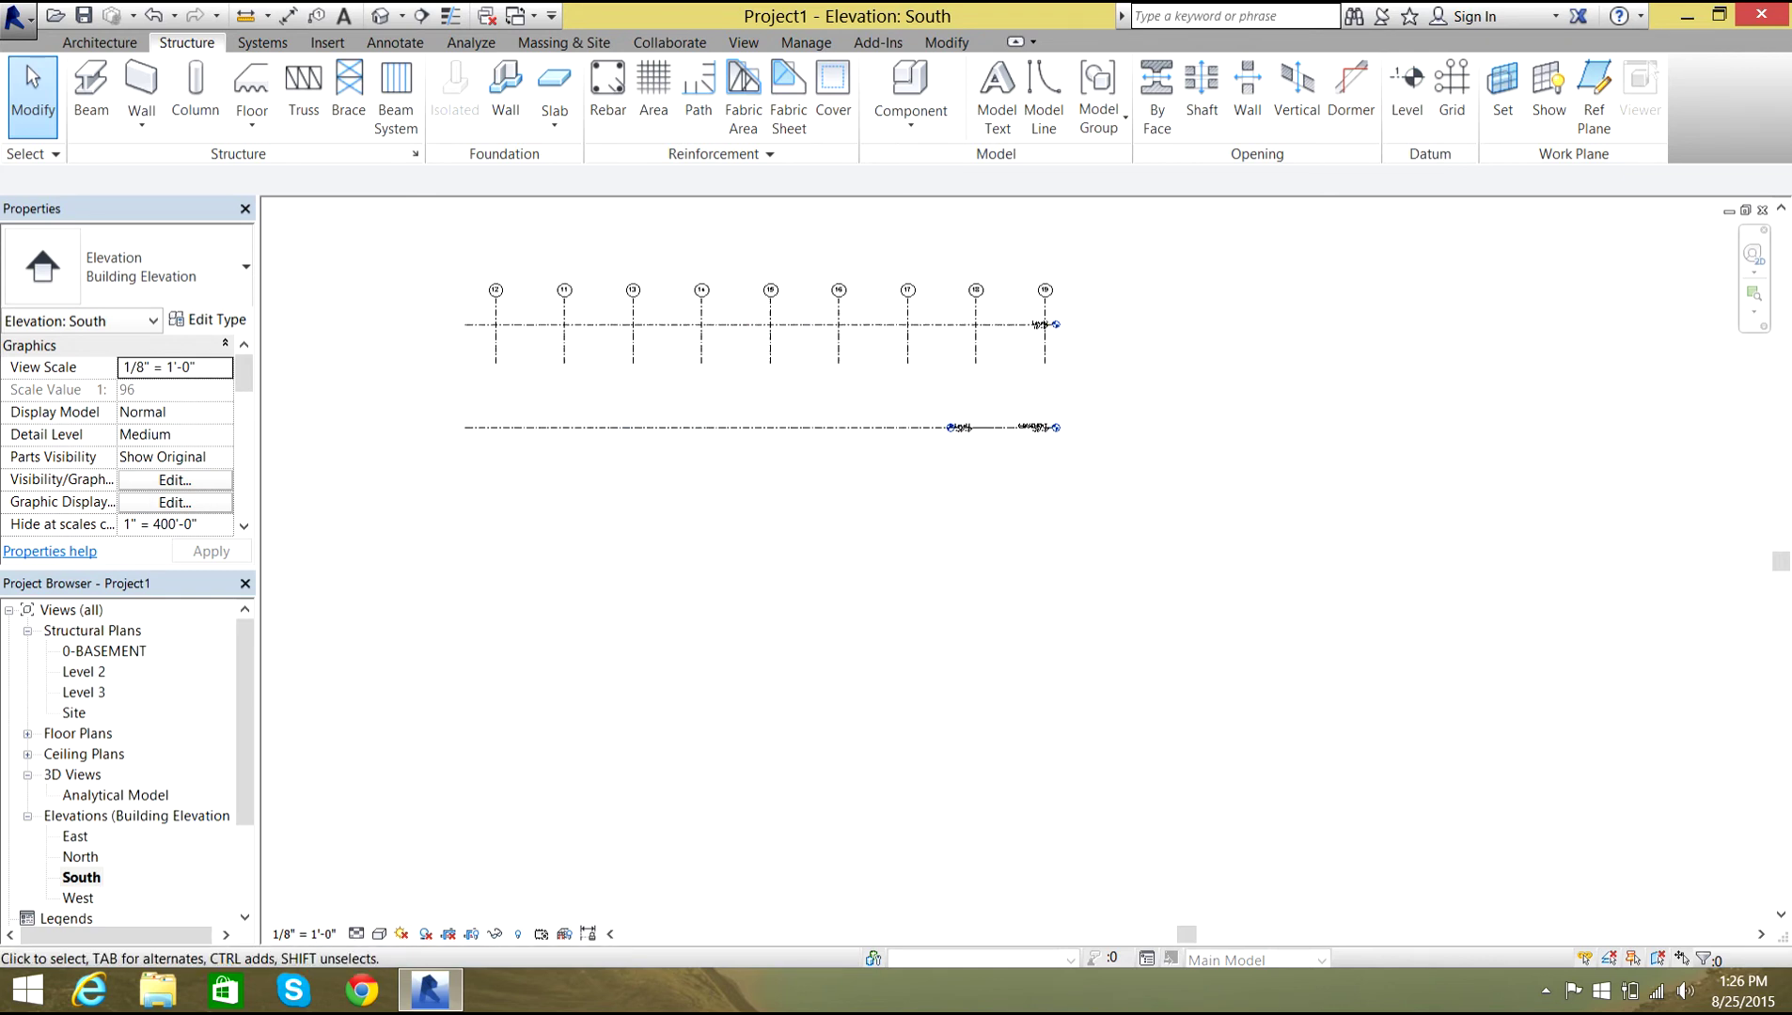
scroll(722, 382, "down", 3)
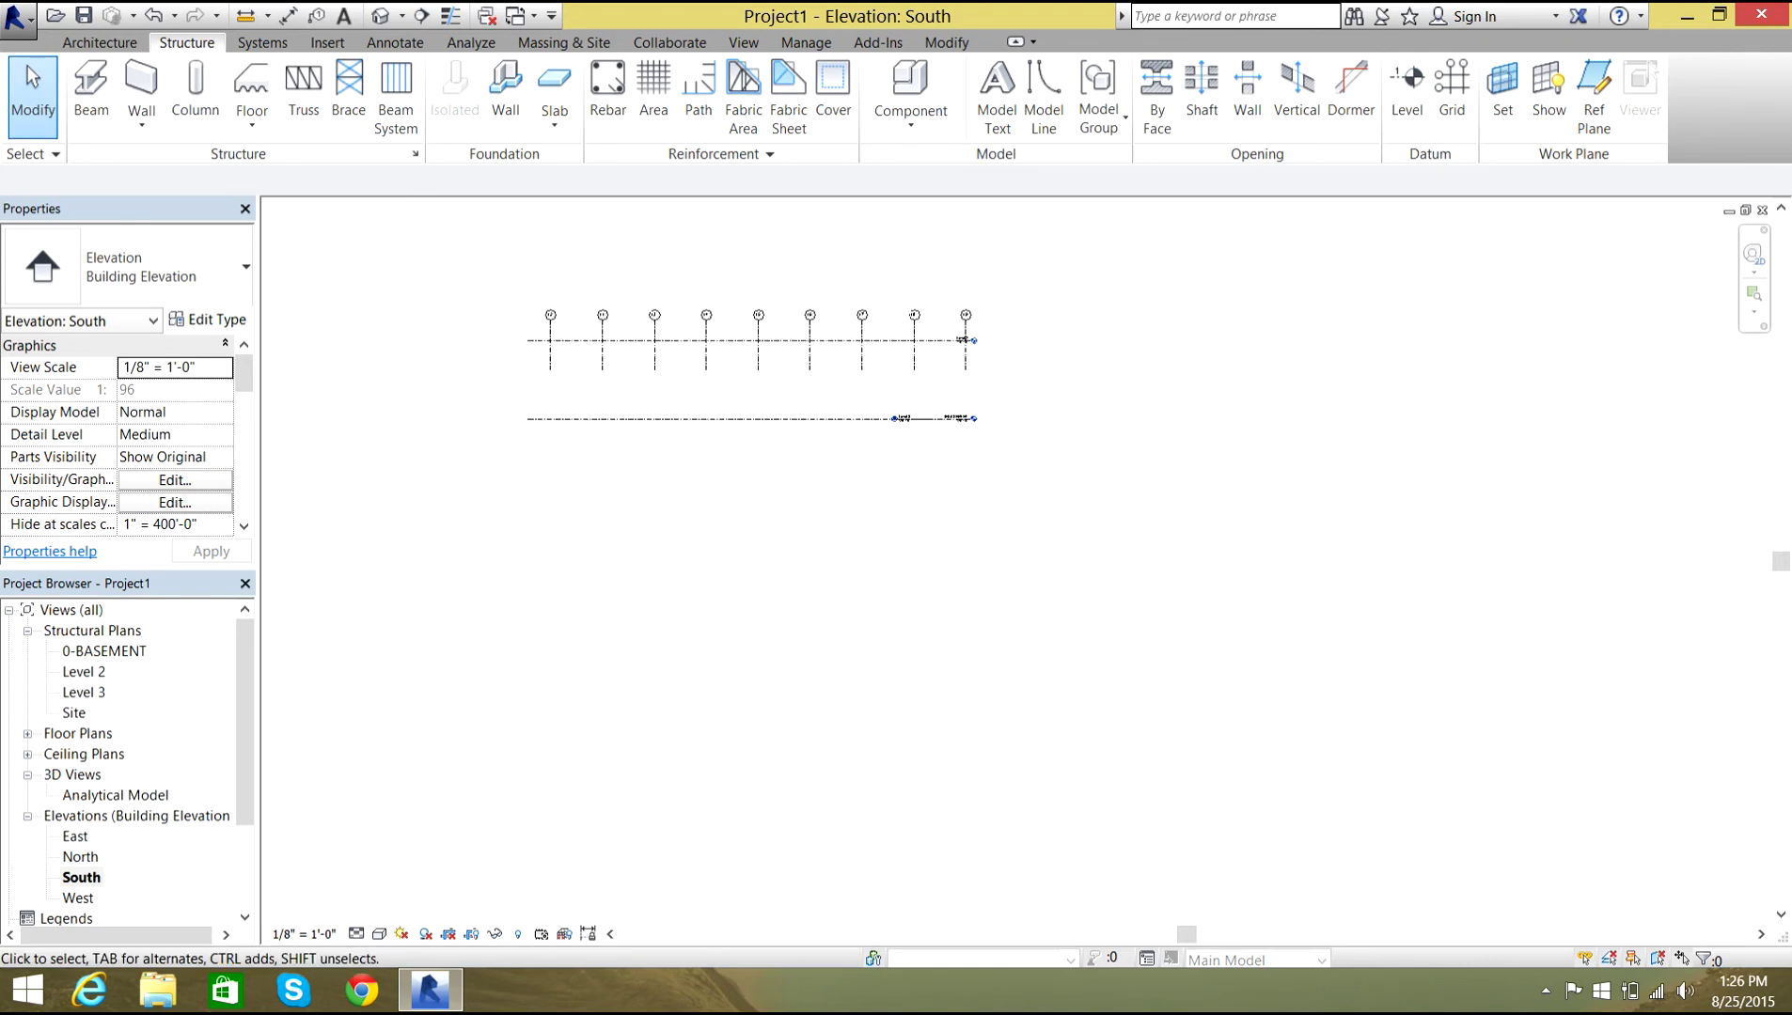
left_click(1407, 94)
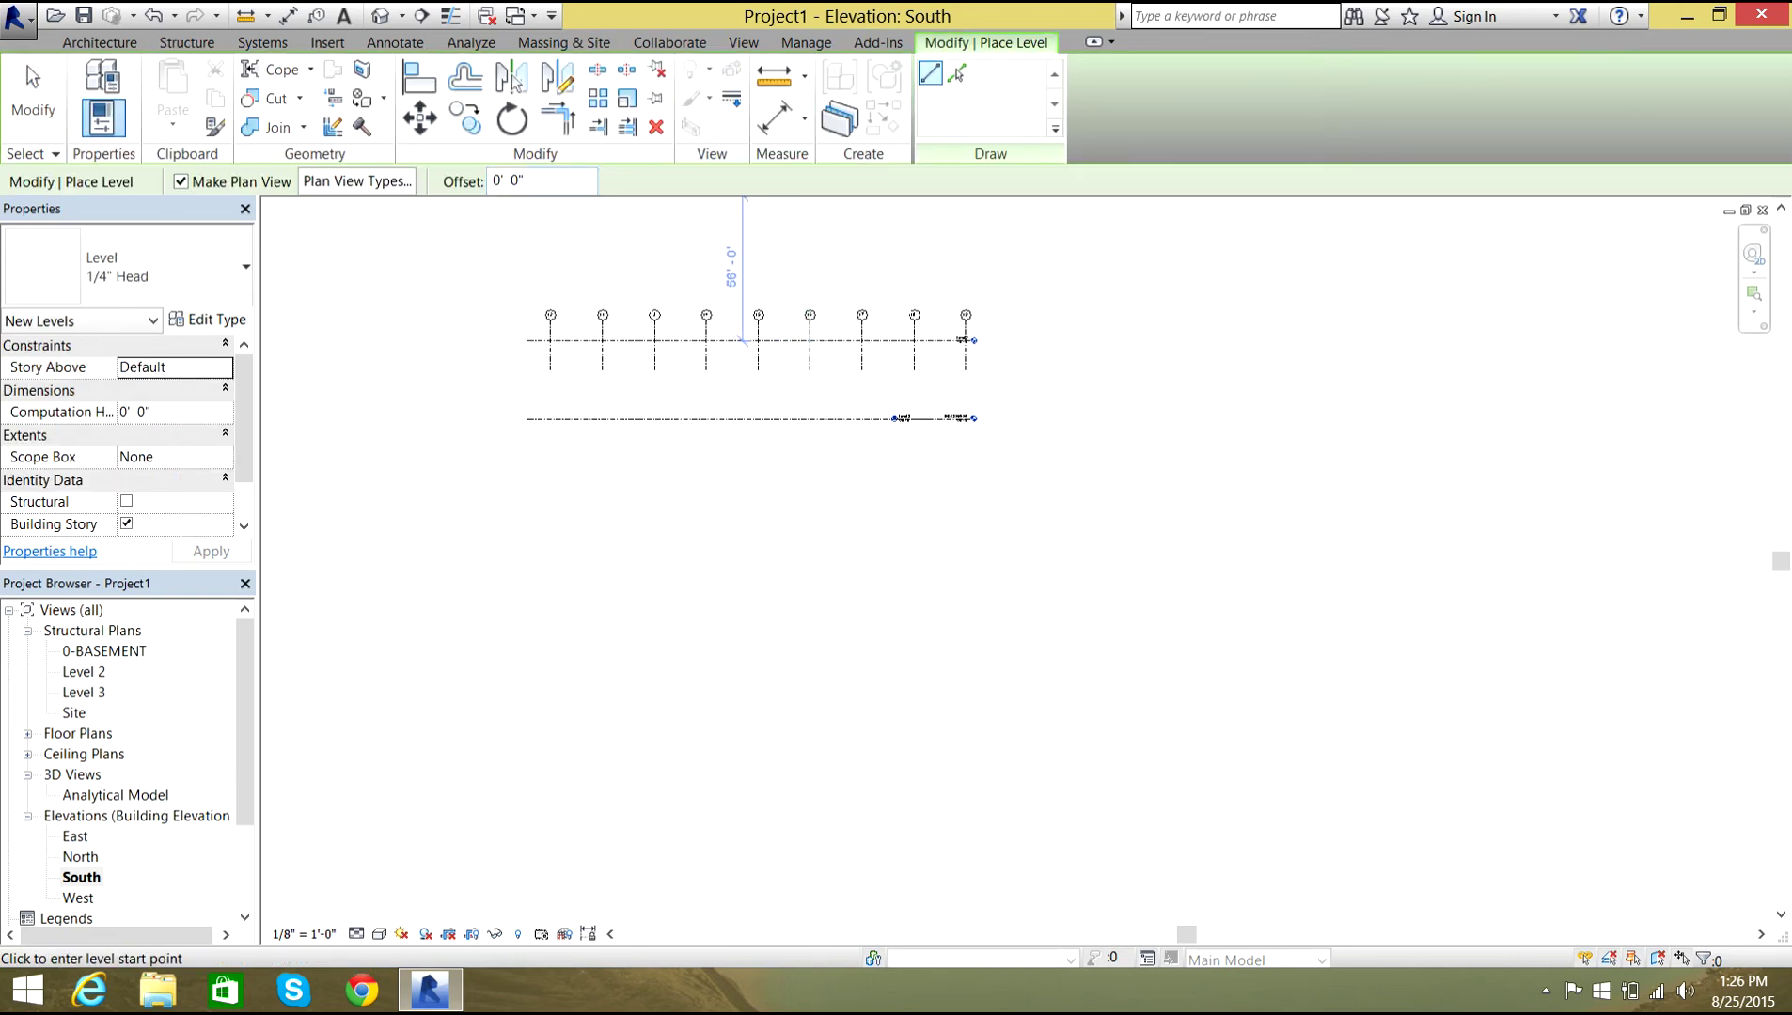
left_click(493, 180)
type("2")
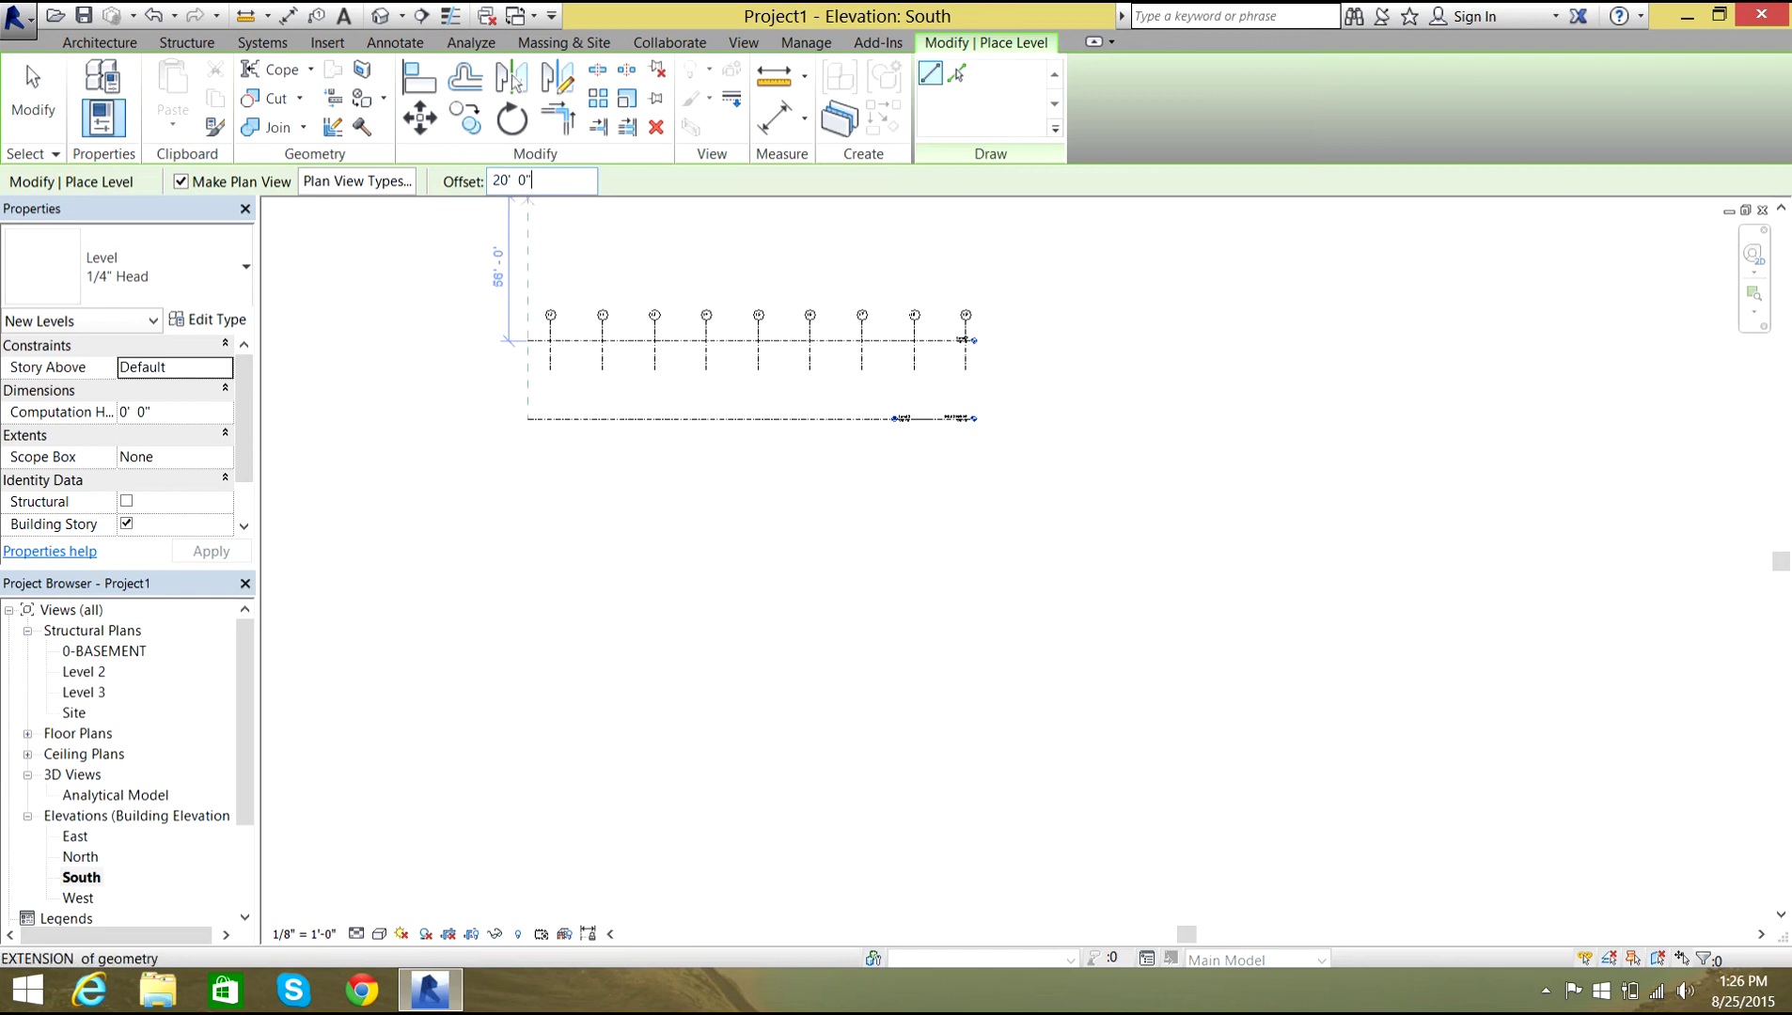
left_click(957, 74)
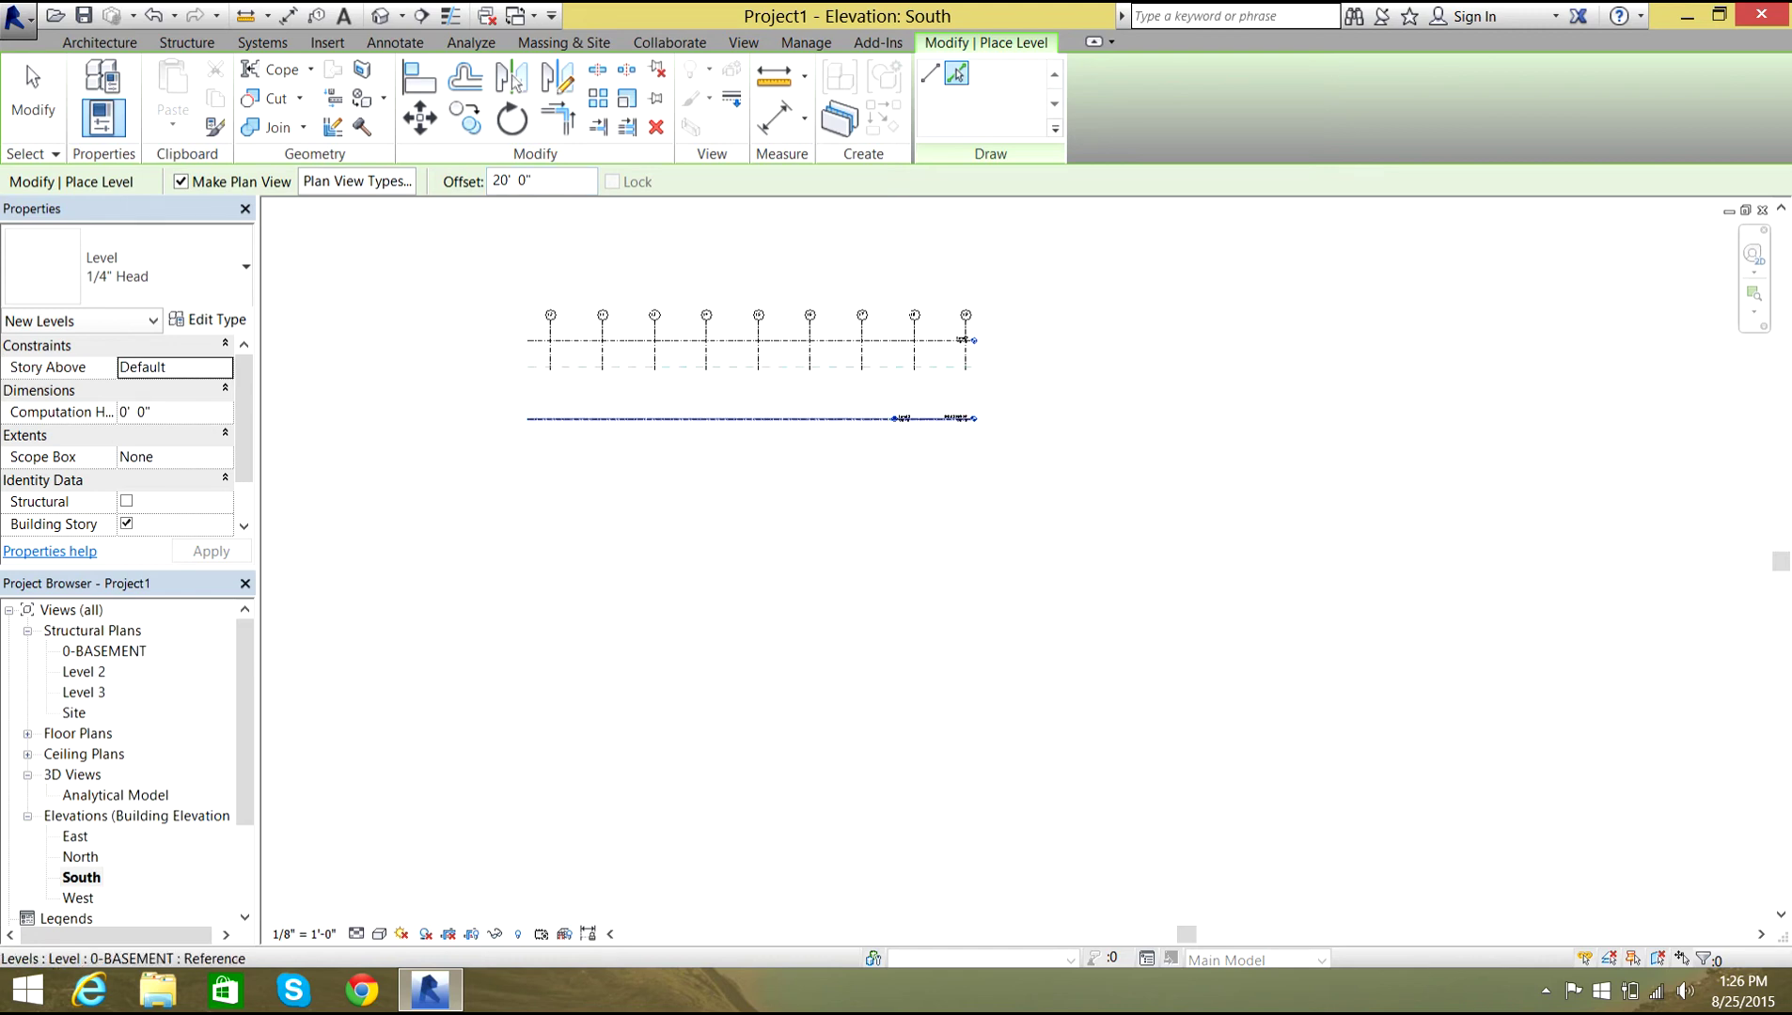
left_click(780, 420)
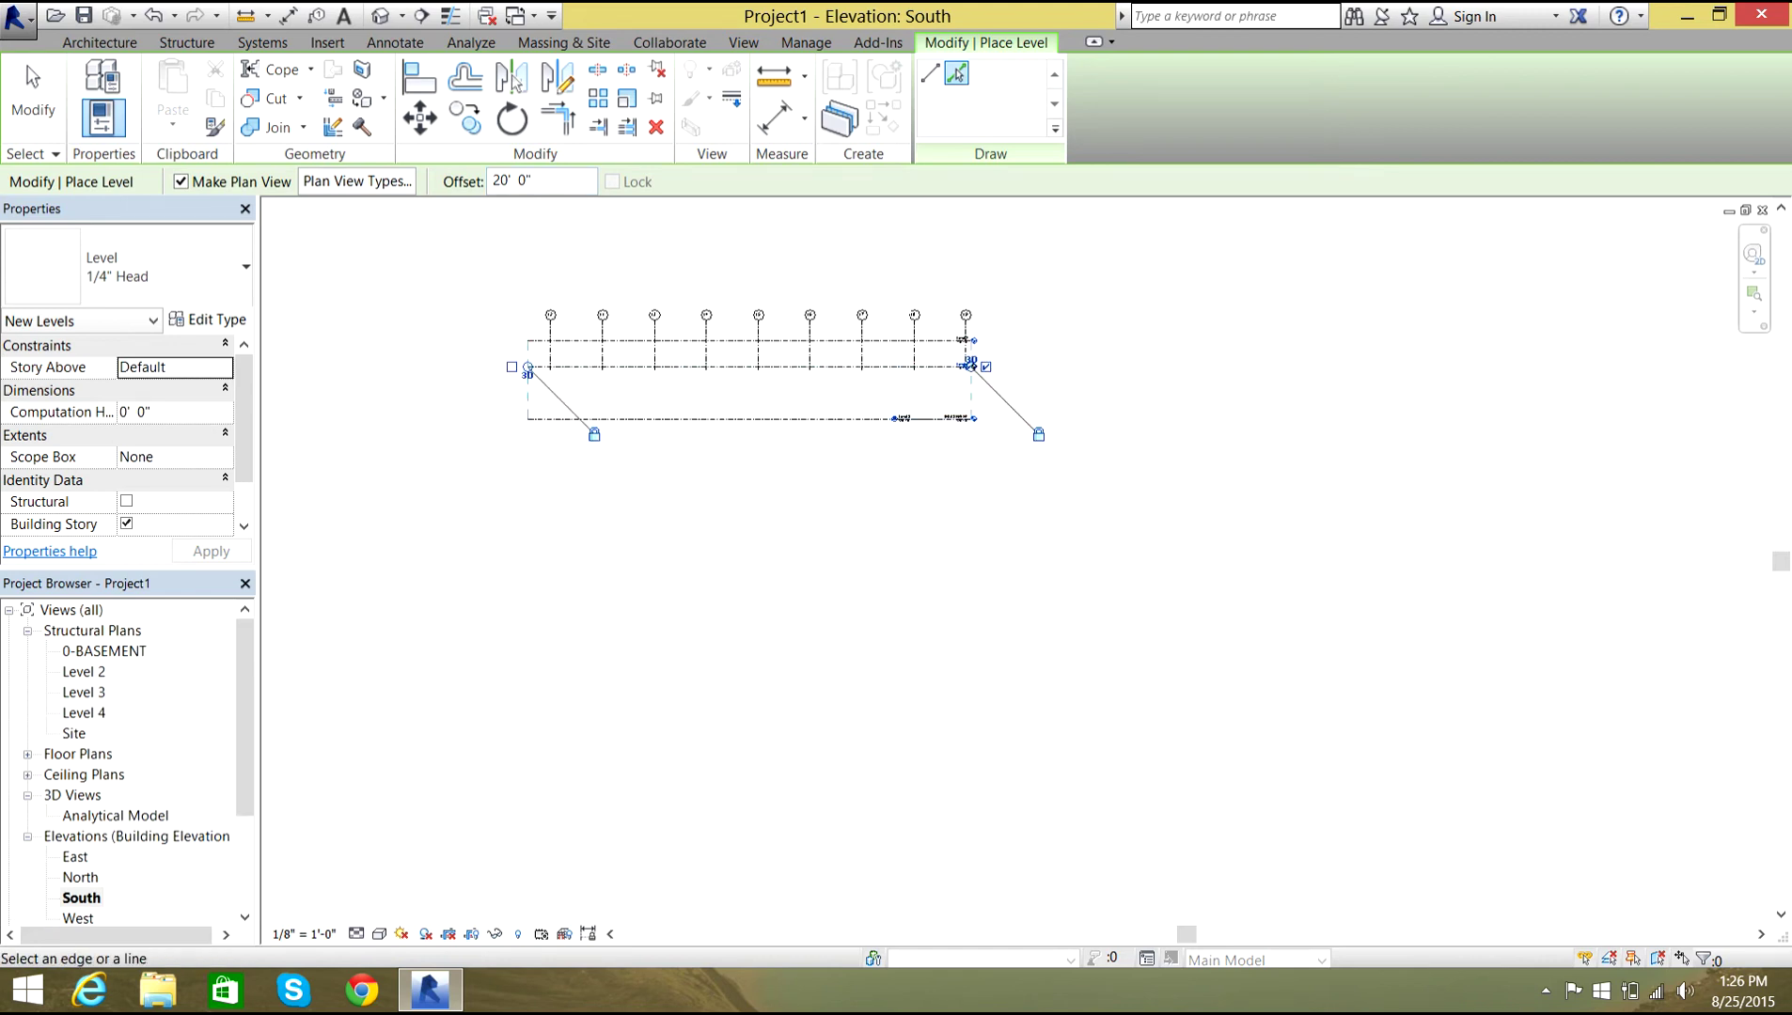
scroll(729, 280, "up", 4)
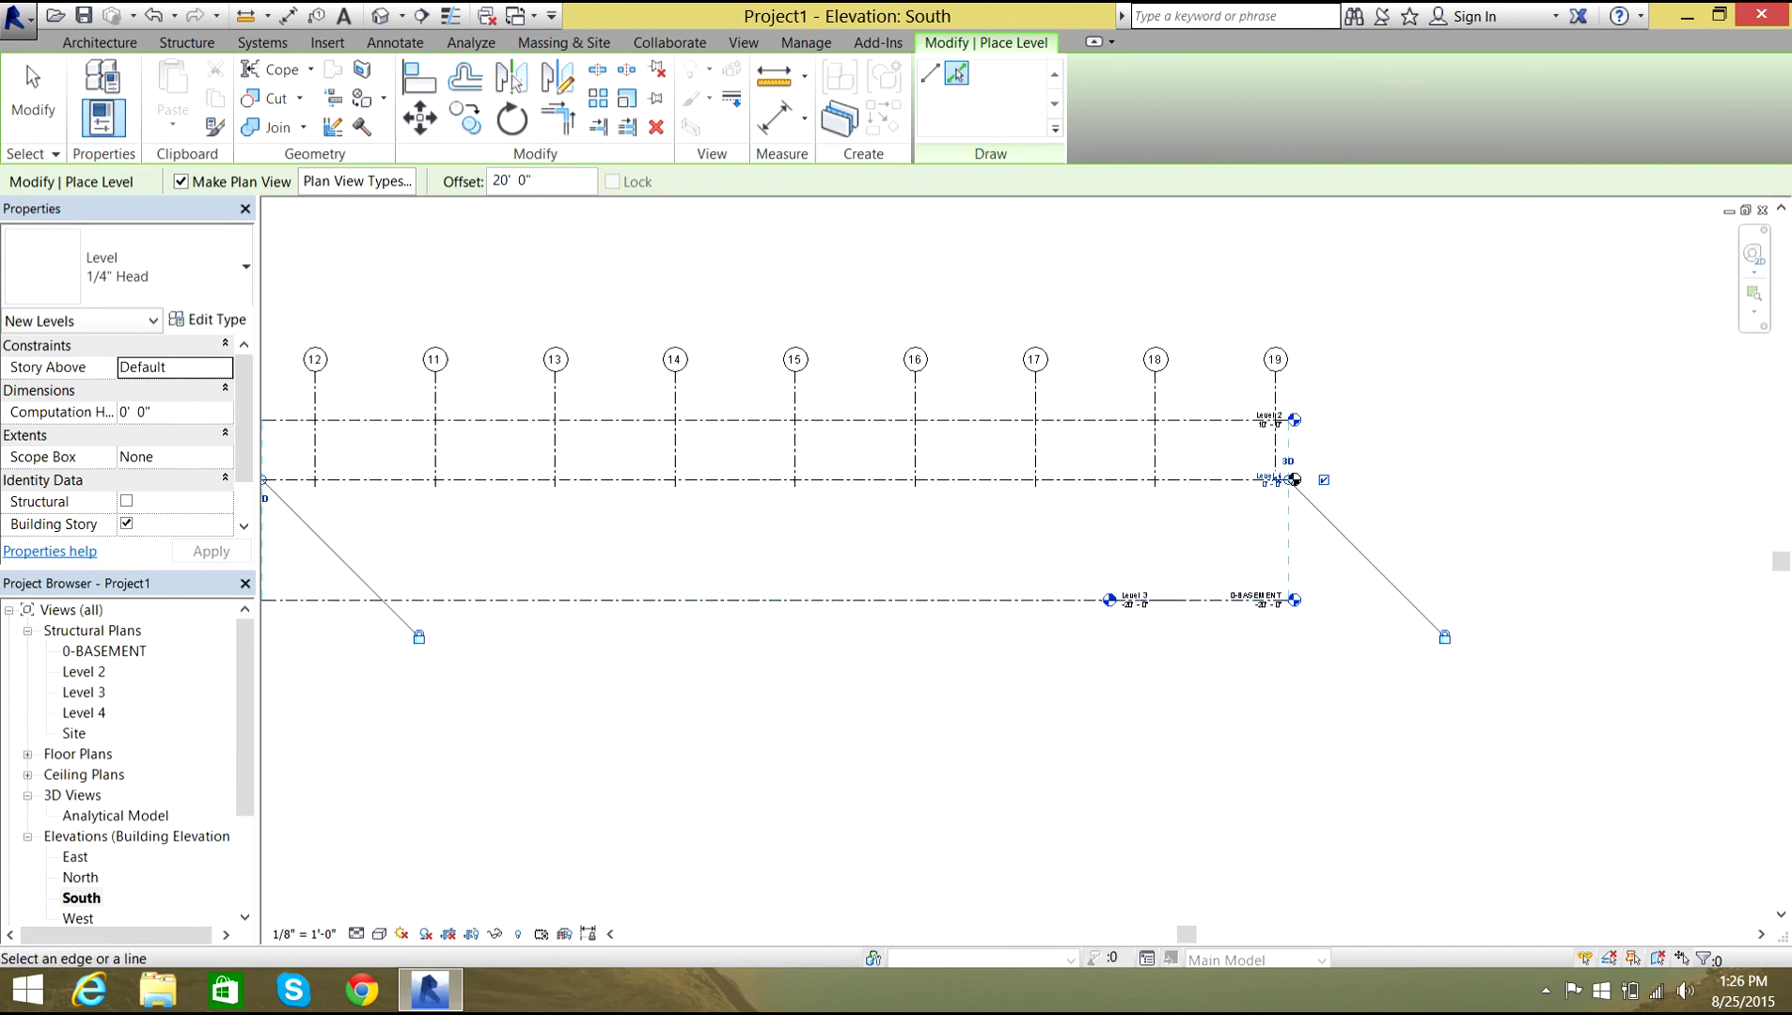
key("Escape")
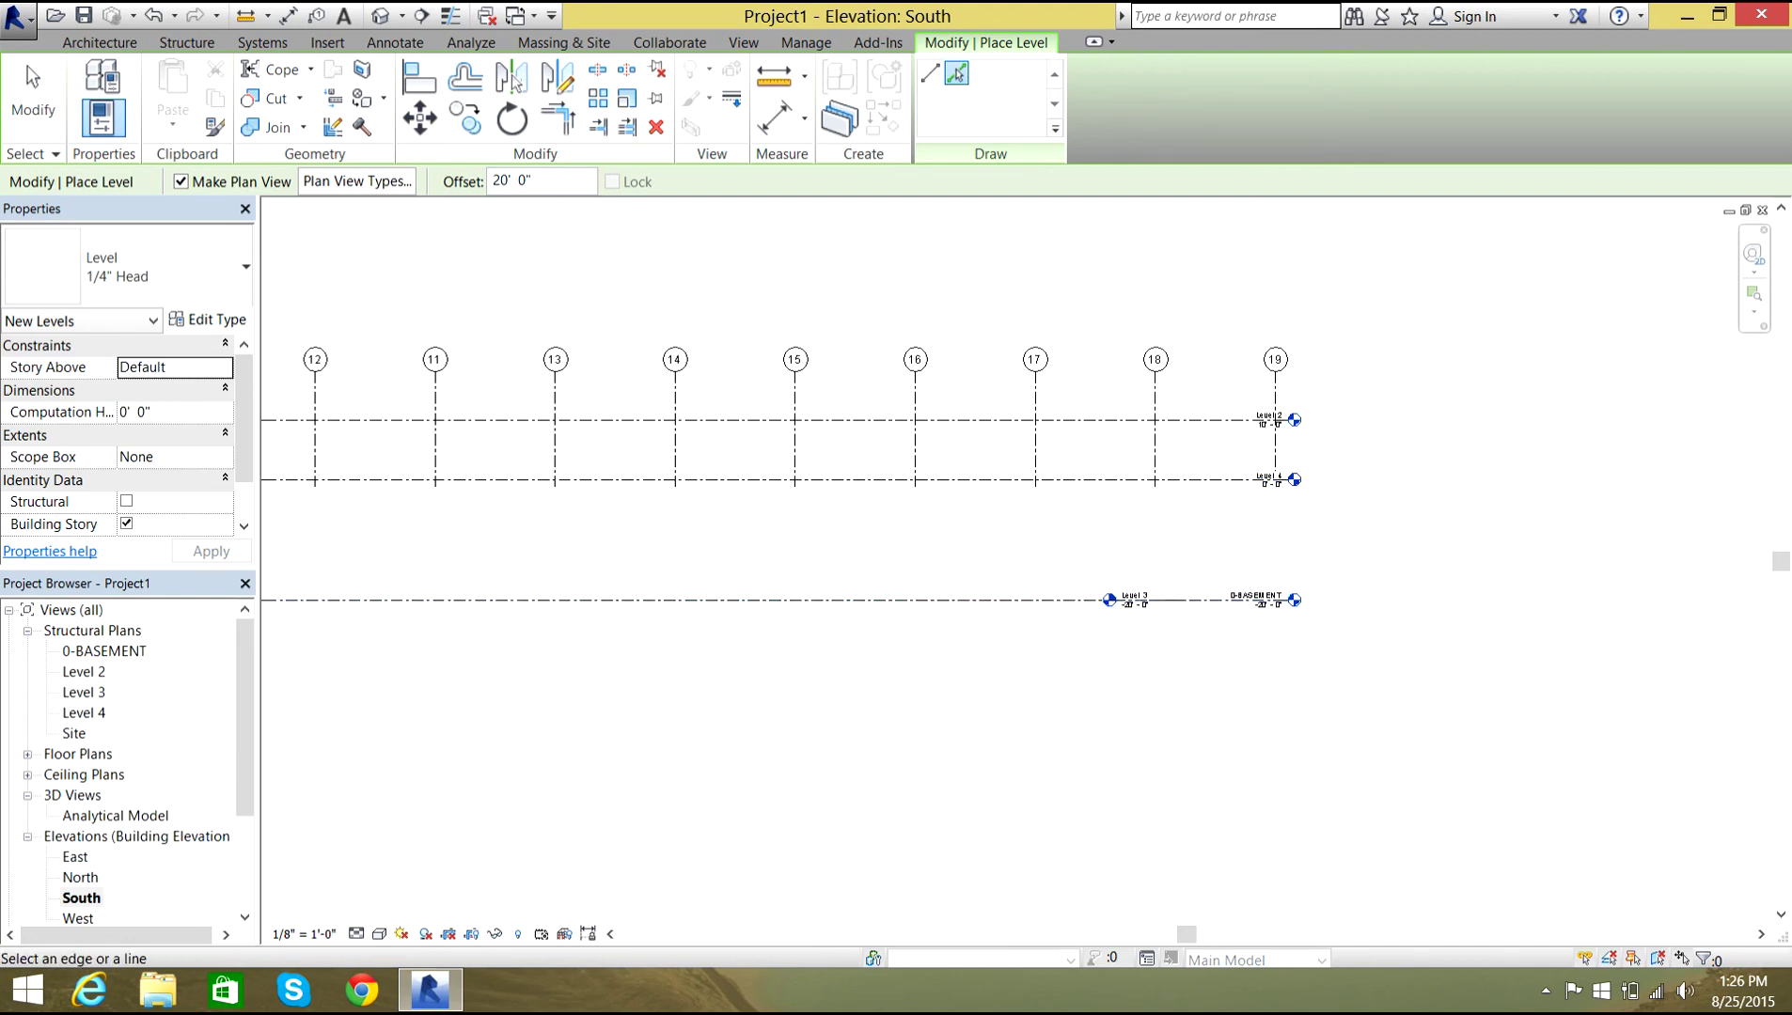
key("Escape")
Delete the short duplicate level overlapping the 0-BASEMENT line.
scroll(1276, 482, "up", 5)
scroll(1298, 475, "down", 4)
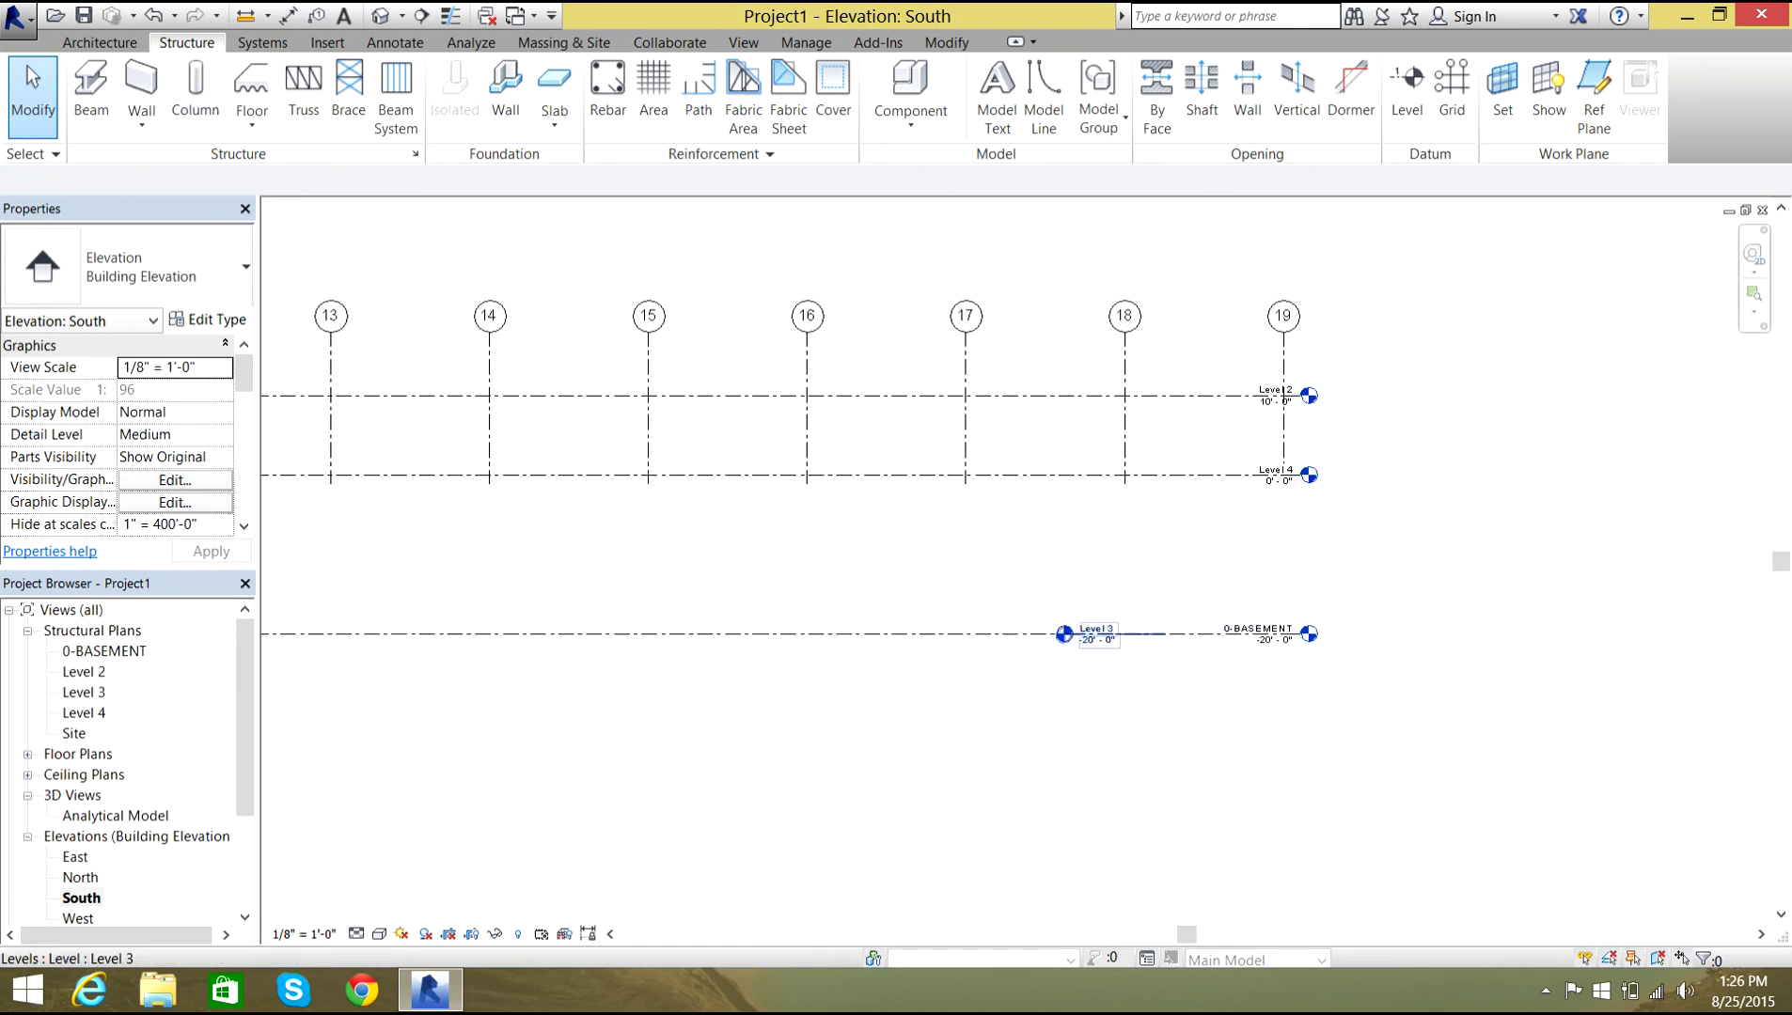
left_click(1114, 636)
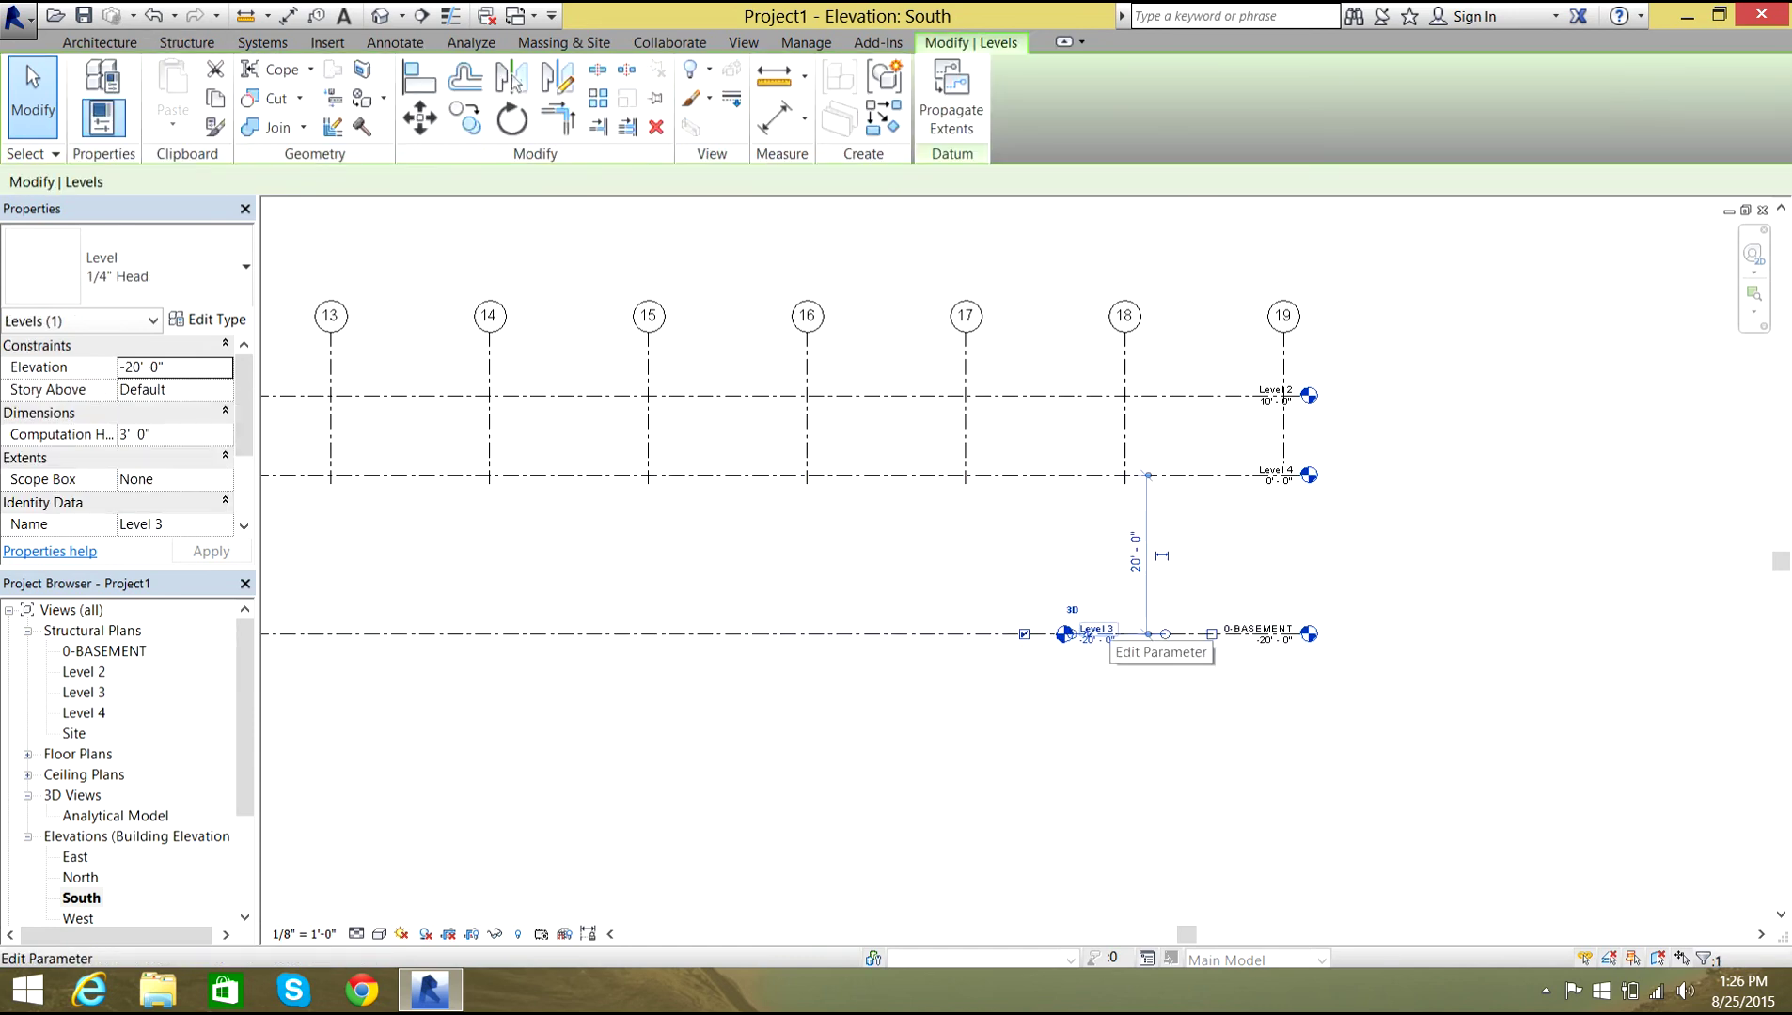
key("Delete")
left_click(975, 568)
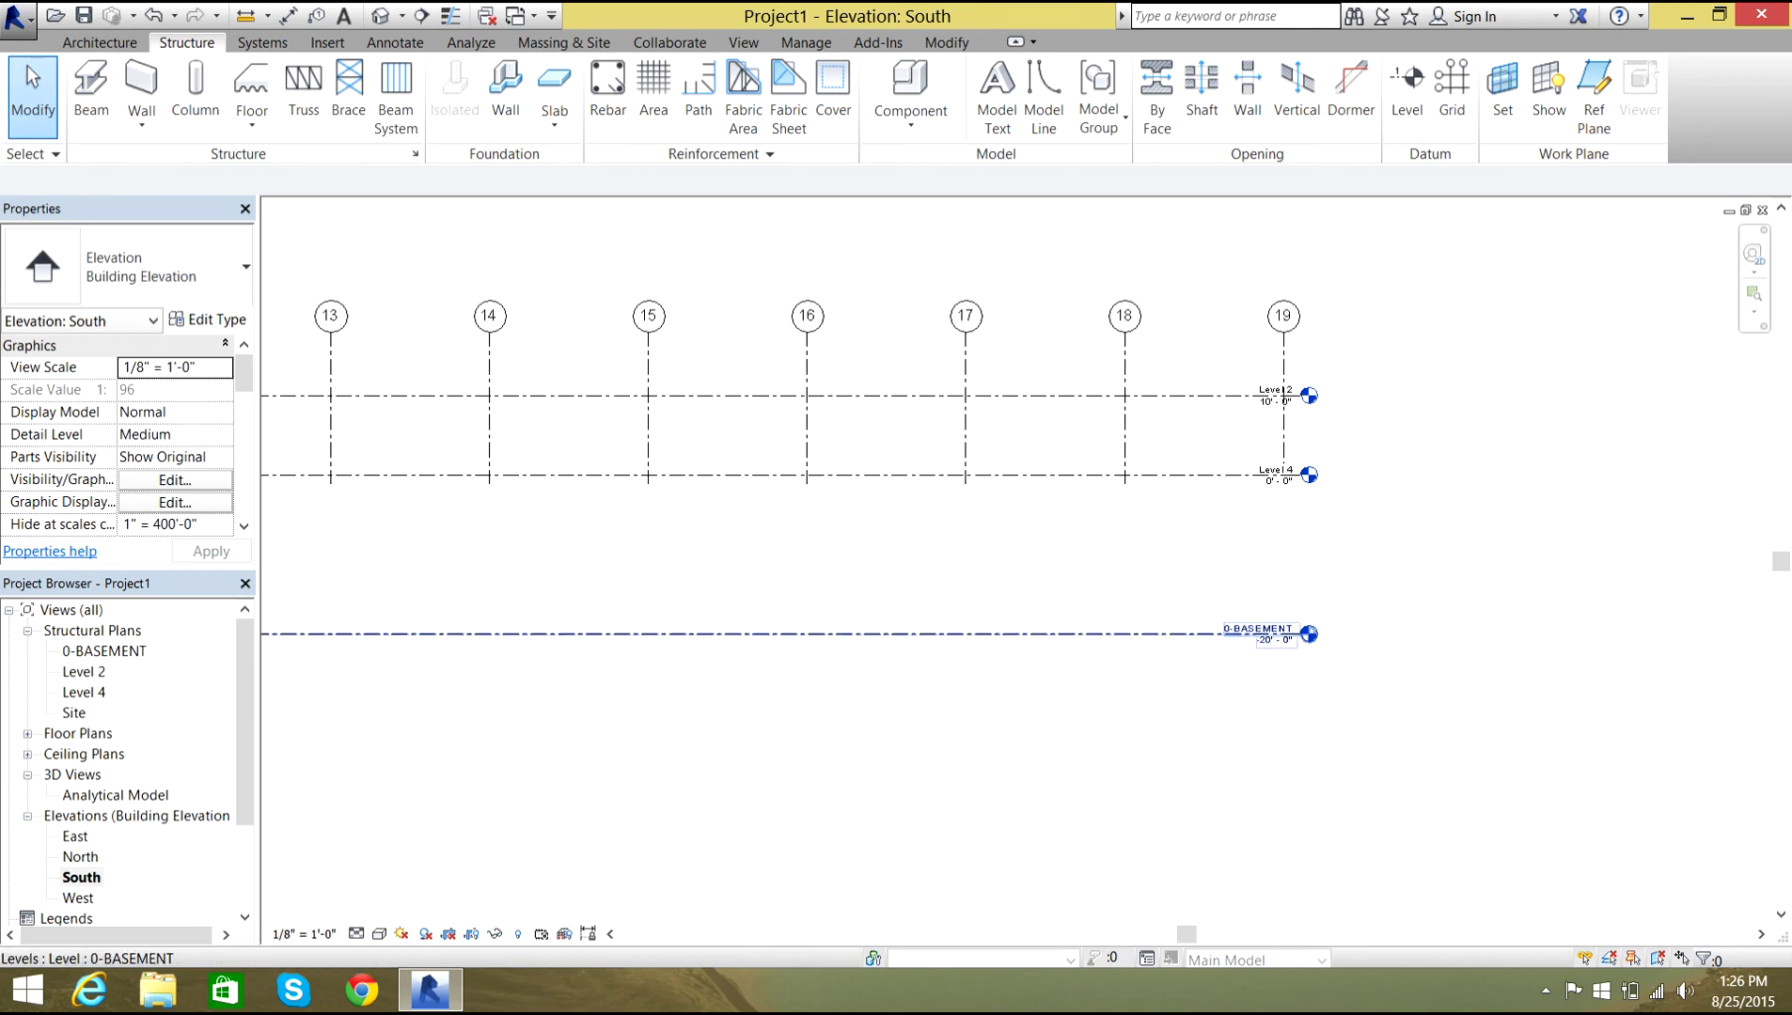
Rename Level 4 at the 0' elevation to 1-Ground and rename its corresponding views as well.
scroll(1278, 461, "up", 5)
left_click(1312, 497)
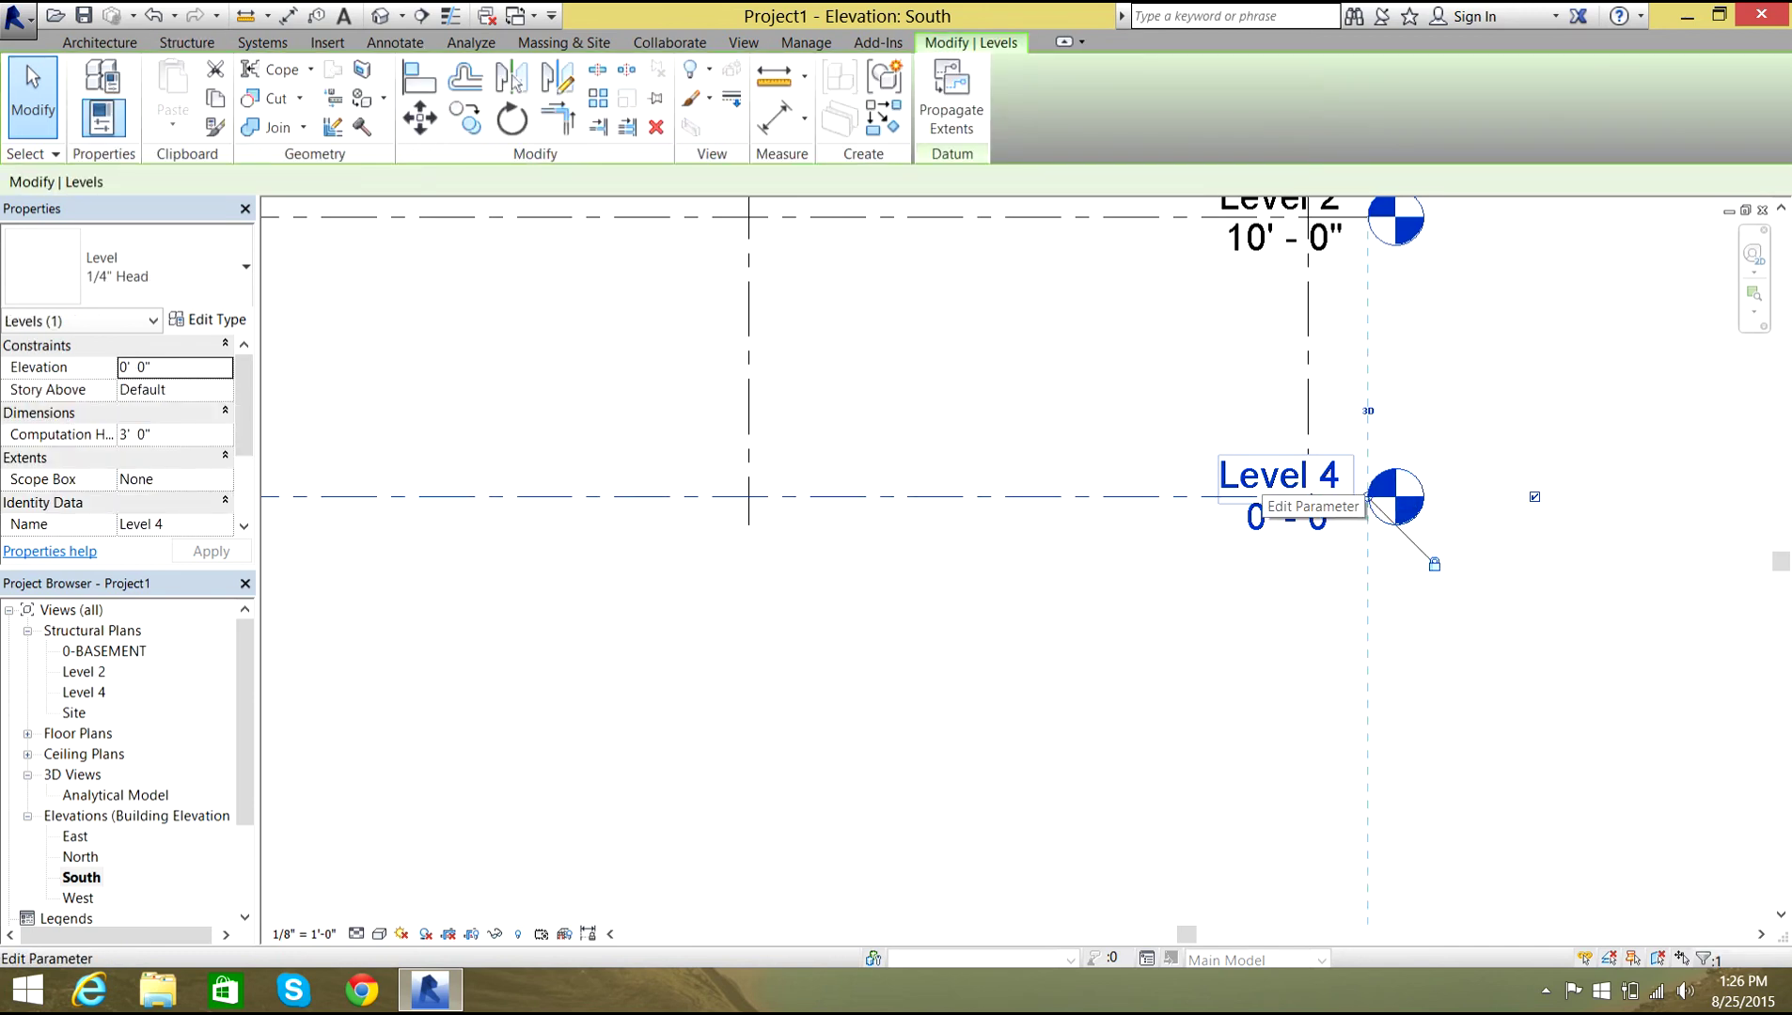
left_click(1279, 477)
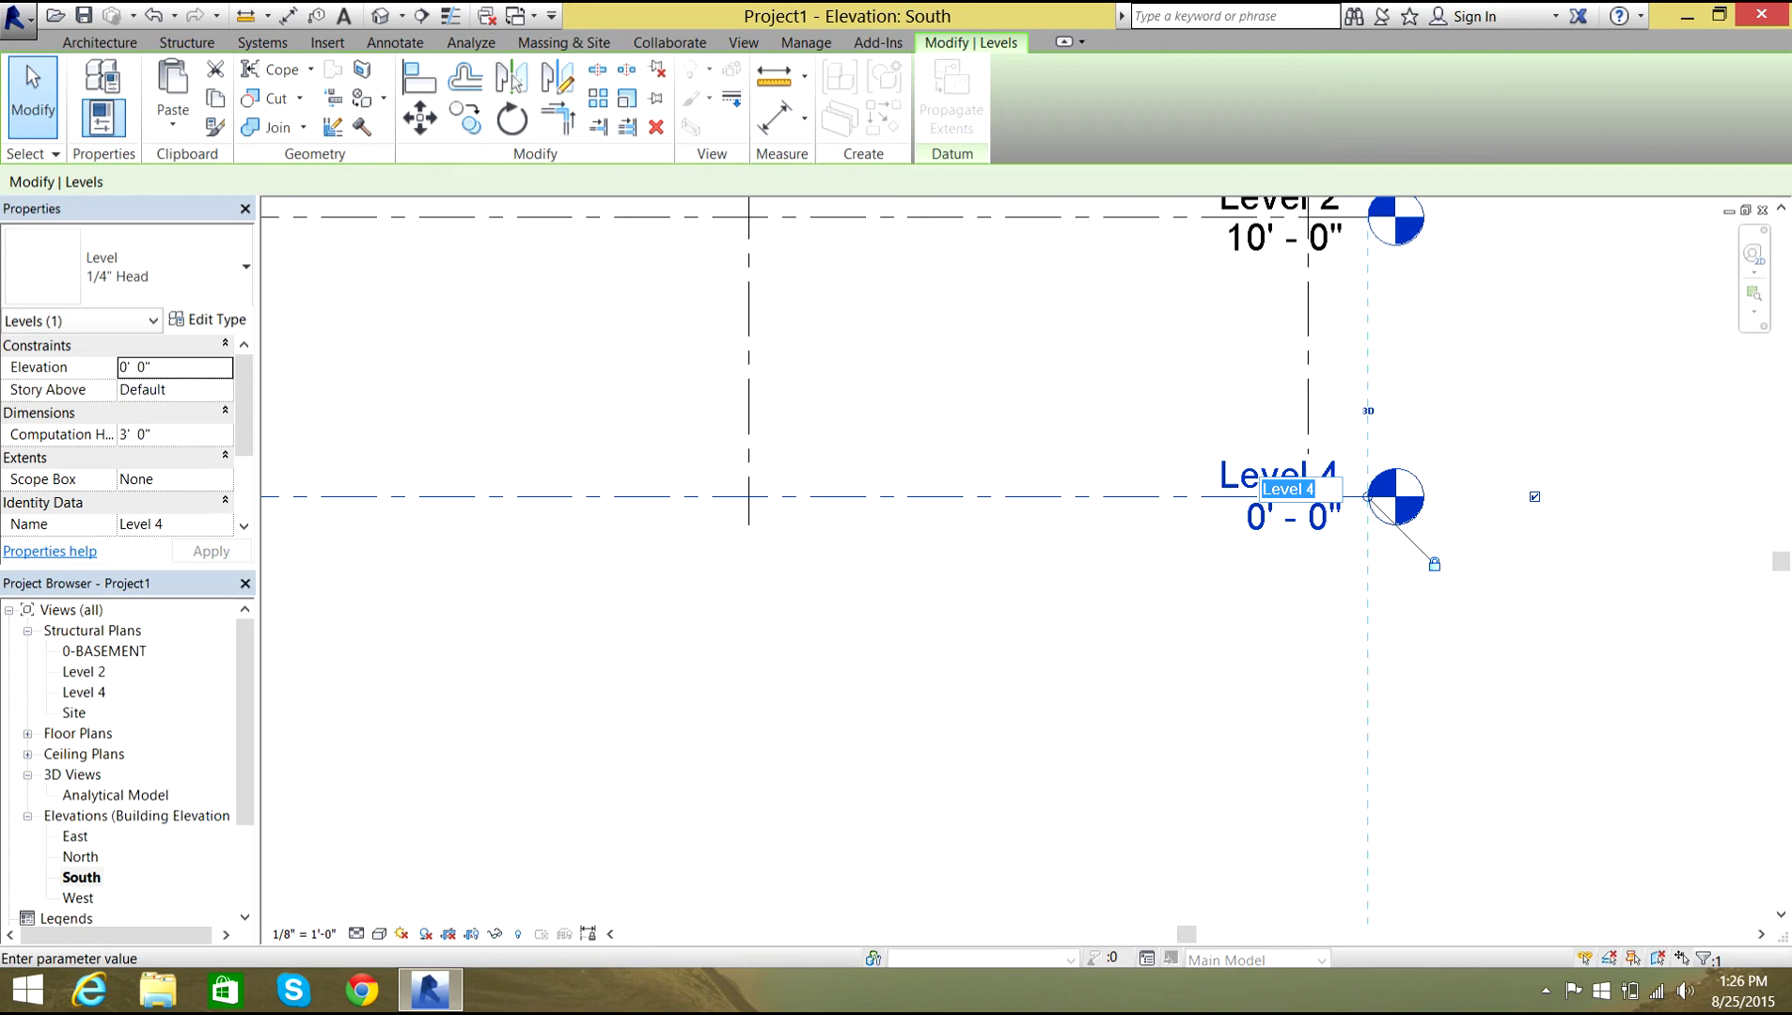
type("1-gROUN")
key("BackSpace")
key("BackSpace")
key("BackSpace")
key("BackSpace")
key("BackSpace")
type("Ground")
key("Return")
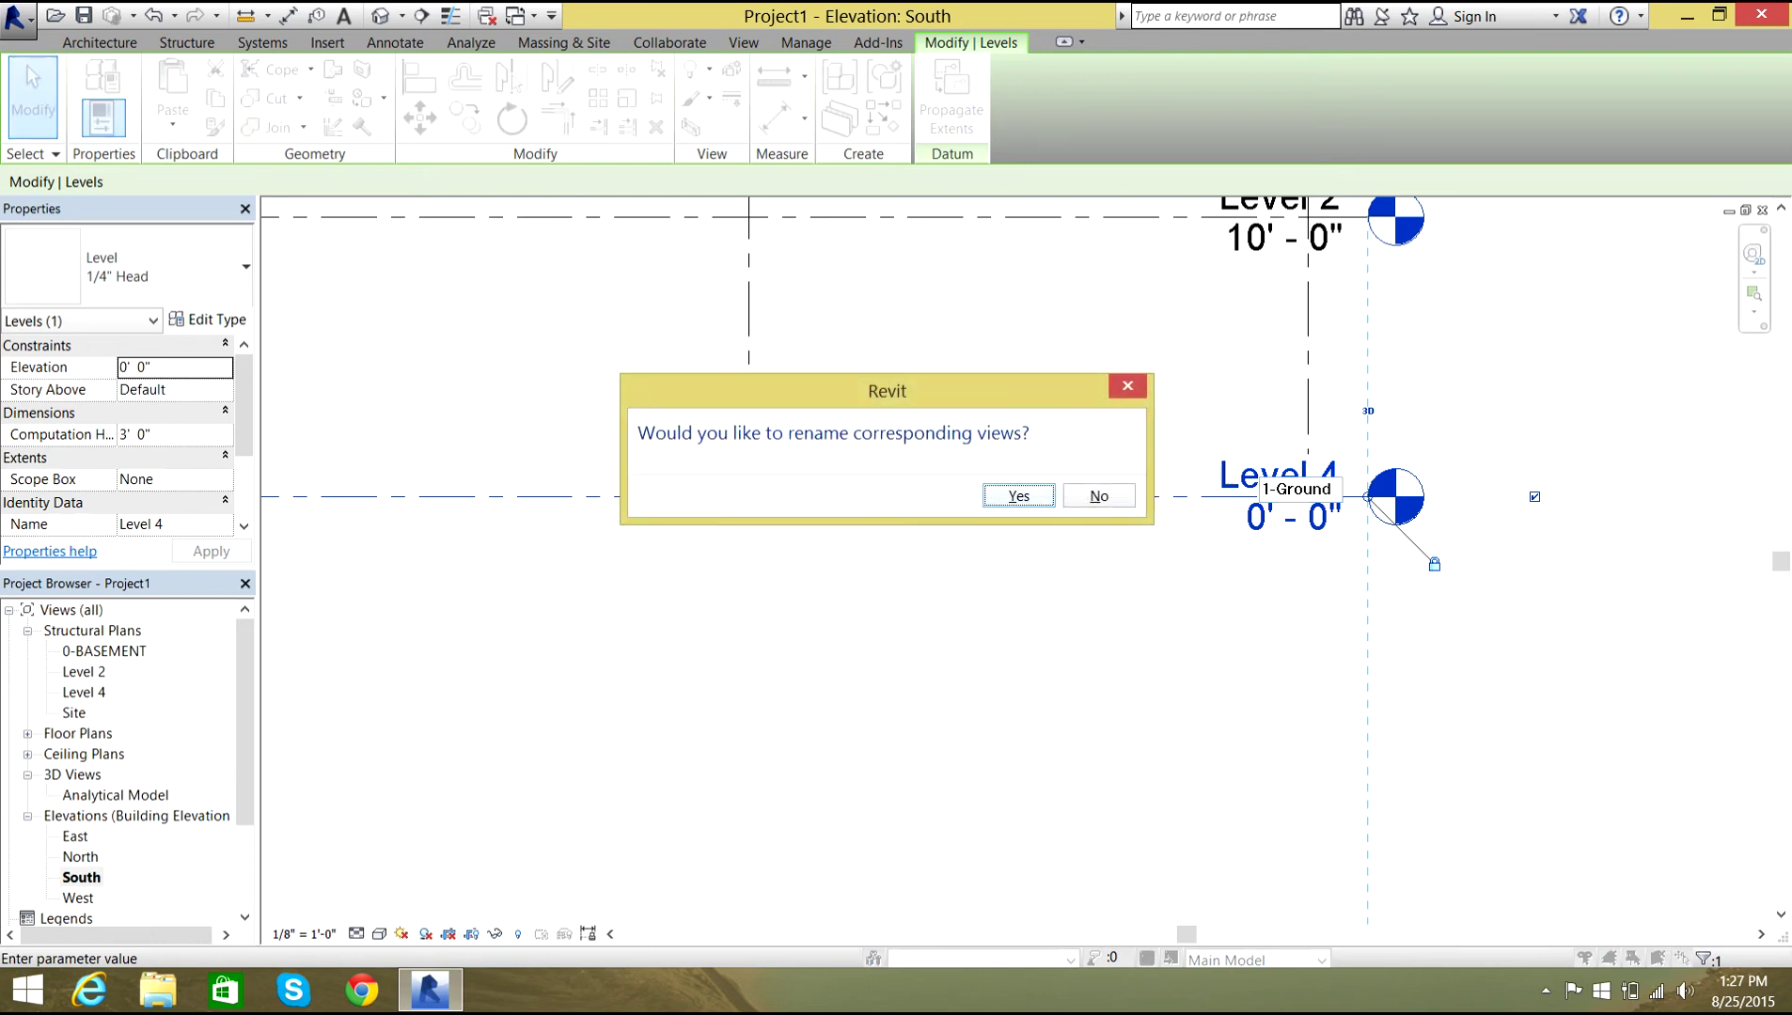
left_click(1013, 502)
Rename Level 2 to 2-FIRST FLOOR and rename its corresponding views as well.
scroll(1014, 504, "down", 3)
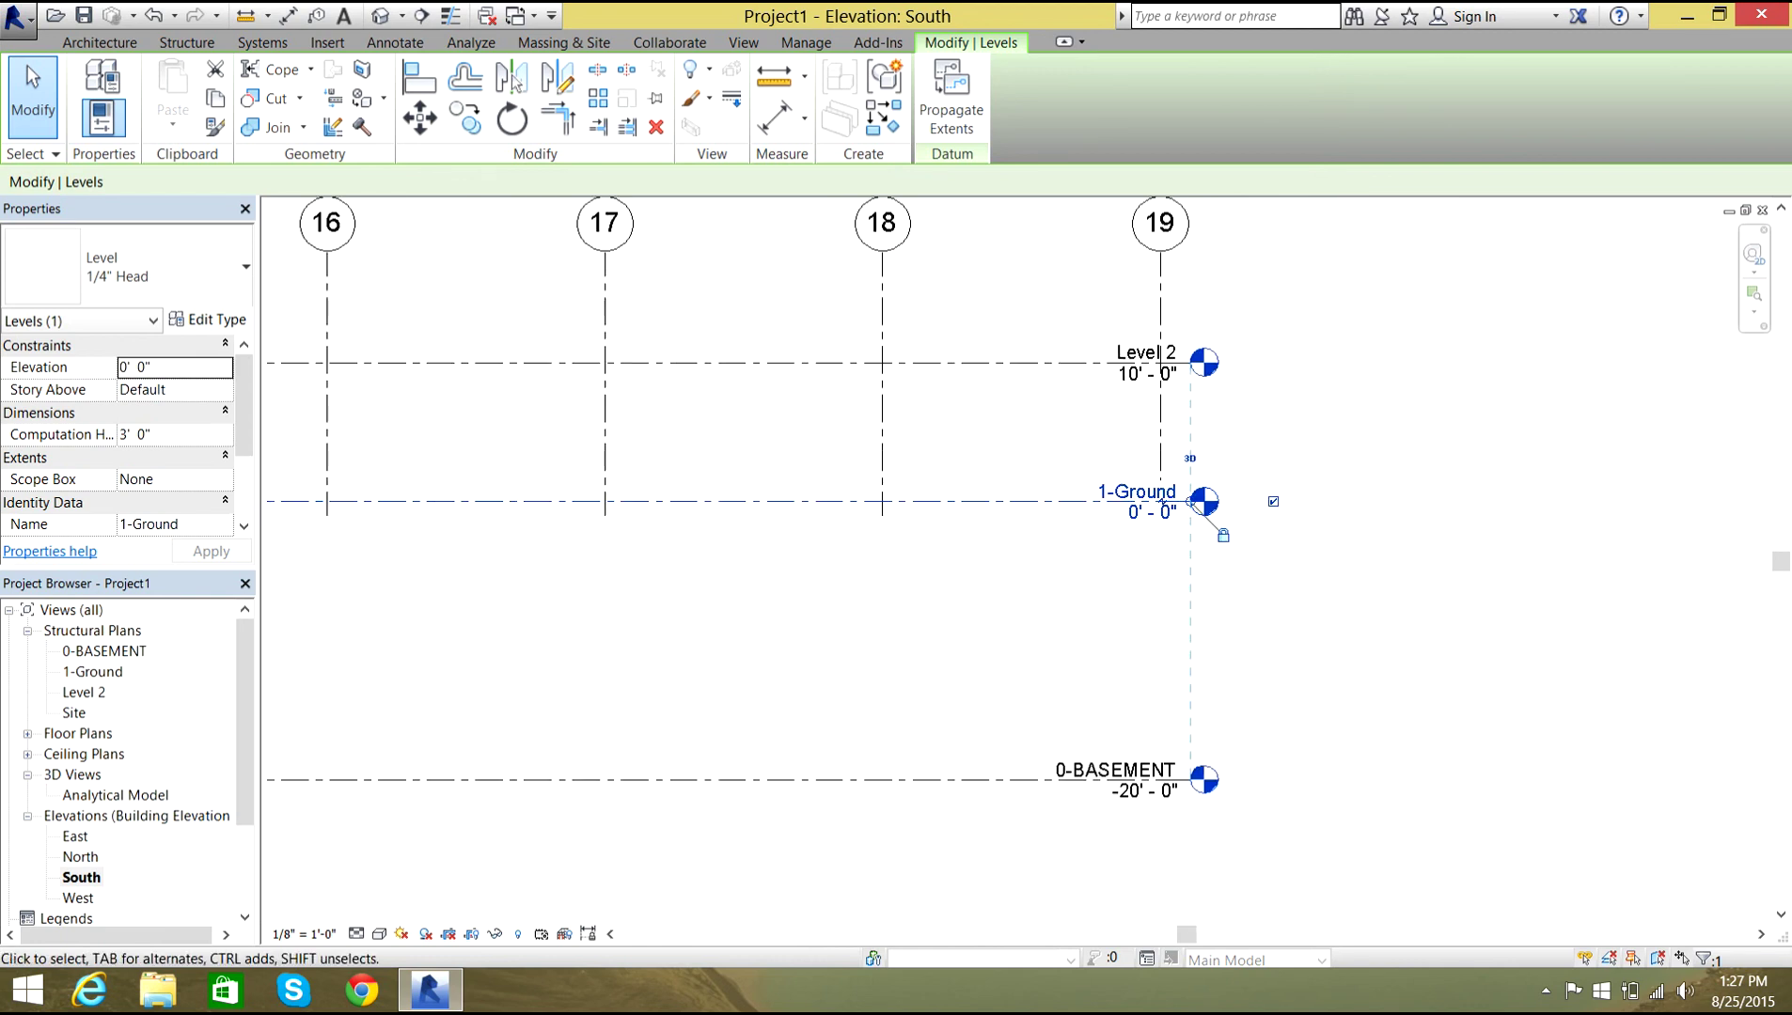
scroll(1054, 539, "down", 1)
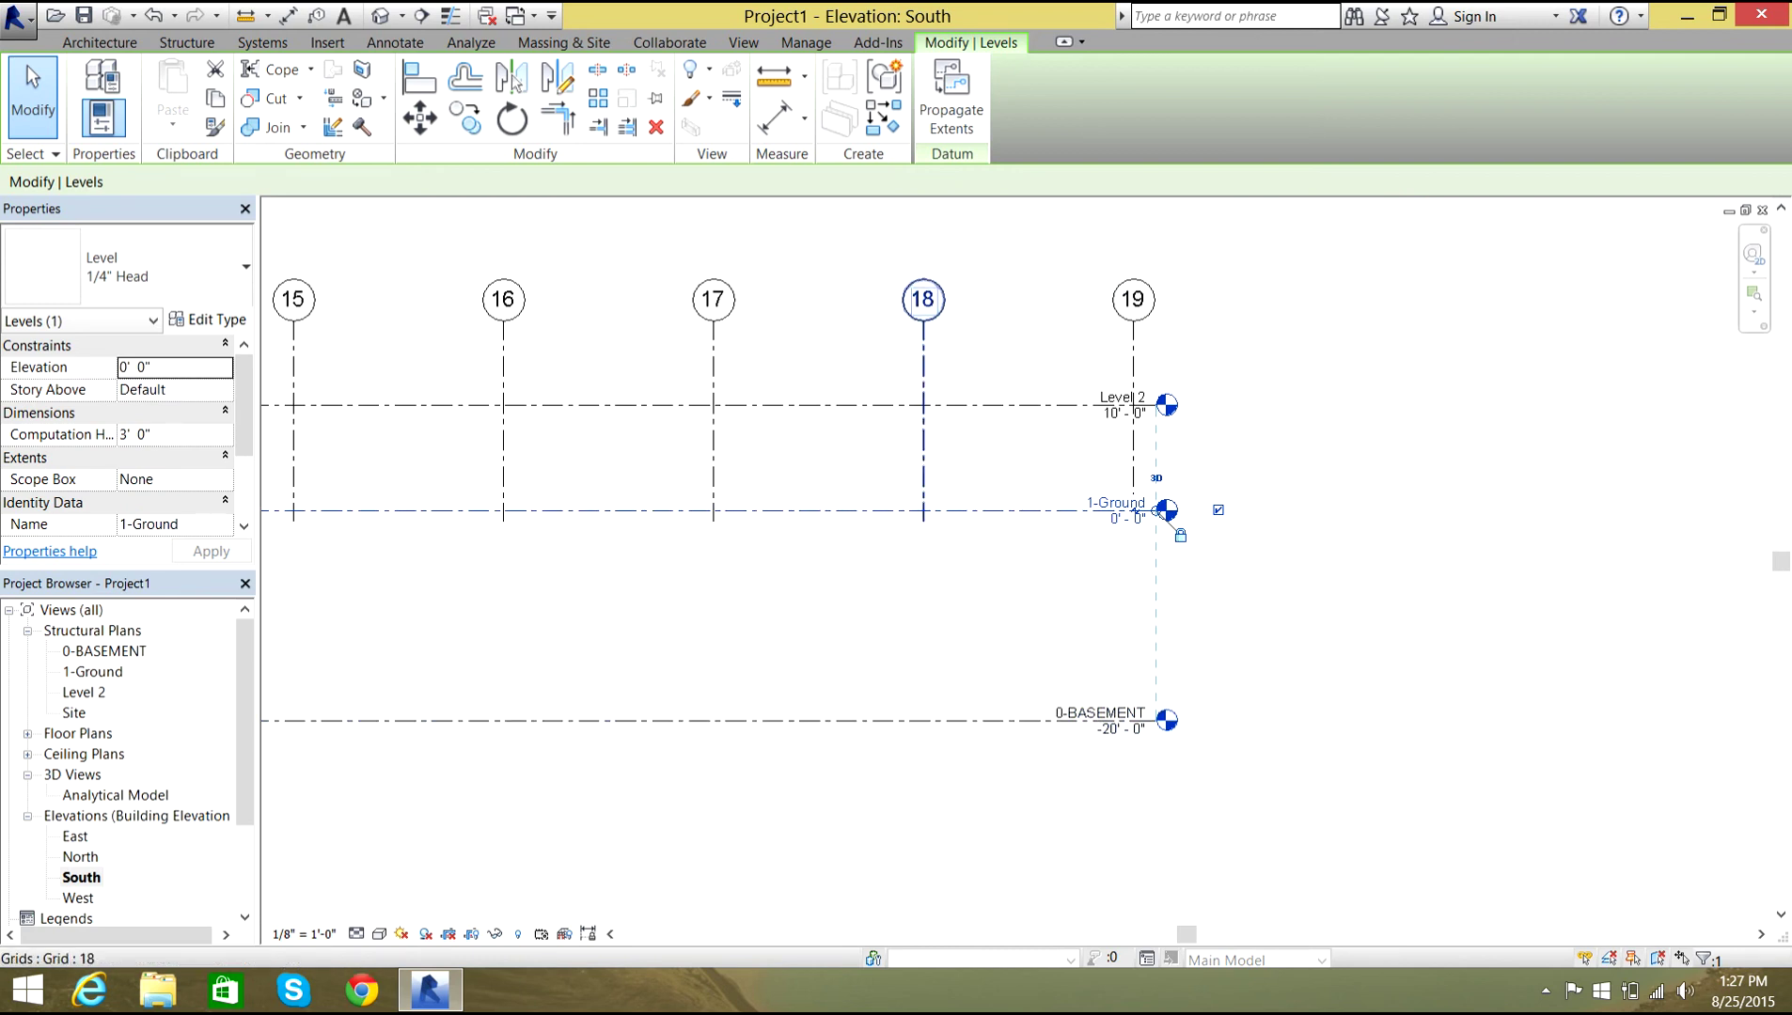
scroll(1134, 512, "up", 4)
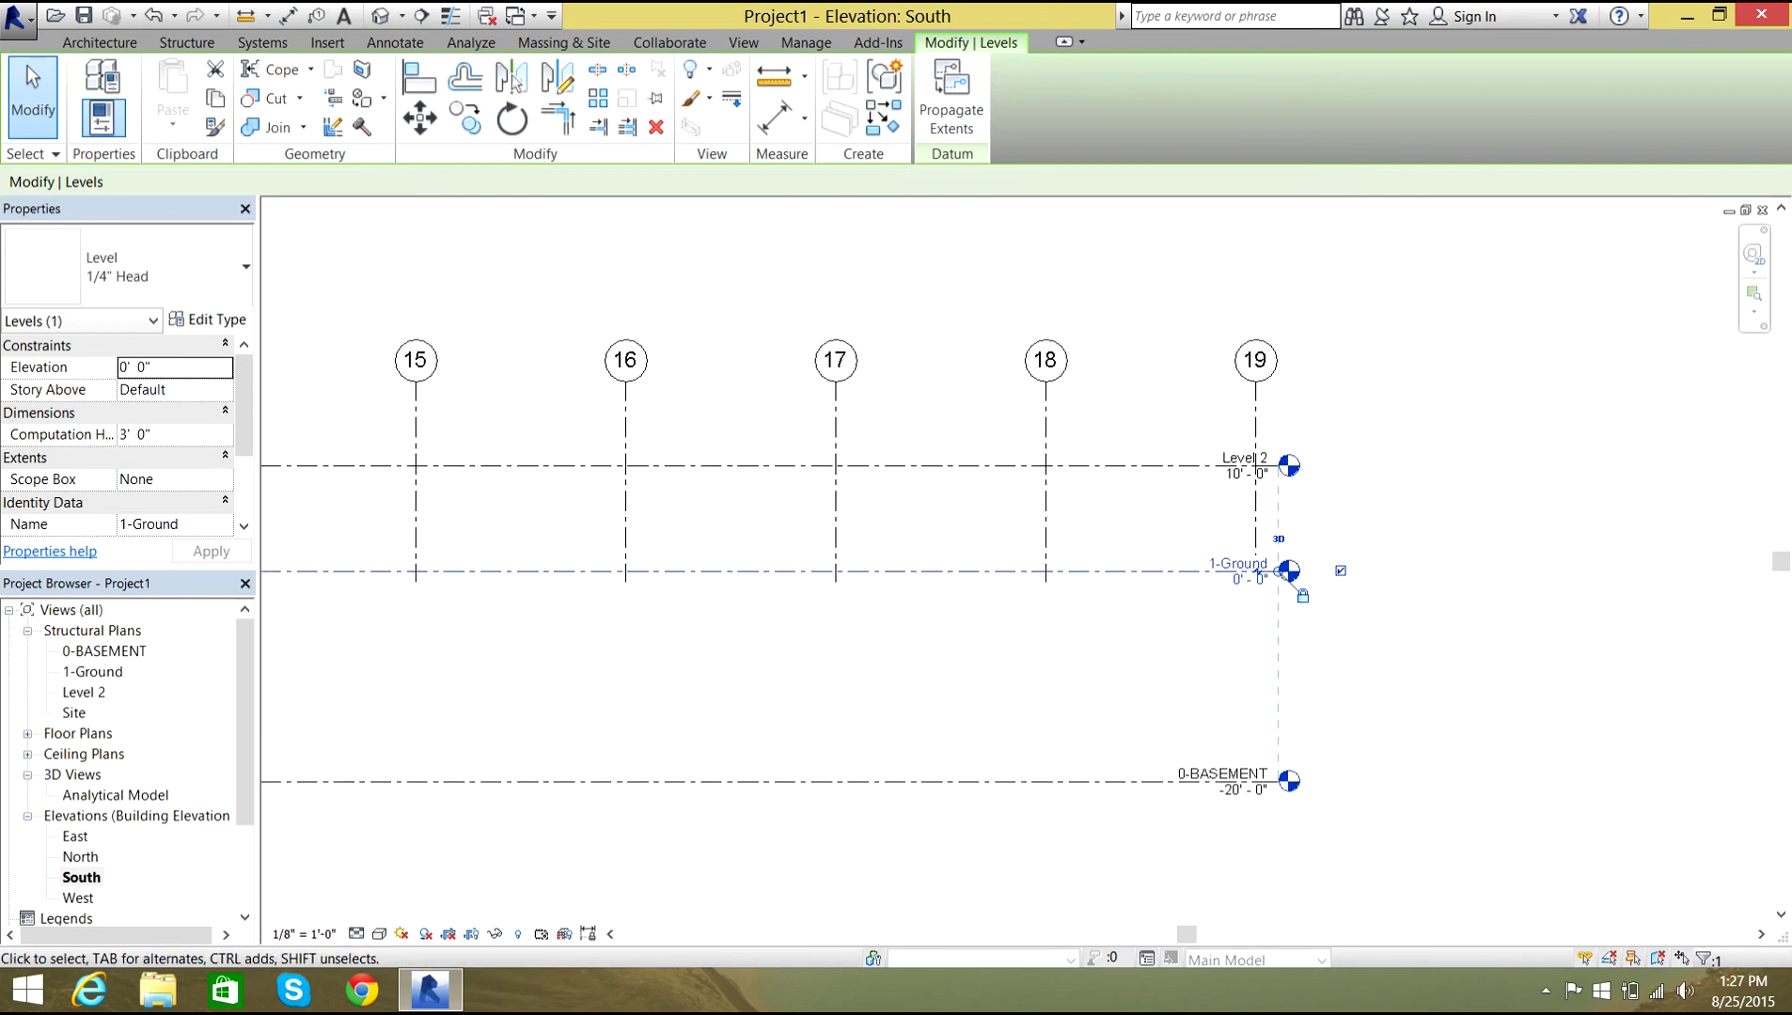
left_click(1261, 471)
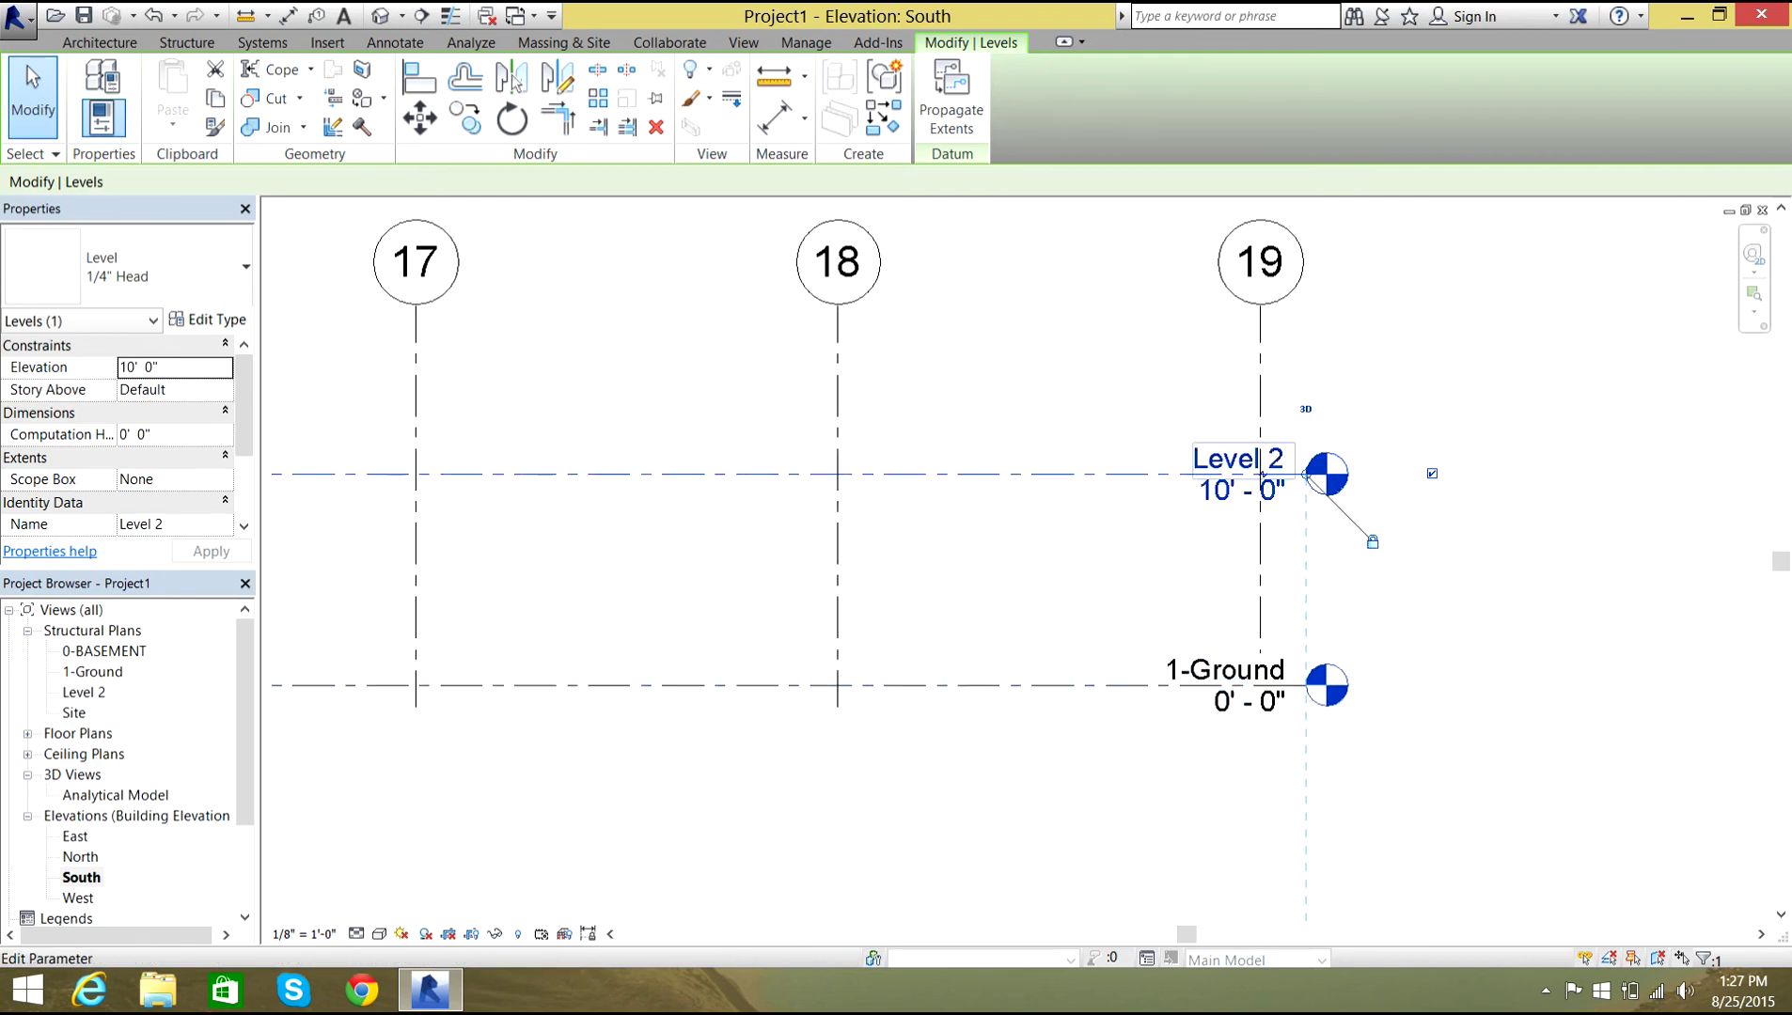
left_click(1261, 463)
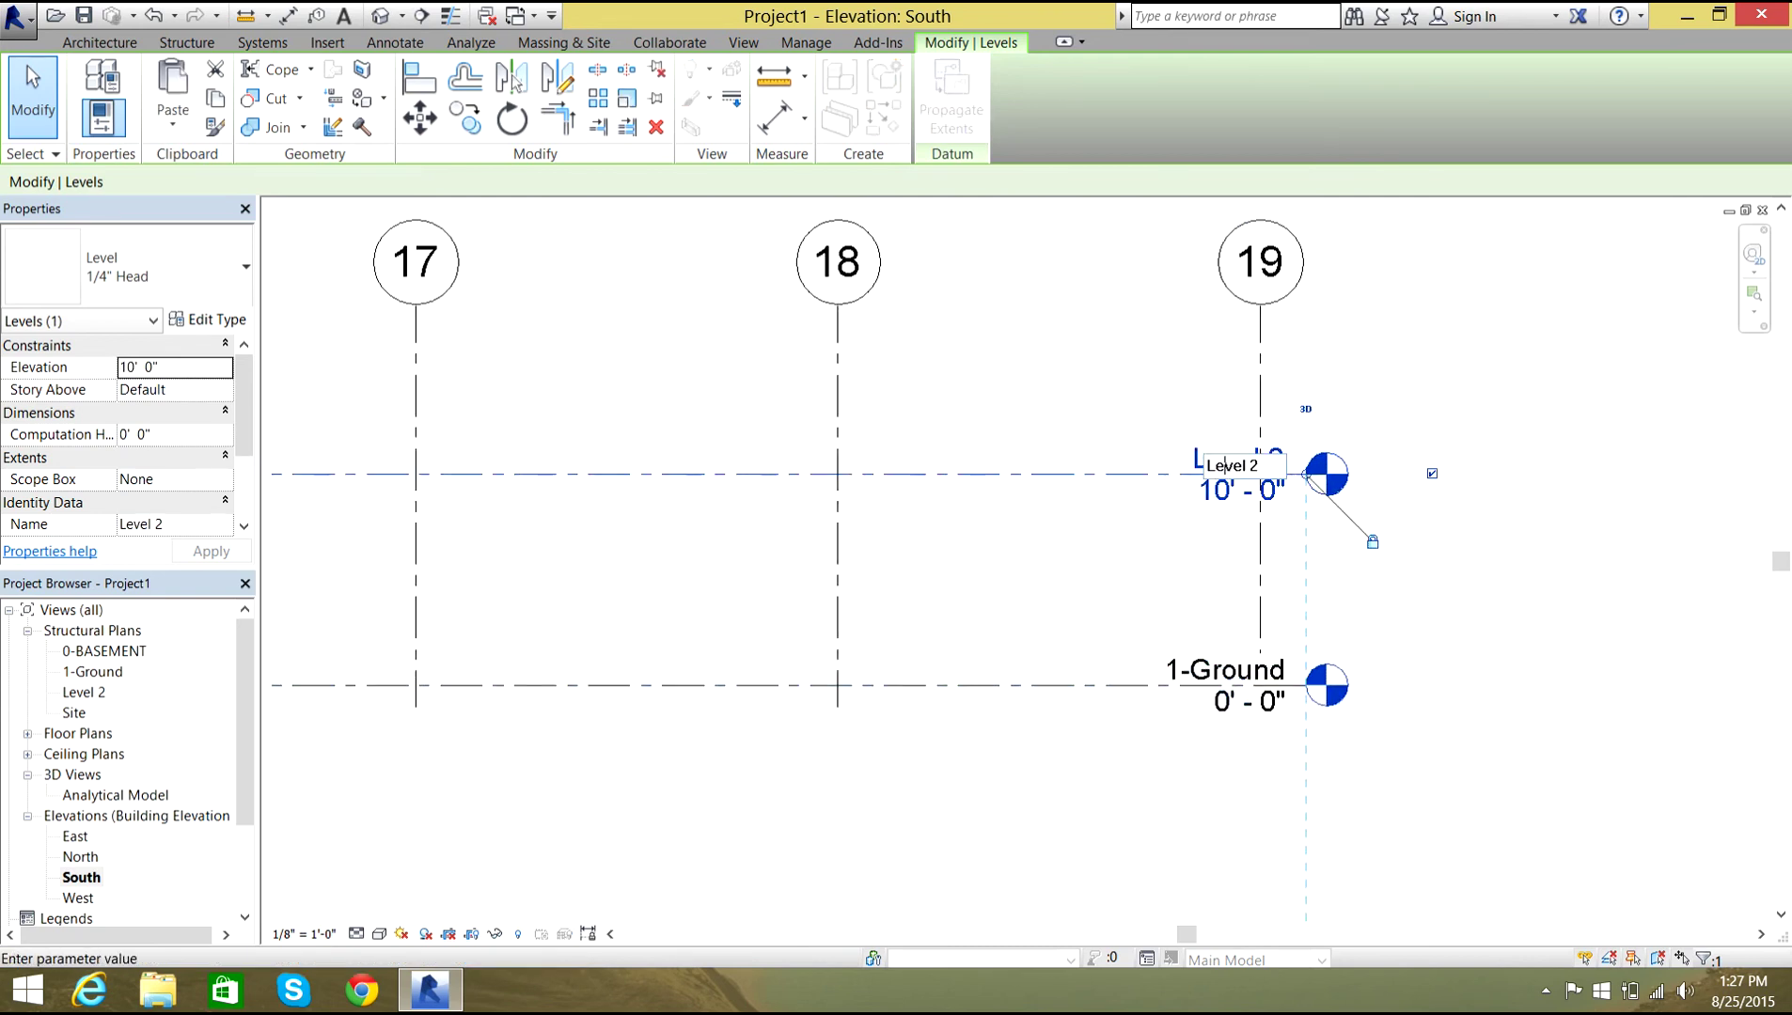
left_click_drag(1251, 467, 1206, 467)
key("BackSpace")
key("Right")
type("-")
type("FIRST")
type(" FLOOR")
key("Return")
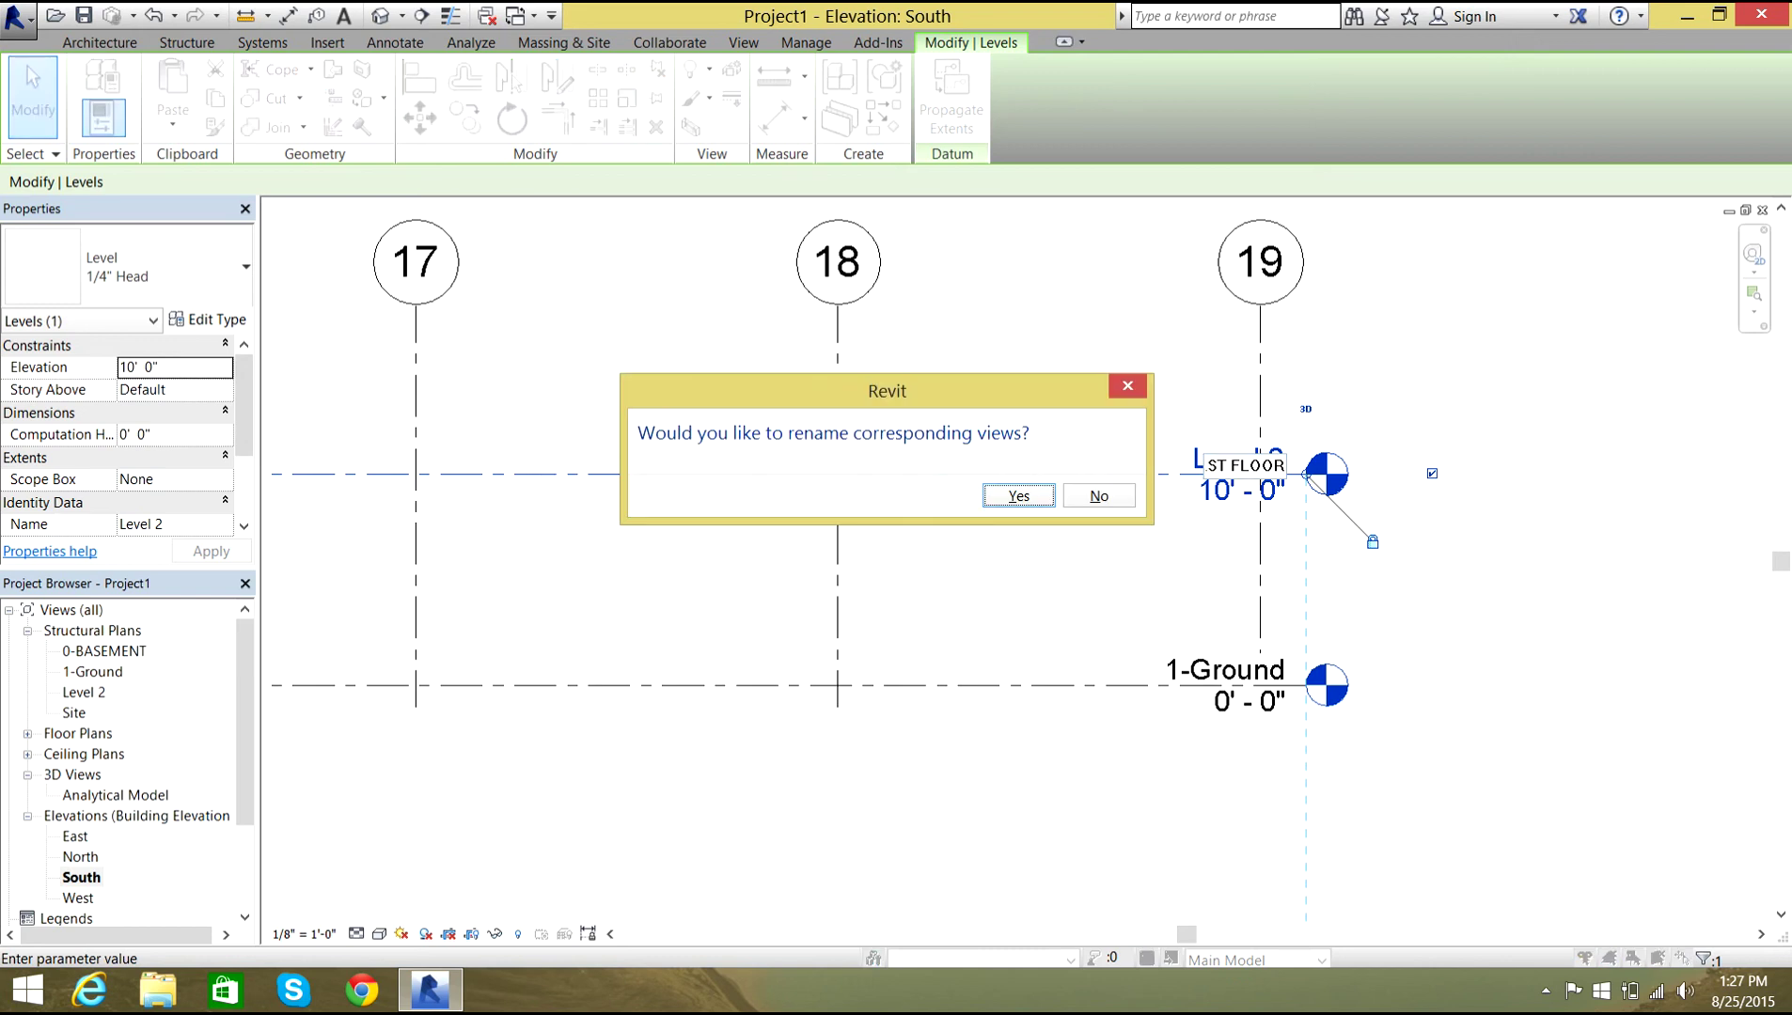
key("Return")
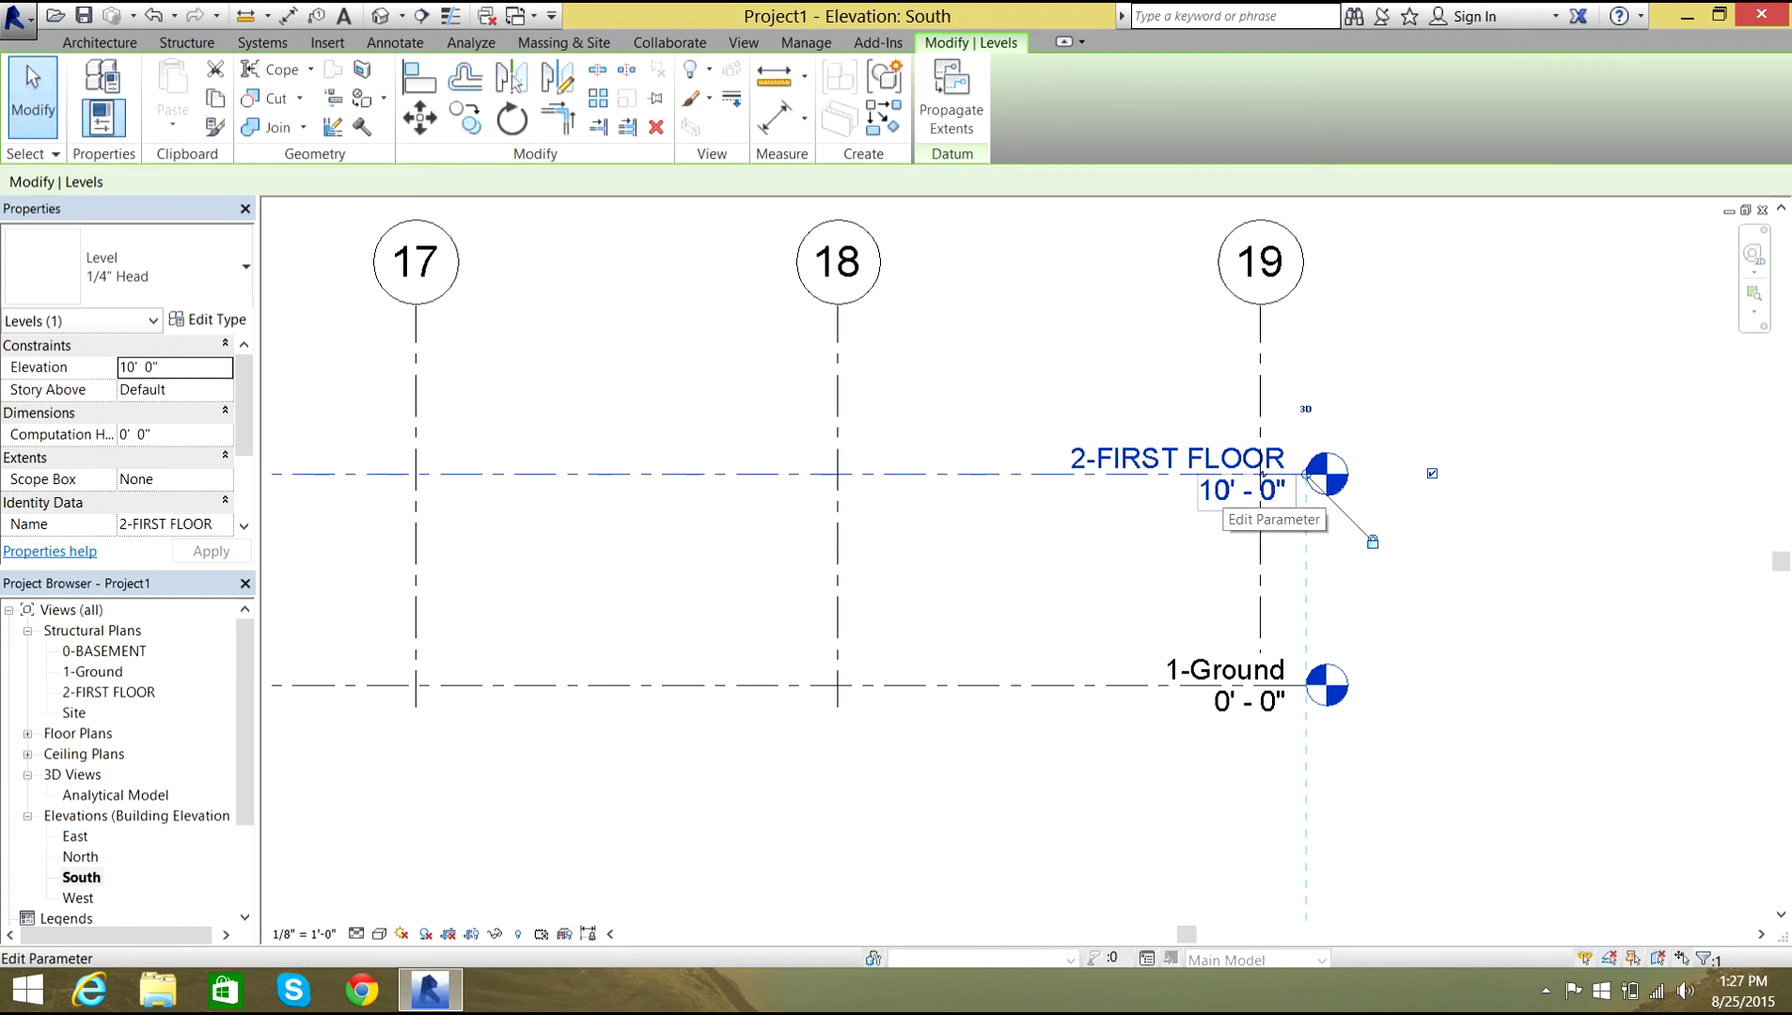
Set the elevation of the 2-FIRST FLOOR level to 15'.
left_click(1262, 473)
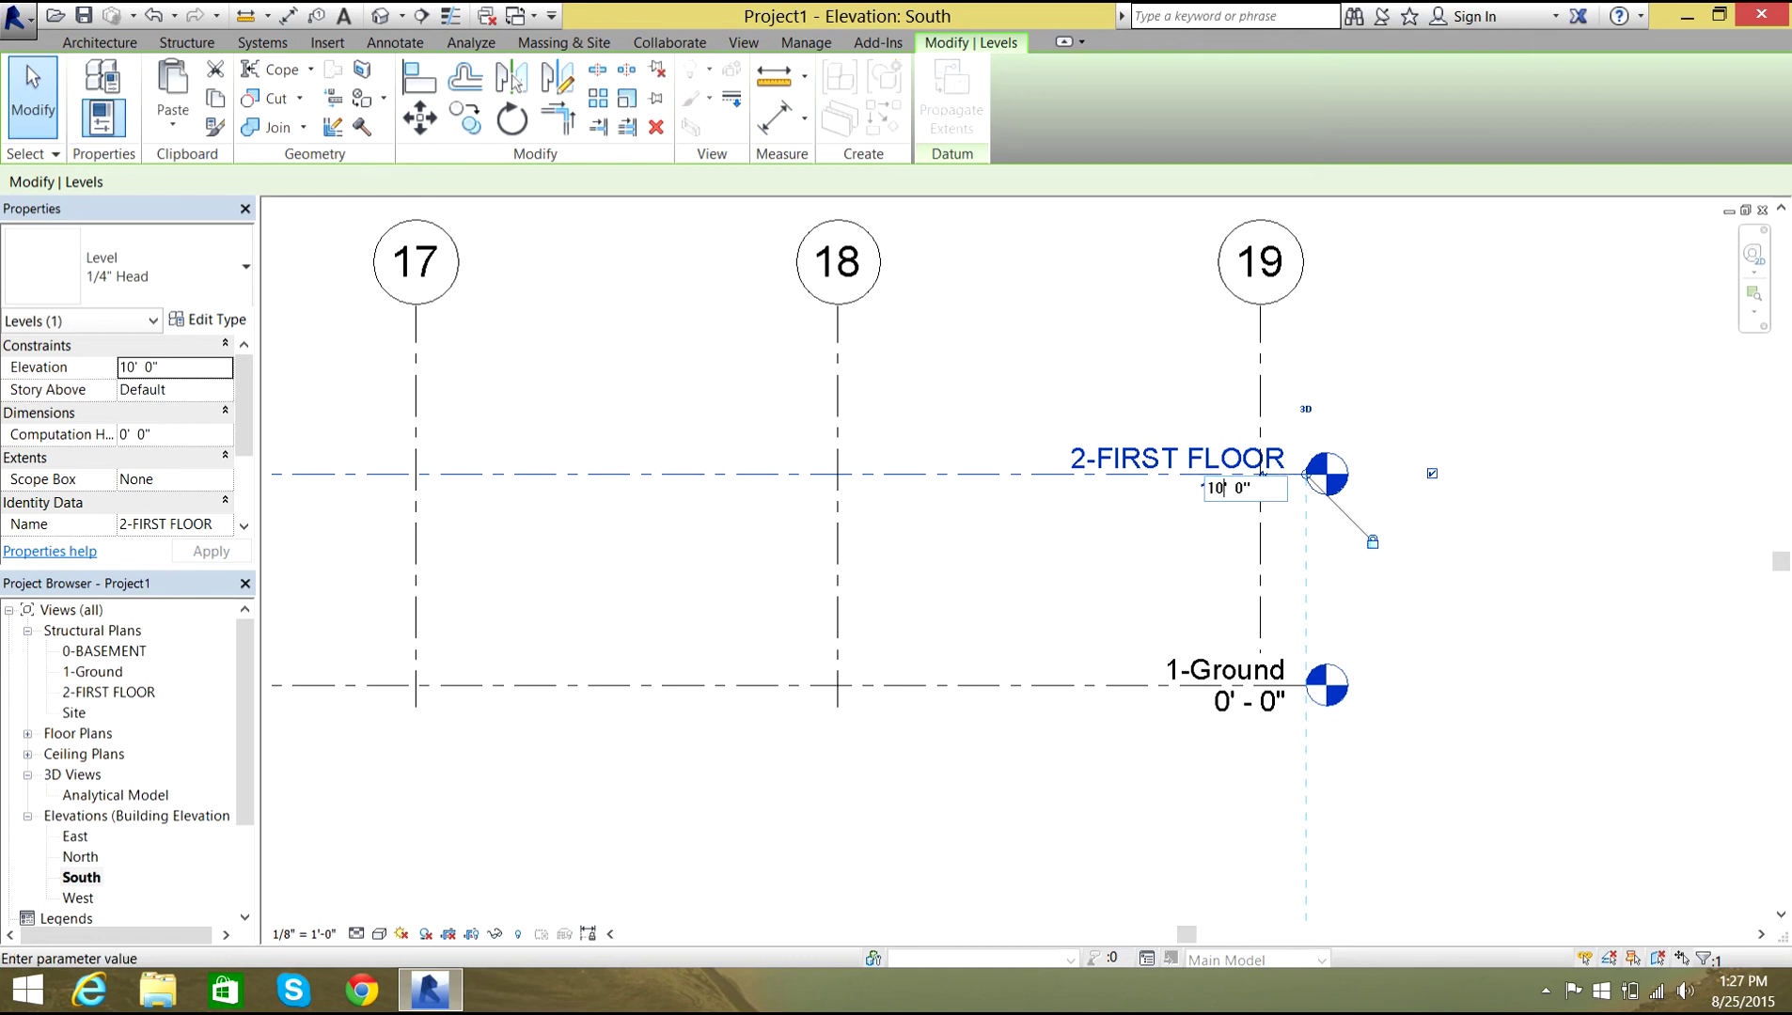
type("15")
key("Return")
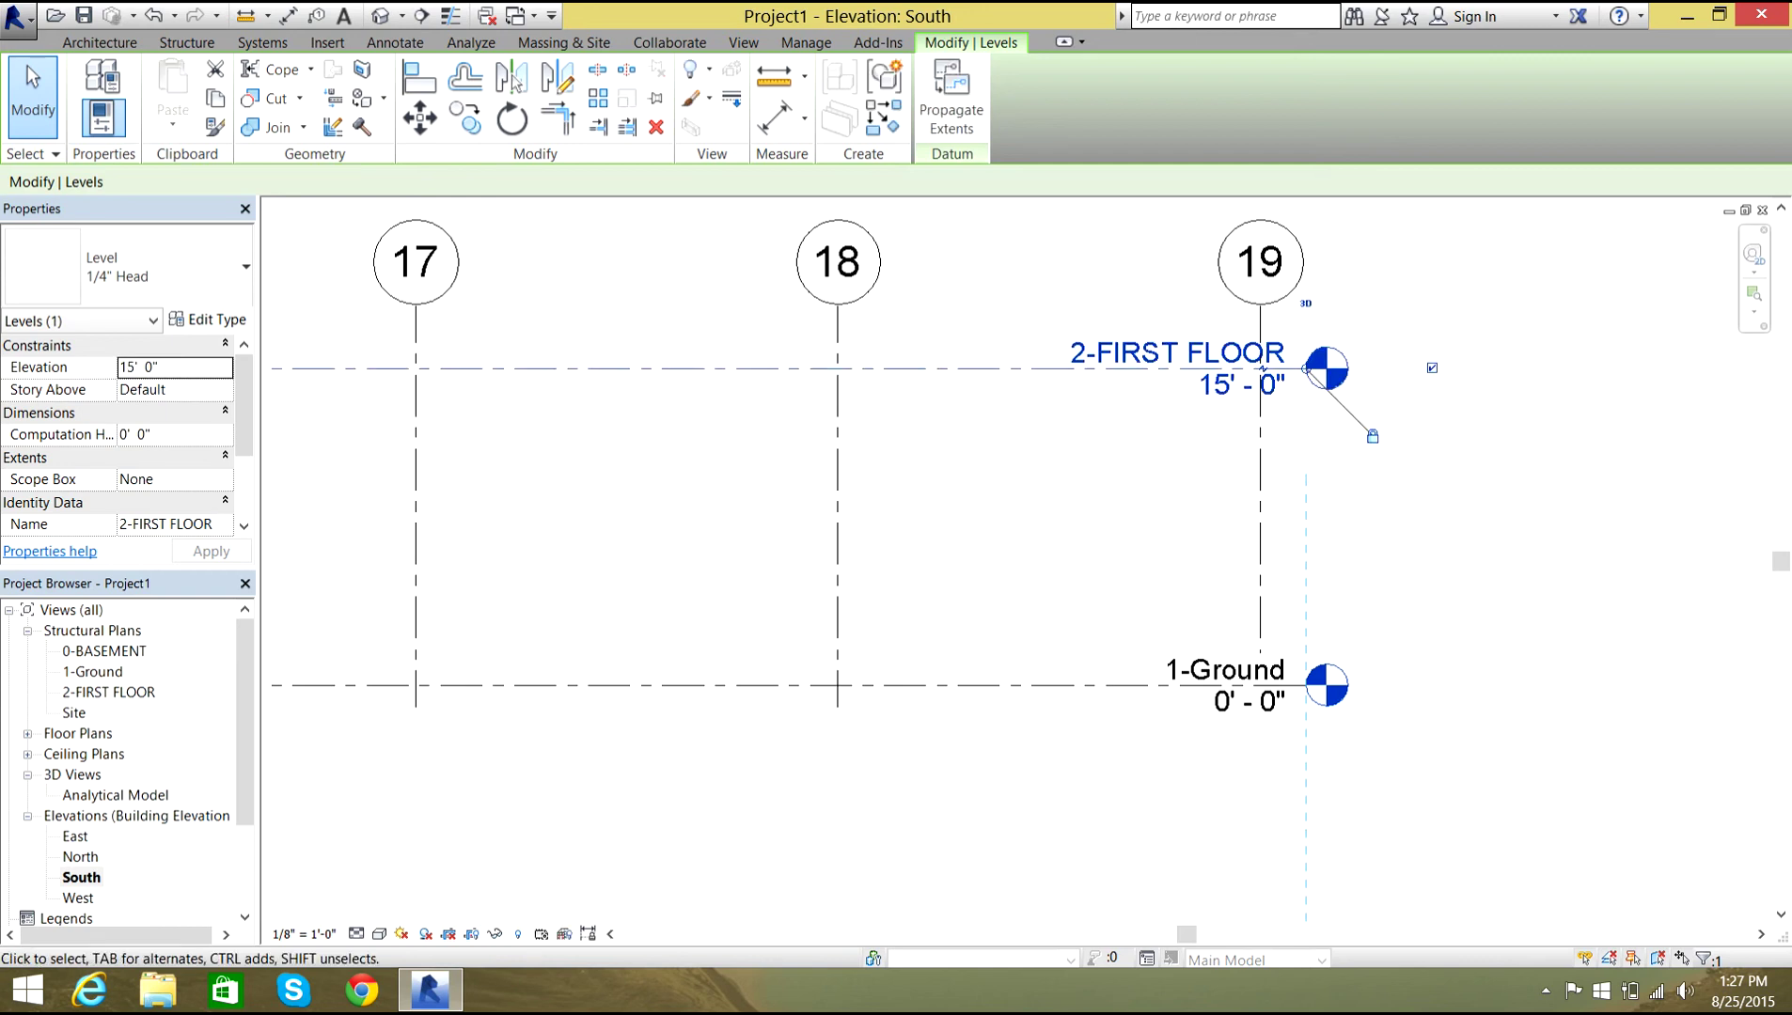
Extend the lower ends of the aligned grid lines down past the 0-BASEMENT level by stretching grid 12.
scroll(1149, 582, "down", 4)
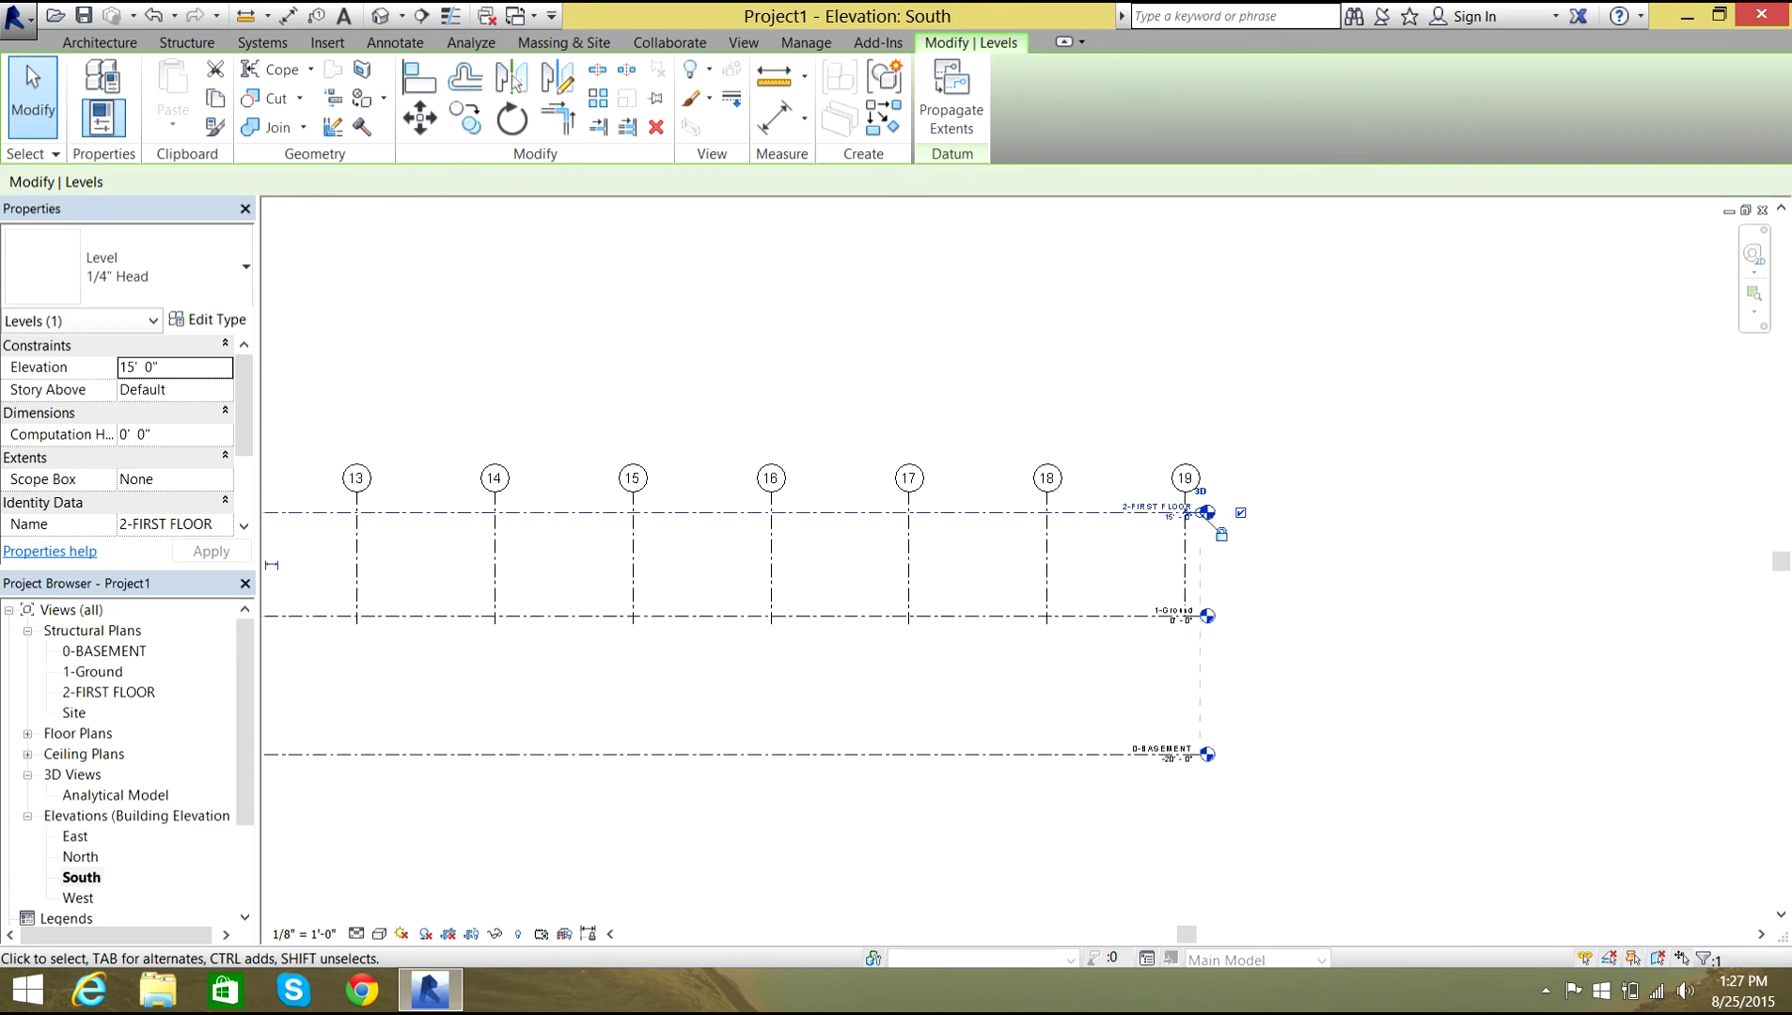
scroll(1146, 585, "down", 2)
middle_click_drag(1146, 585, 1182, 595)
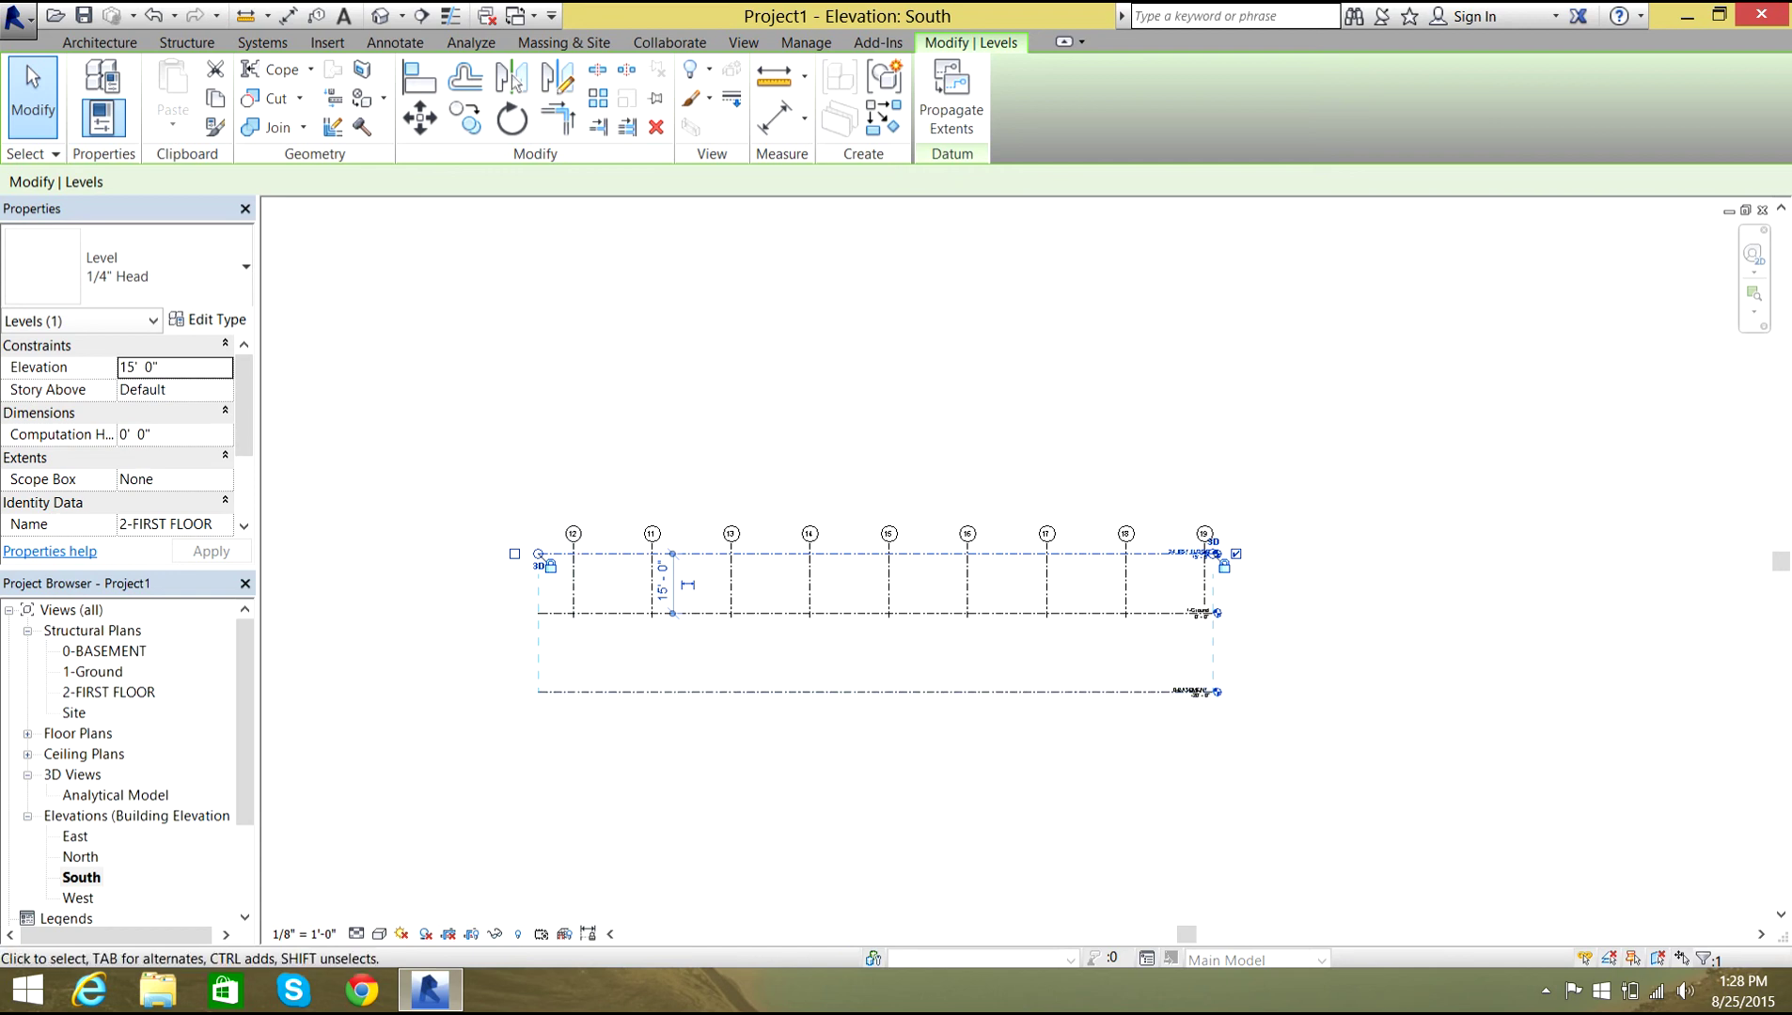
scroll(570, 611, "up", 3)
left_click(578, 588)
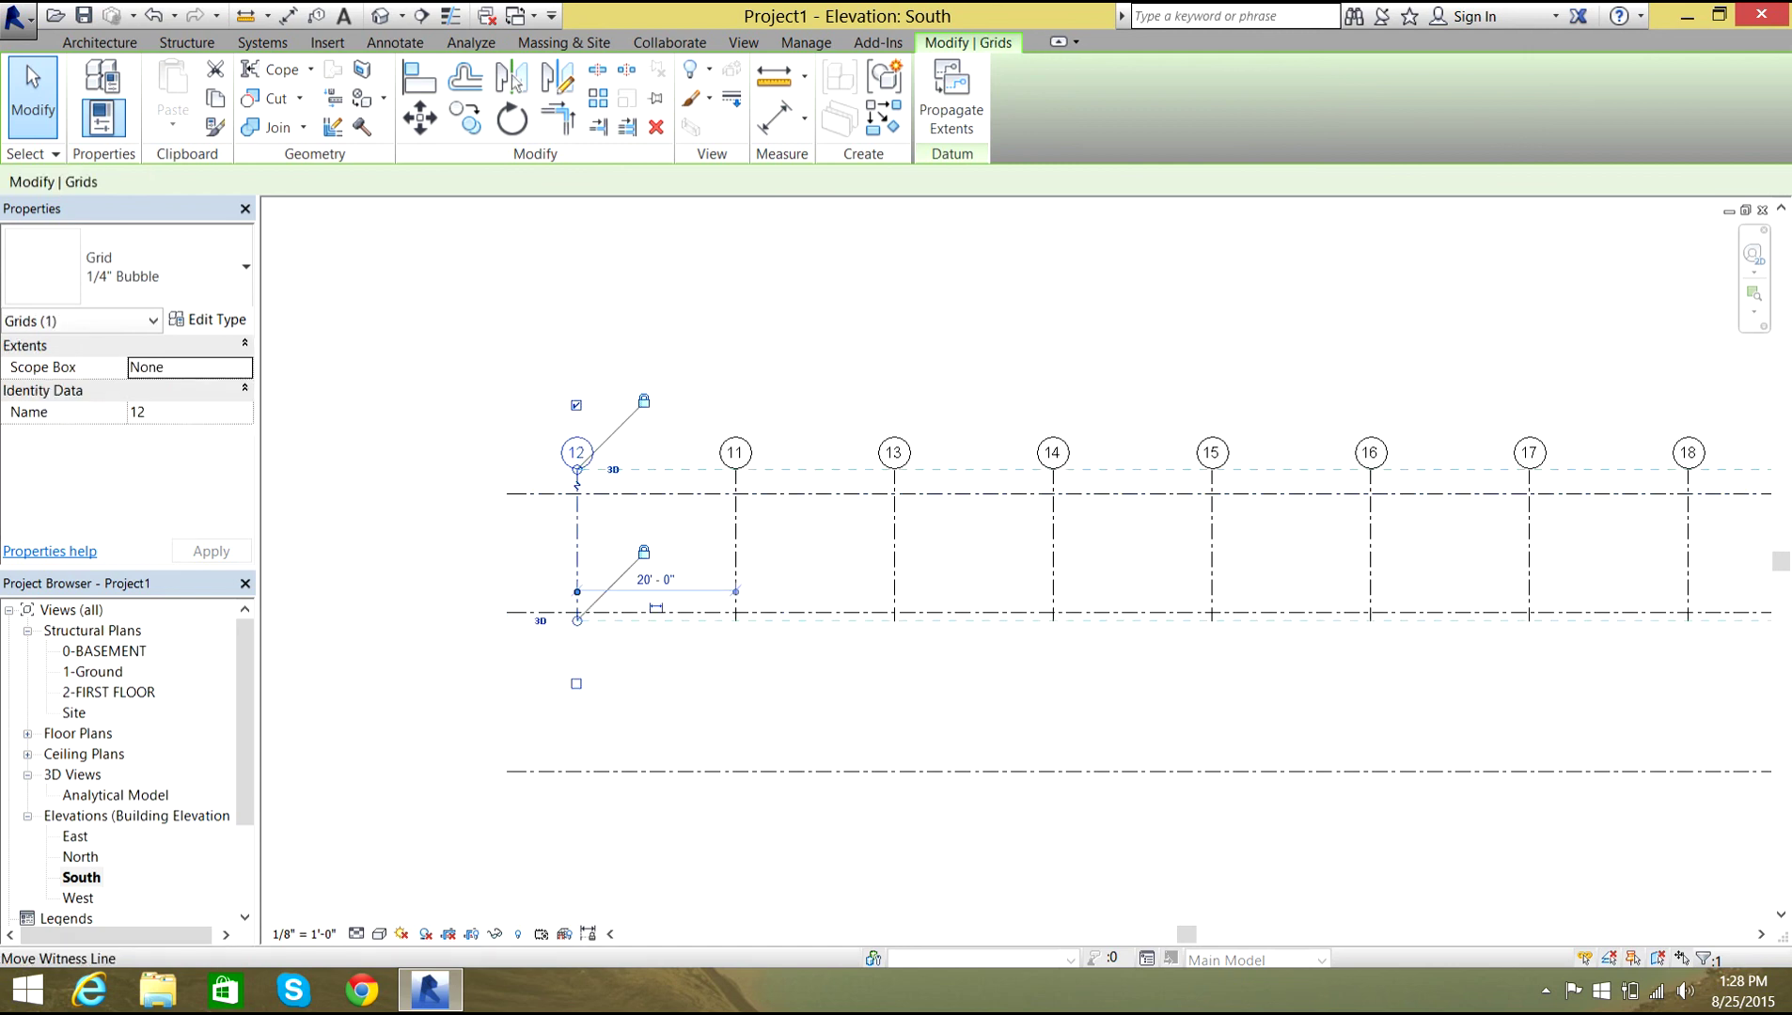
scroll(573, 624, "up", 3)
left_click_drag(584, 615, 590, 881)
scroll(596, 706, "down", 3)
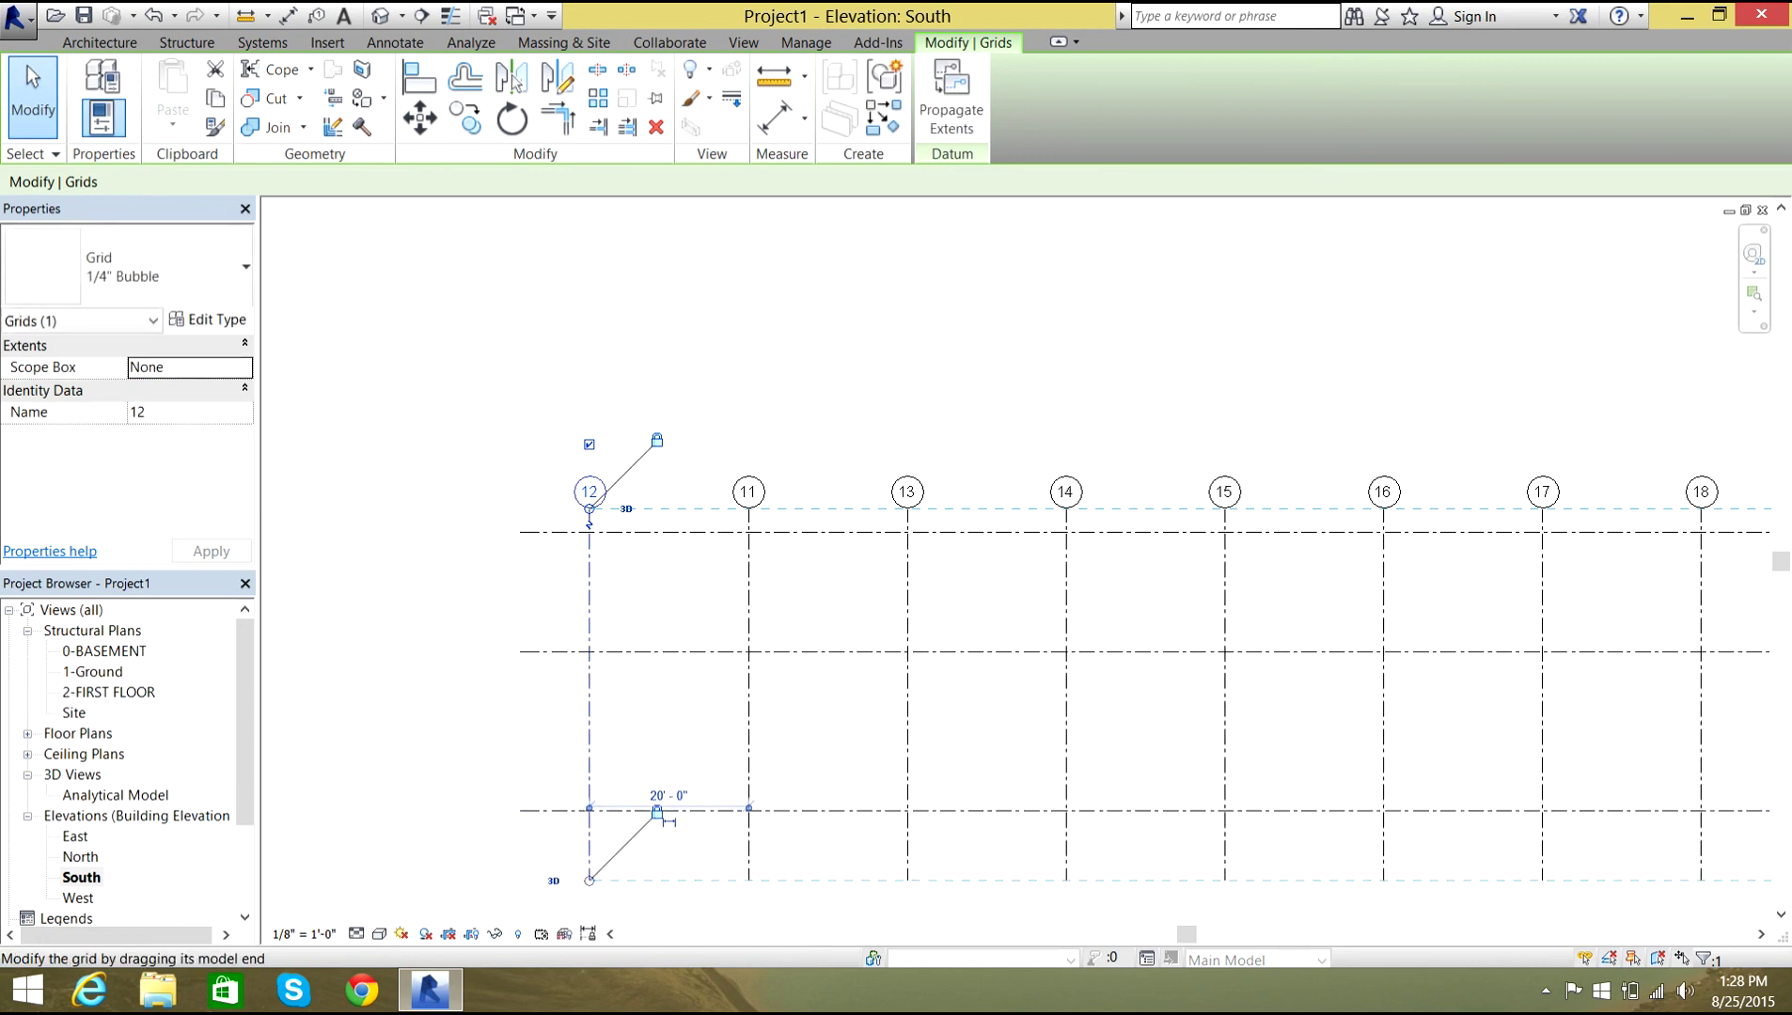
scroll(554, 782, "down", 2)
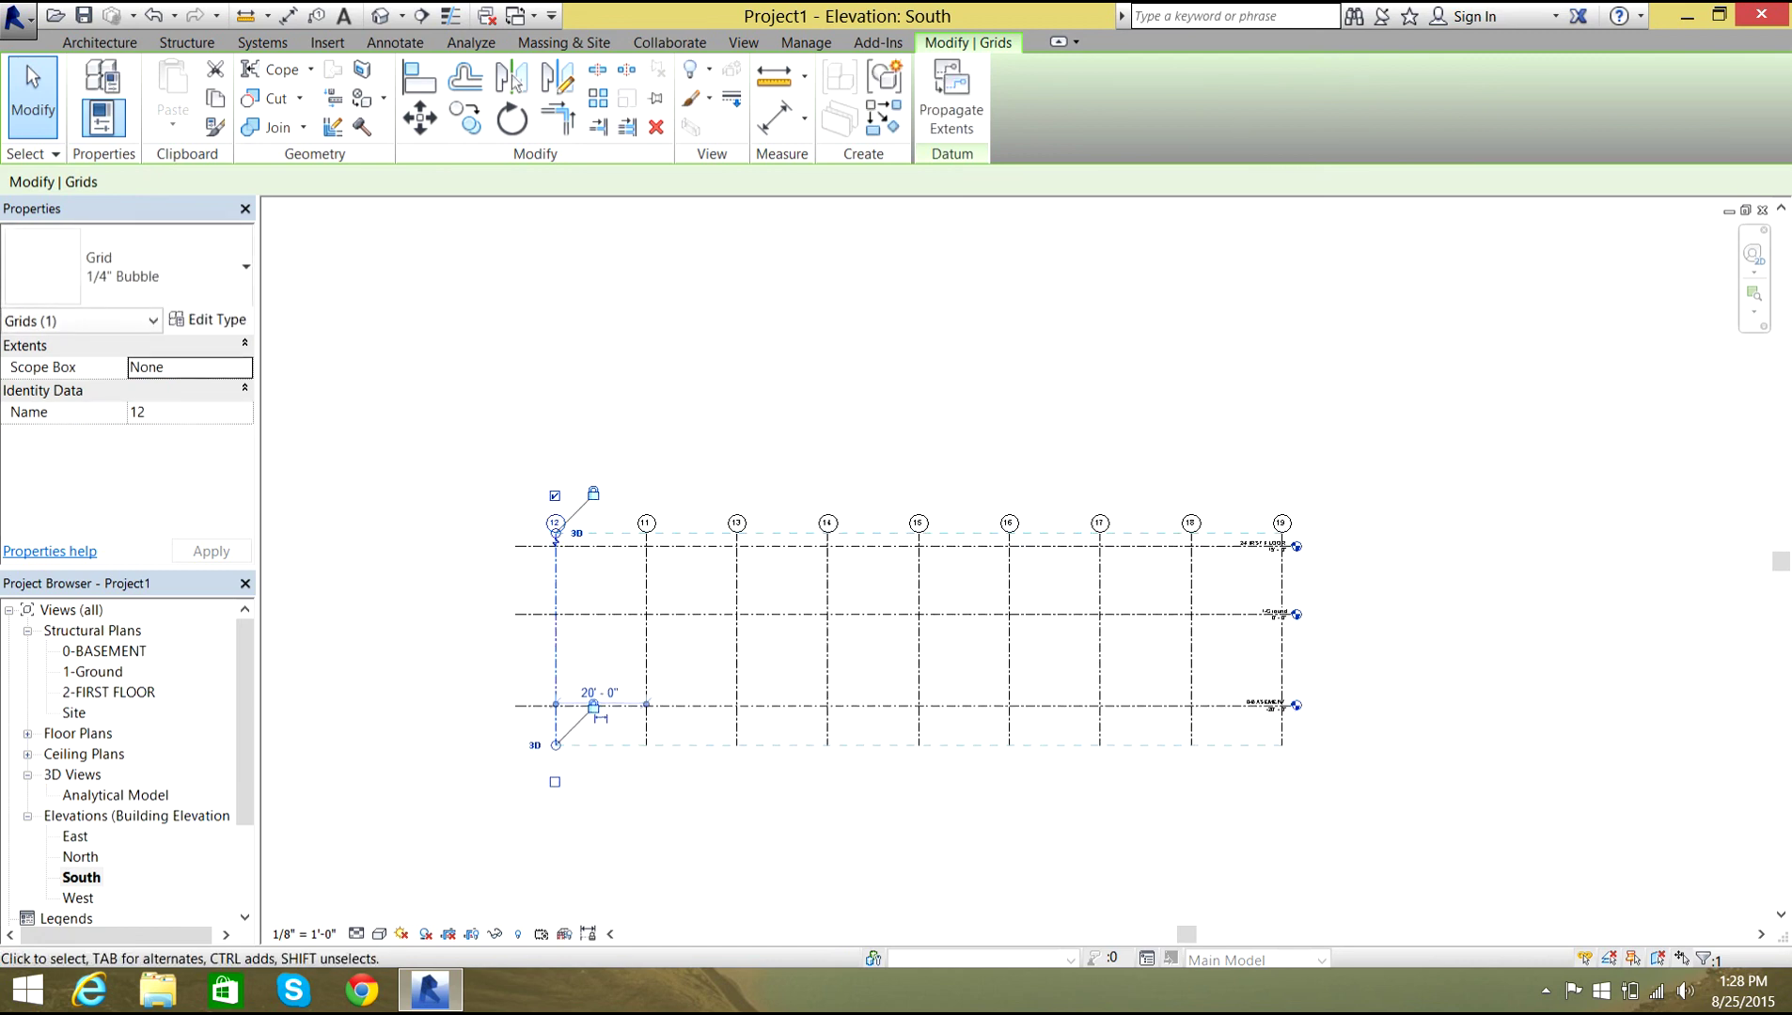
key("Escape")
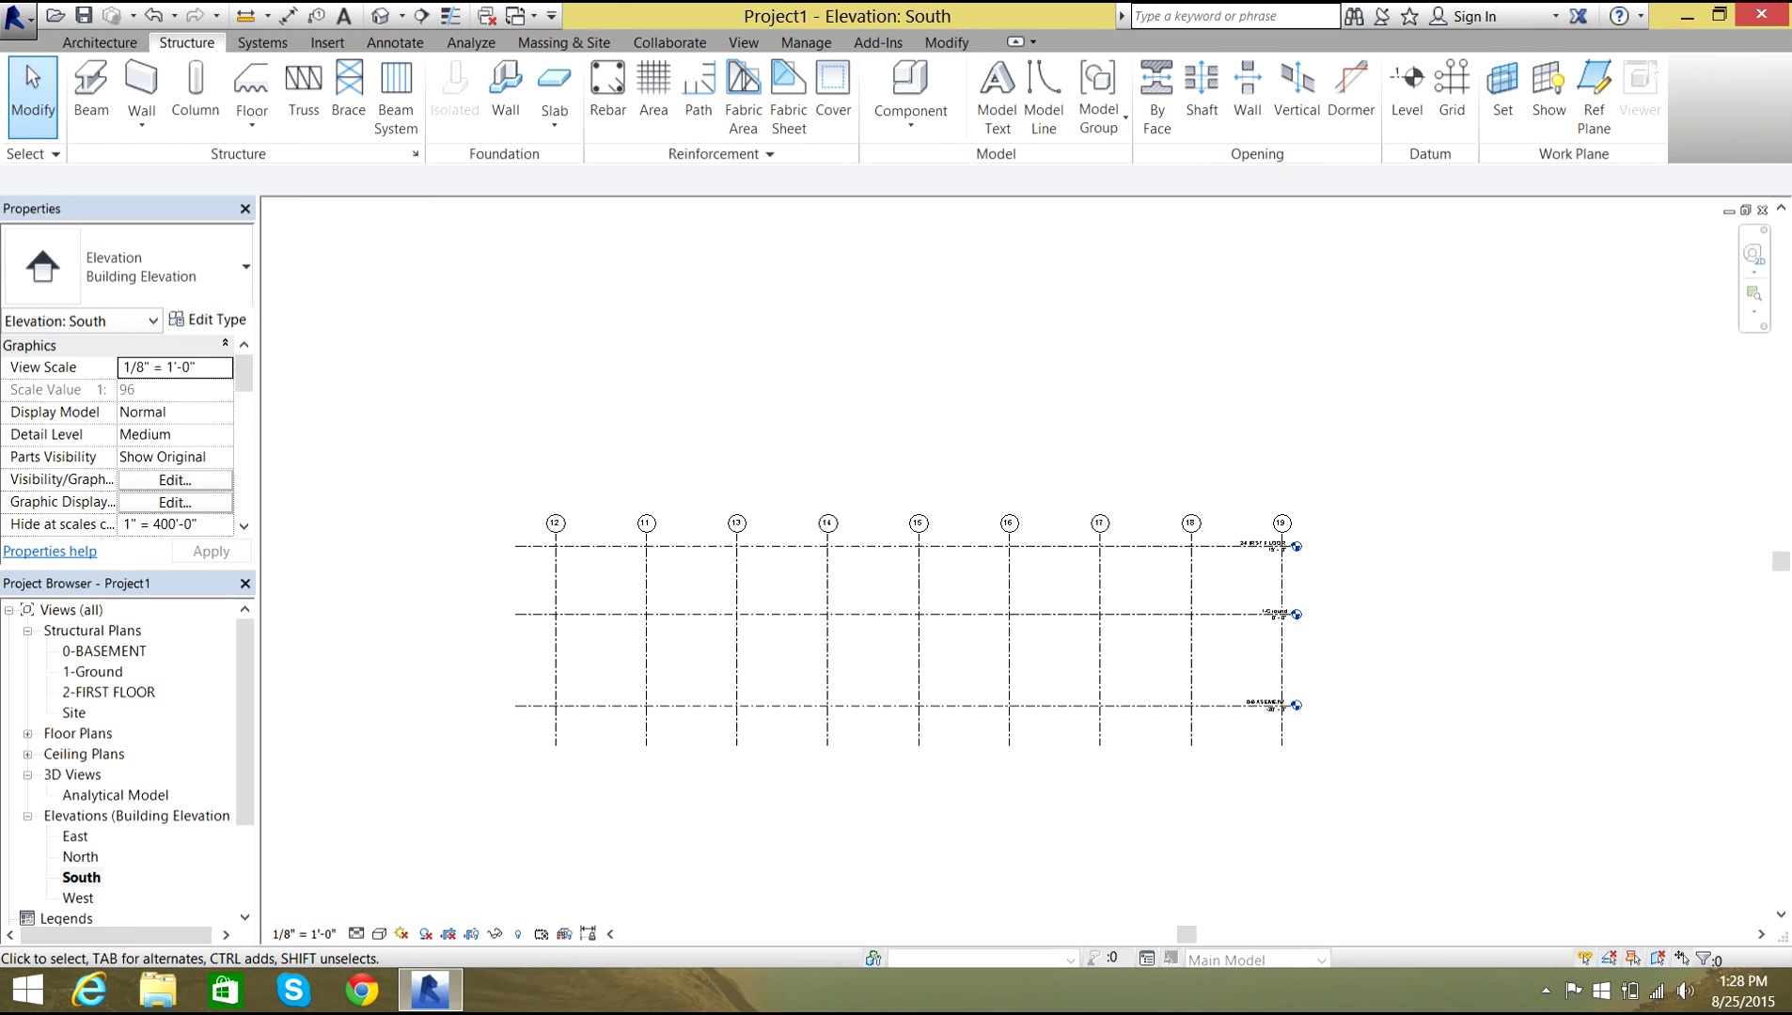
Raise the bubble ends of the aligned grid lines well above the 2-FIRST FLOOR level by stretching grid 12.
scroll(797, 548, "up", 4)
scroll(796, 547, "down", 3)
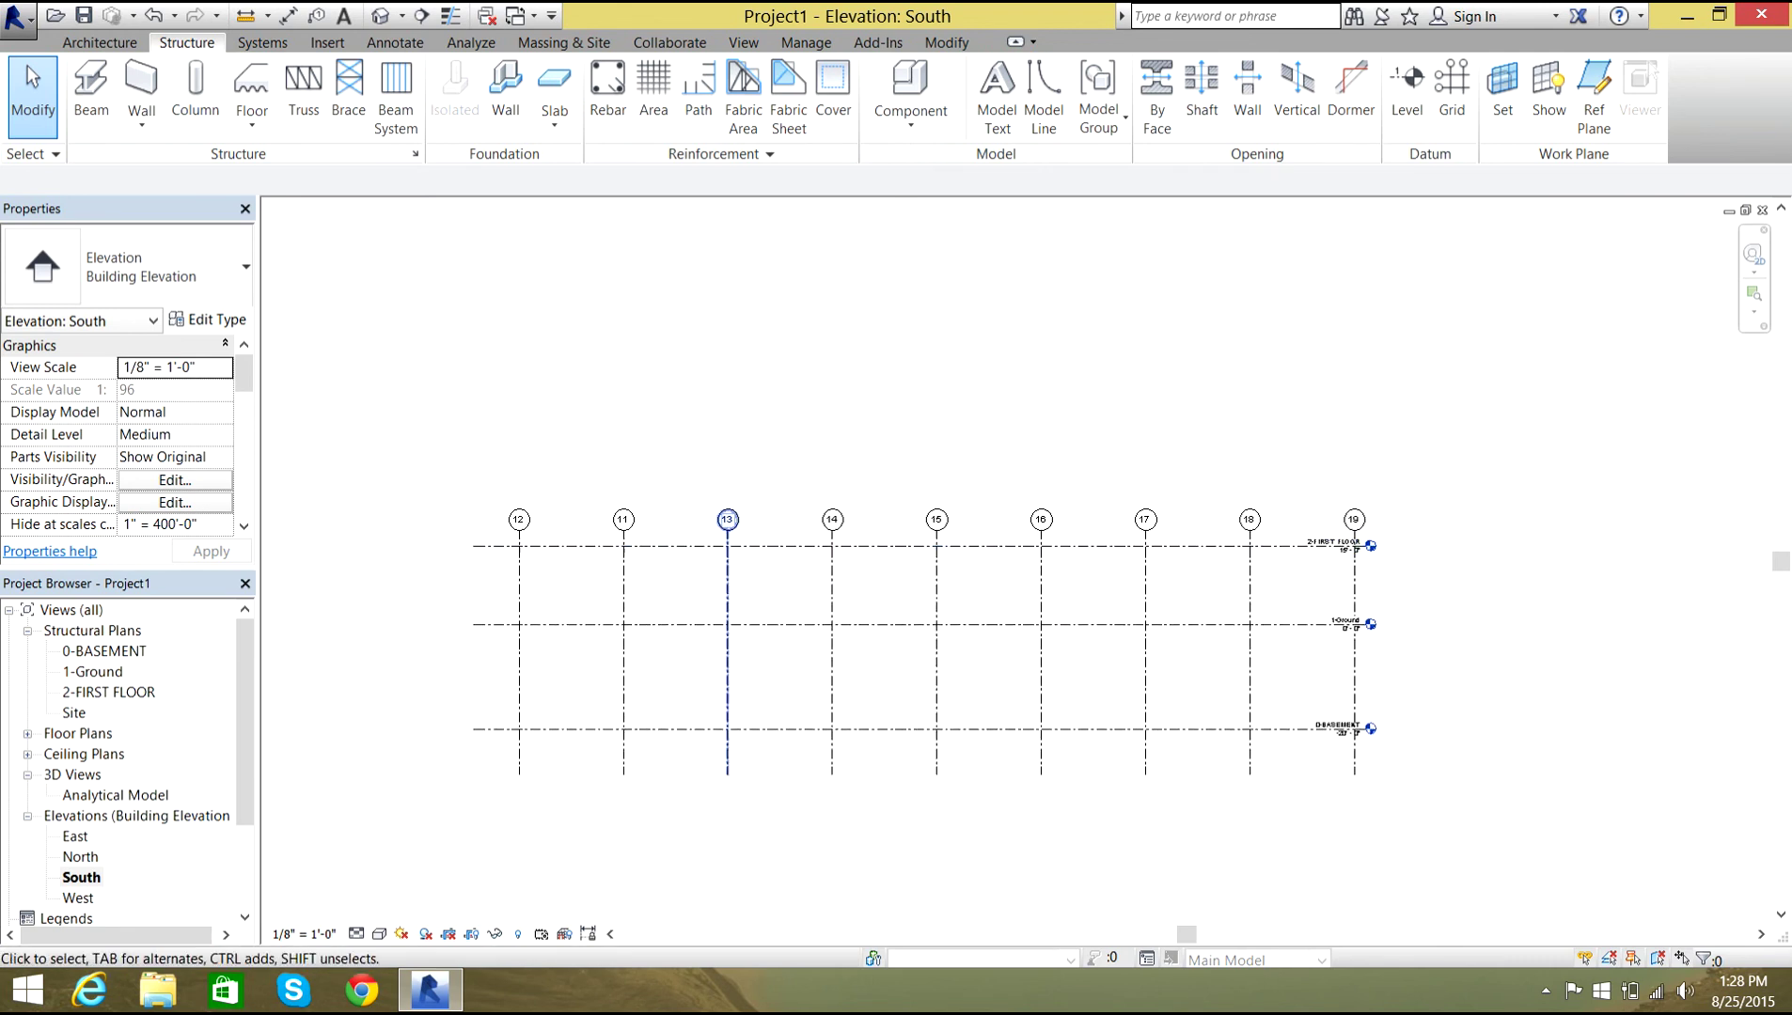
left_click(519, 523)
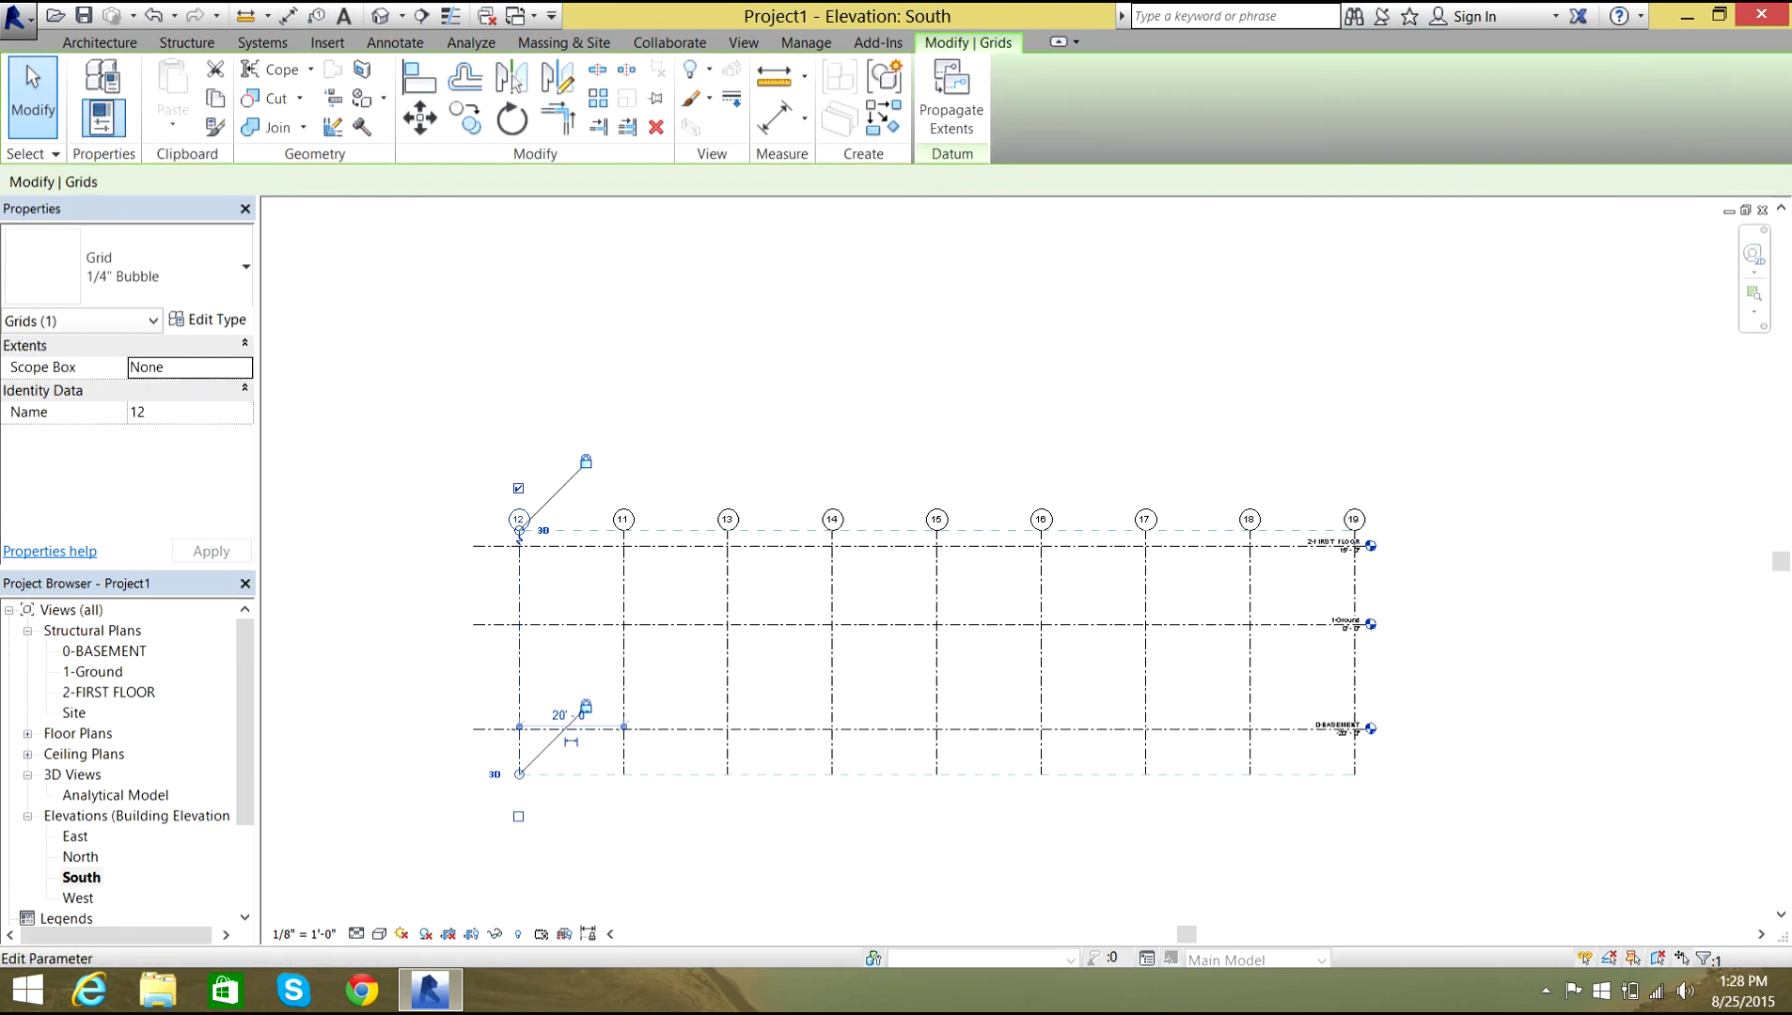
scroll(519, 532, "up", 4)
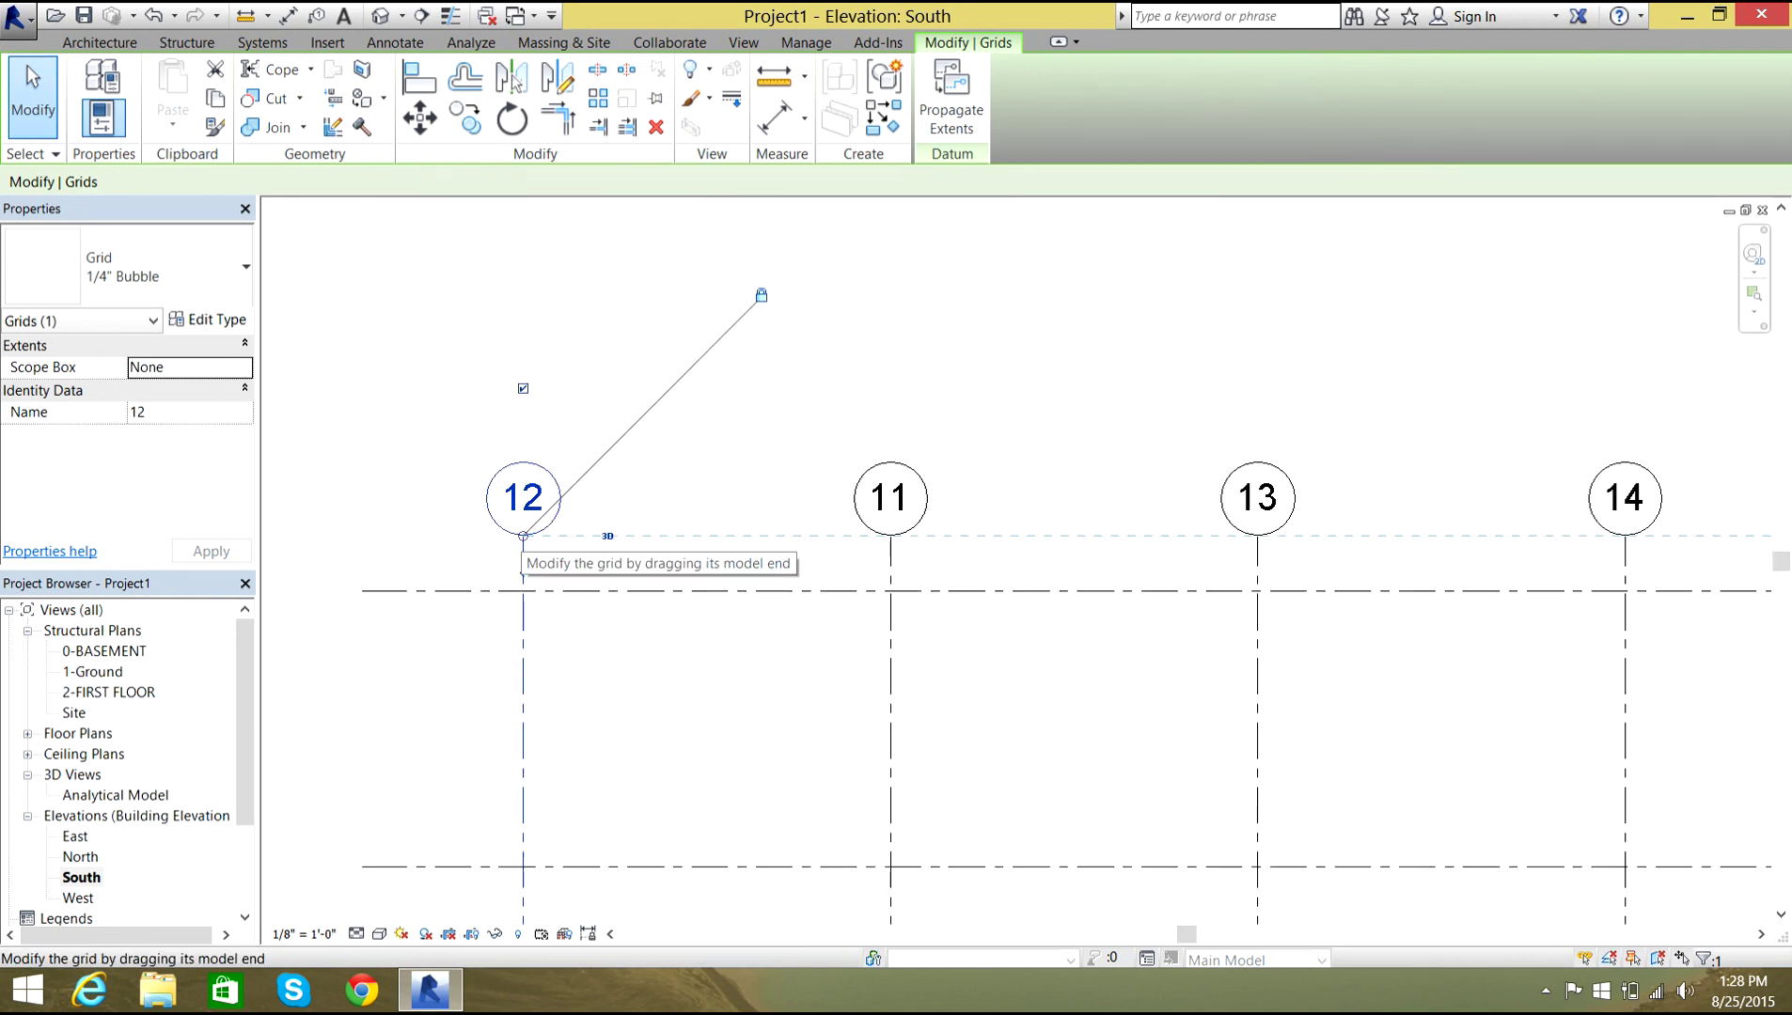
left_click_drag(522, 536, 549, 218)
scroll(536, 362, "down", 5)
scroll(550, 358, "down", 2)
middle_click_drag(548, 223, 636, 544)
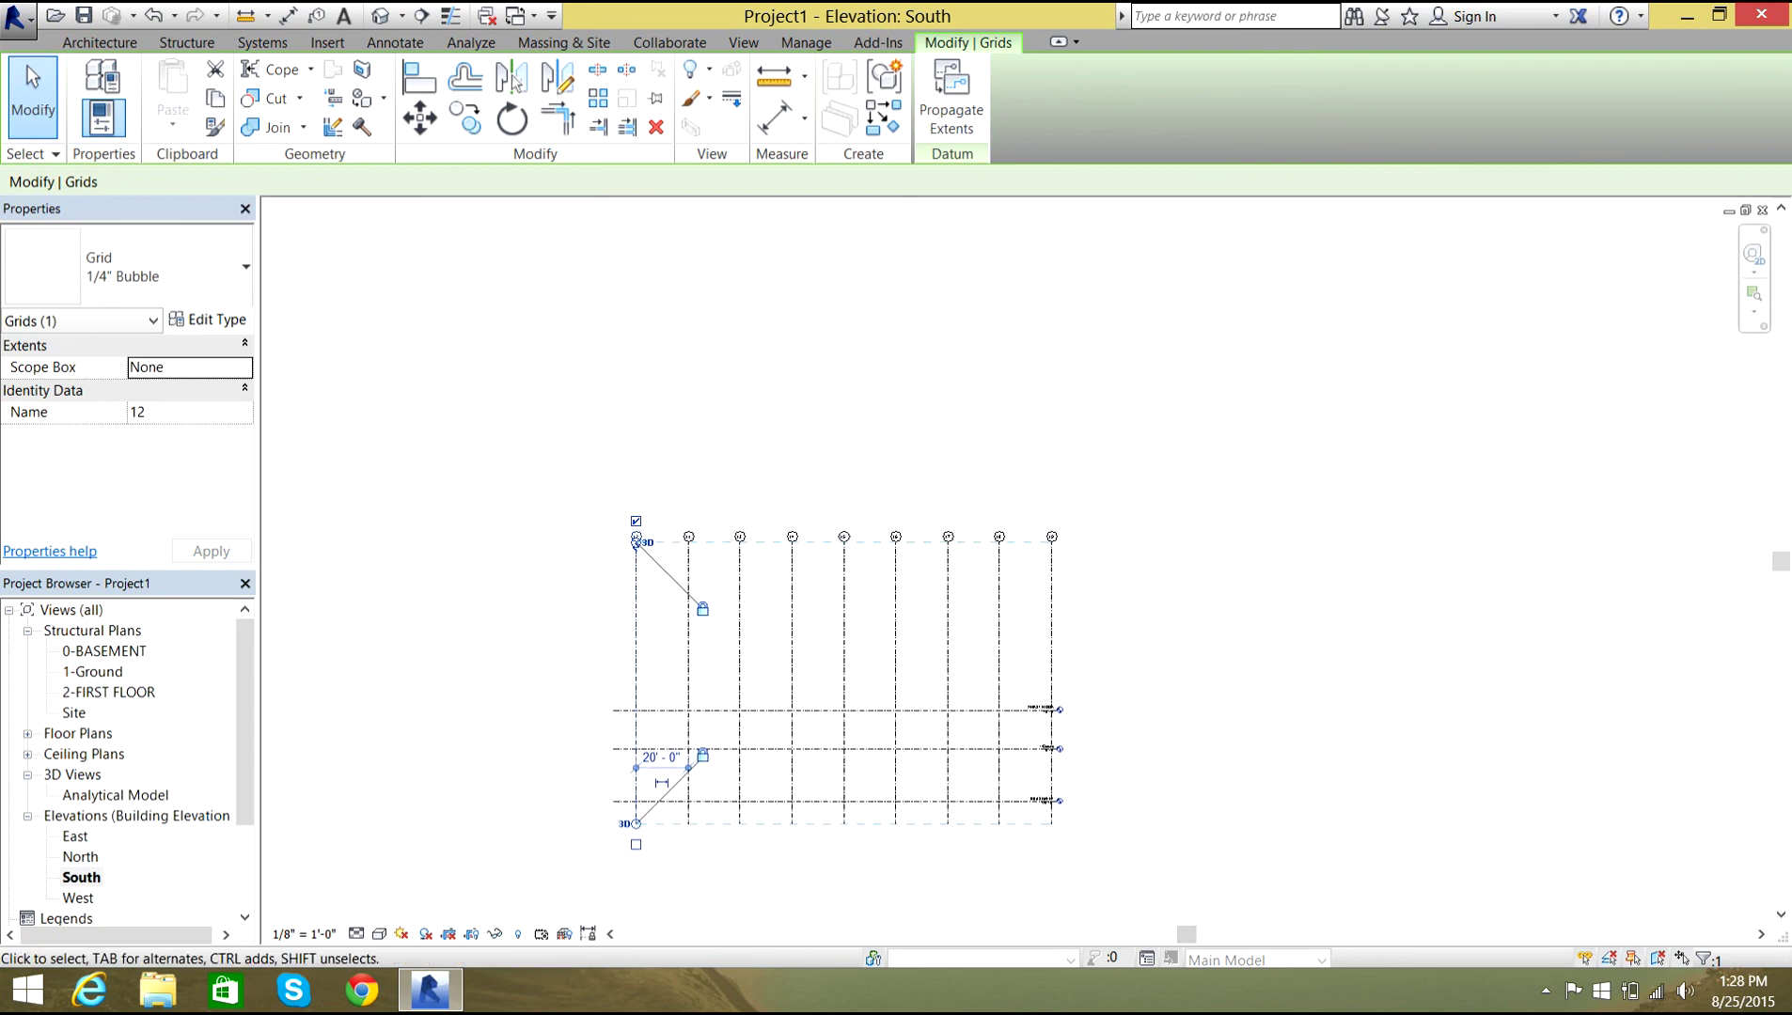
Stretch the upper end of grid 12 further upward so all aligned grids leave room for additional levels.
left_click(637, 541)
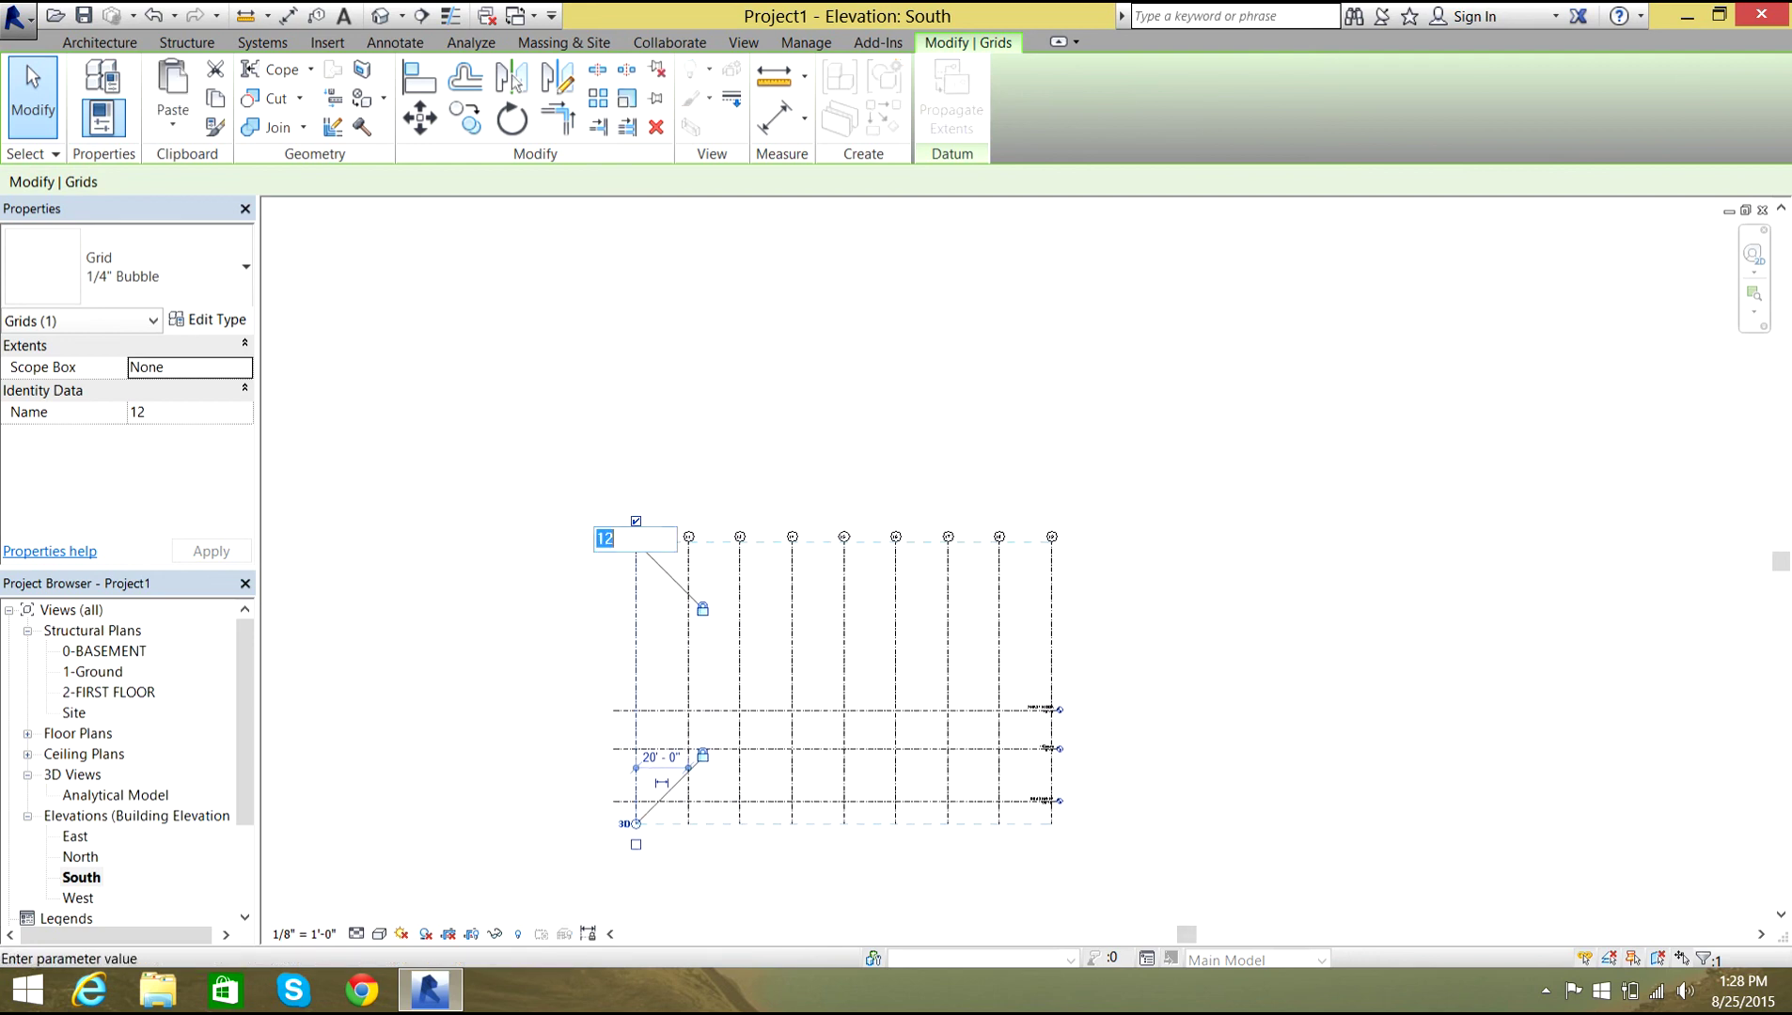
key("Escape")
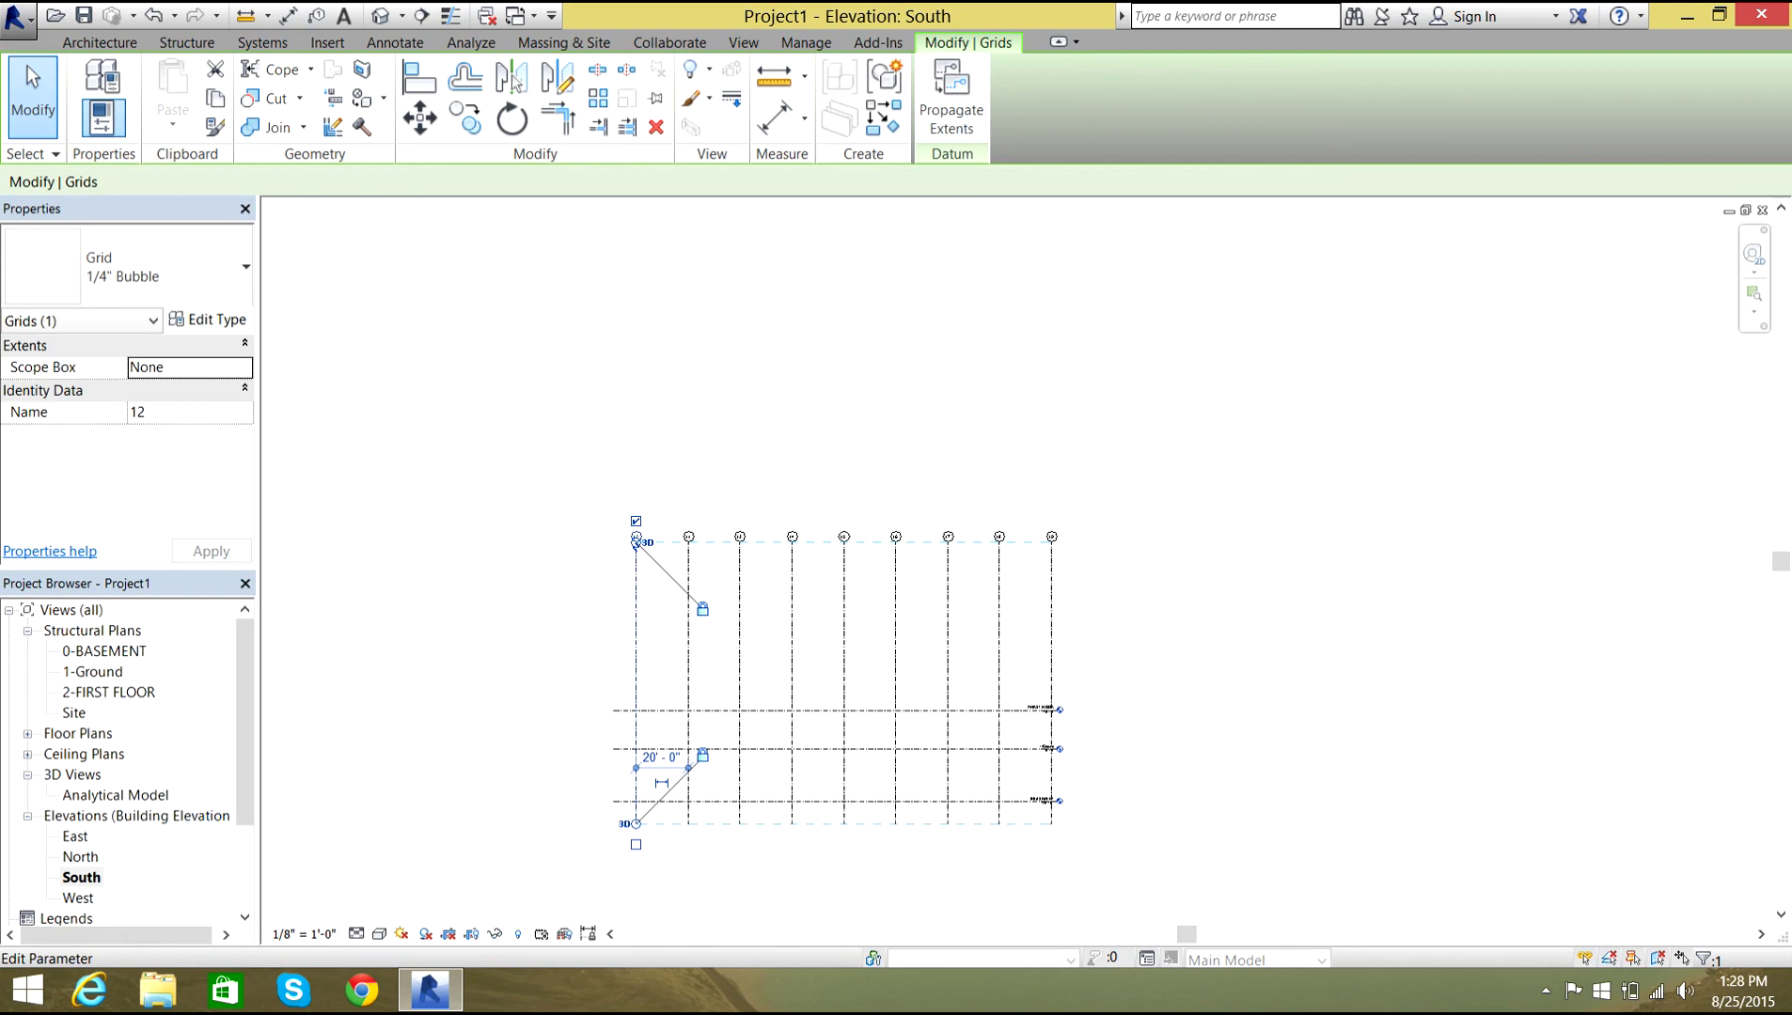
left_click(637, 541)
key("Escape")
scroll(616, 575, "up", 3)
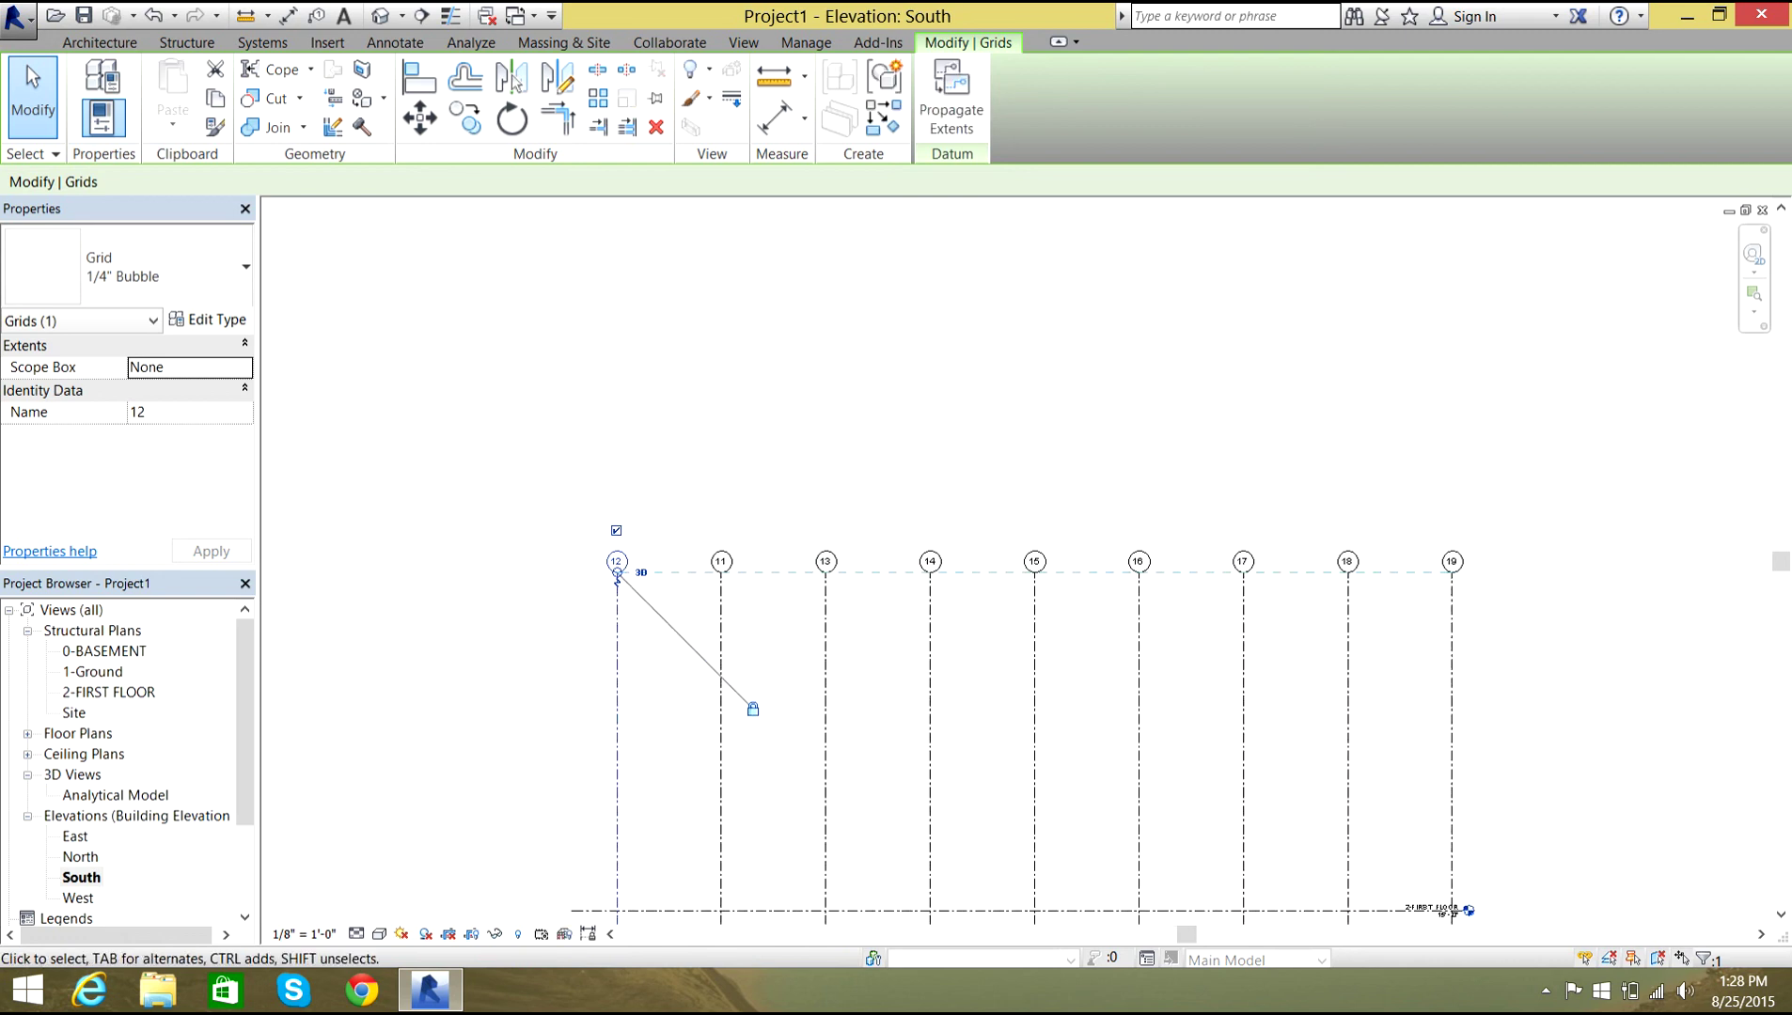
left_click_drag(617, 576, 617, 264)
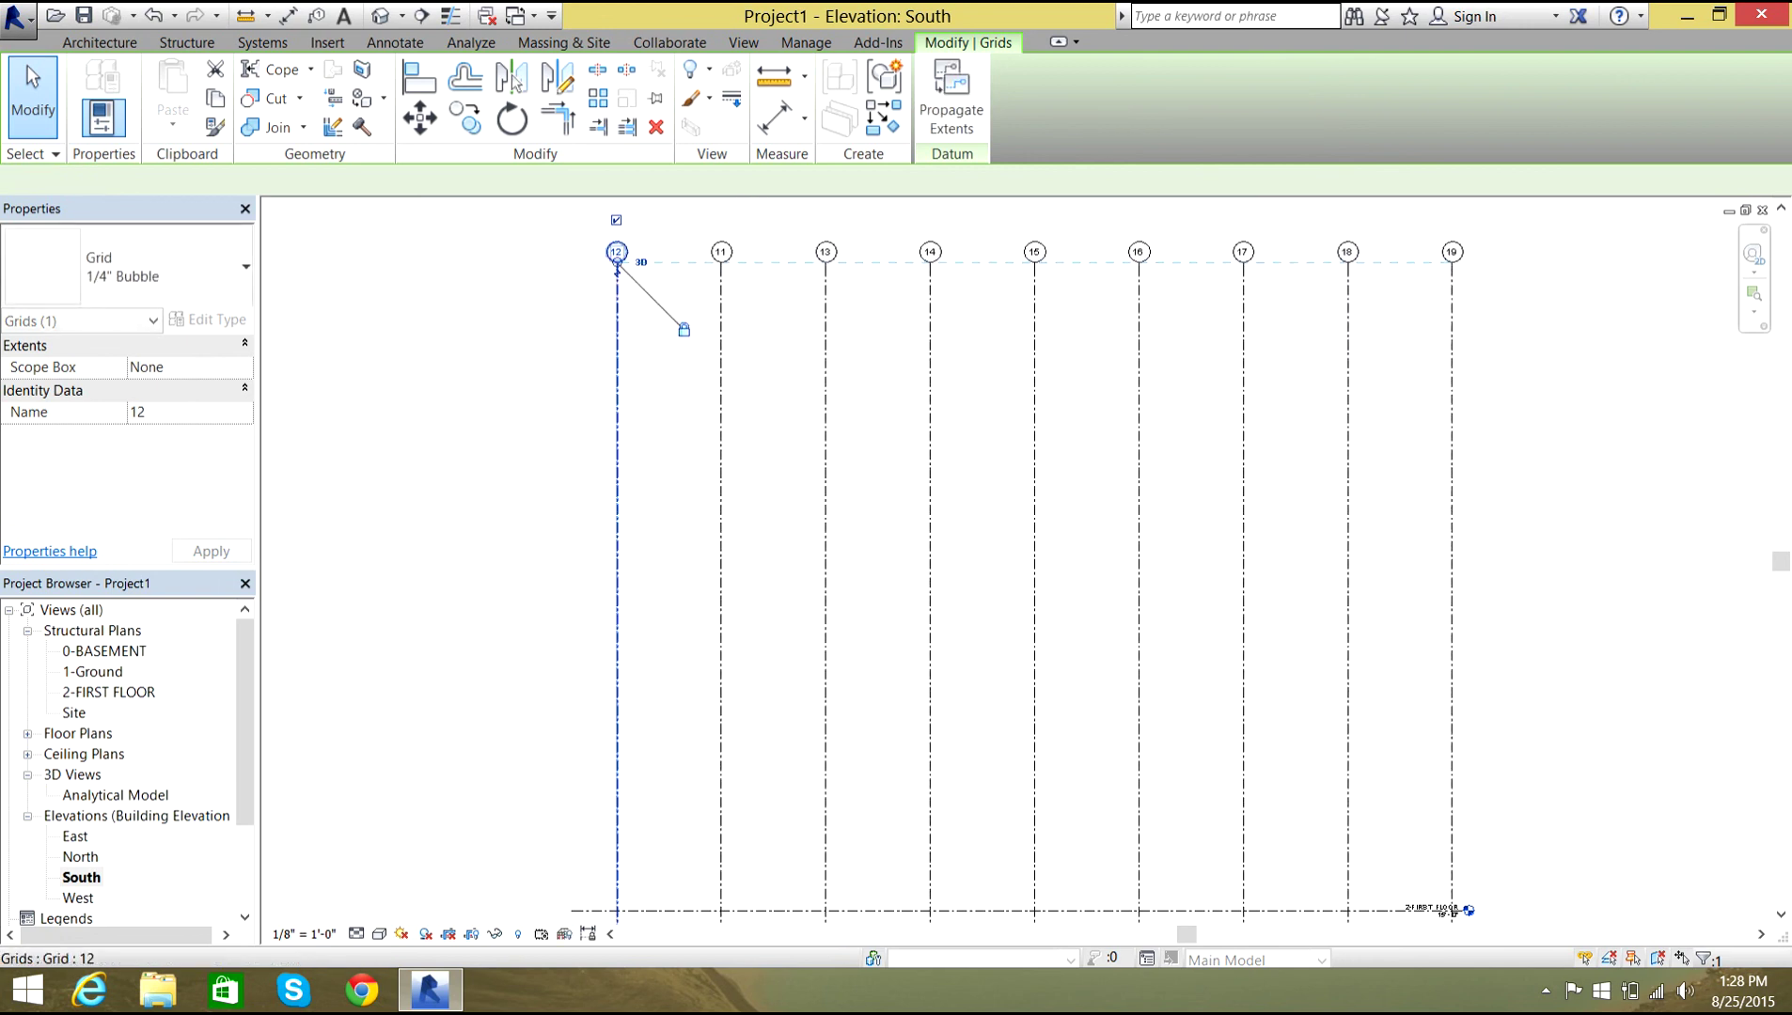
key("Escape")
Create eight levels above 2-FIRST FLOOR with the Level tool's Pick Lines option and a 15' offset, picking each newest level in turn.
scroll(536, 487, "down", 3)
scroll(561, 730, "up", 3)
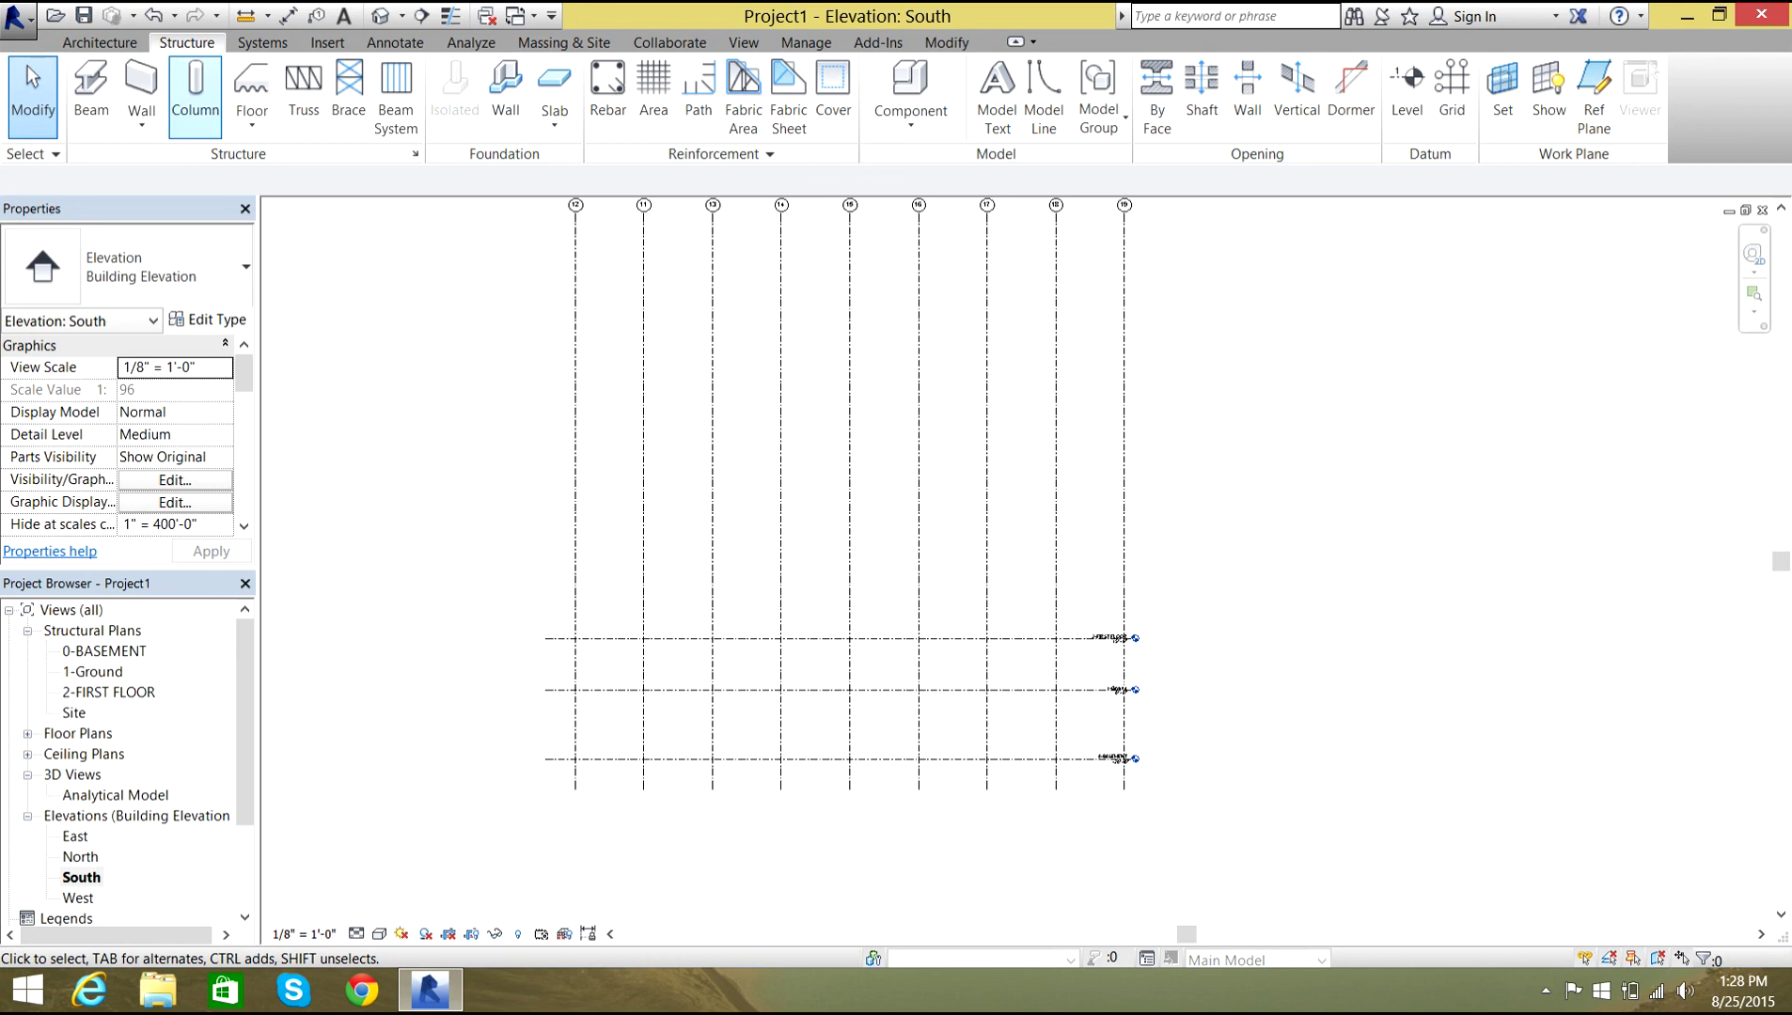
left_click(1406, 90)
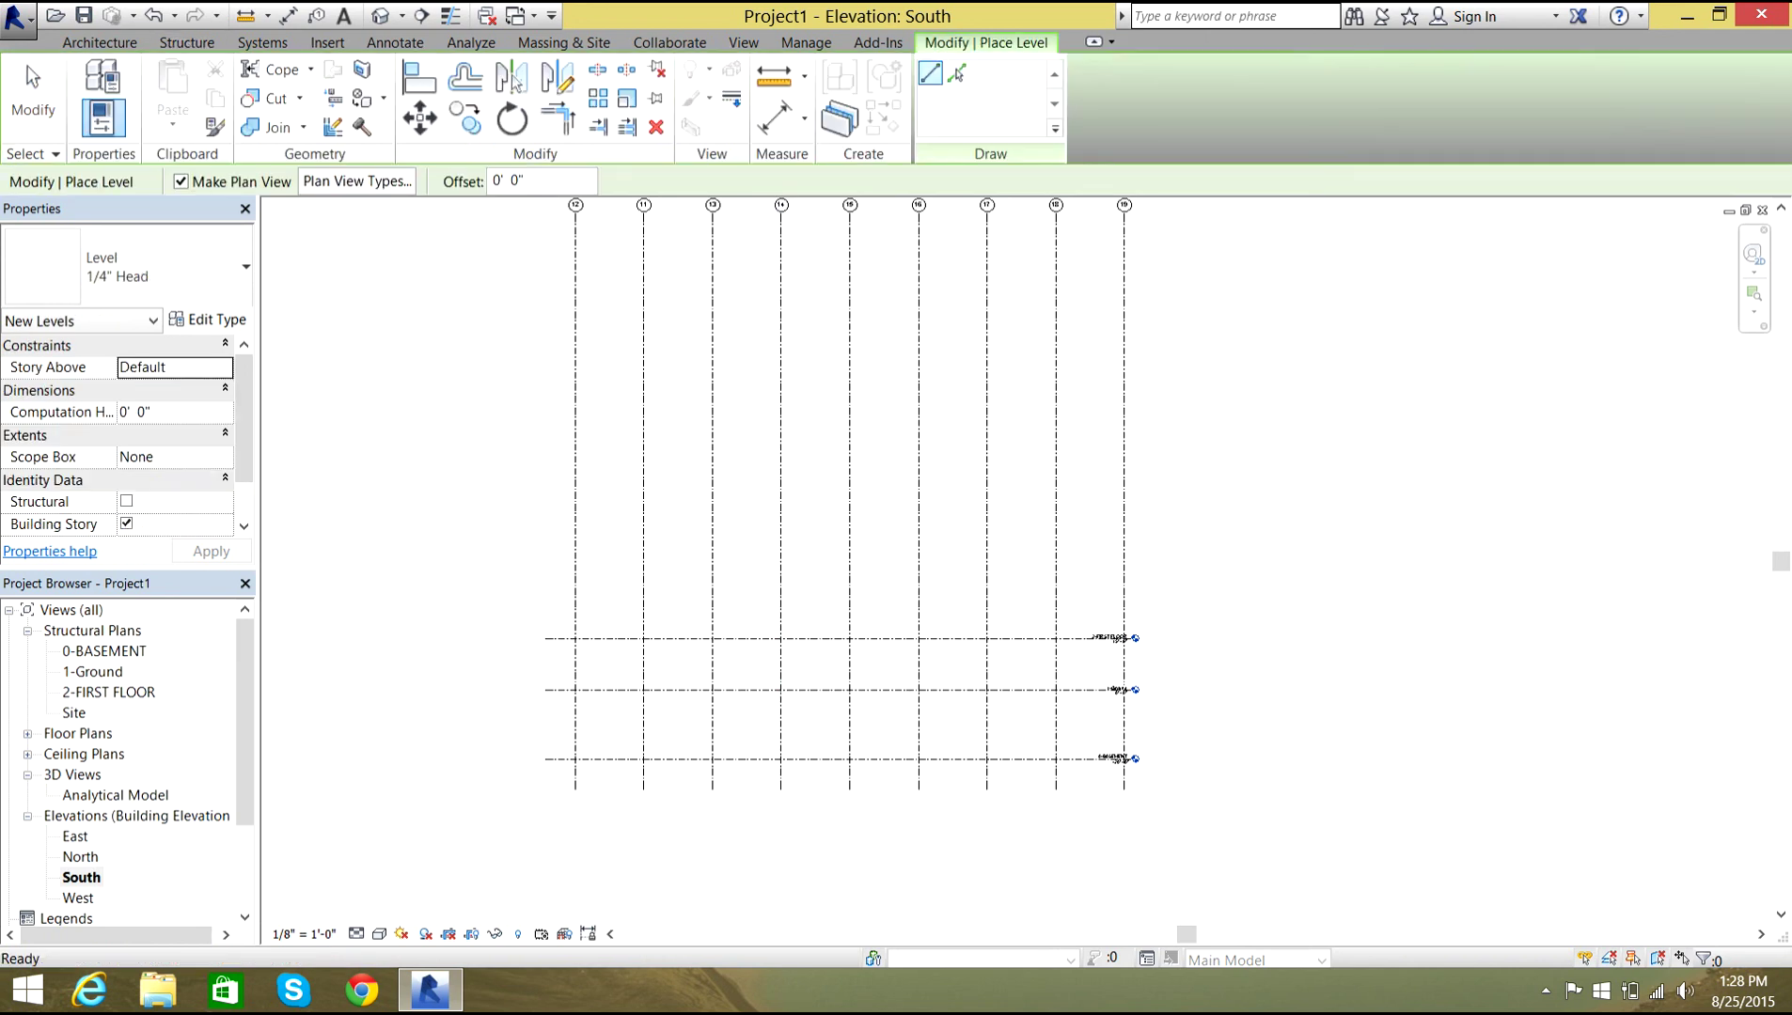
left_click(957, 73)
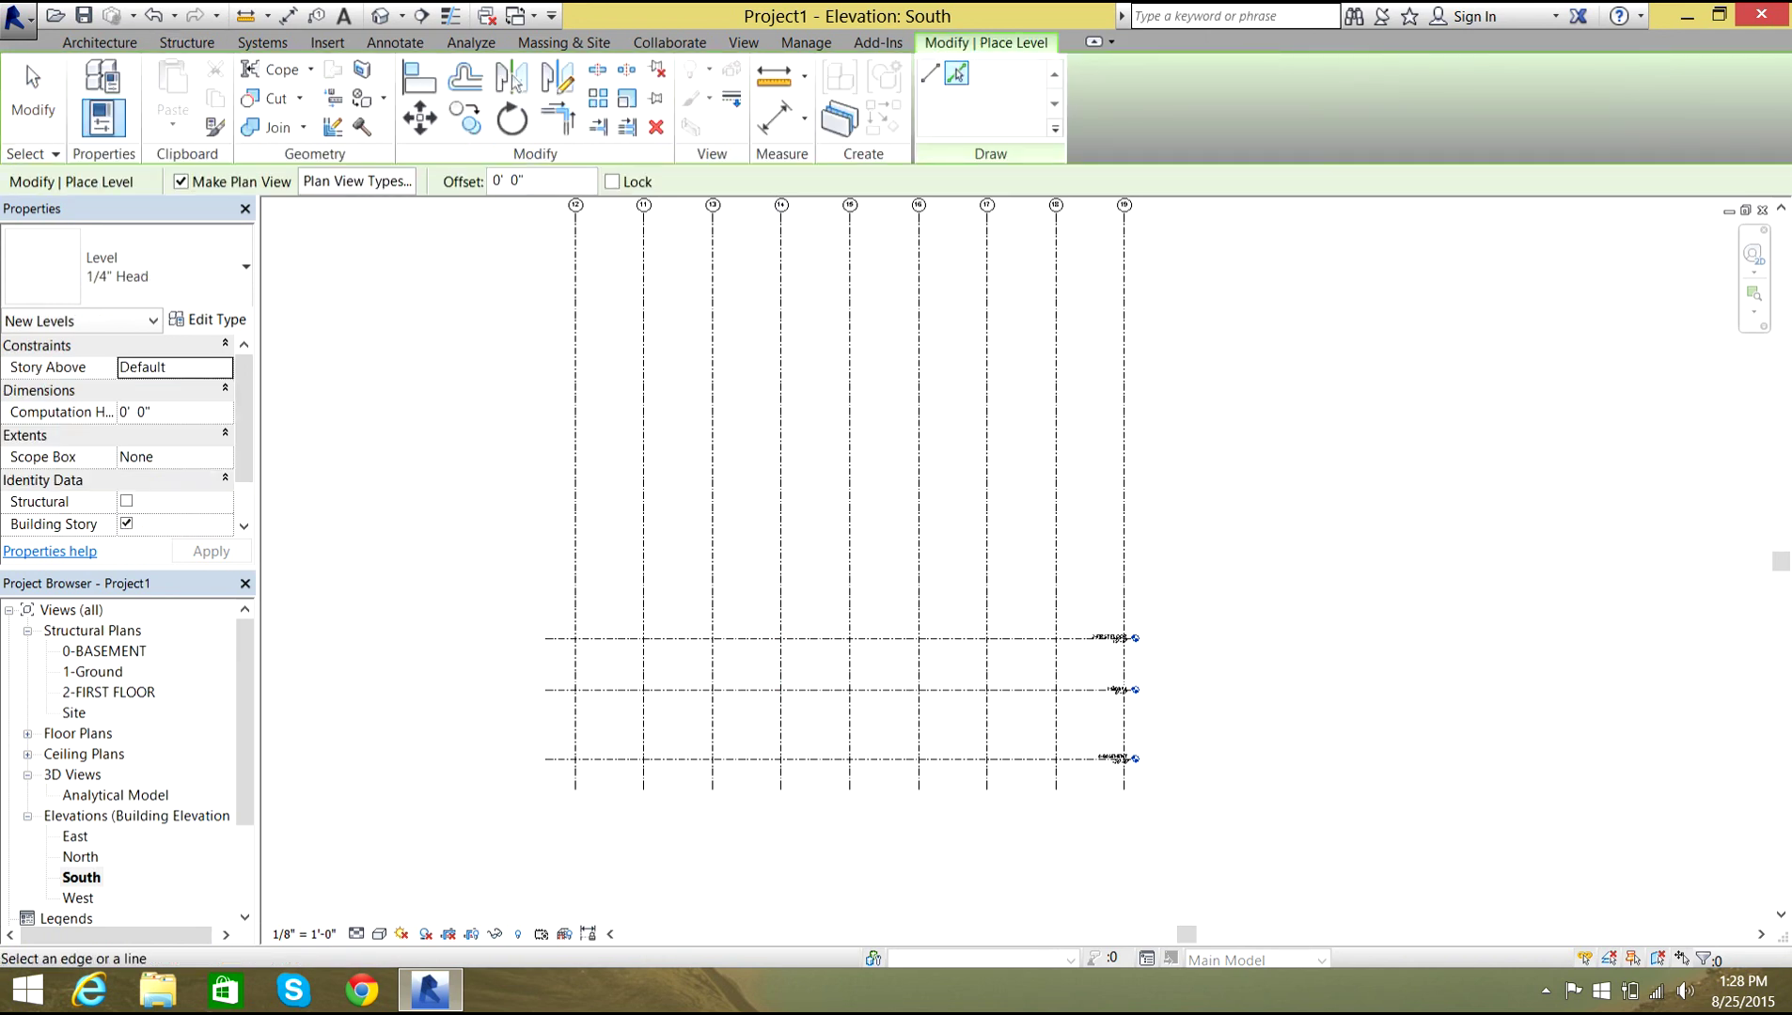
left_click(493, 181)
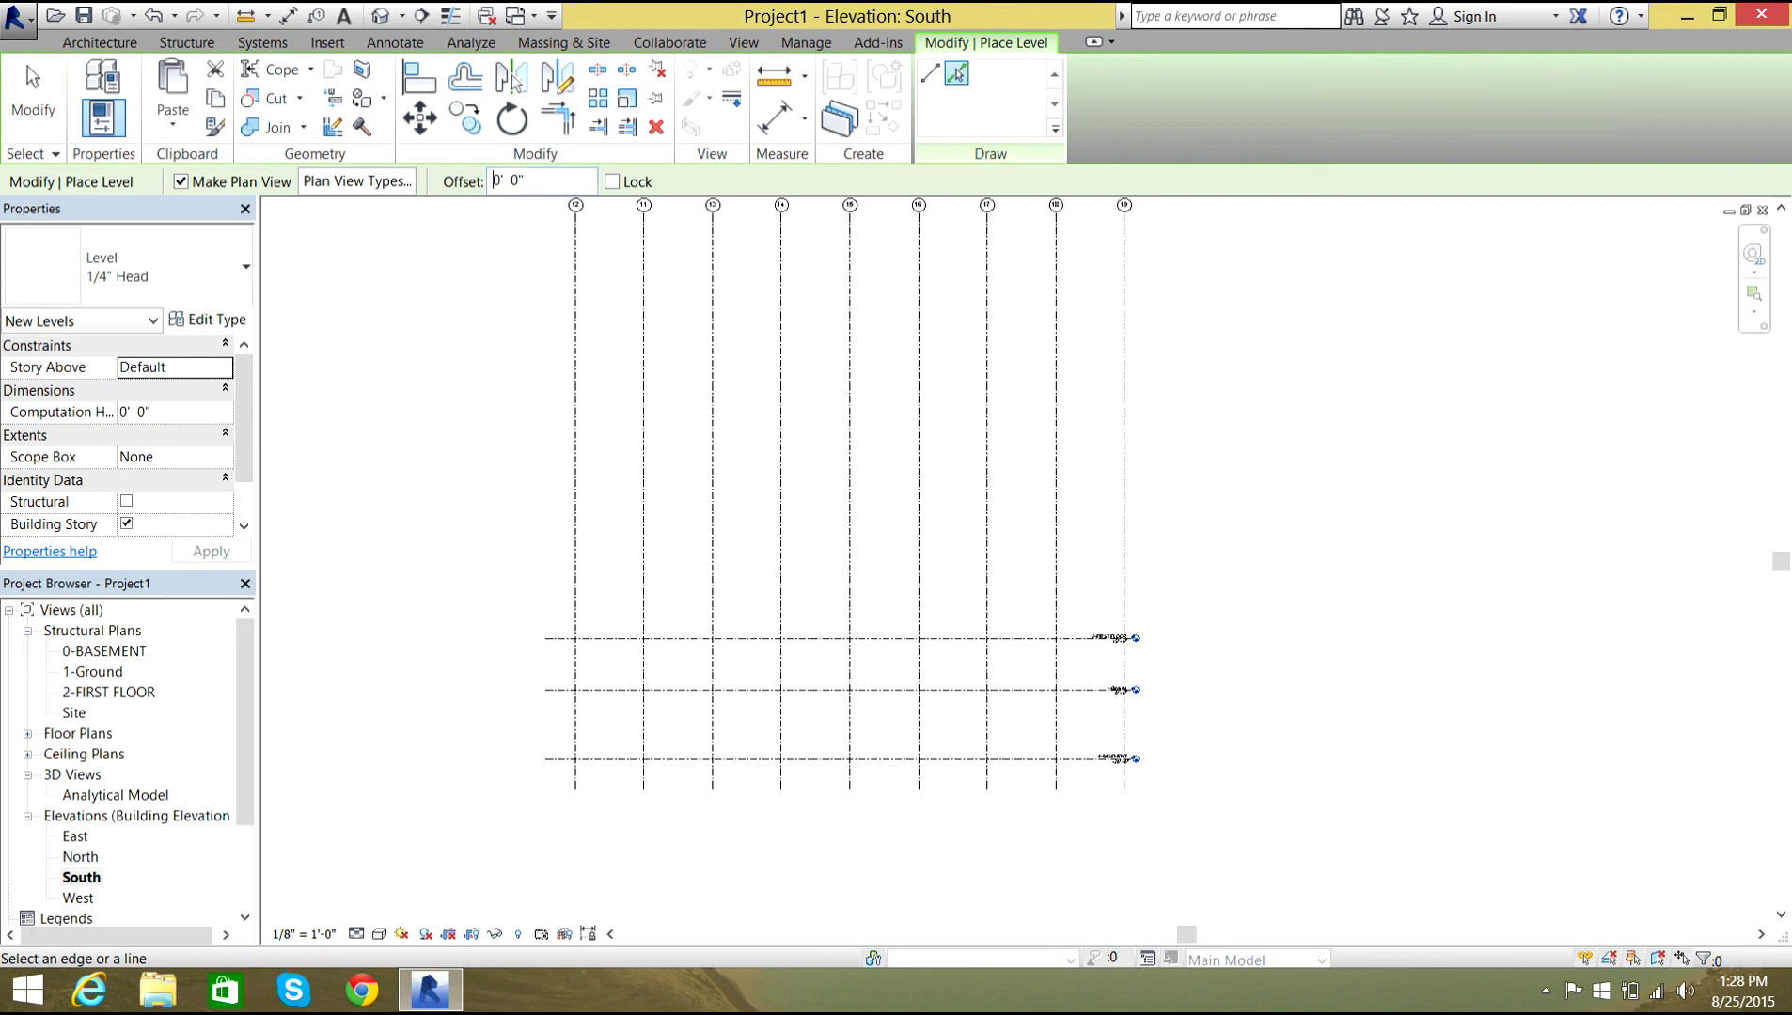
type("15")
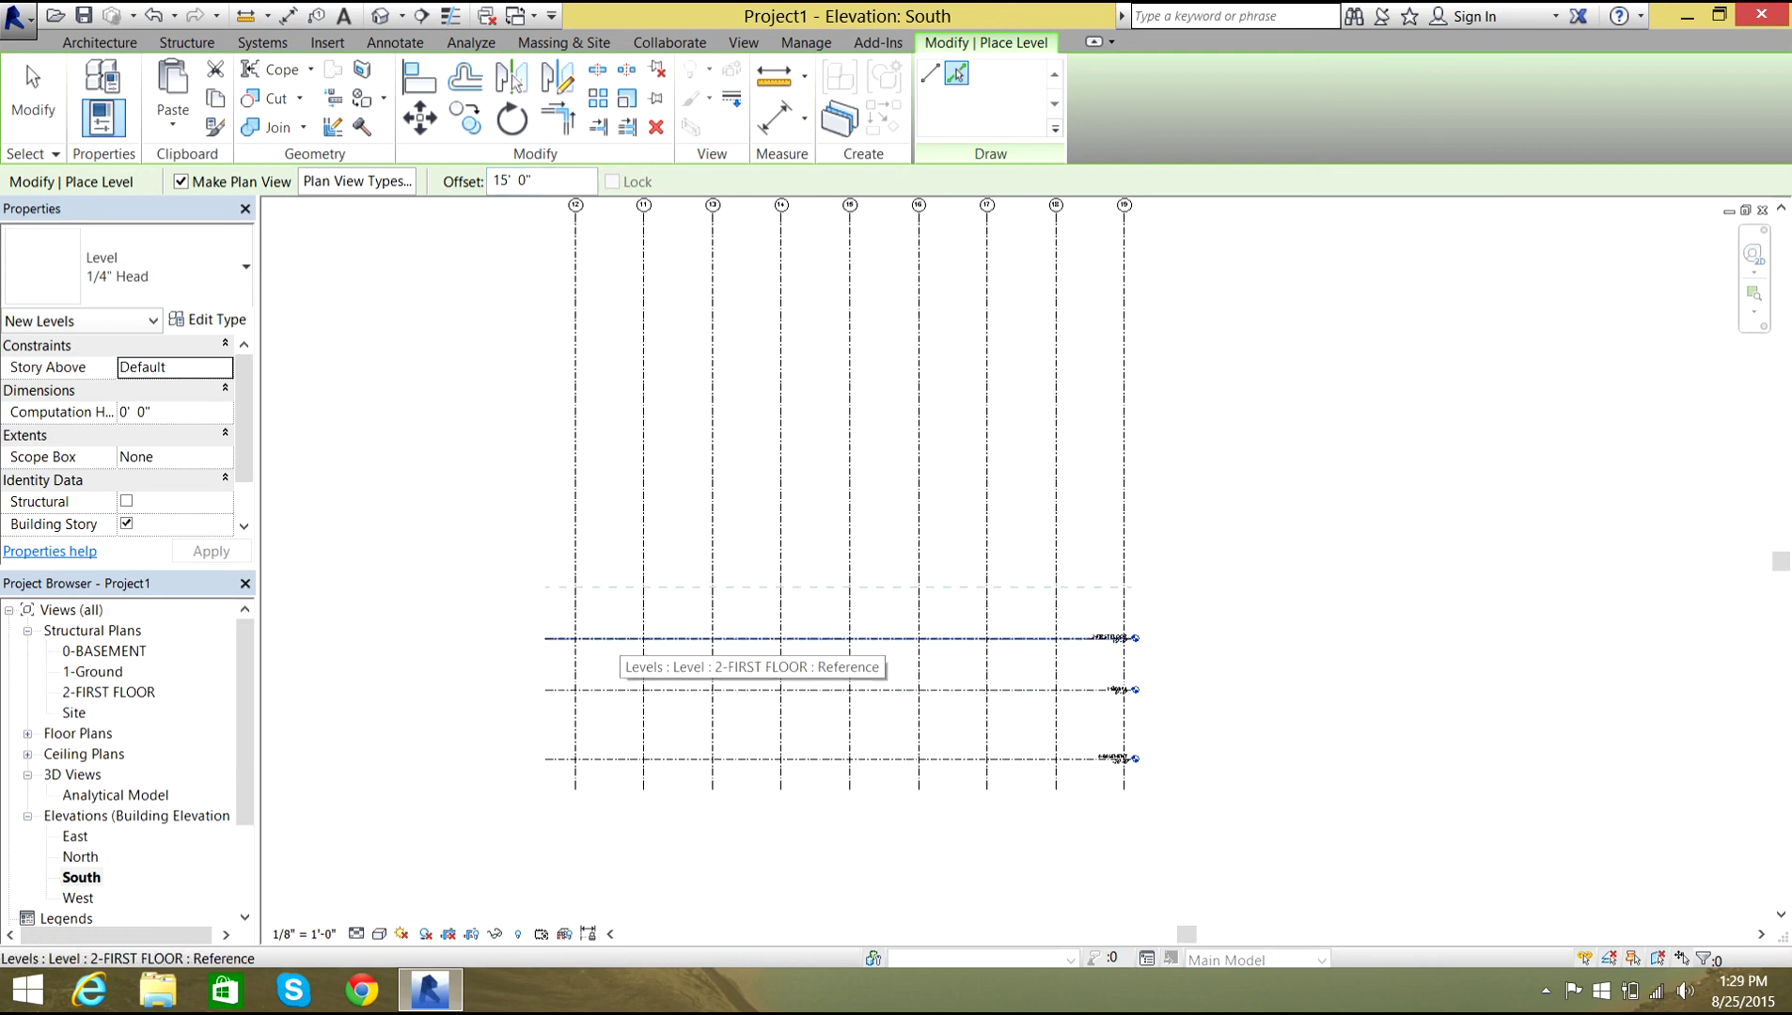
left_click(611, 638)
left_click(611, 587)
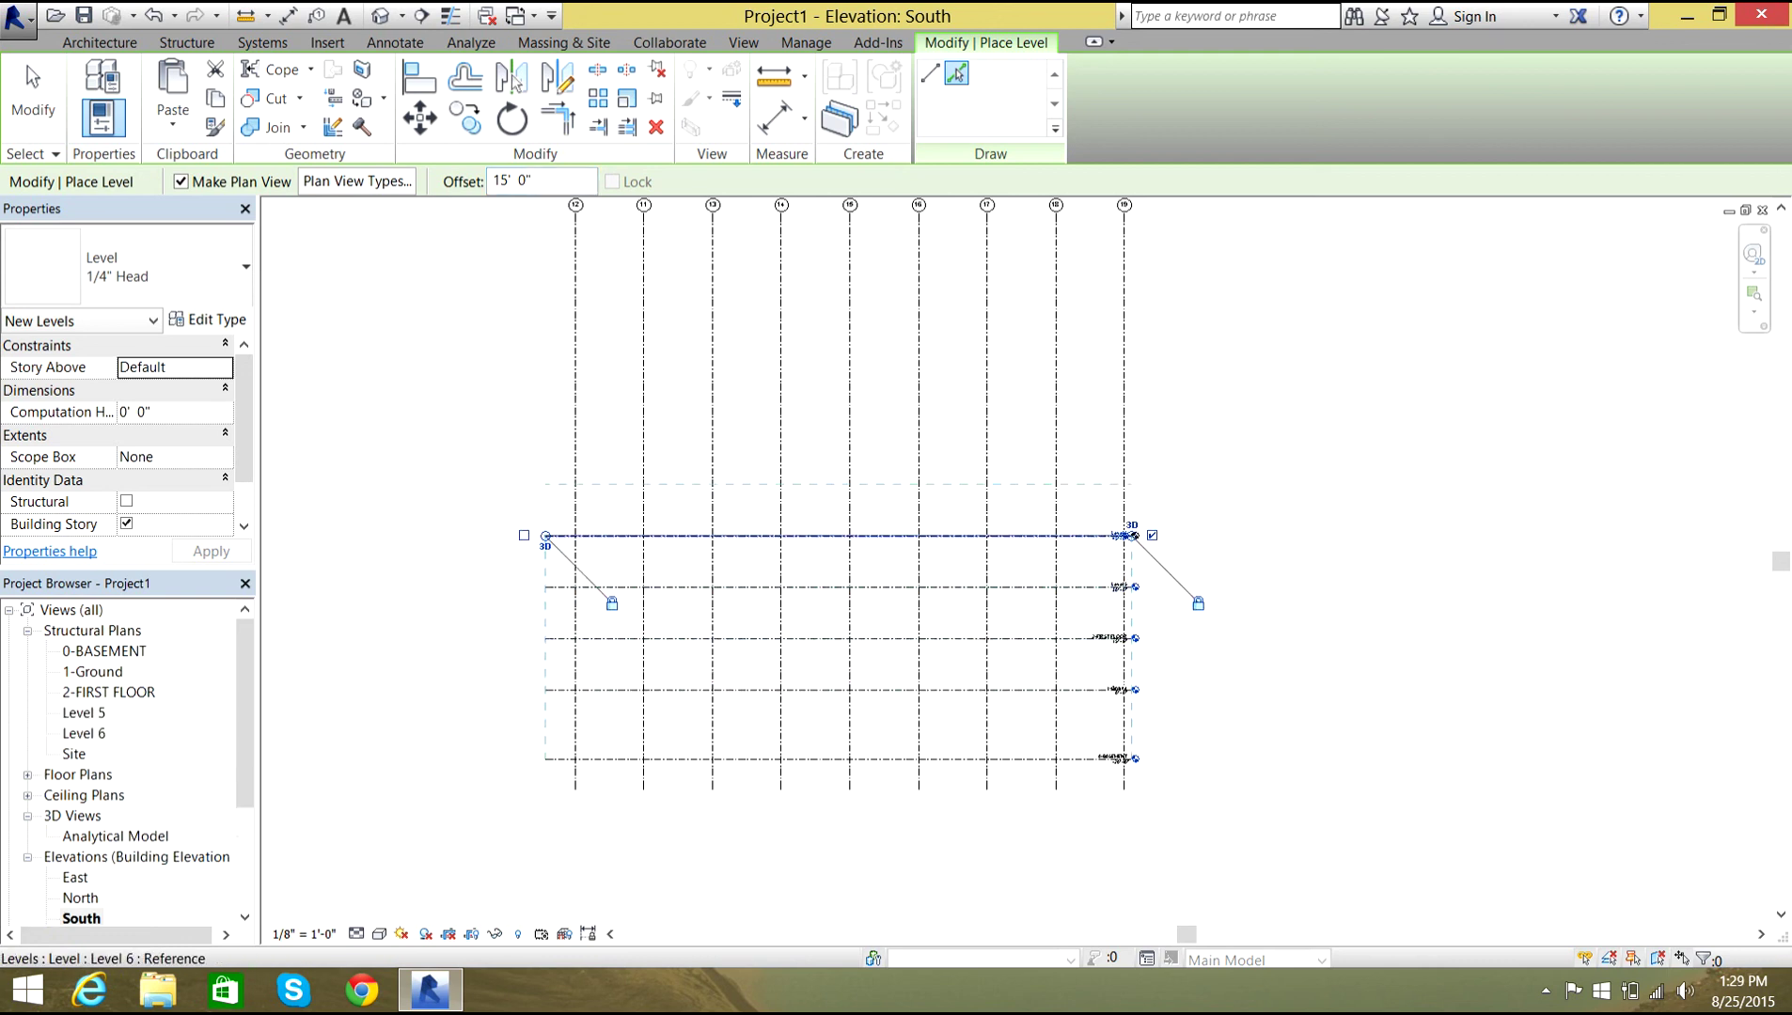
left_click(611, 536)
left_click(611, 484)
left_click(611, 432)
left_click(611, 432)
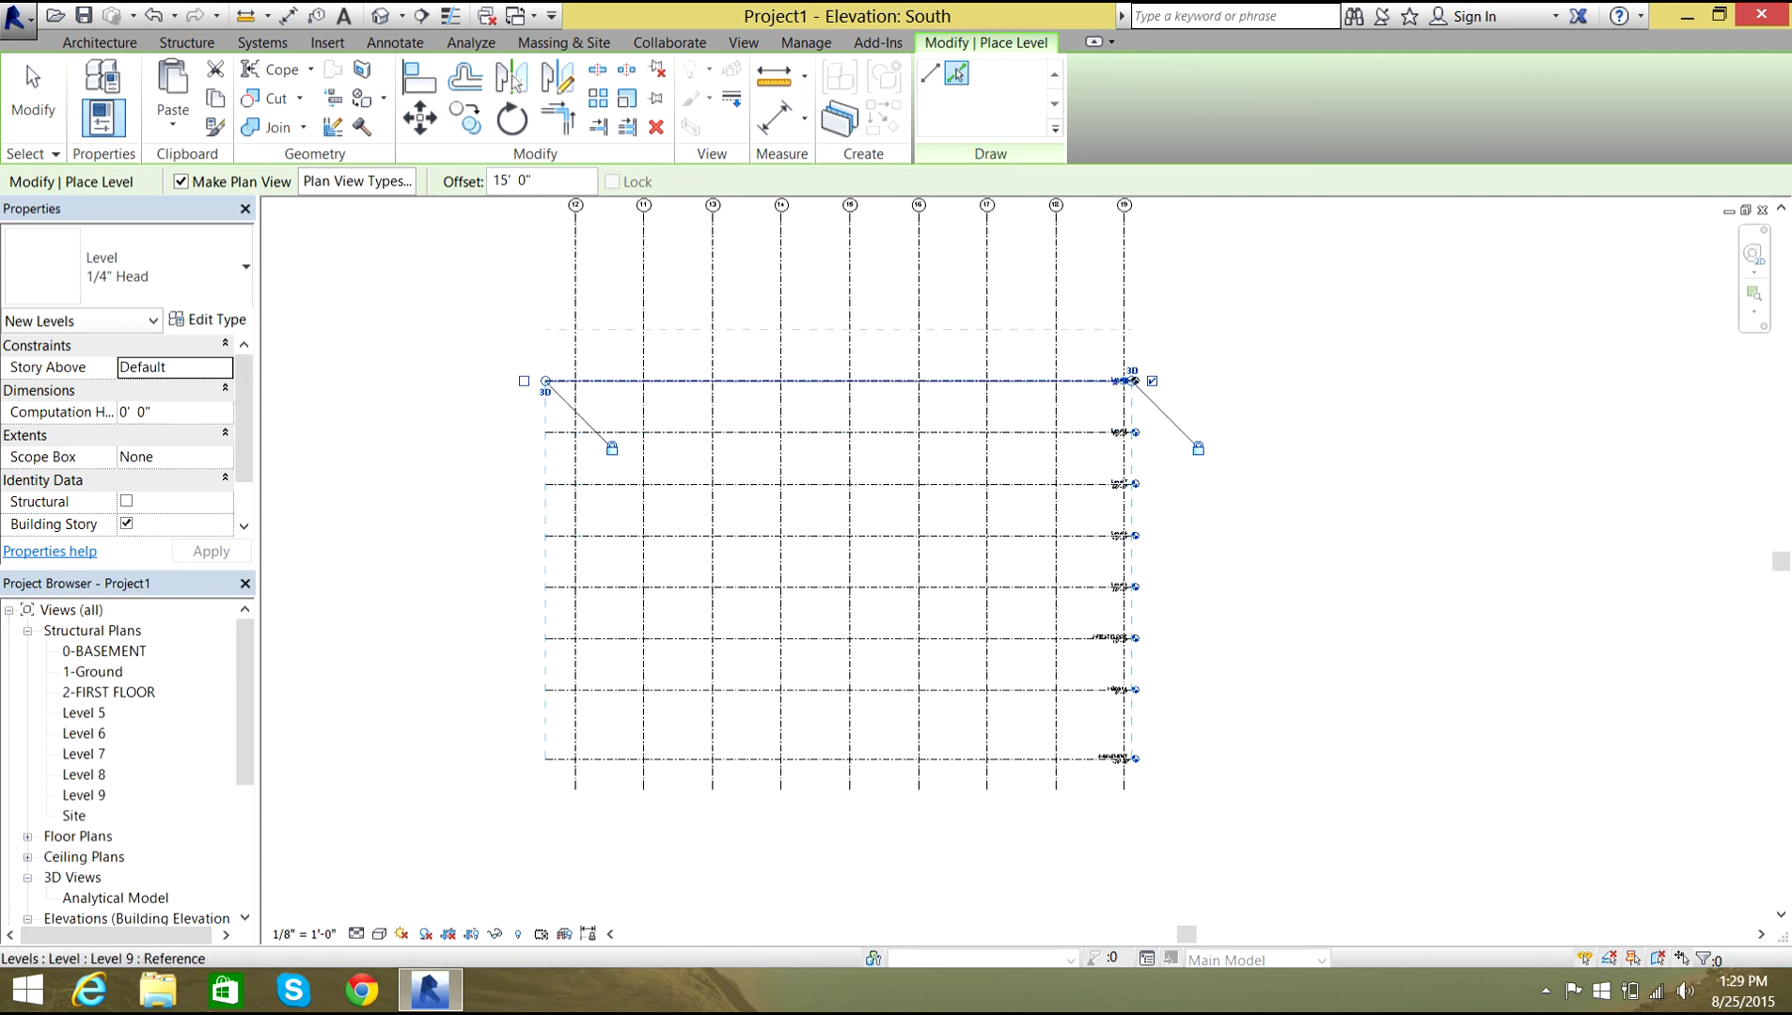
left_click(611, 381)
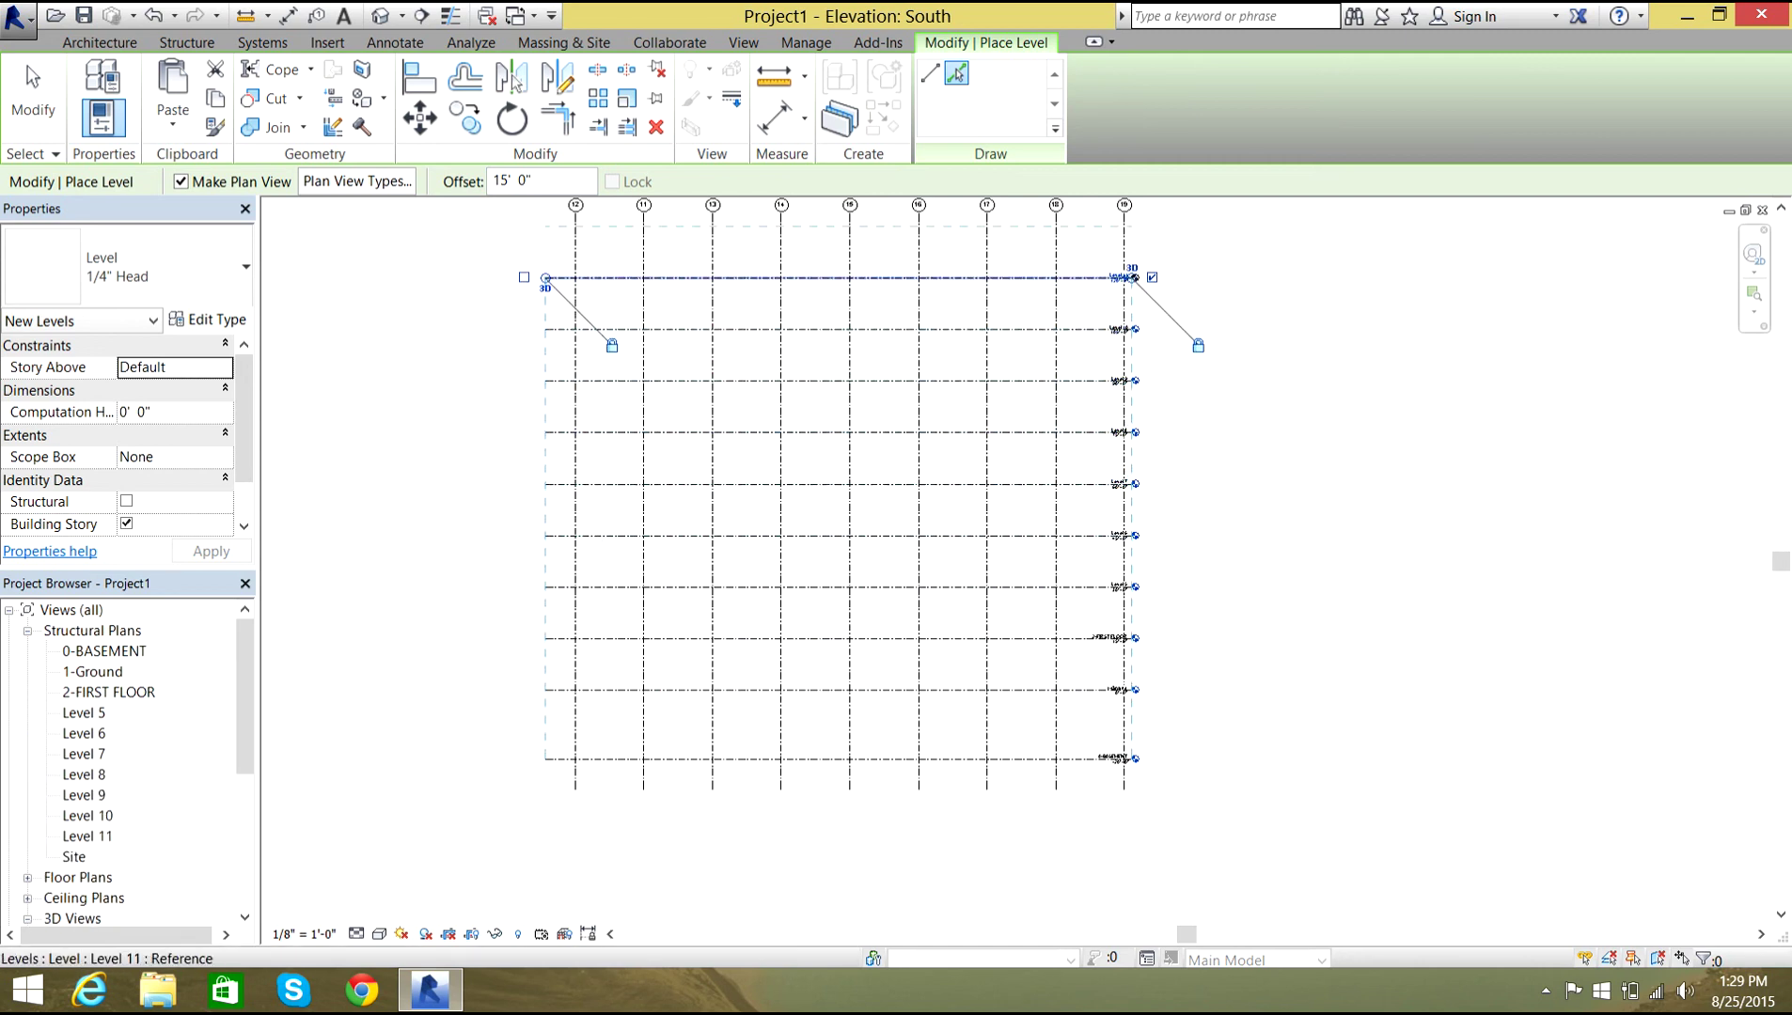
left_click(613, 275)
scroll(1135, 622, "up", 4)
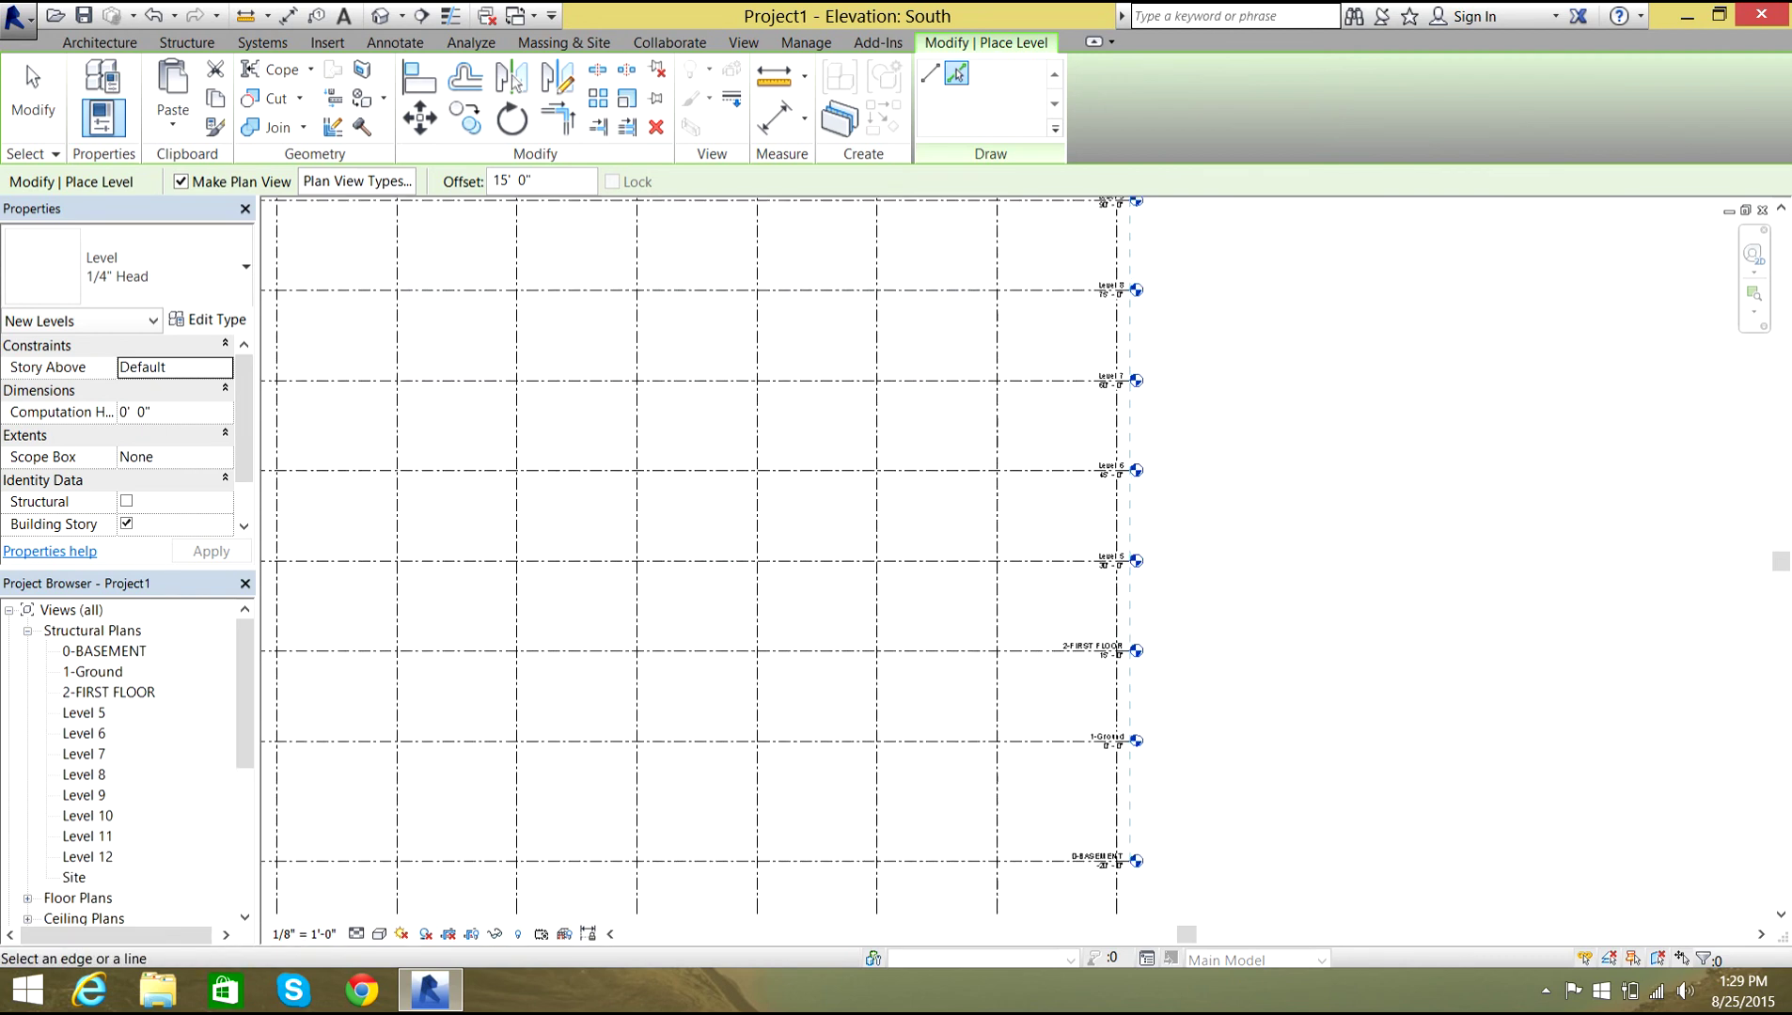
Review the full stack of levels against the grids in the South elevation and end level placement.
scroll(1093, 512, "down", 2)
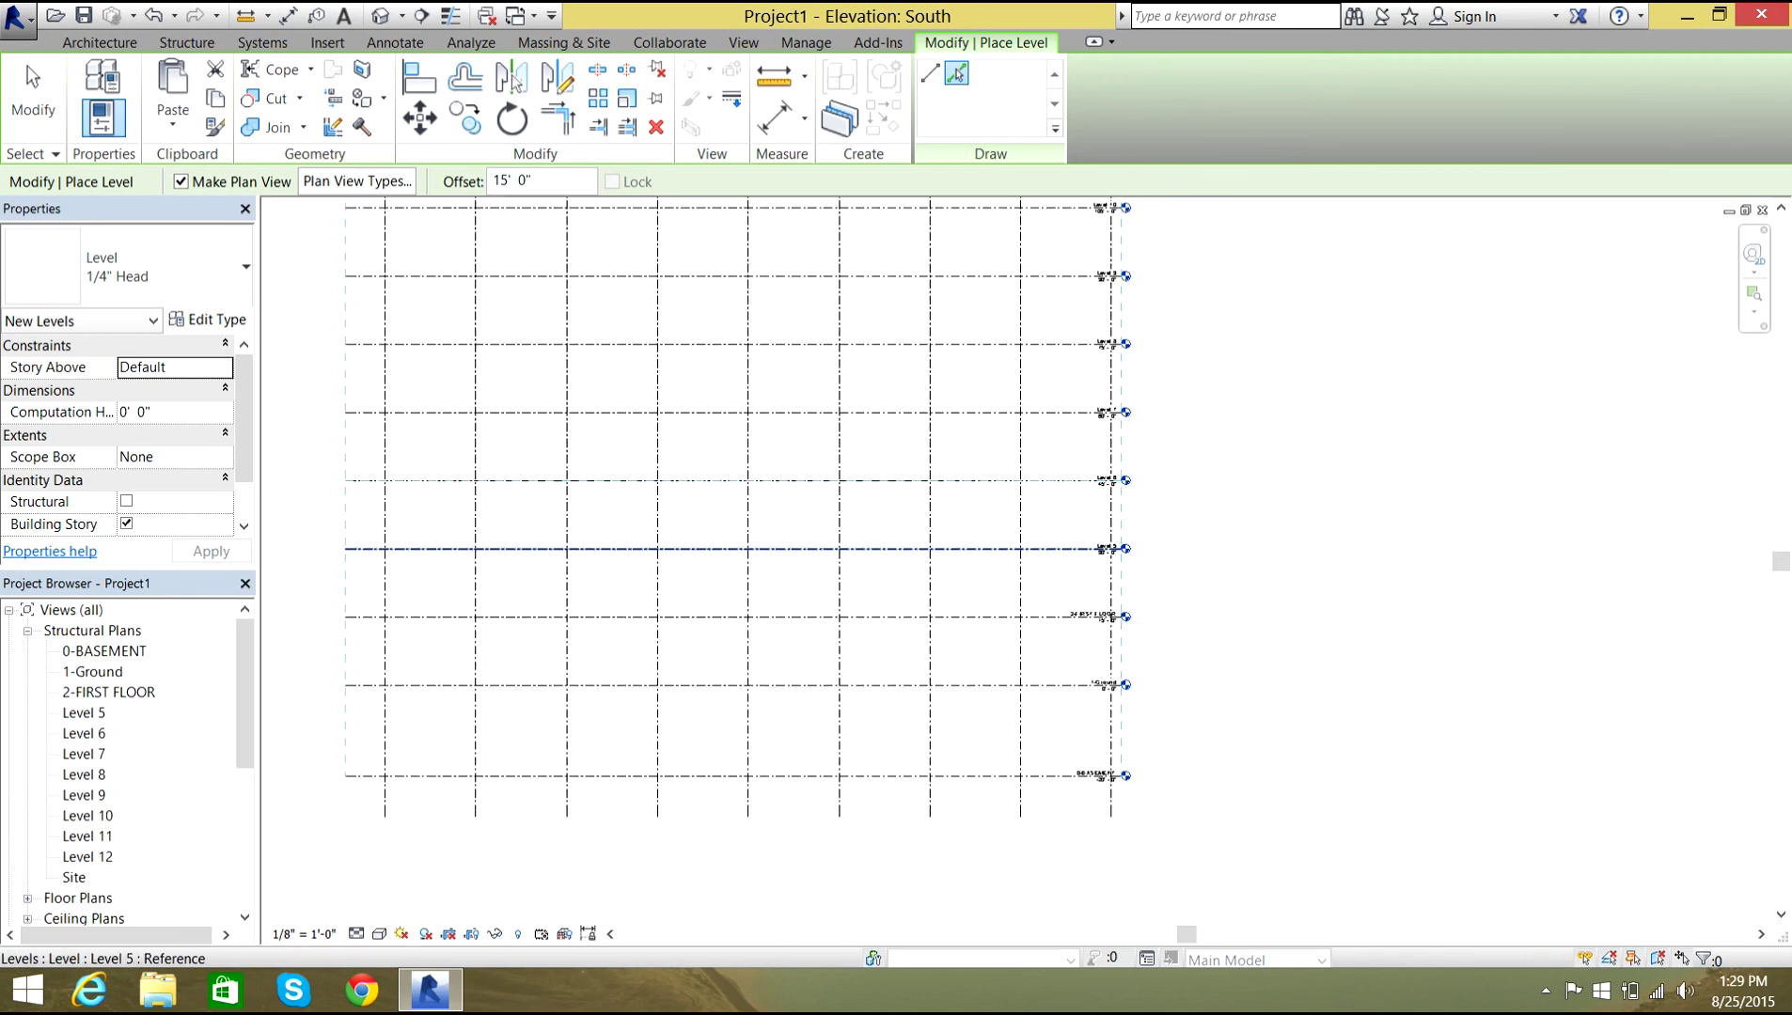
scroll(1114, 555, "down", 1)
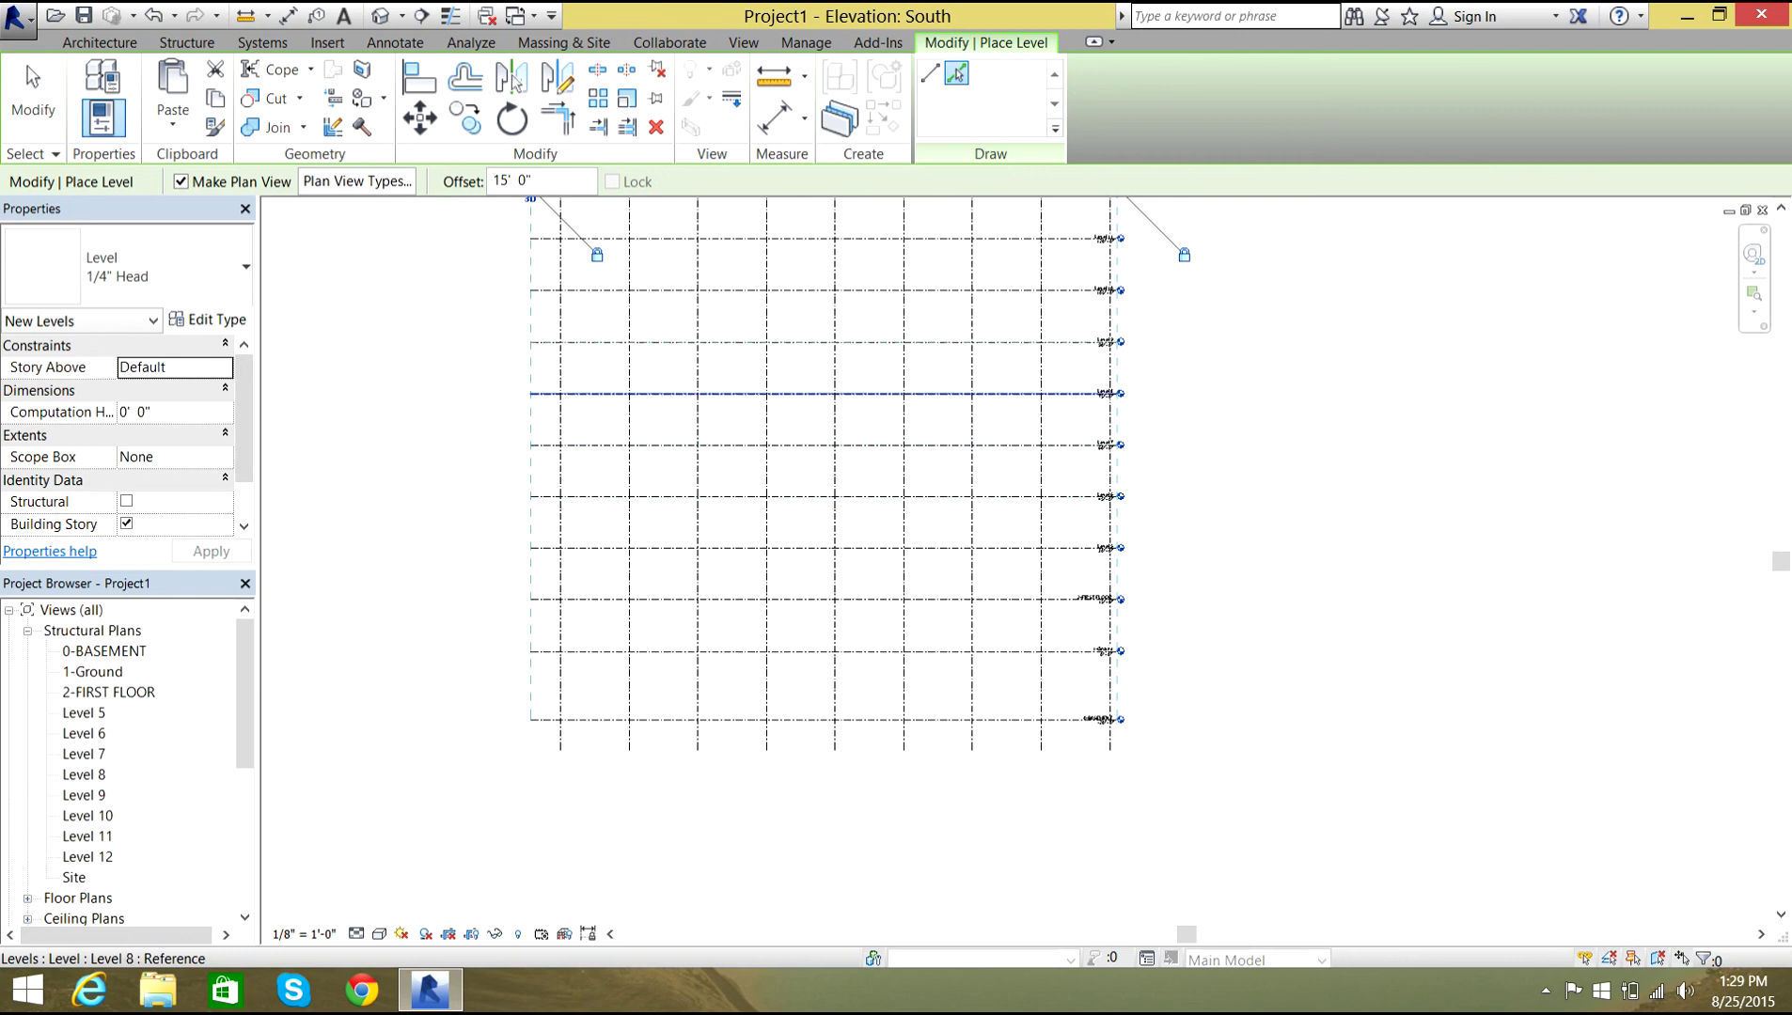
scroll(1070, 238, "down", 1)
scroll(1067, 237, "down", 2)
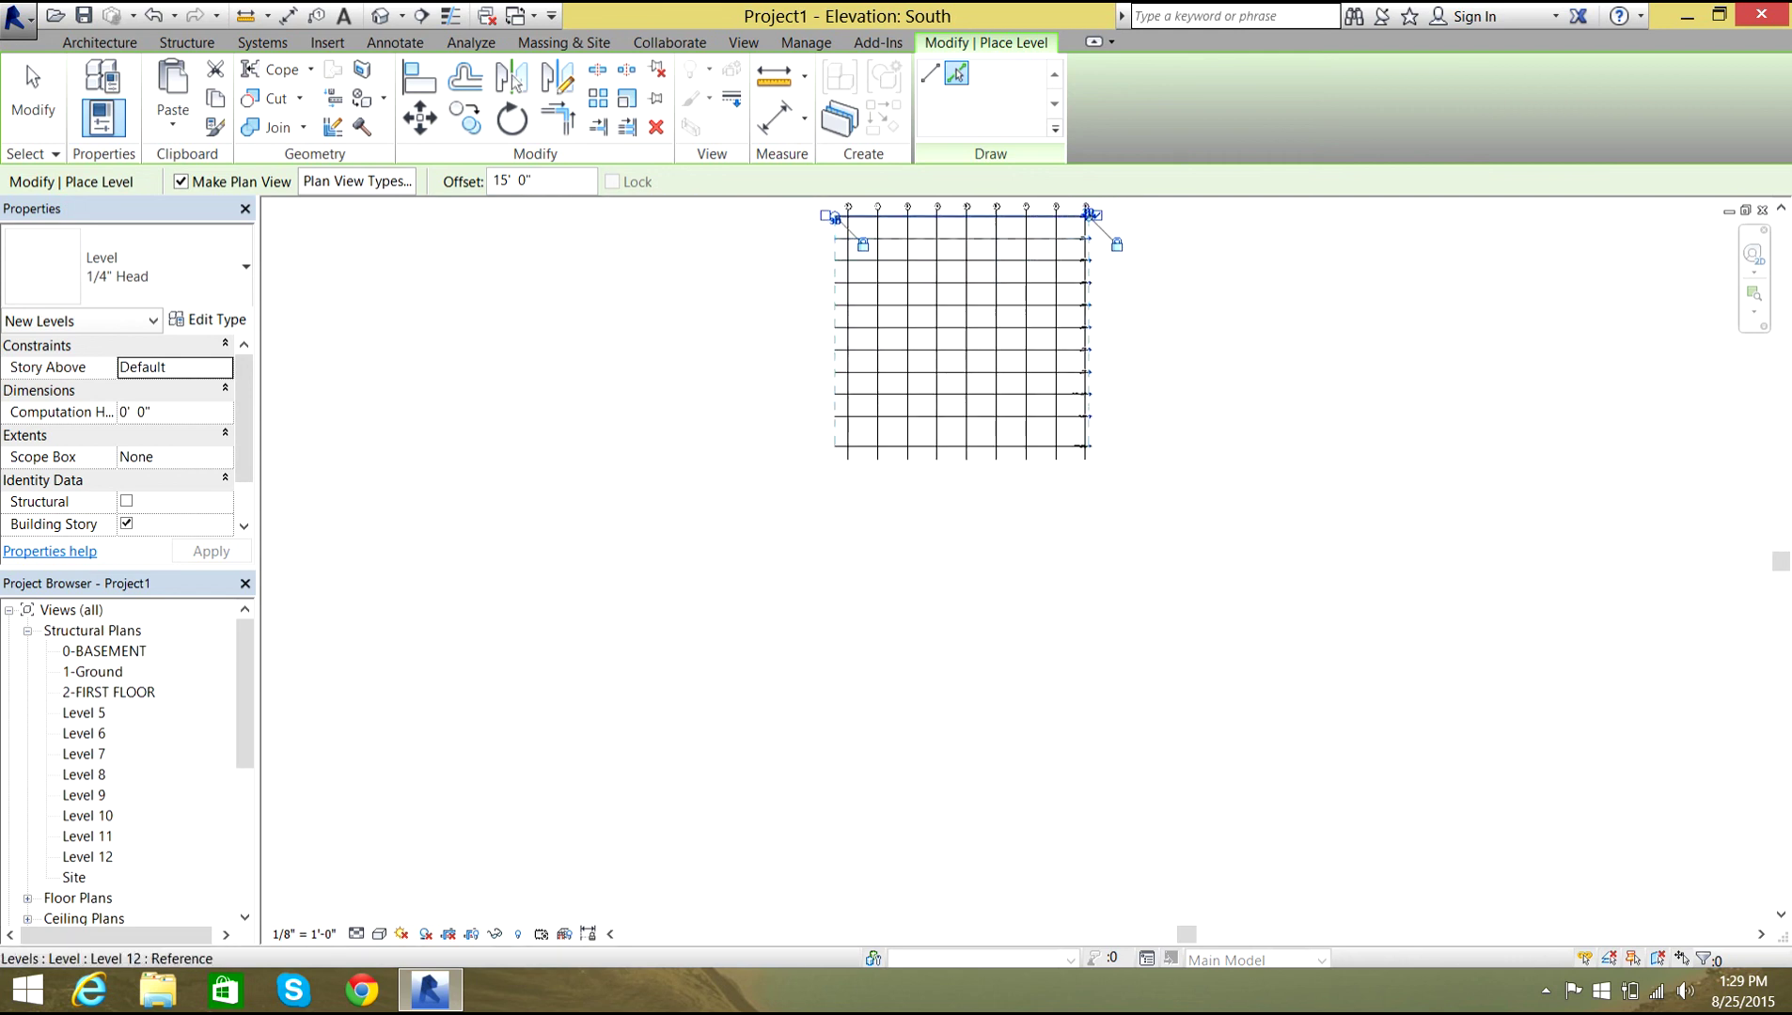
middle_click_drag(1082, 218, 1036, 491)
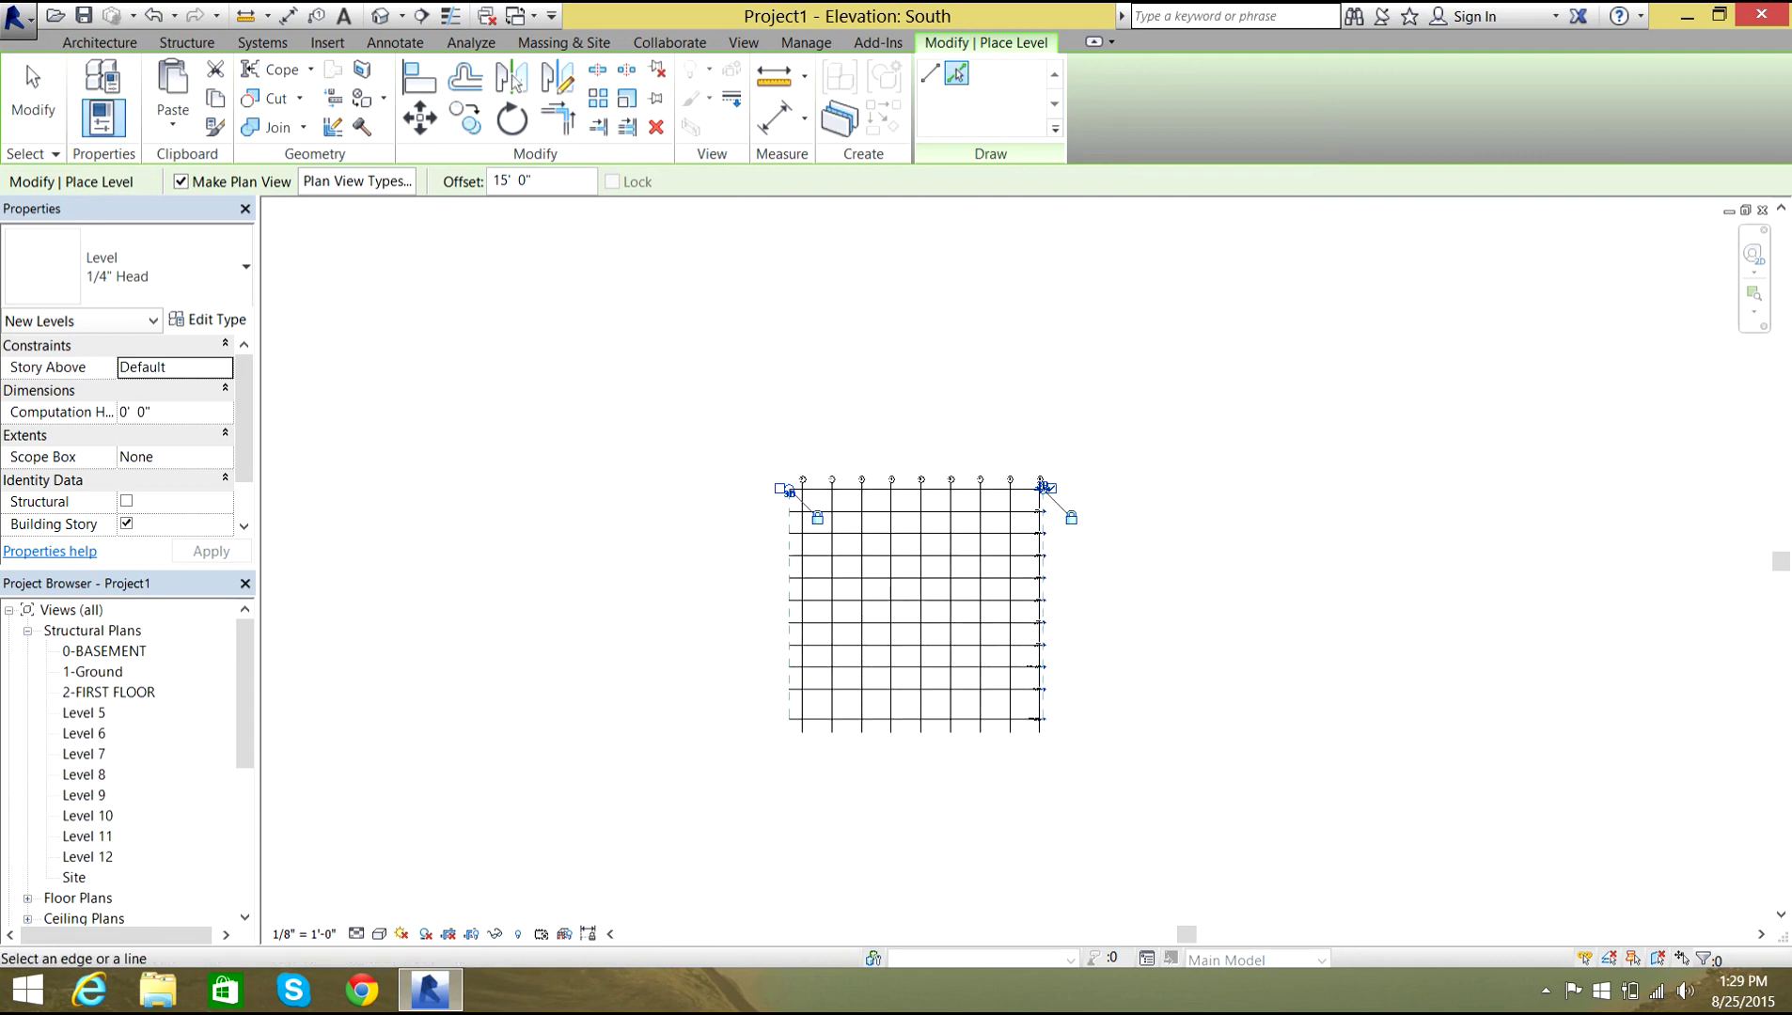
scroll(774, 766, "up", 4)
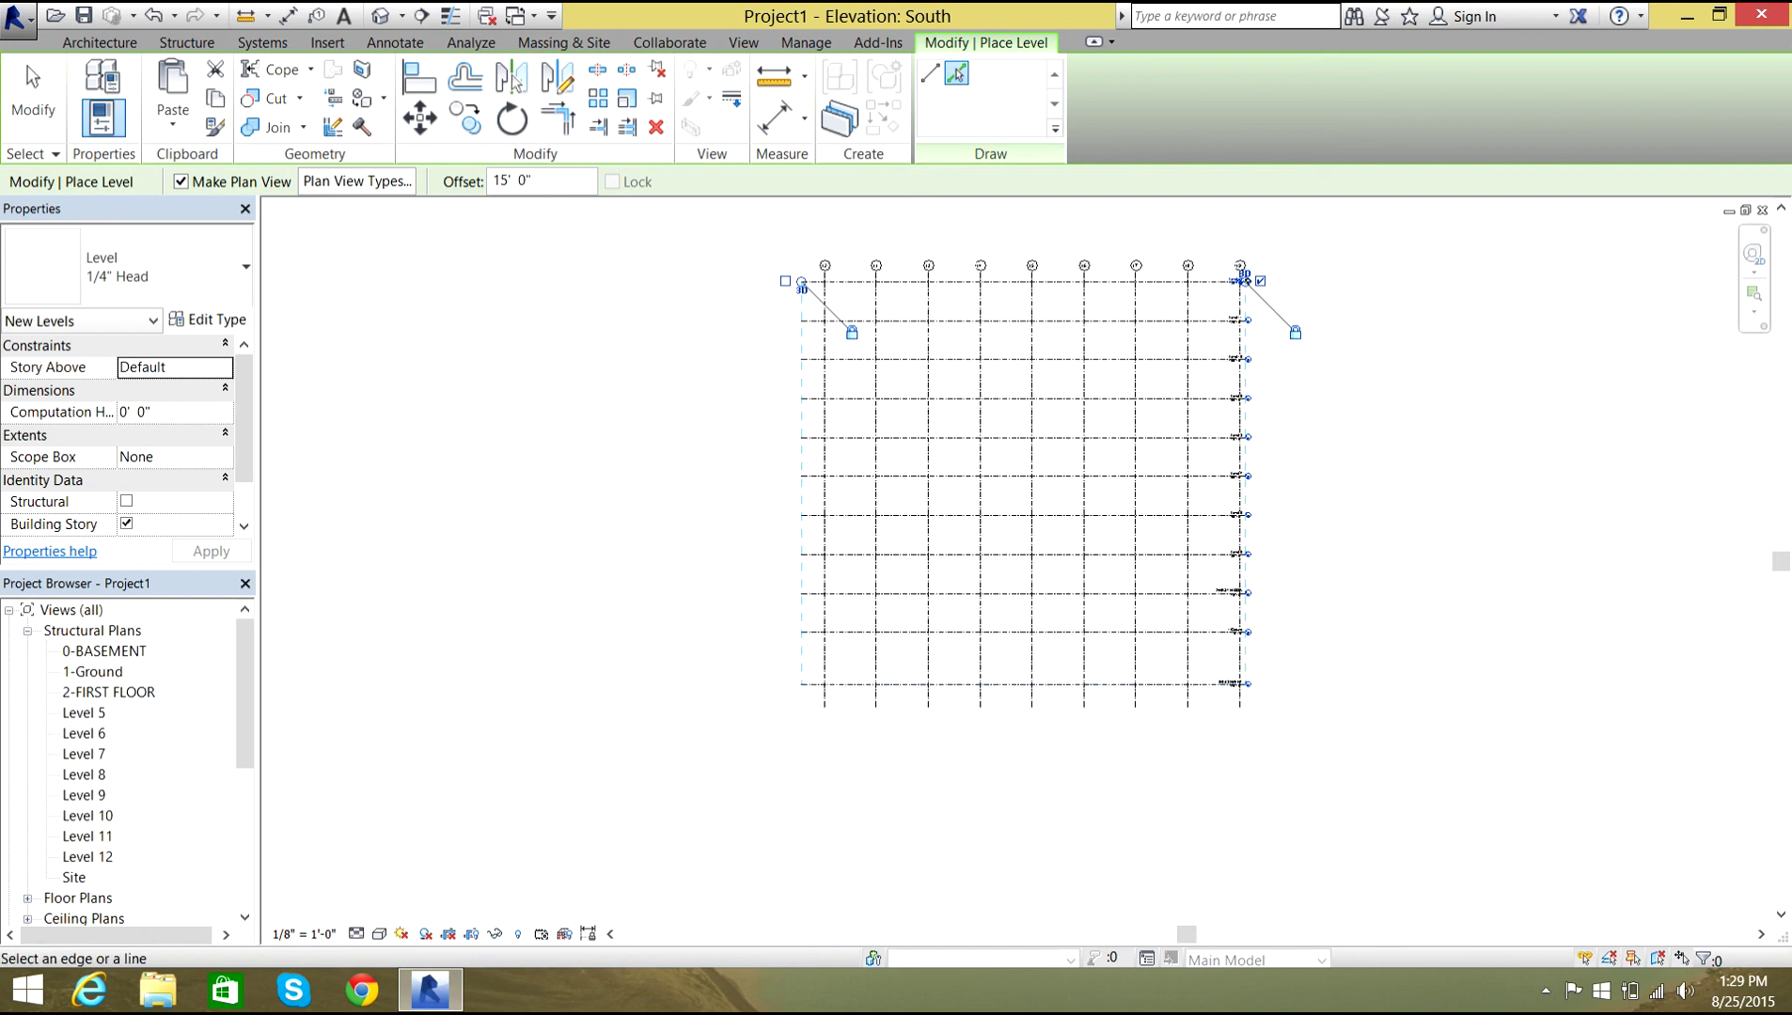
right_click(559, 462)
left_click(613, 476)
right_click(563, 465)
left_click(616, 479)
right_click(603, 482)
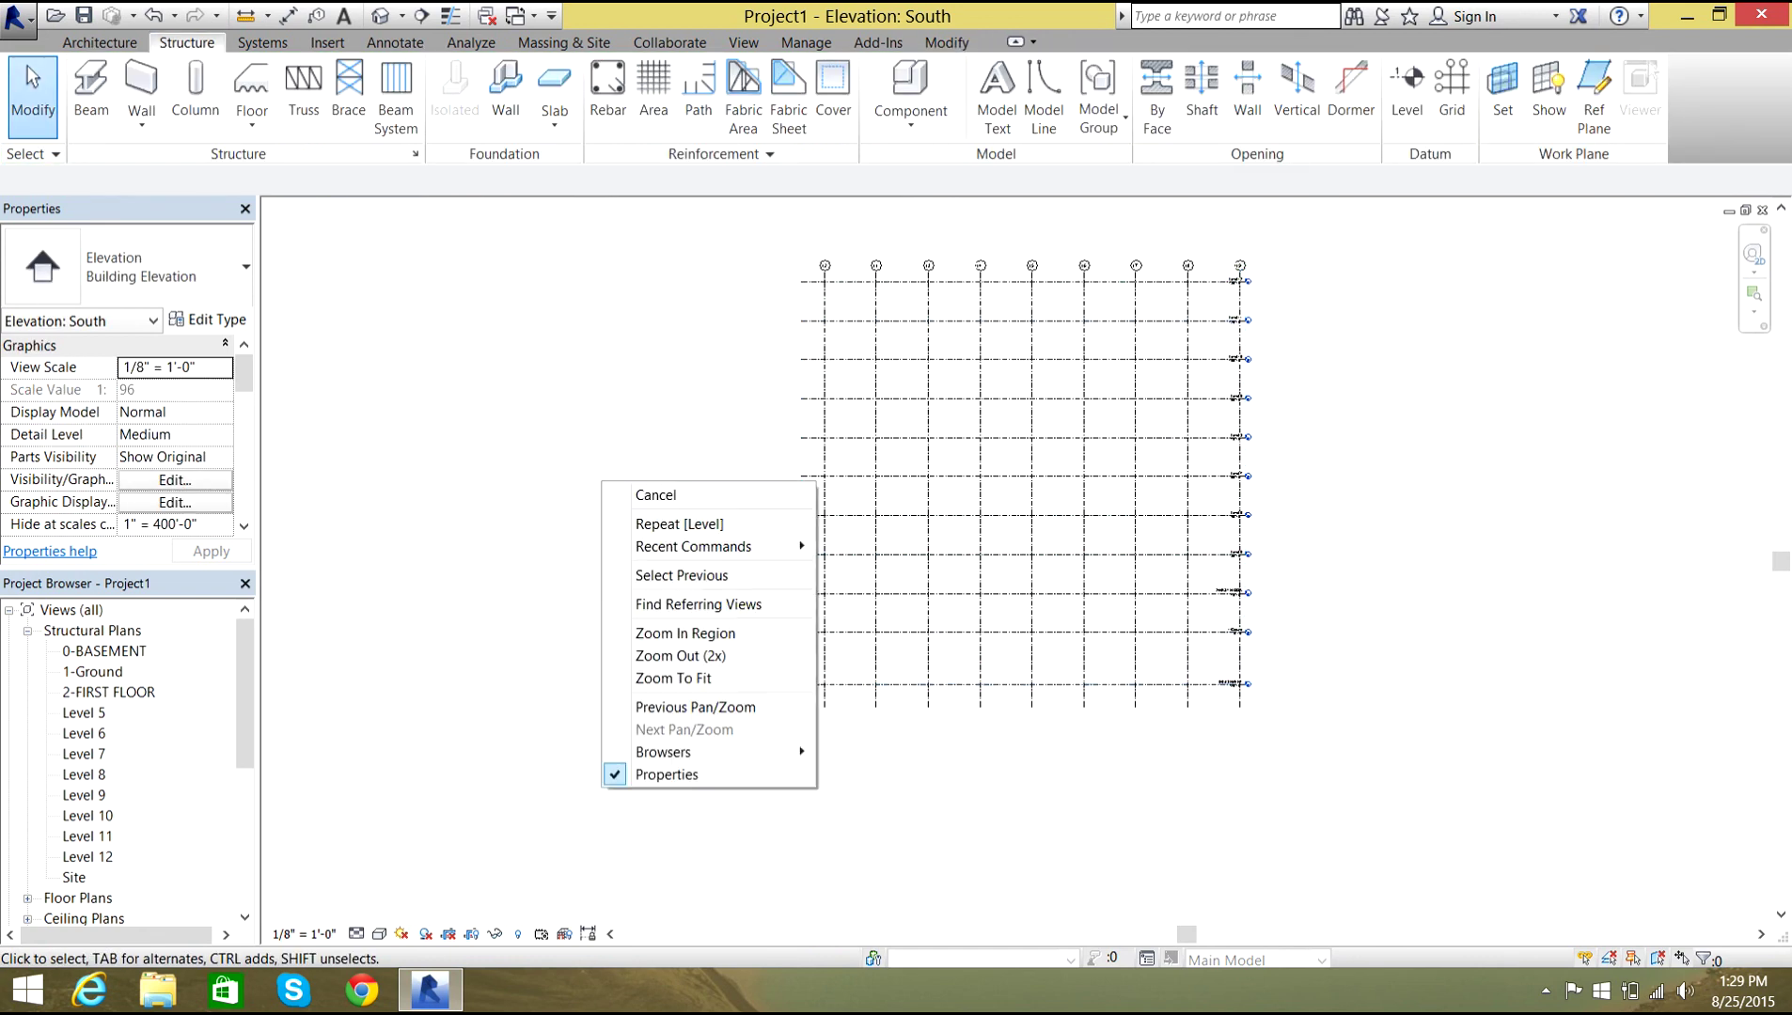
left_click(655, 495)
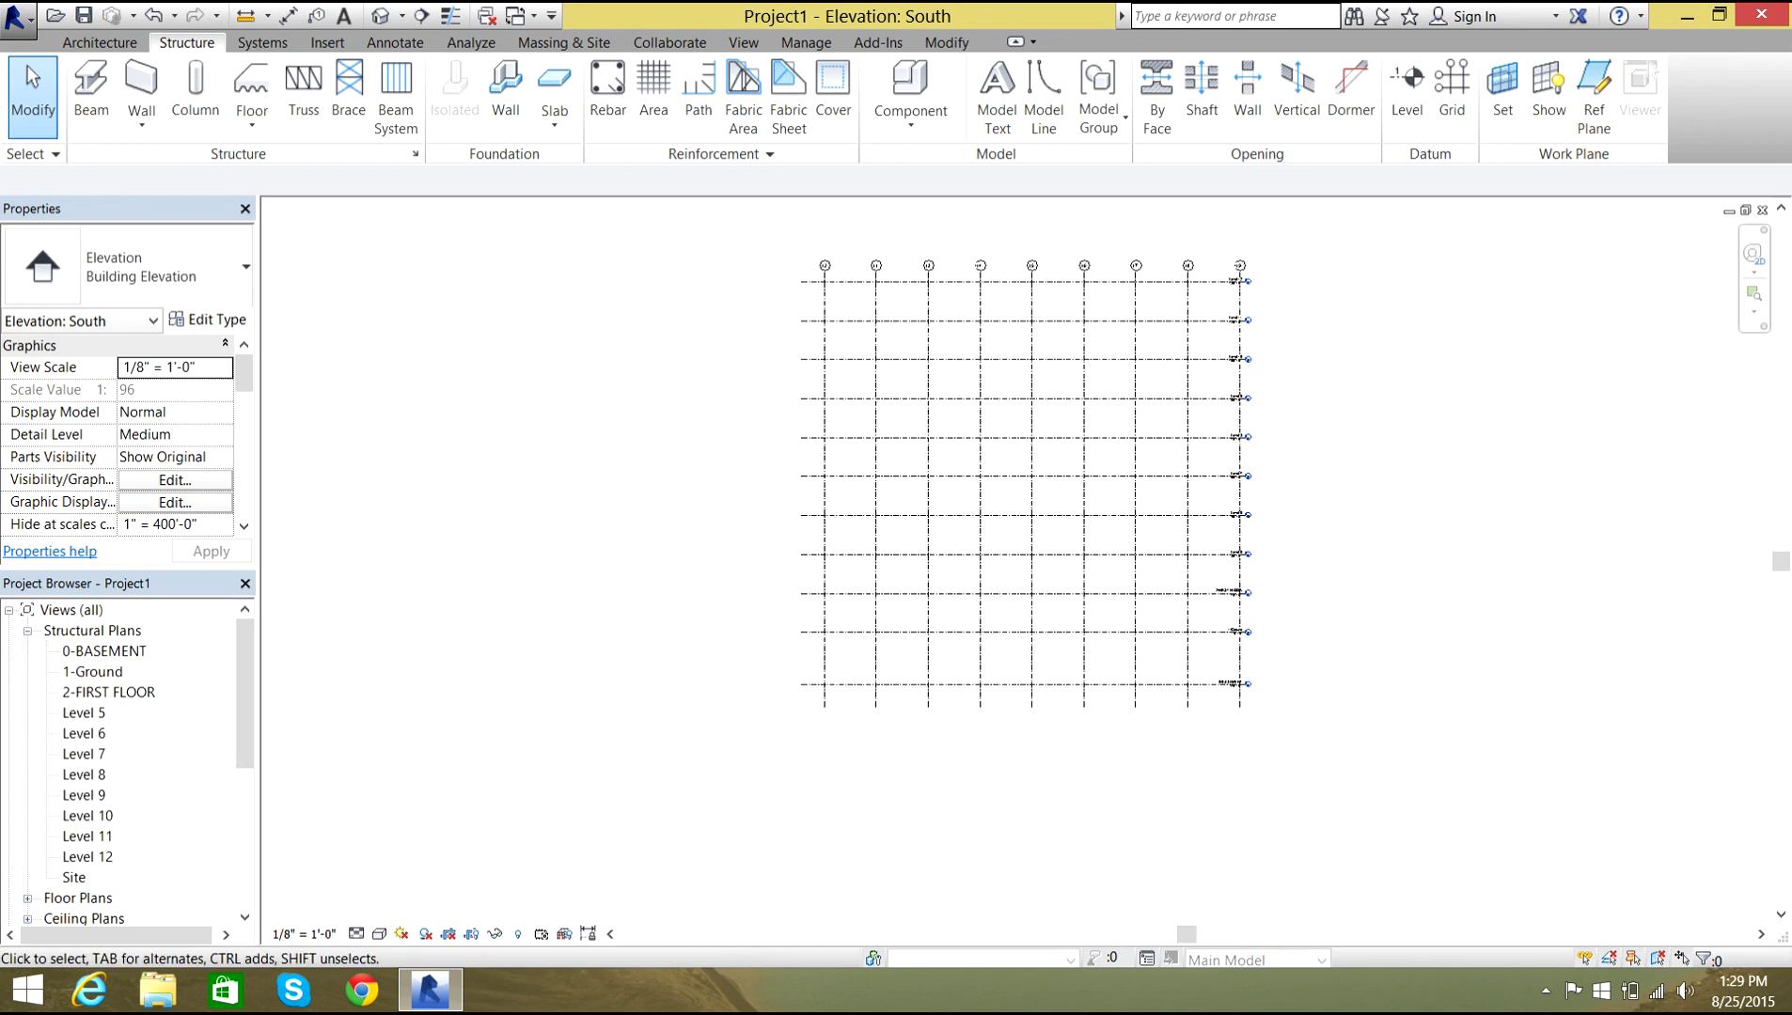
Inspect the spacing from grid 14 to its neighbouring grids and from Level 9 to the adjacent levels.
scroll(981, 353, "up", 2)
left_click(979, 352)
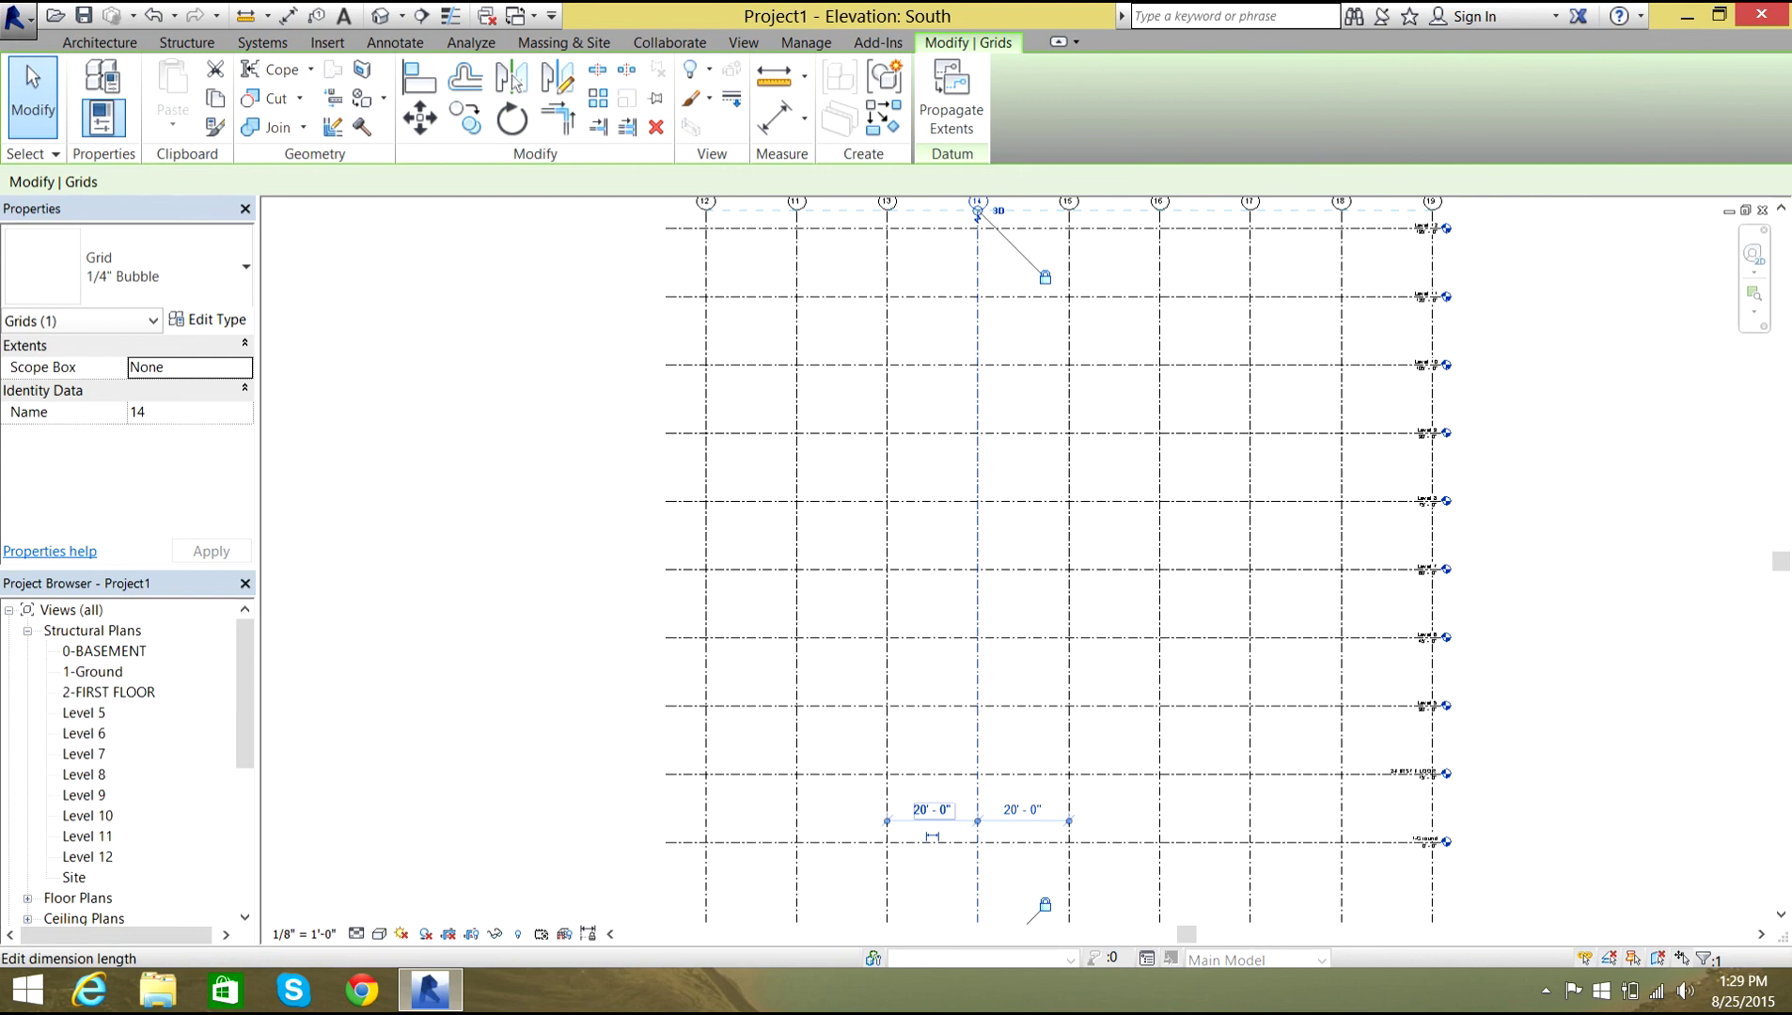
key("Escape")
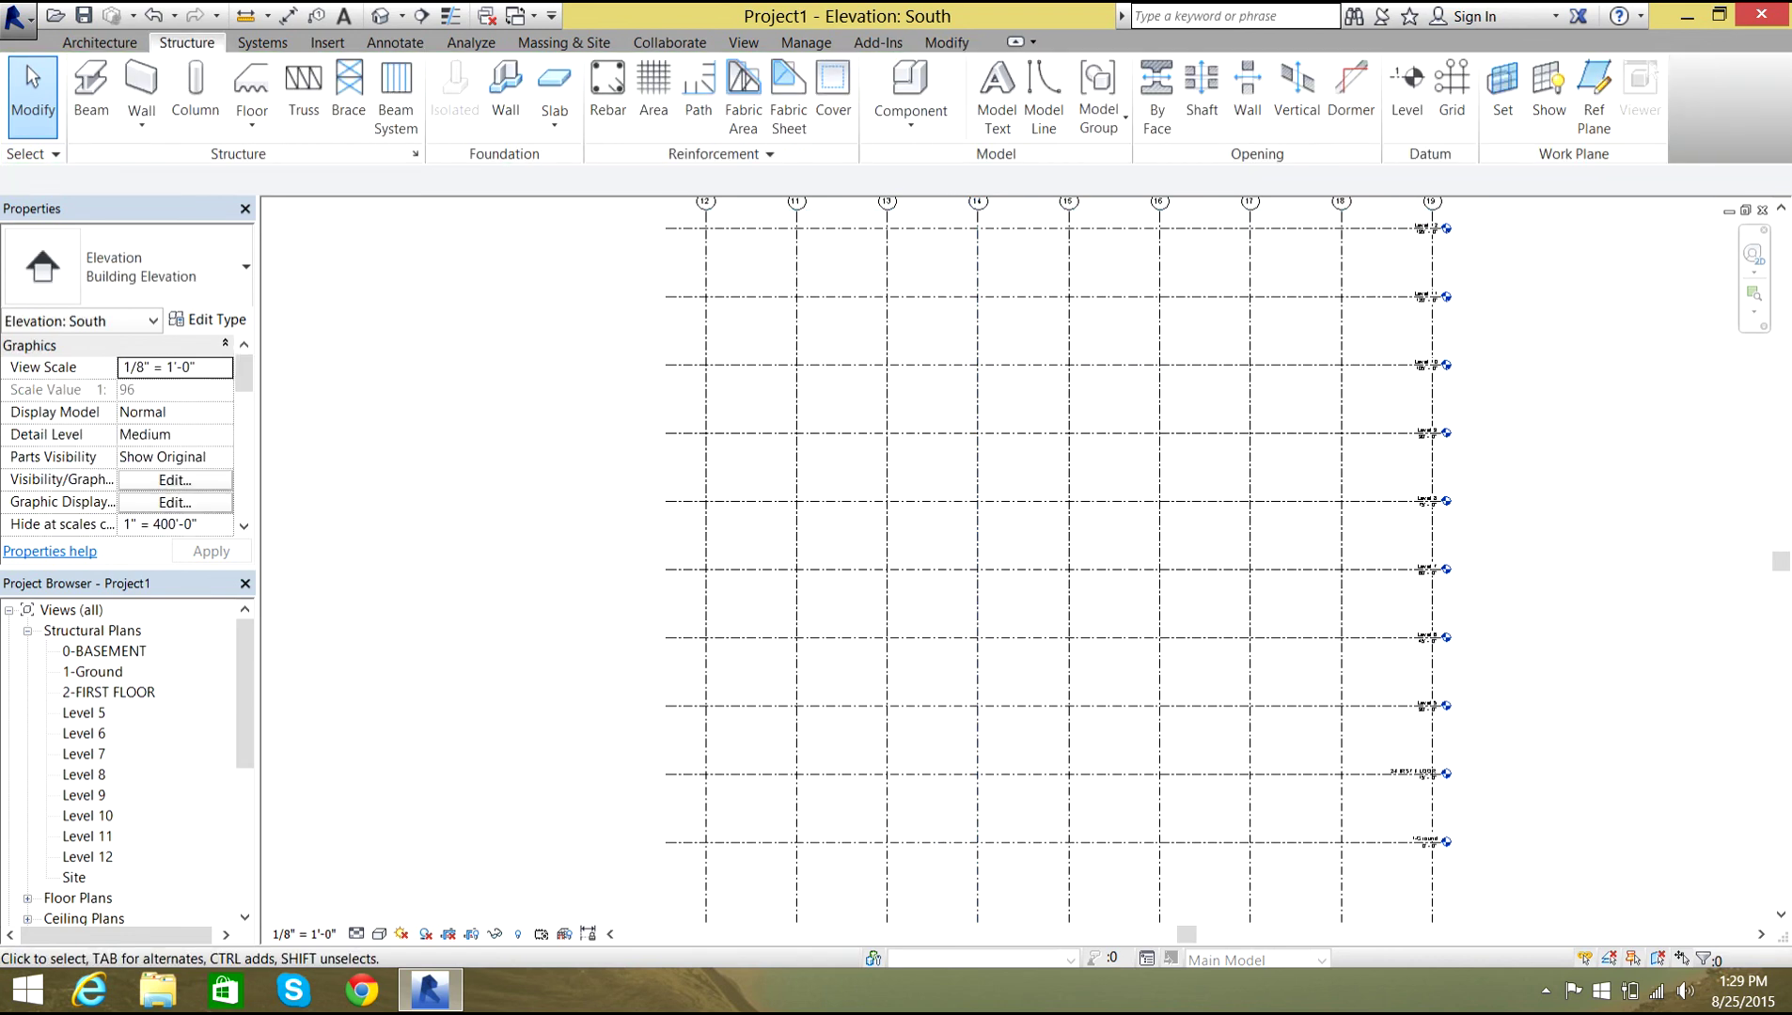
left_click(828, 433)
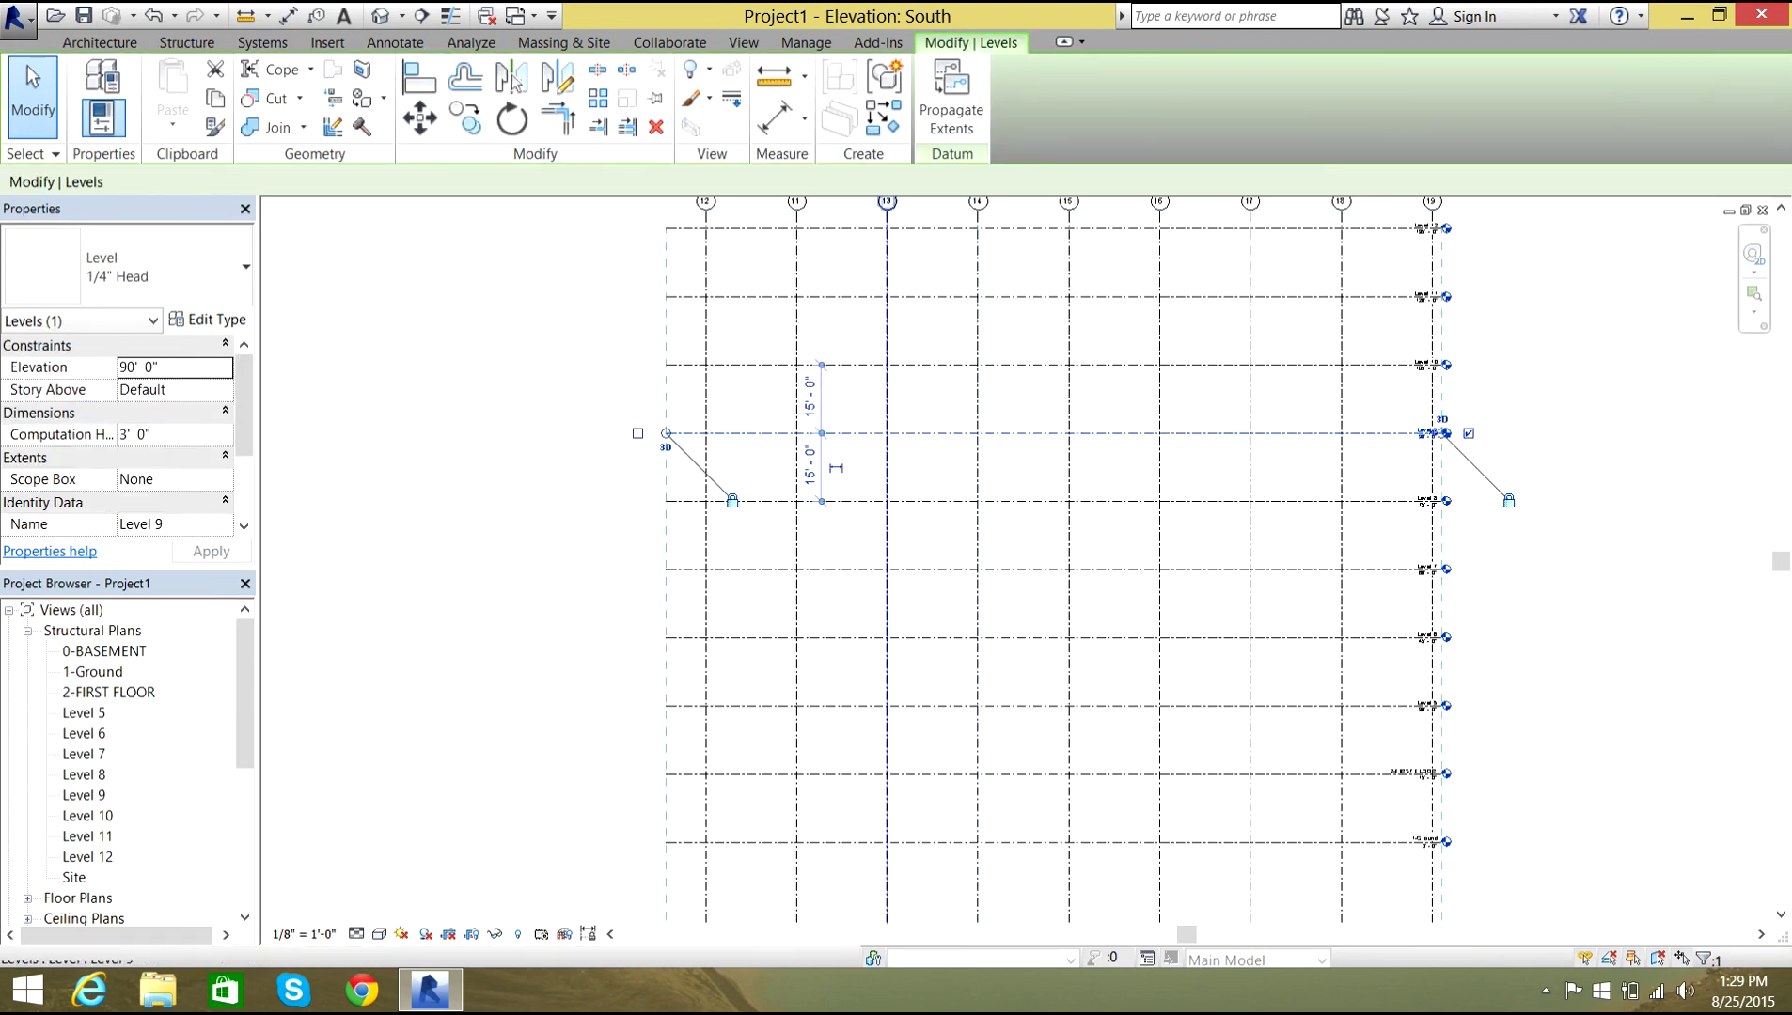
key("Escape")
scroll(1007, 432, "down", 4)
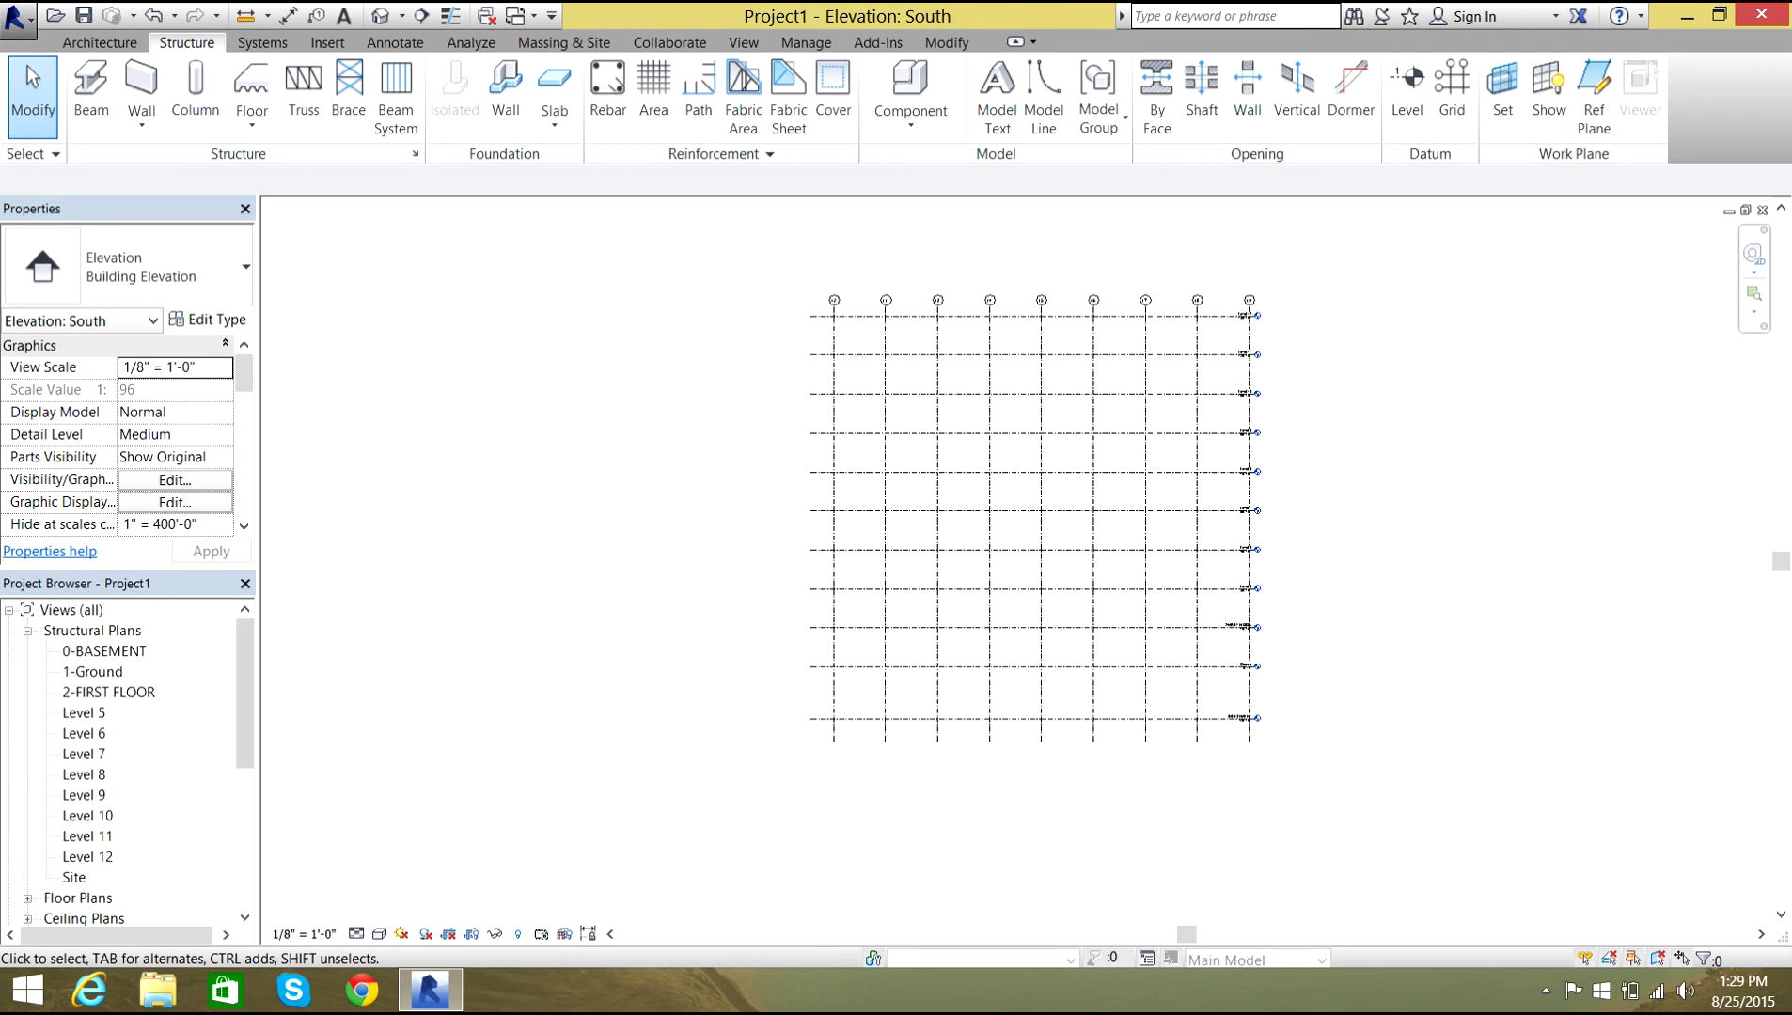
scroll(766, 642, "down", 2)
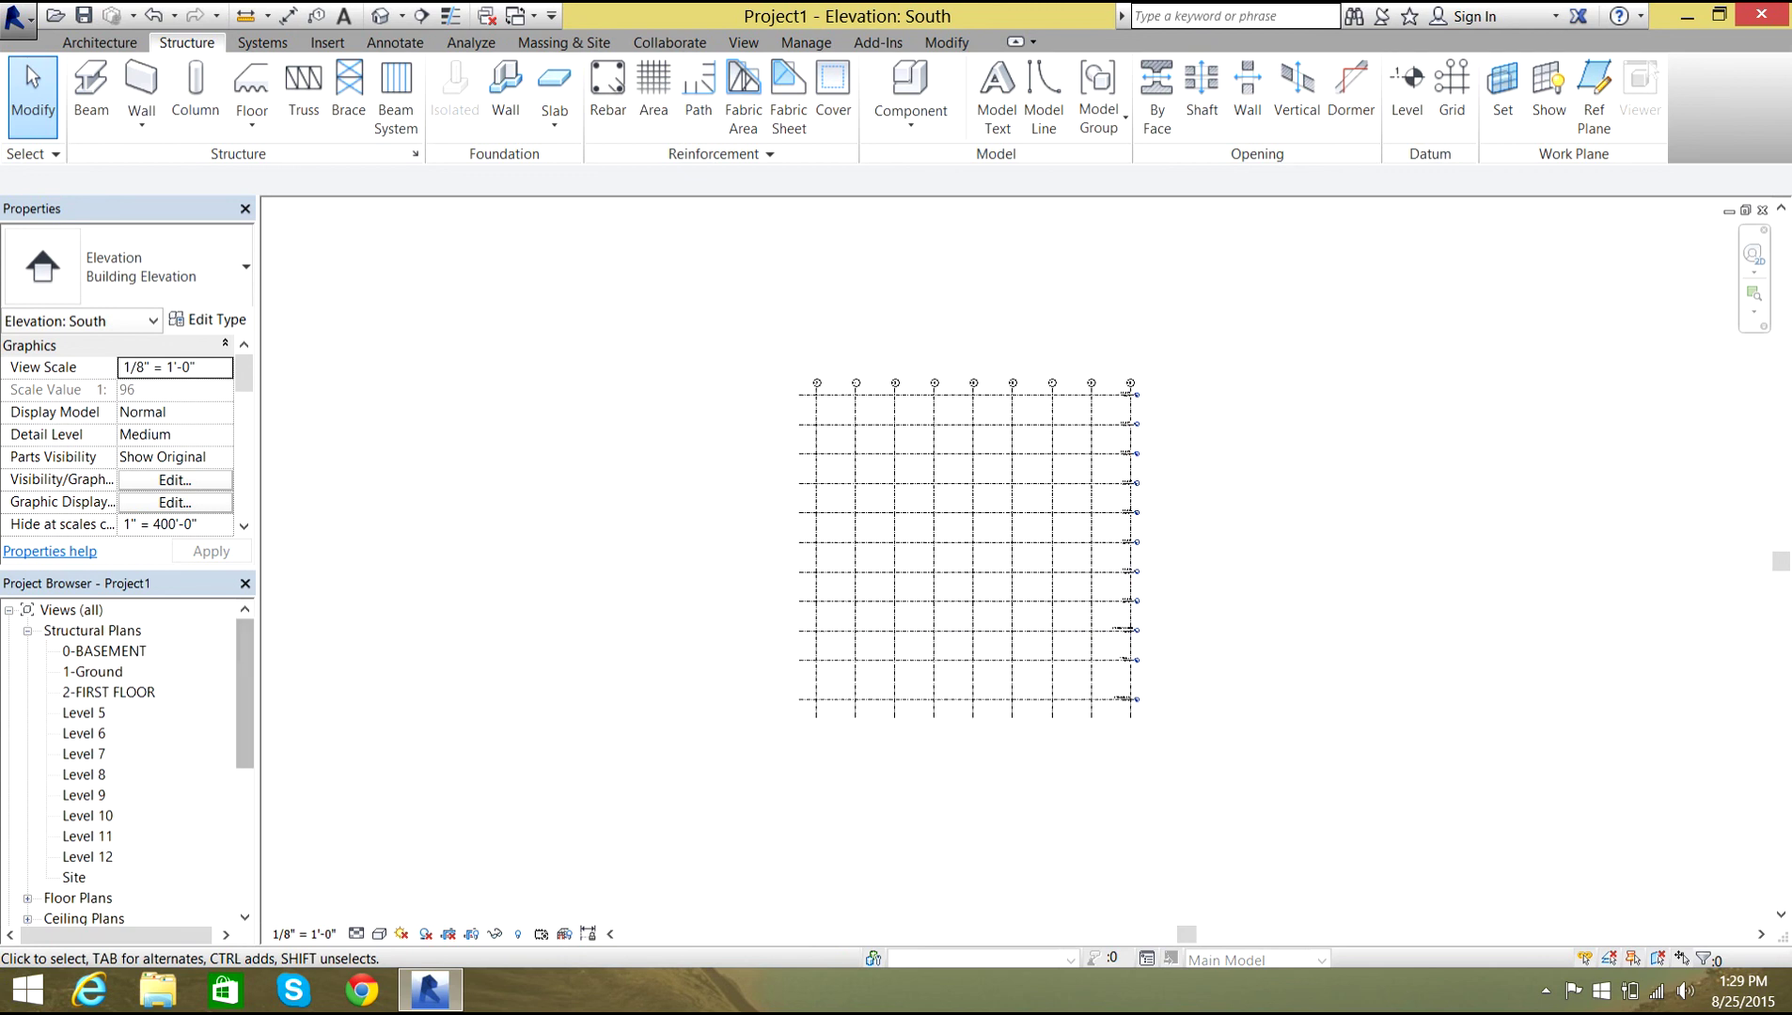